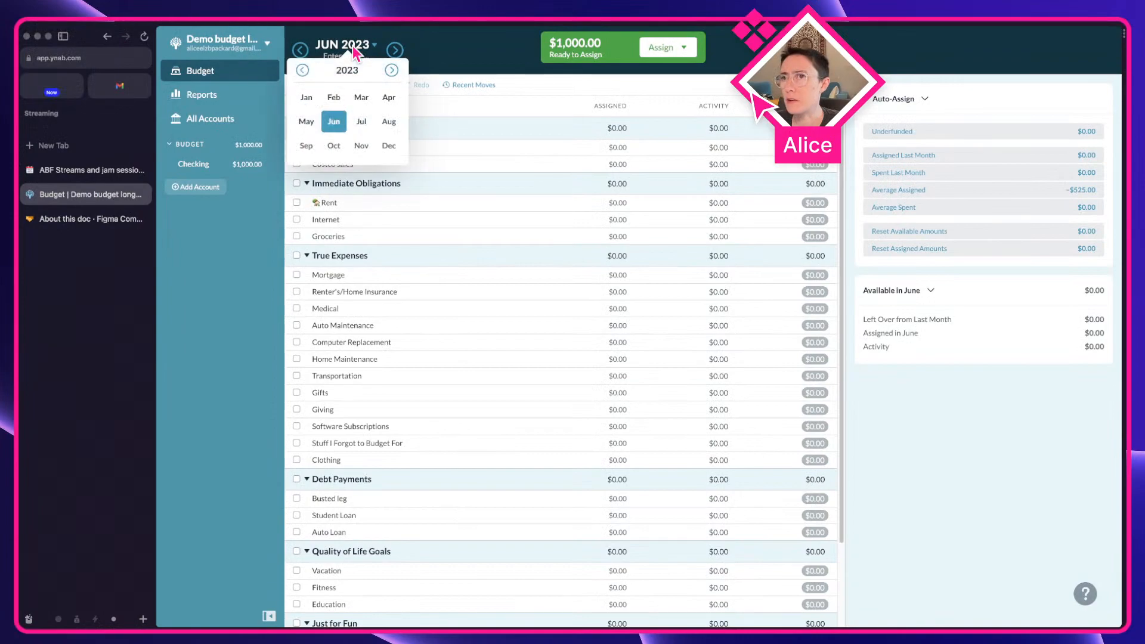
Try moving the YNAB budget's month picker forward one year and back to 2023, and close it
click(392, 70)
click(302, 71)
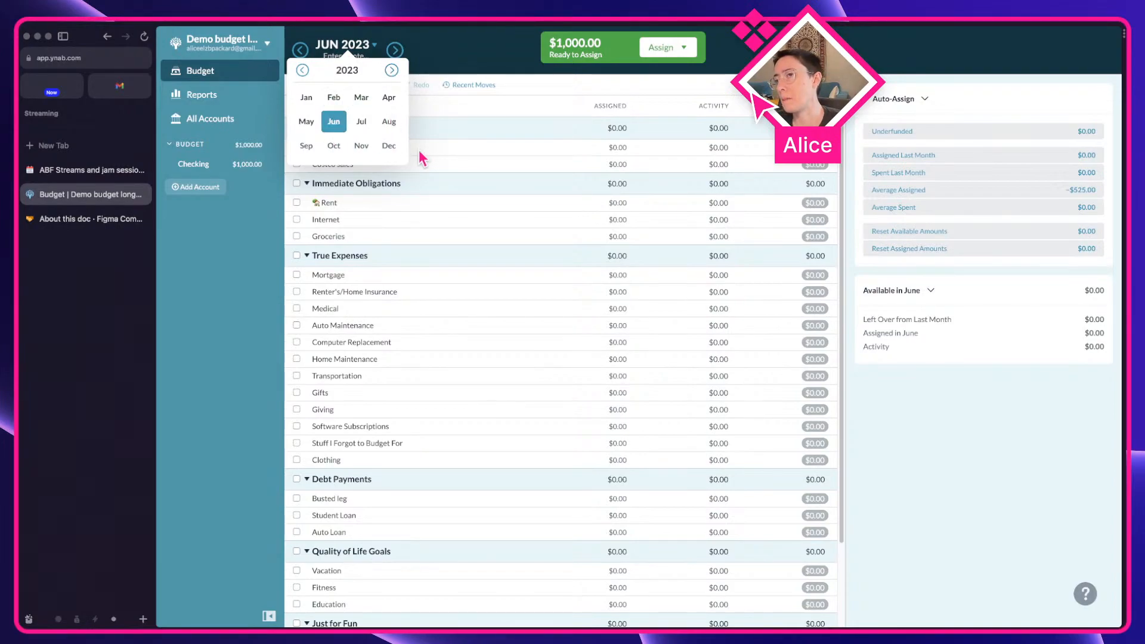
click(453, 50)
Switch to the YNAB component library in Figma and inspect the month picker component's nested instances and layers
key(ctrl+Right)
key(space)
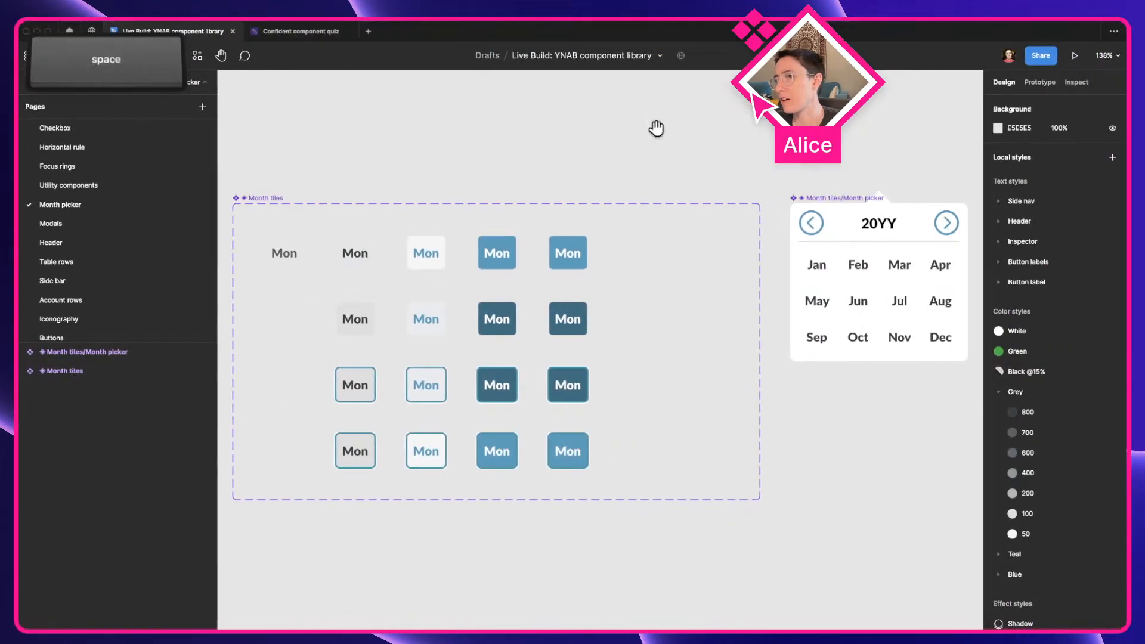
drag(656, 128, 559, 151)
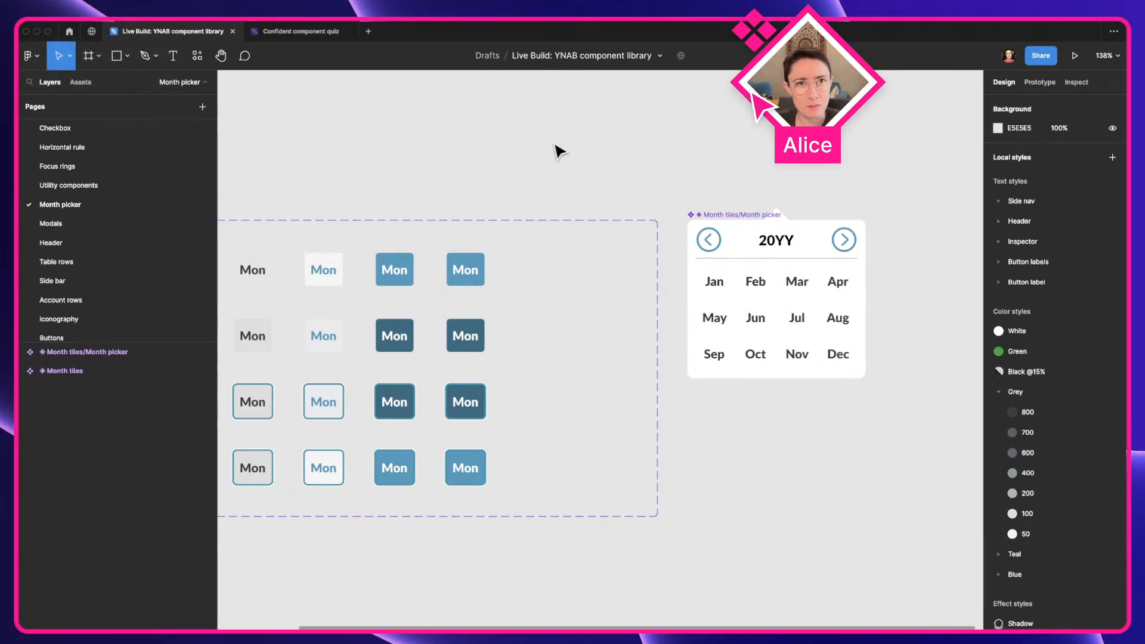
key(space)
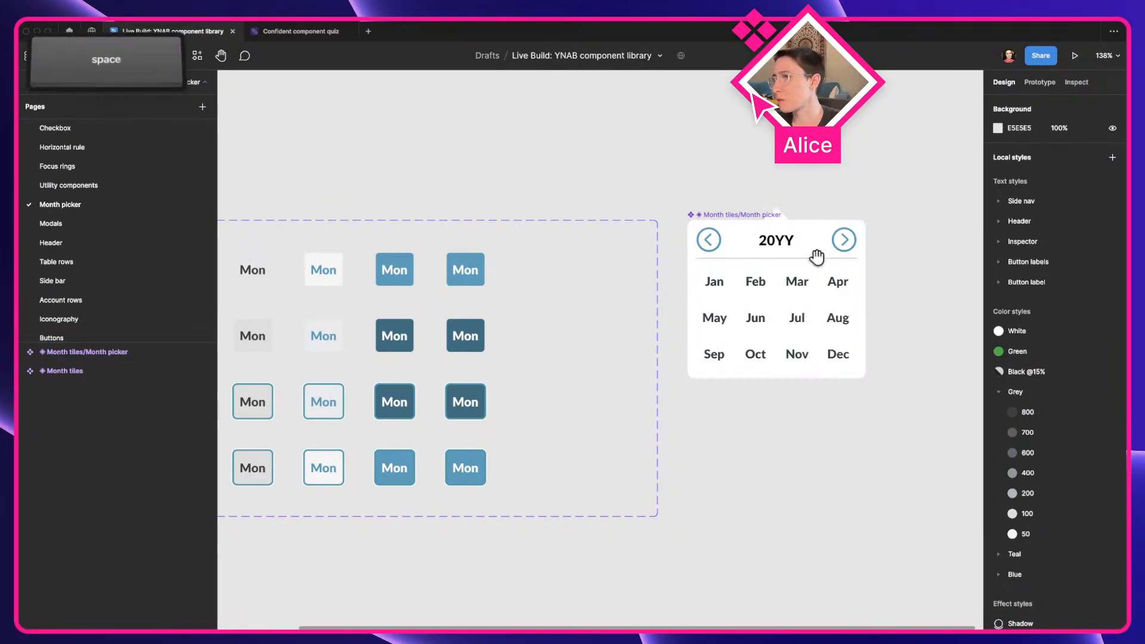
drag(816, 256, 652, 255)
scroll(654, 263, up, 2)
key(a)
click(655, 232)
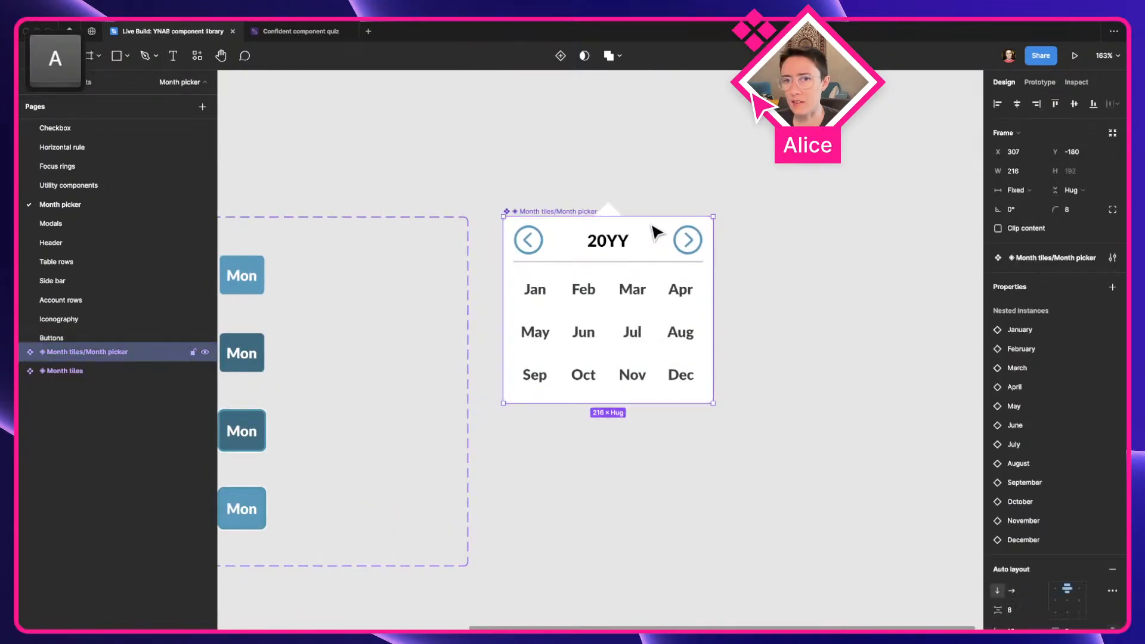
click(21, 352)
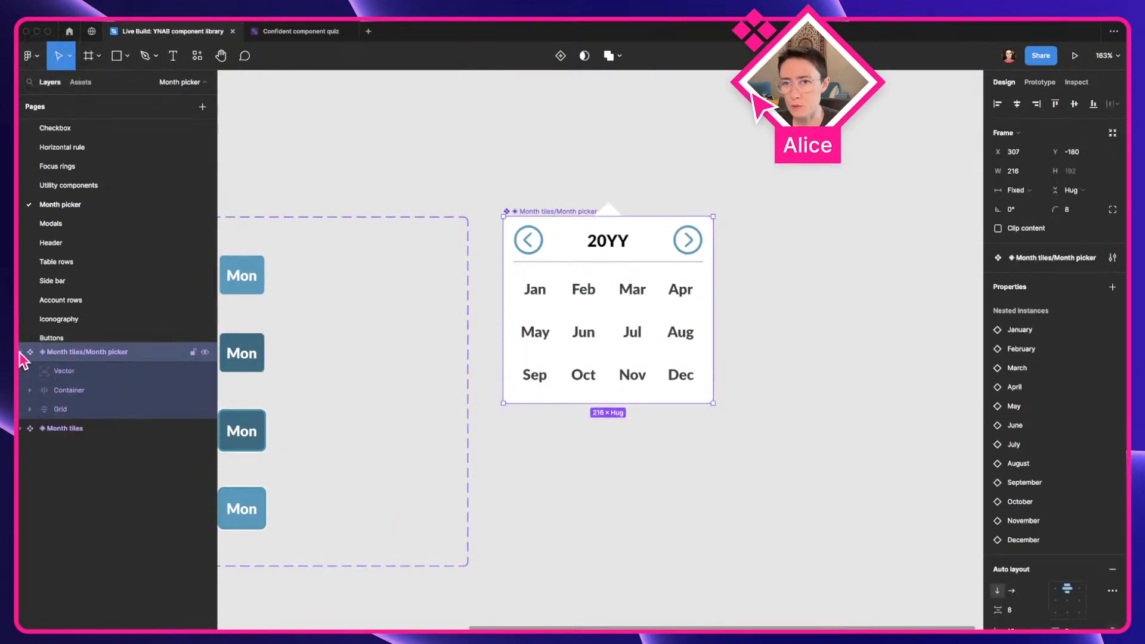
click(491, 174)
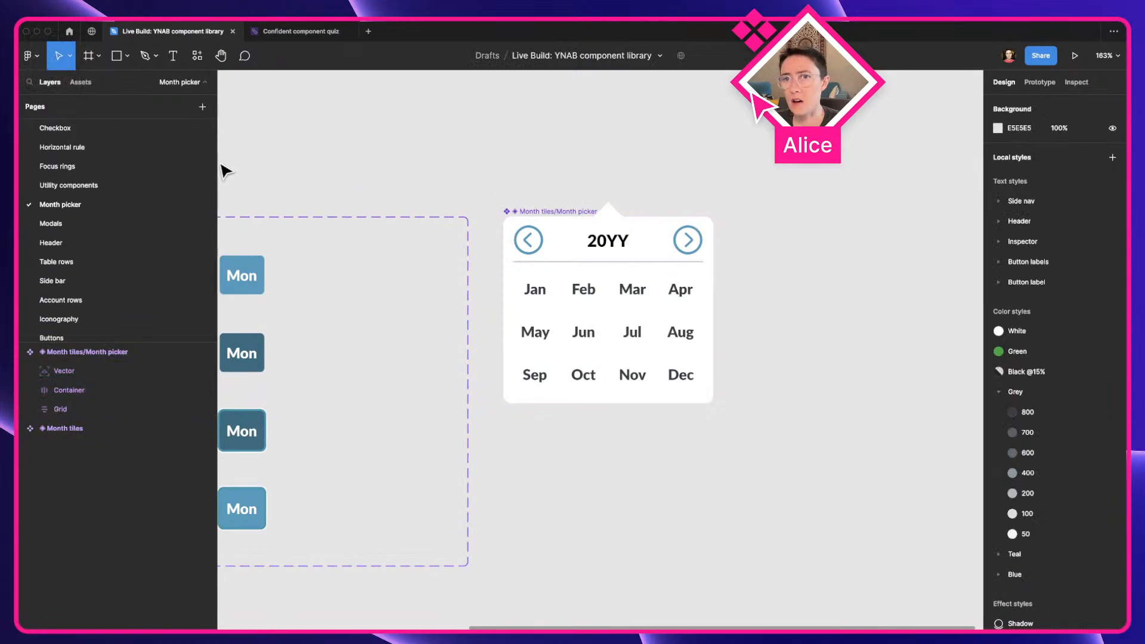
Create an instance of the Modal component on the Modals page and cut it out
click(83, 224)
scroll(502, 203, down, 5)
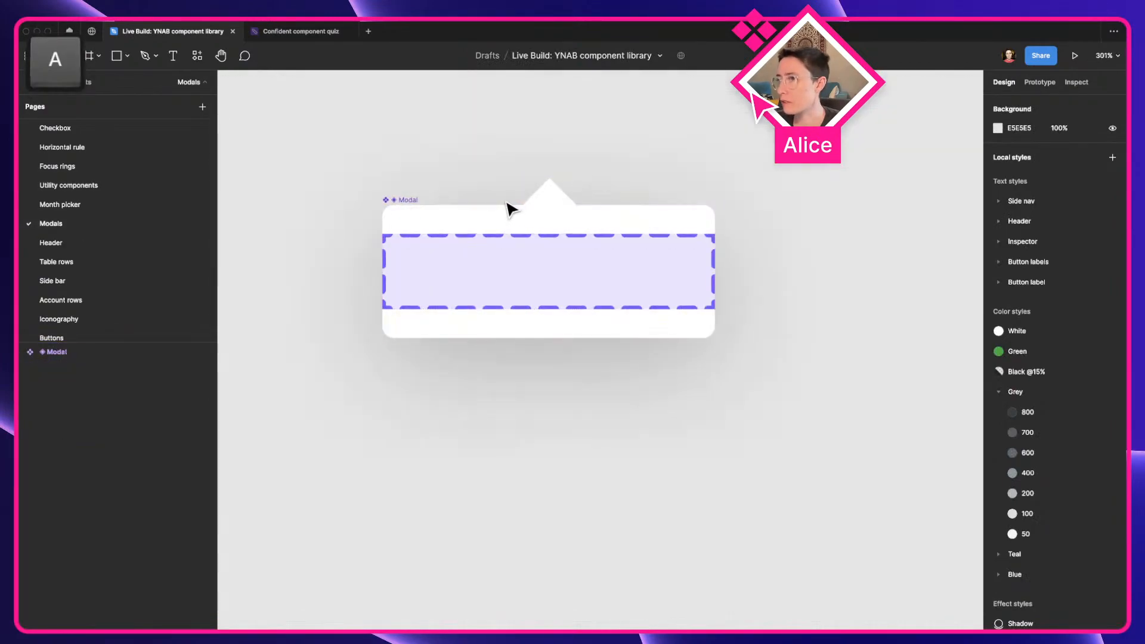
key(space)
drag(505, 203, 475, 223)
scroll(442, 268, down, 3)
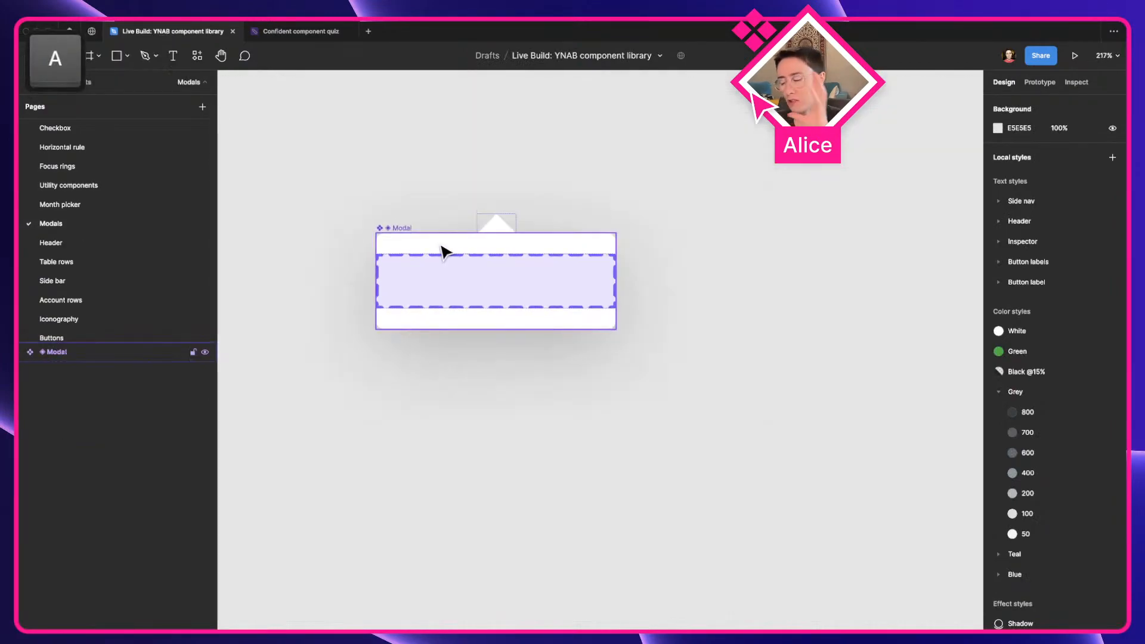
click(440, 253)
drag(463, 289, 728, 412)
key(super+x)
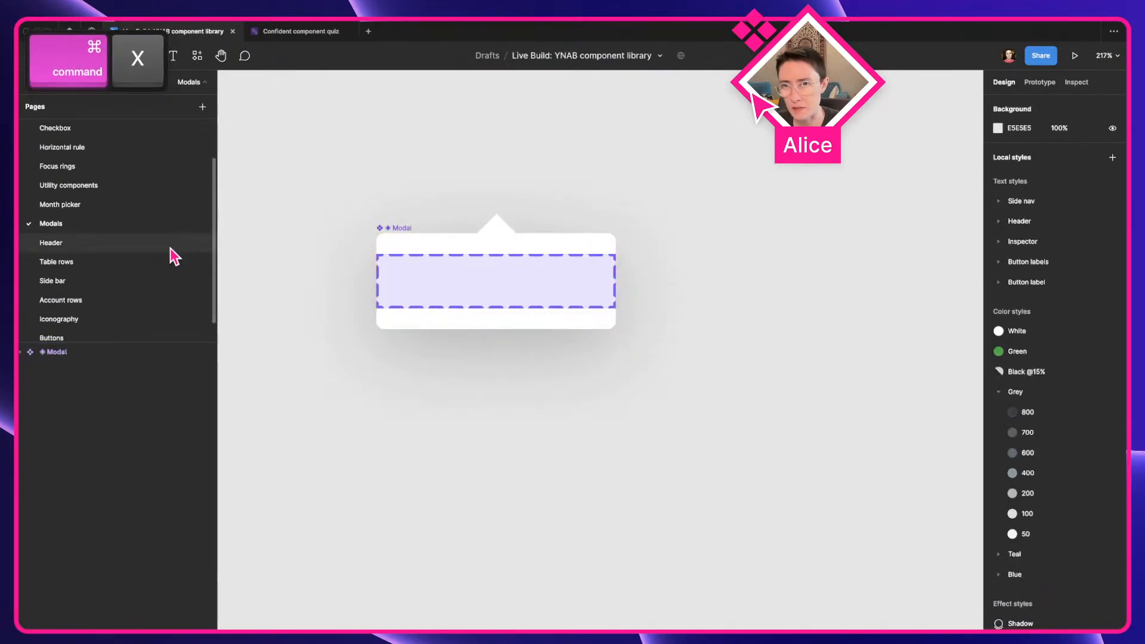
Paste the Modal instance on the Month picker page, beside the month picker component and aligned with its upper edge
click(59, 205)
scroll(521, 191, right, 3)
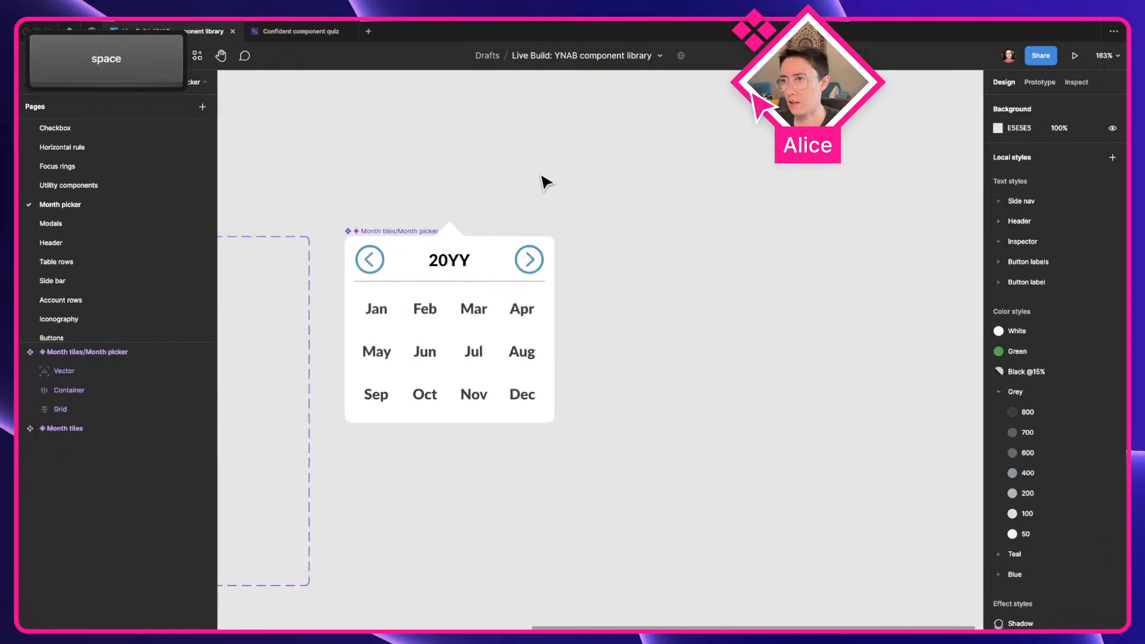
key(super+v)
drag(633, 361, 724, 279)
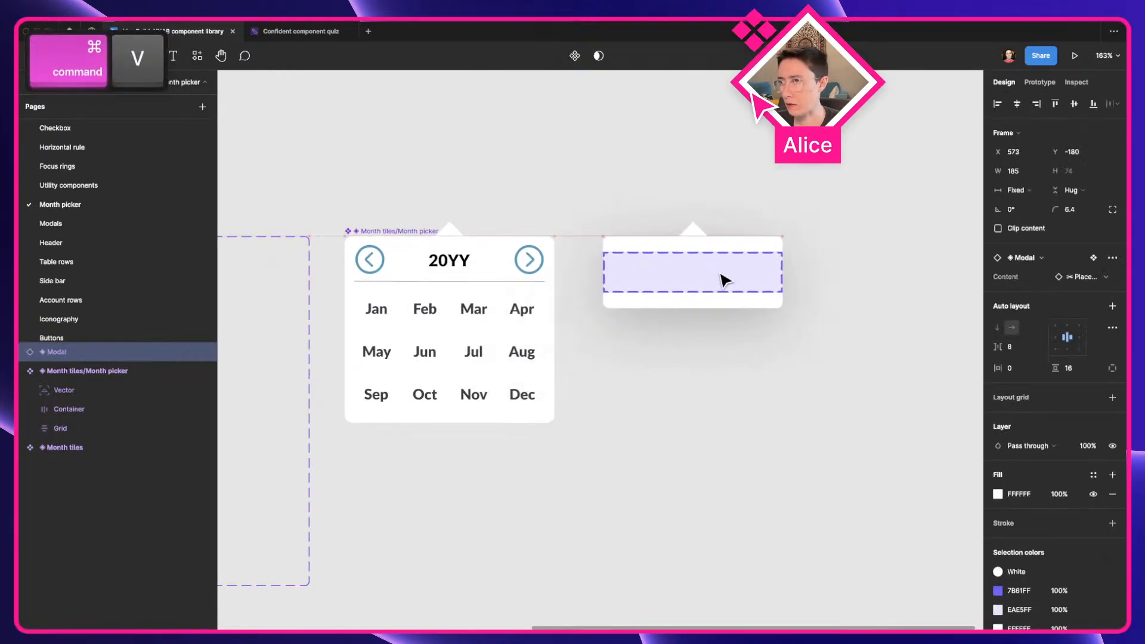
scroll(721, 277, up, 3)
key(space)
scroll(692, 286, left, 3)
click(690, 174)
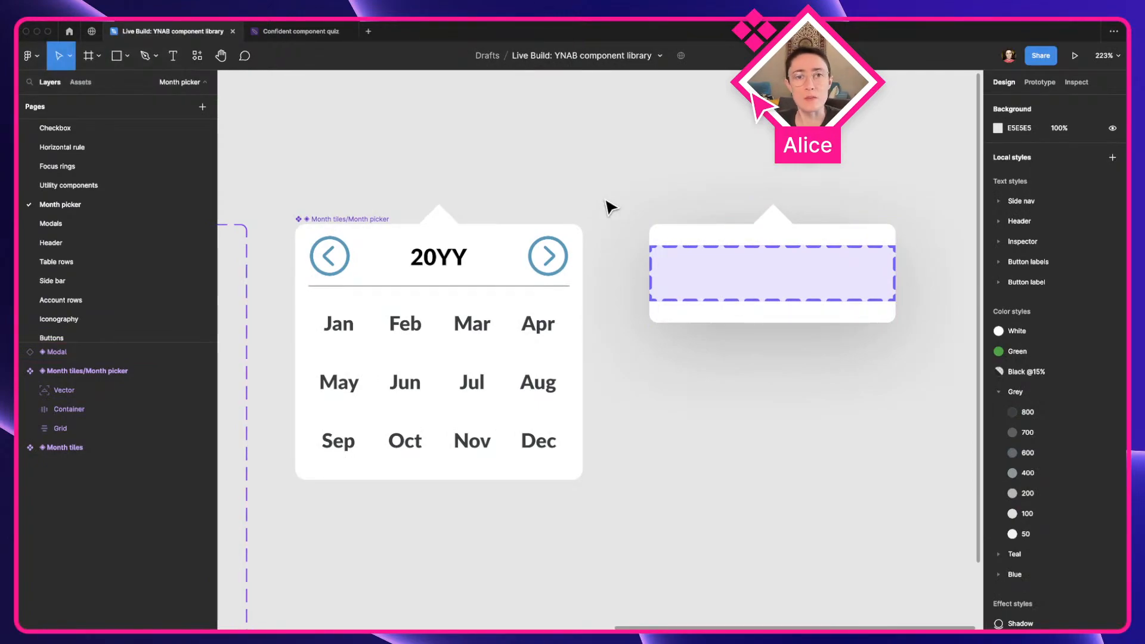
Compare the corner radius and frame settings of the Modal instance with those of the month picker component
click(801, 263)
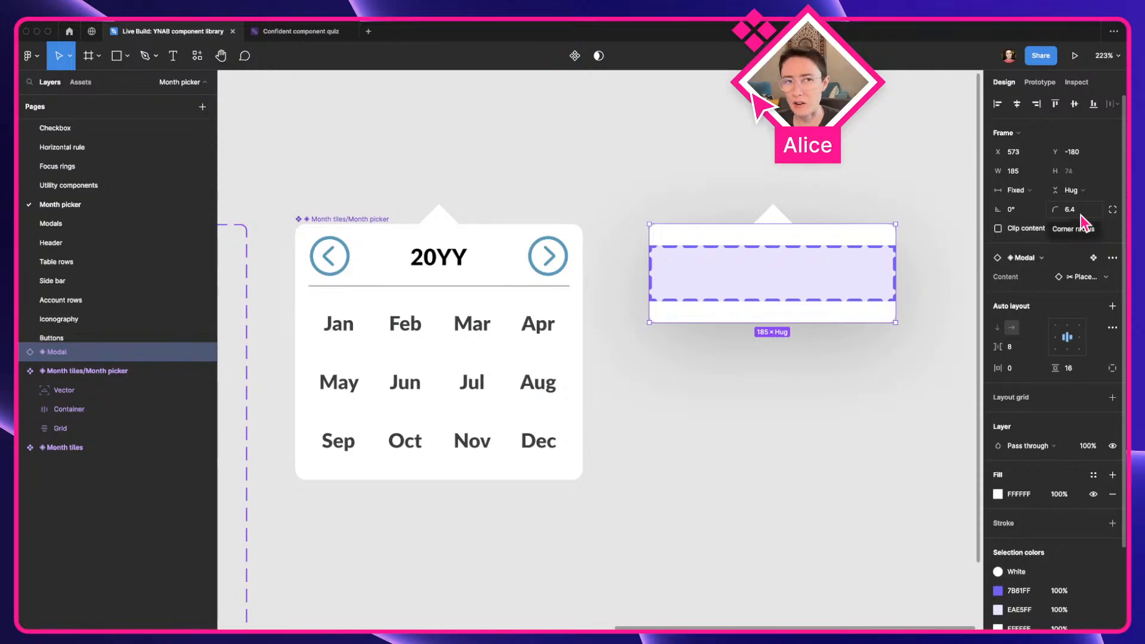
click(582, 240)
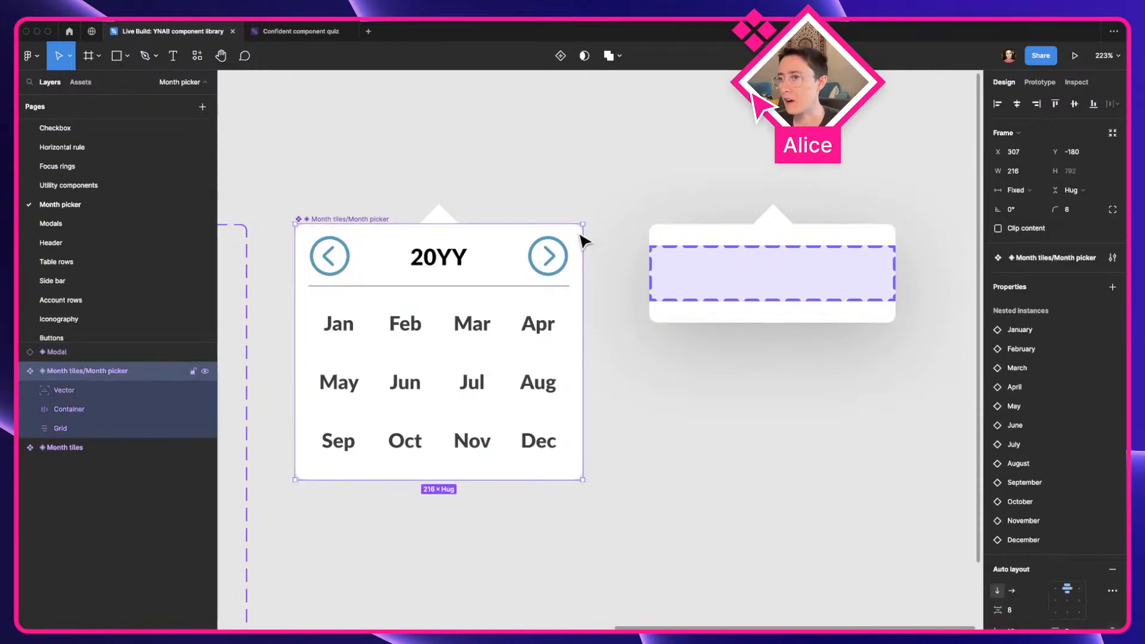
click(628, 204)
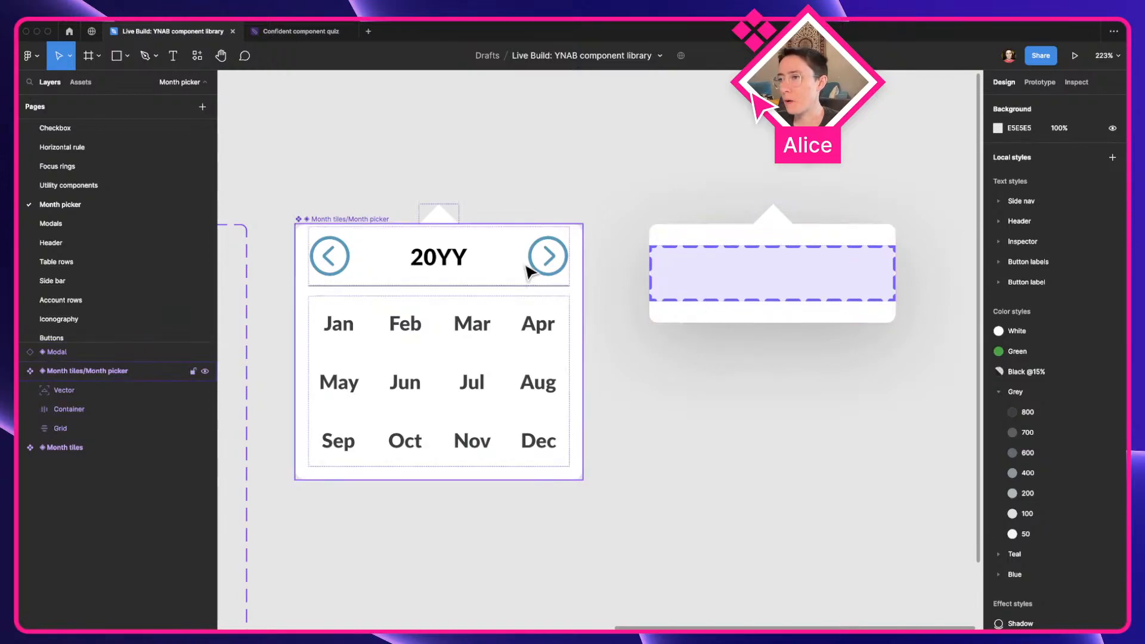
click(548, 257)
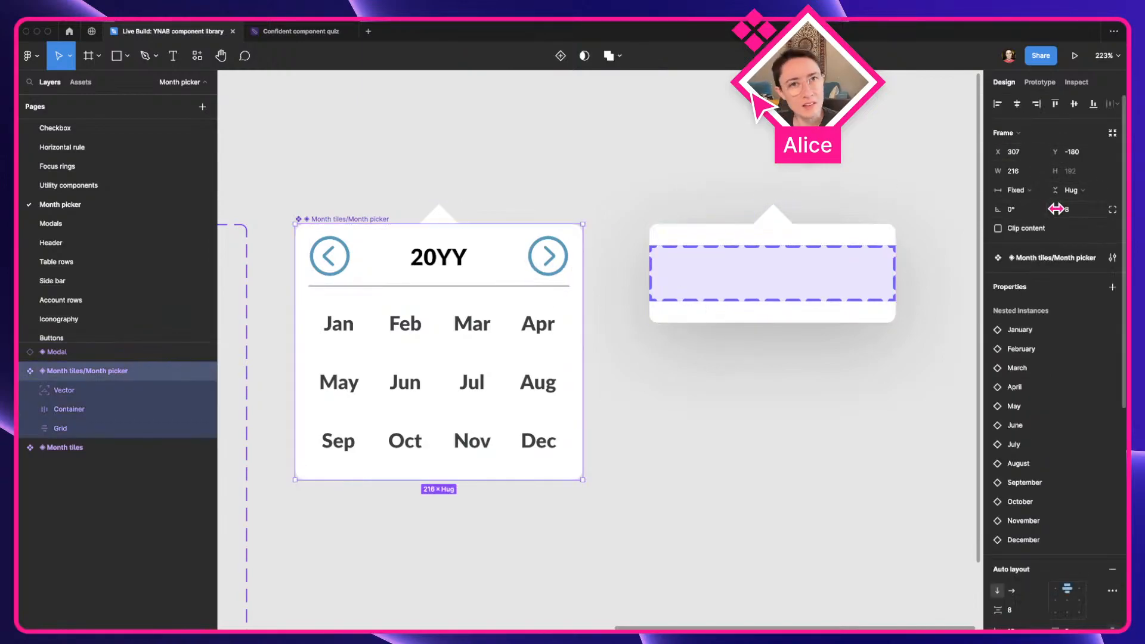
click(763, 251)
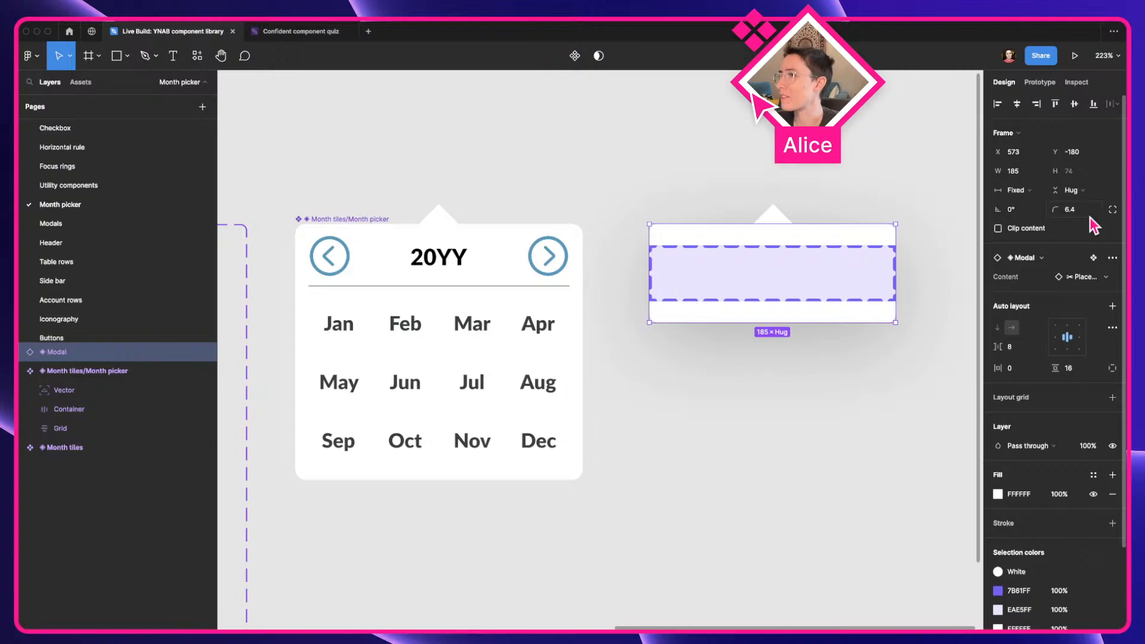
click(617, 216)
click(442, 263)
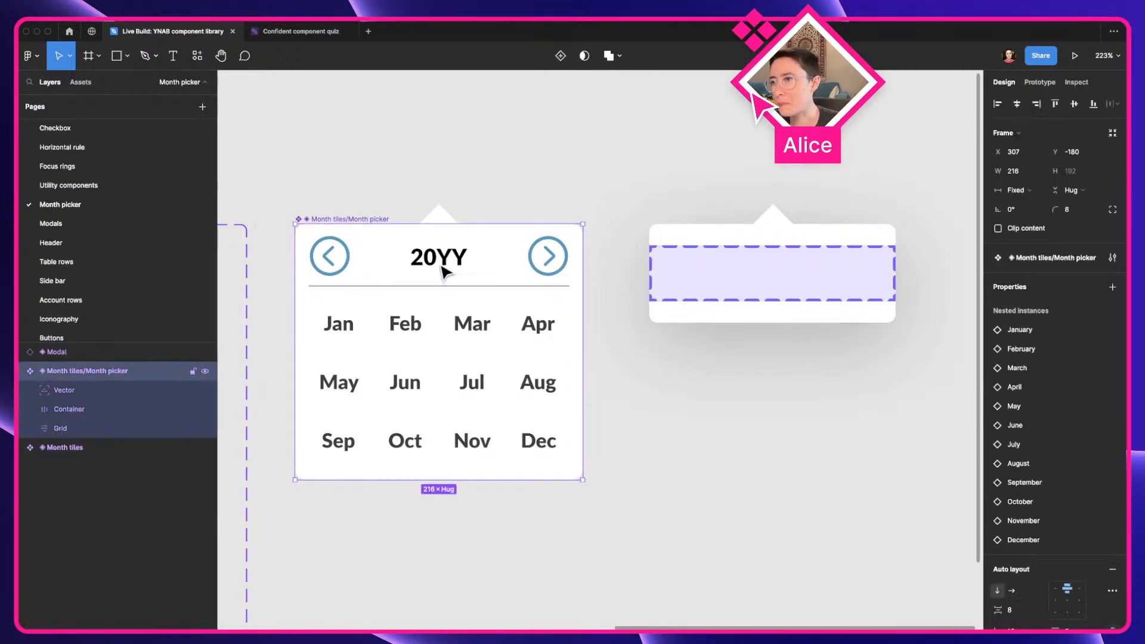
scroll(484, 266, down, 3)
key(space)
drag(486, 266, 499, 222)
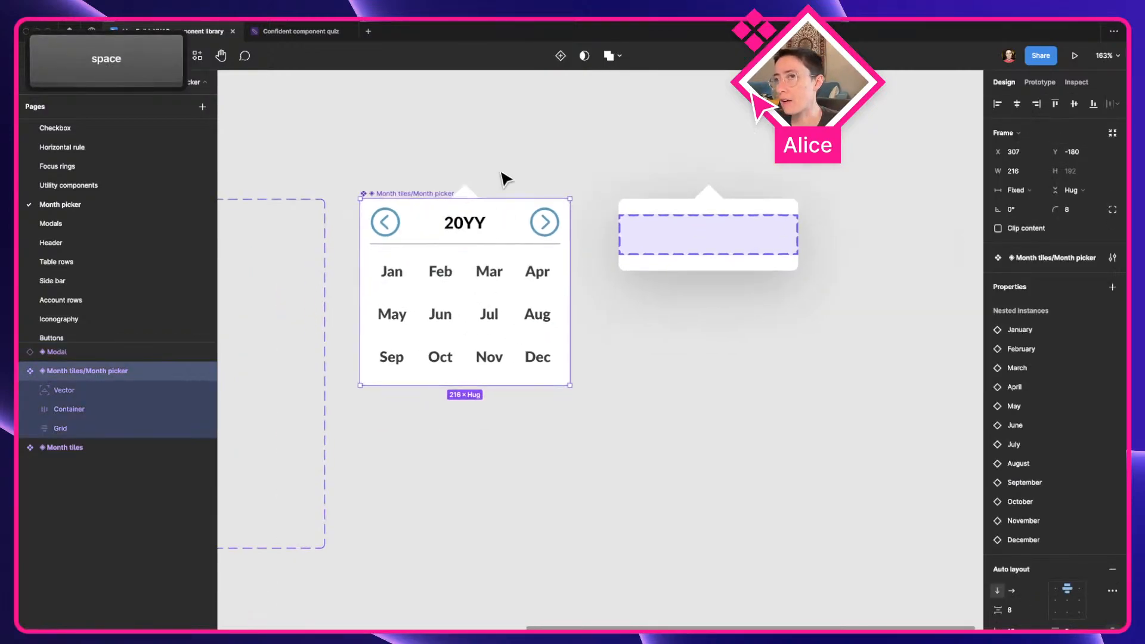
click(501, 182)
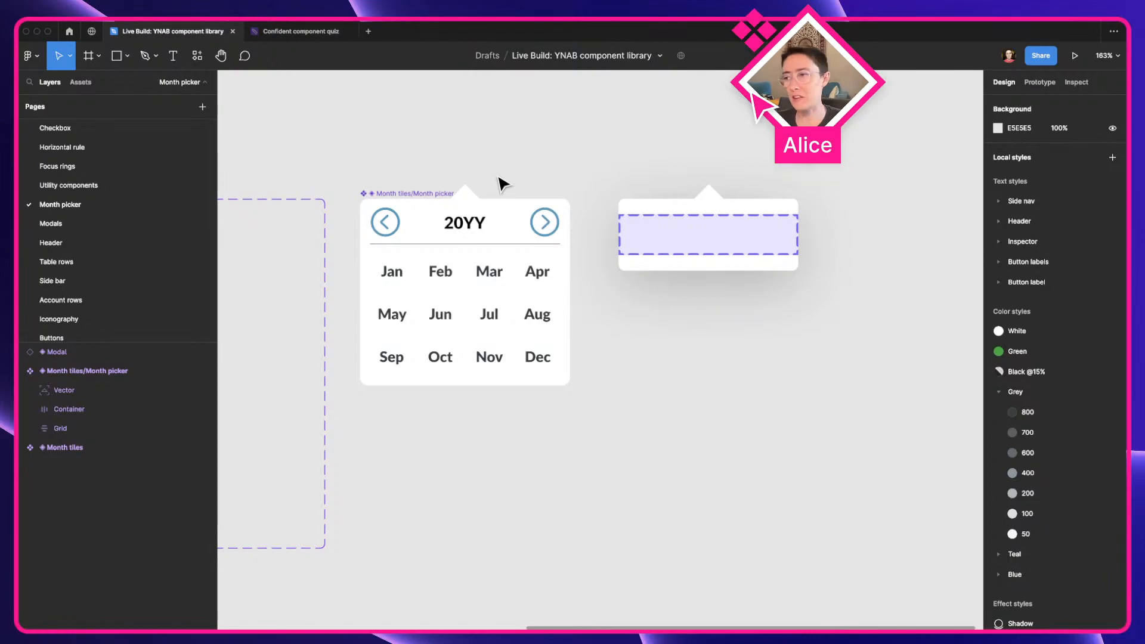
Place three instances of the month picker below the main component, and move the main component to Y -170
click(509, 230)
scroll(505, 236, down, 5)
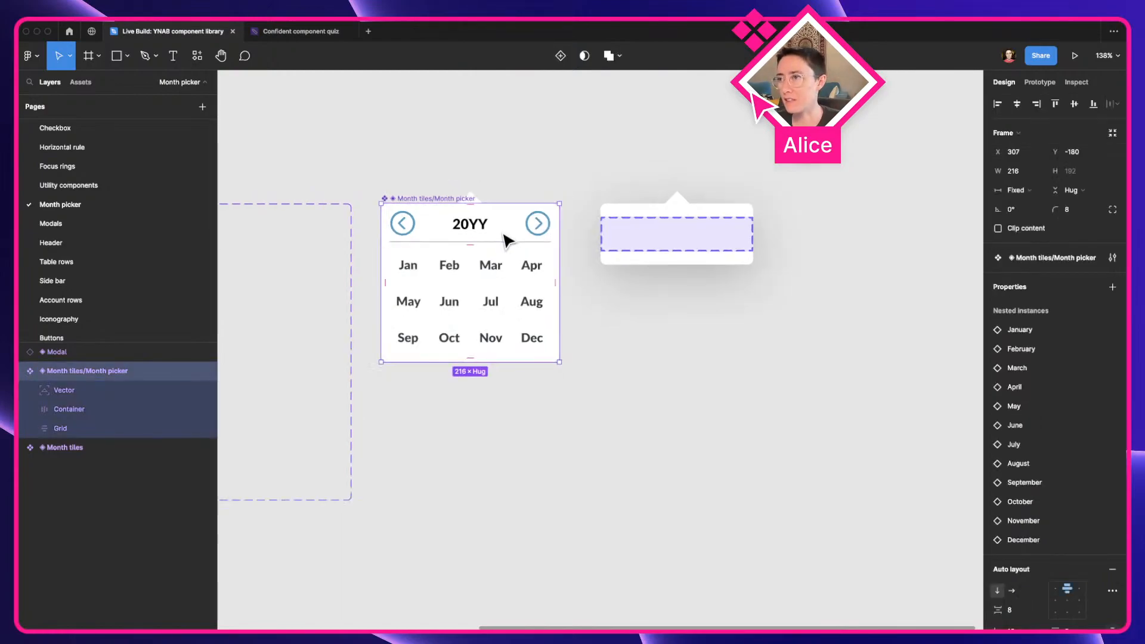
key(space)
drag(488, 224, 780, 395)
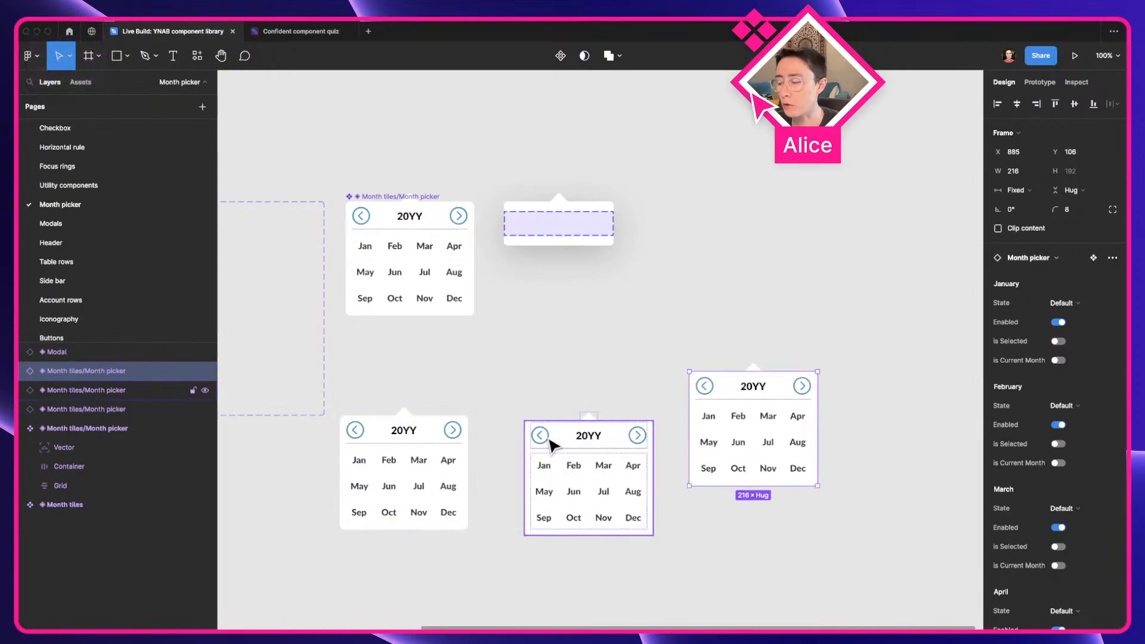
scroll(552, 457, up, 2)
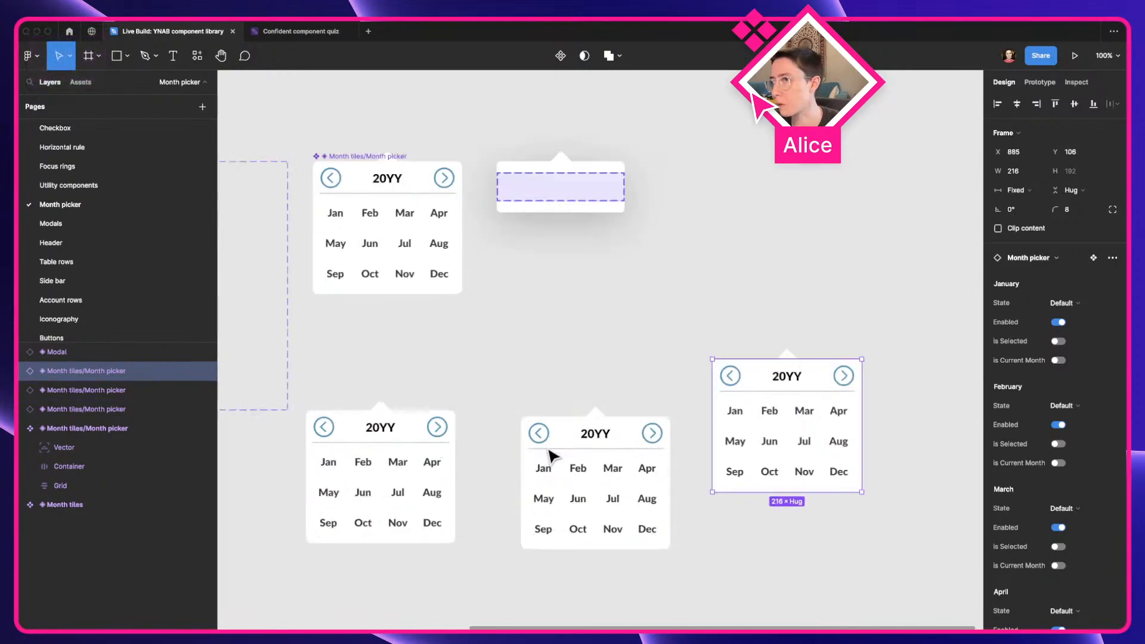
click(358, 238)
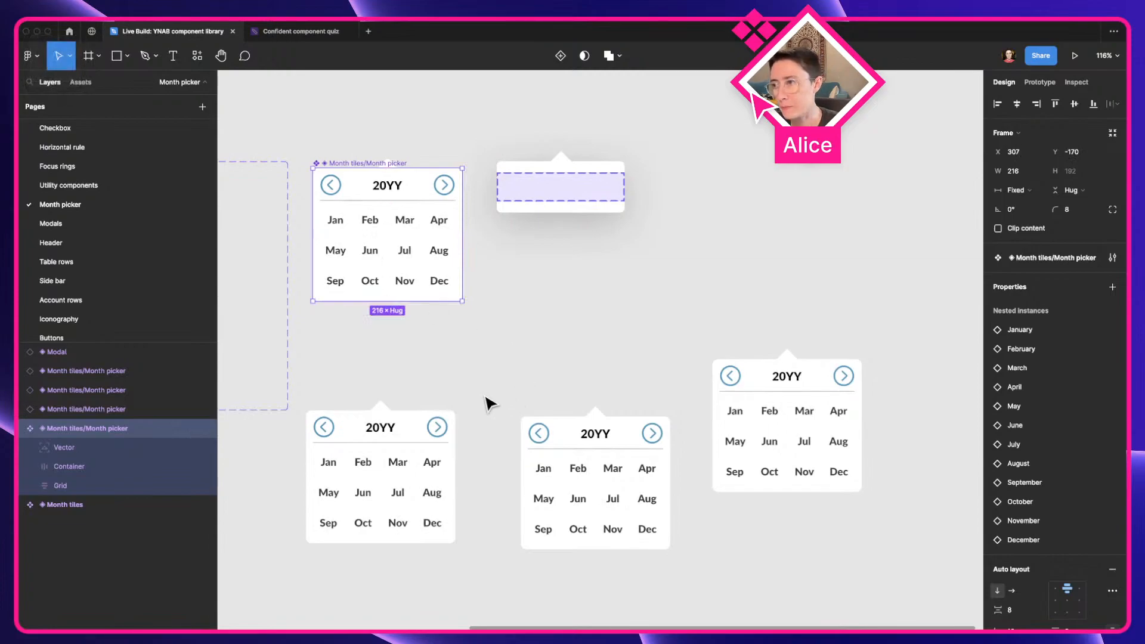
click(511, 428)
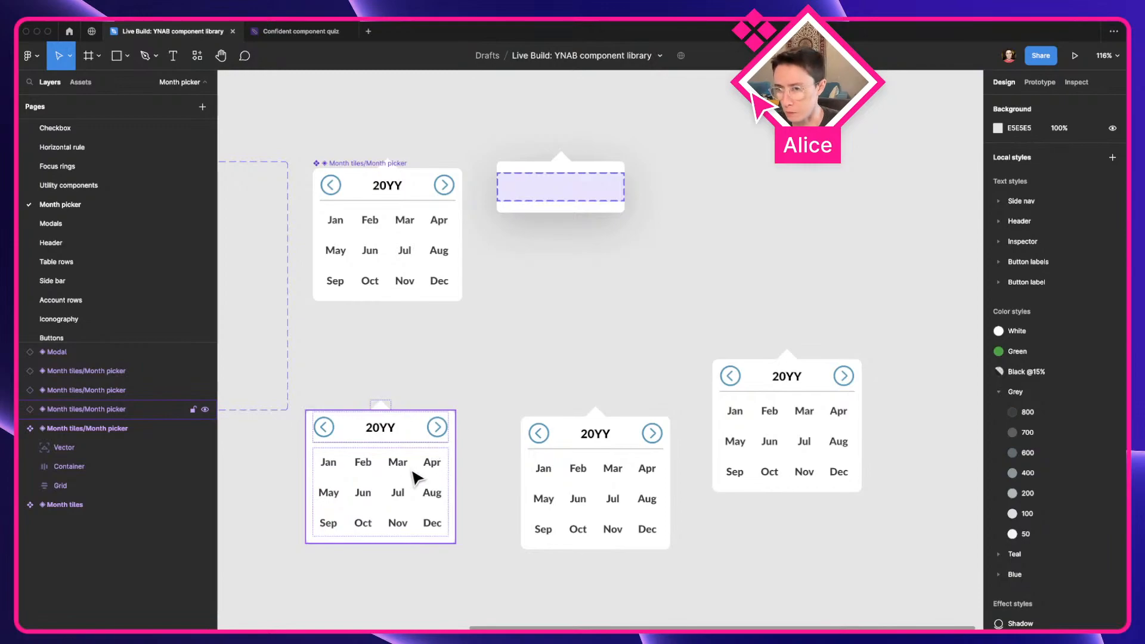
Change the year heading of the leftmost month picker instance to 2023
key(space)
drag(404, 483, 425, 406)
scroll(425, 405, up, 3)
click(432, 398)
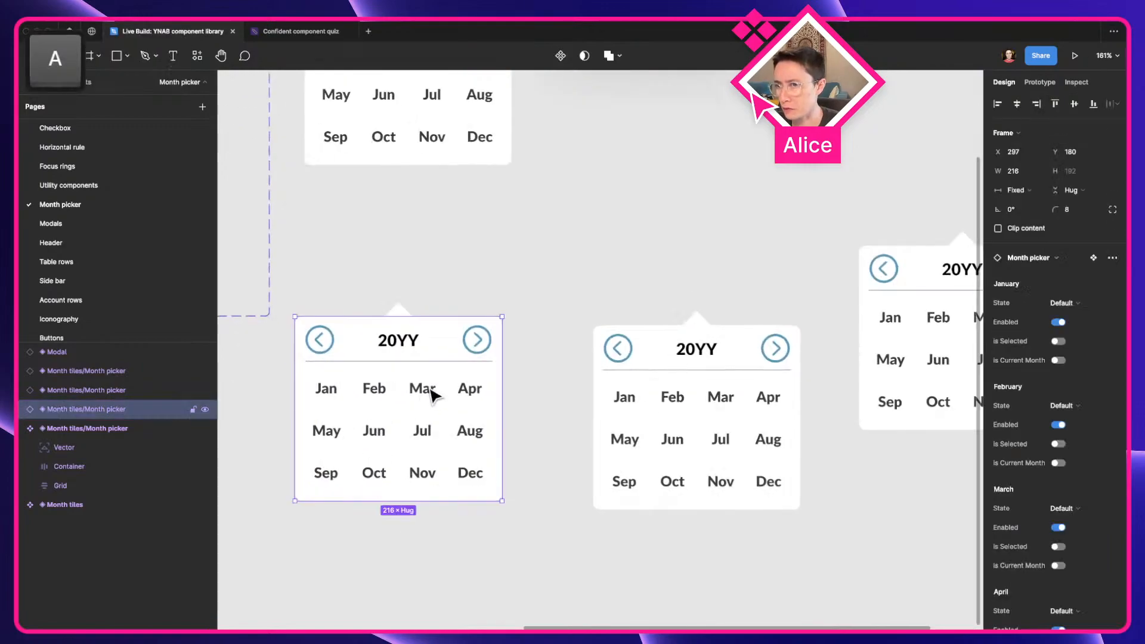
super+click(401, 349)
double_click(417, 340)
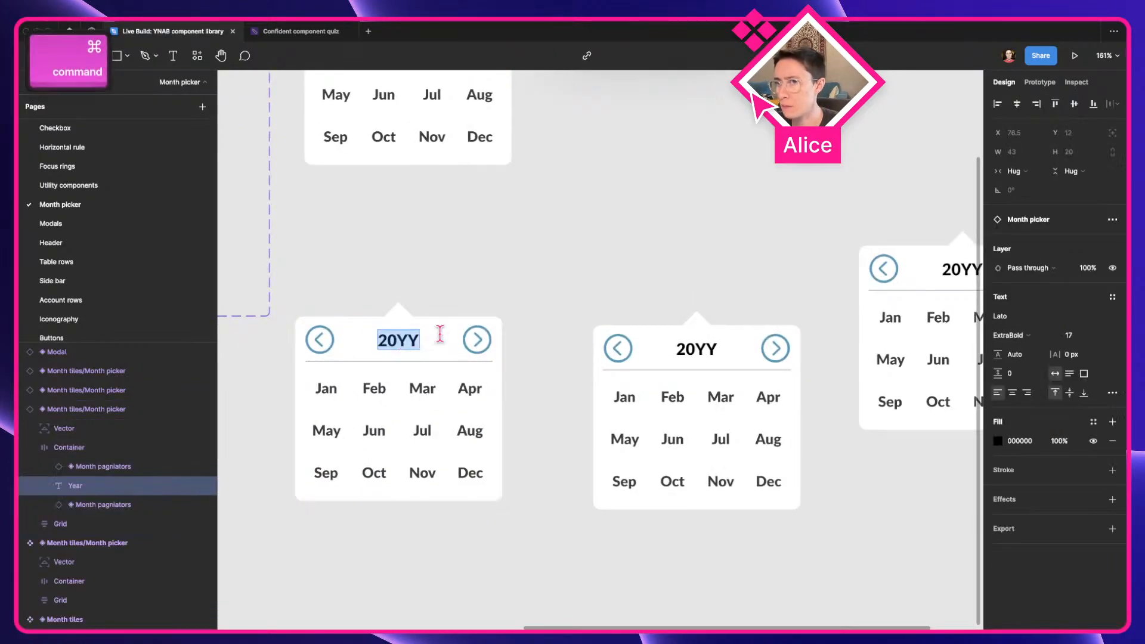
key(Right)
key(shift+Left)
key(shift+Left)
text(23)
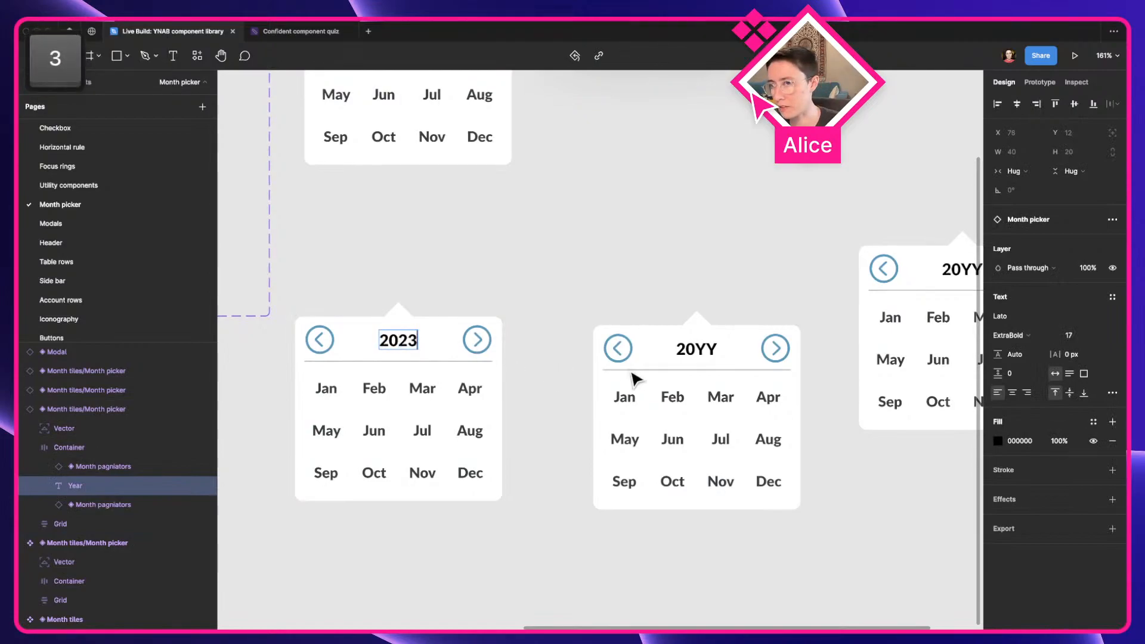
Set the year heading to 2023 on the middle and rightmost month picker instances
double_click(686, 349)
text(2023)
scroll(810, 325, right, 3)
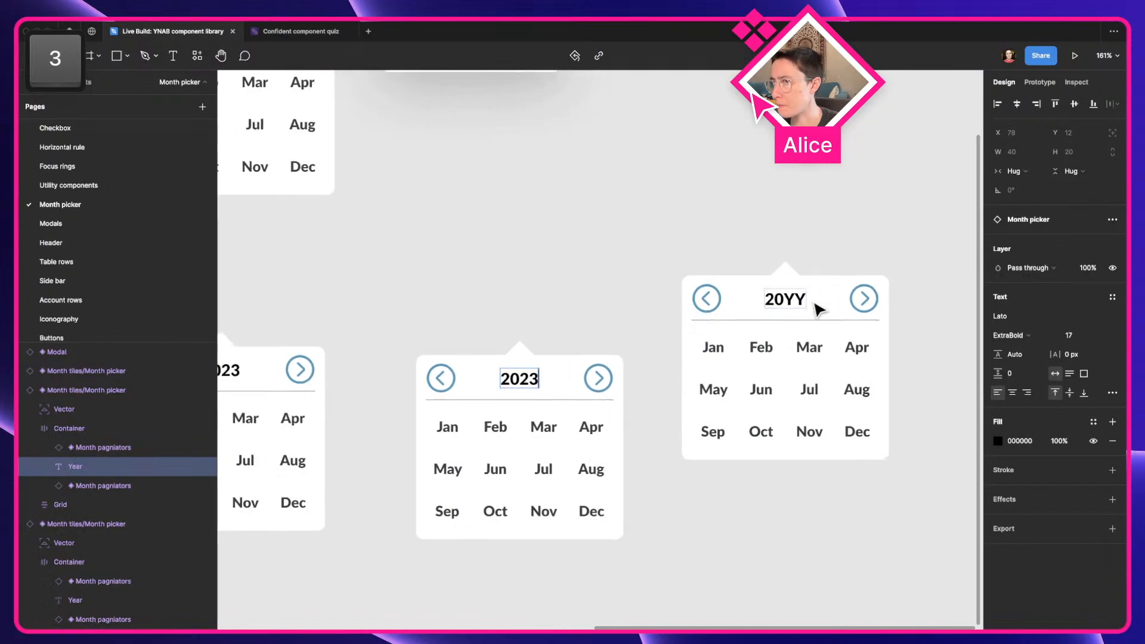
double_click(789, 297)
text(2023)
click(677, 246)
Examine the leftmost month picker instance's per-month properties, including the State options available for March
key(space)
drag(570, 311, 737, 245)
click(388, 360)
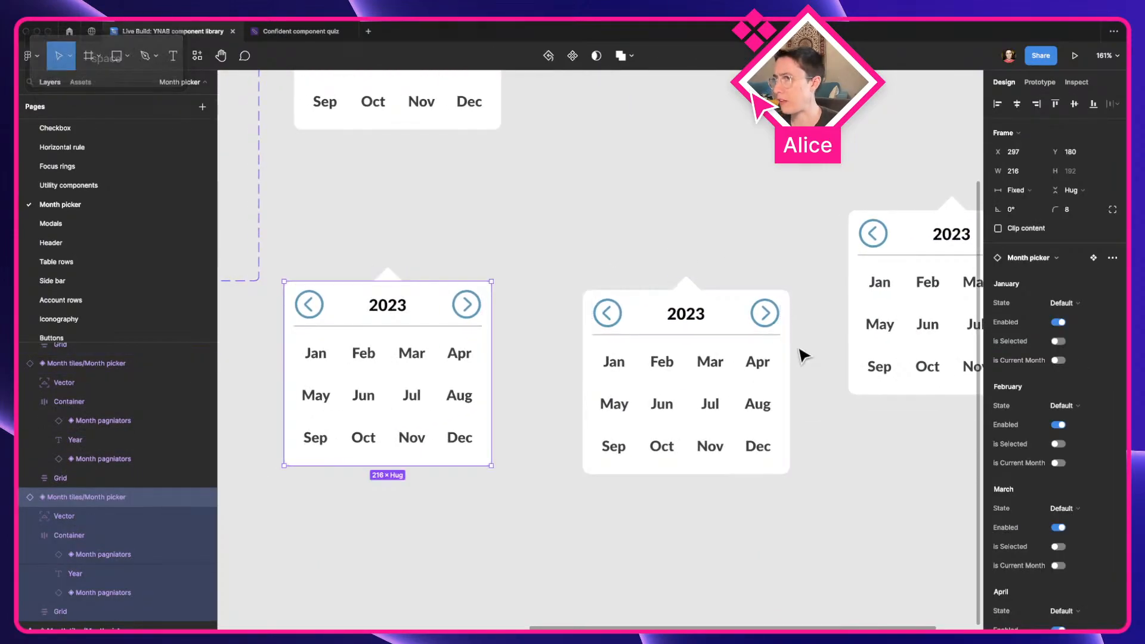
scroll(1027, 311, down, 2)
scroll(1030, 311, down, 1)
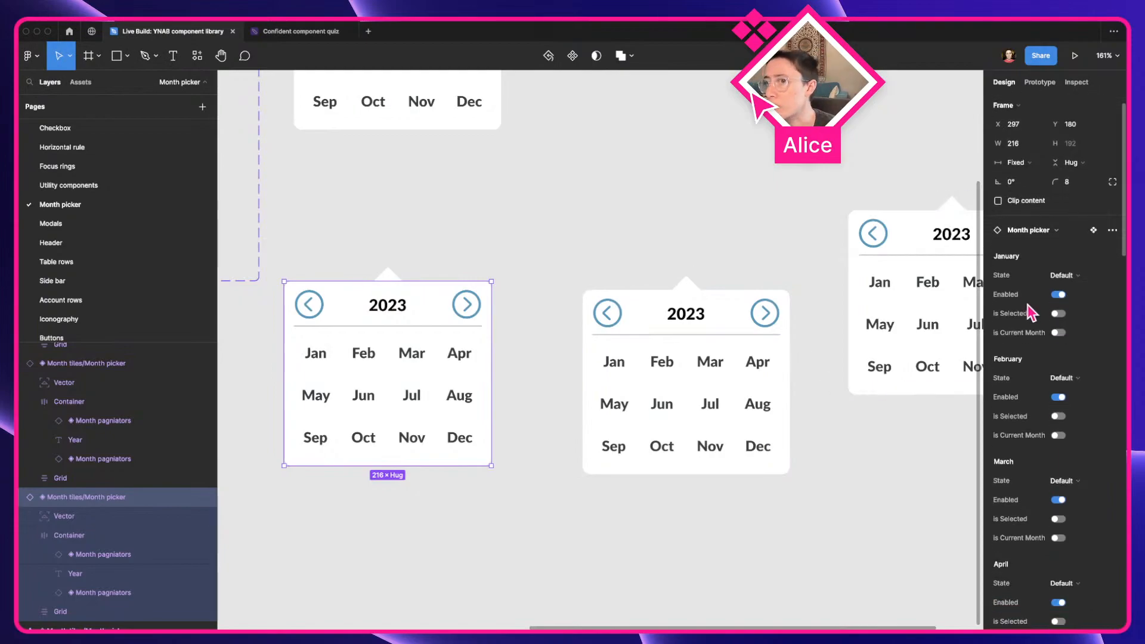
scroll(1031, 311, down, 1)
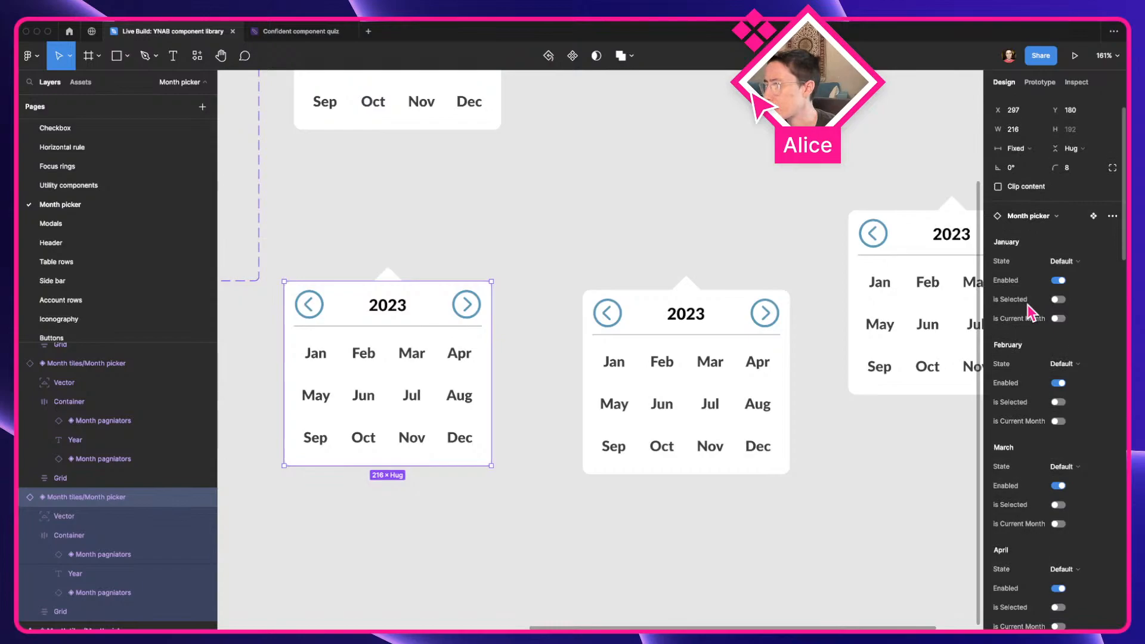
scroll(1030, 311, down, 4)
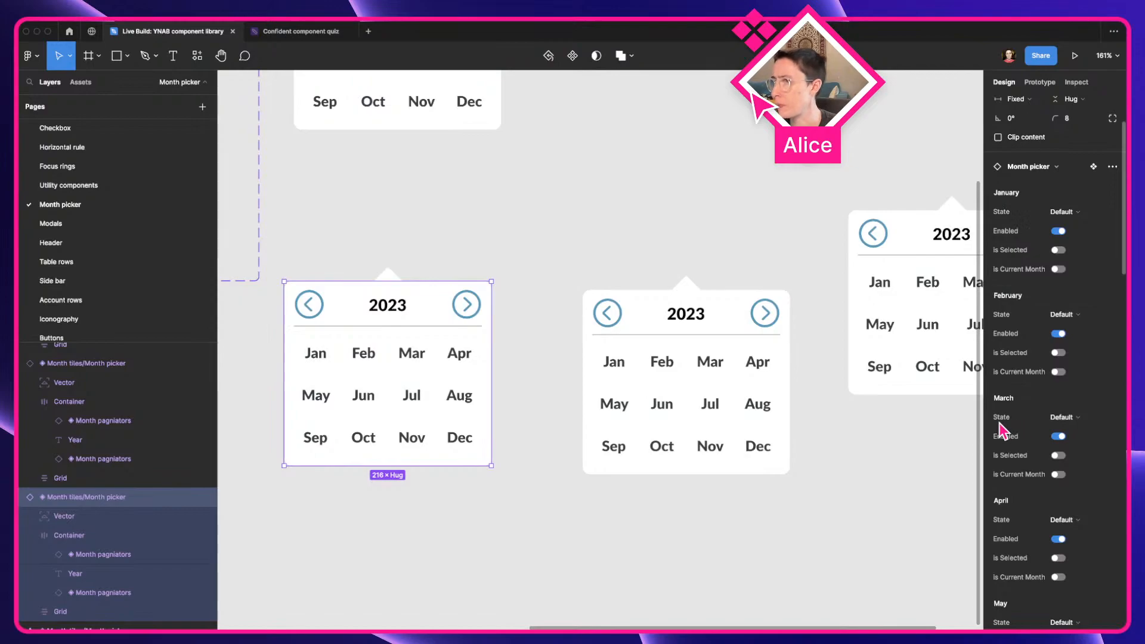
click(1076, 418)
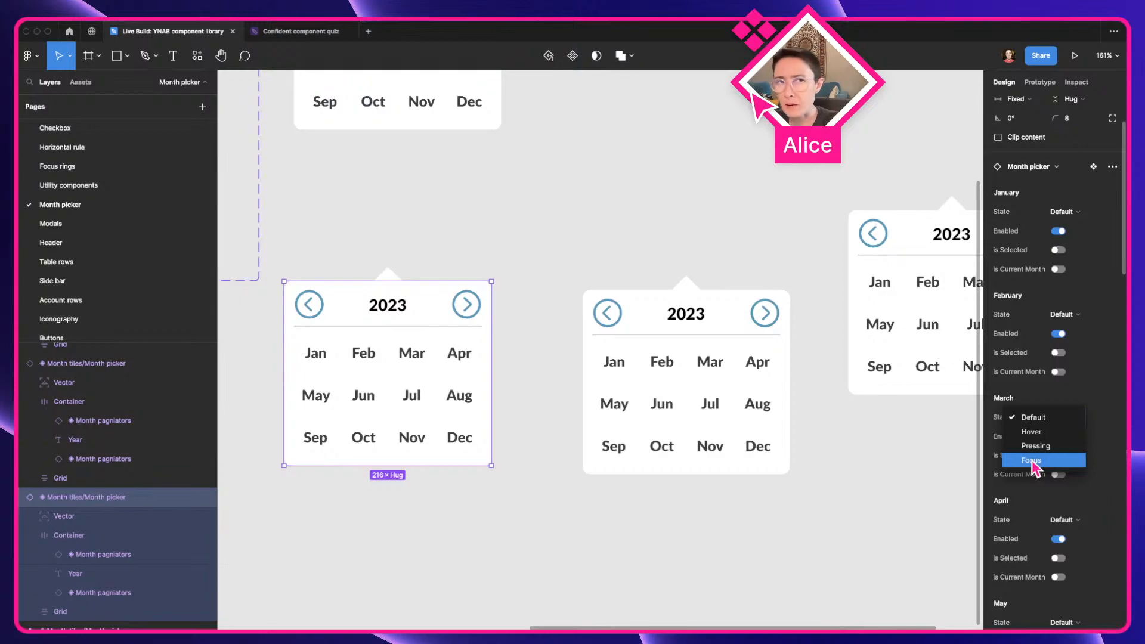
click(1103, 401)
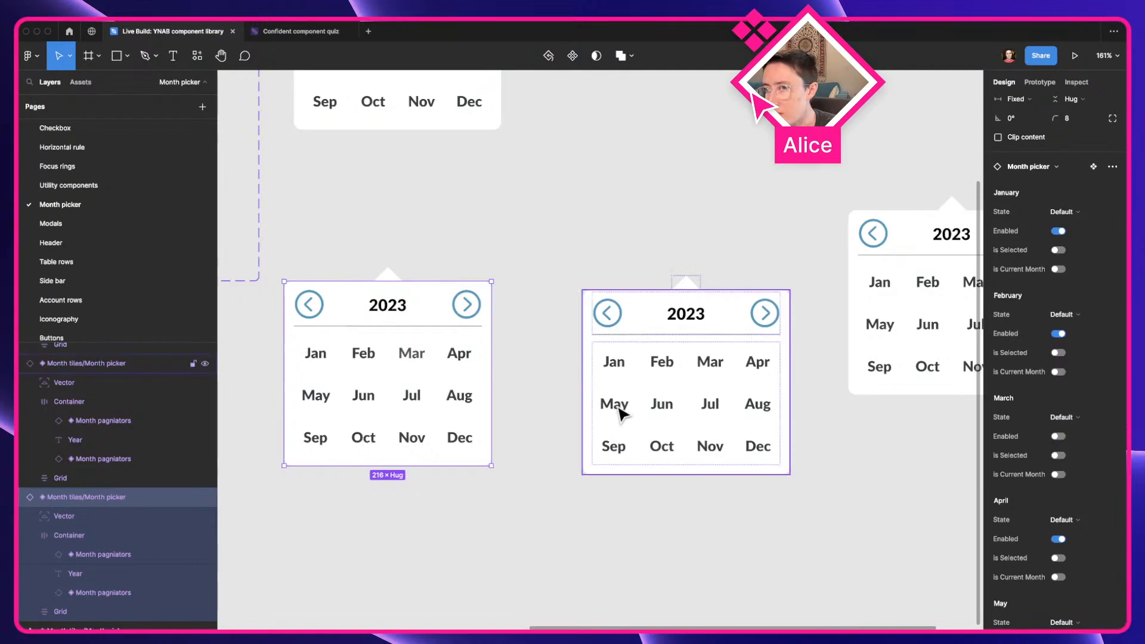
Test March's Enabled property in the leftmost instance by switching it off and on again
scroll(561, 395, up, 5)
drag(561, 396, 749, 396)
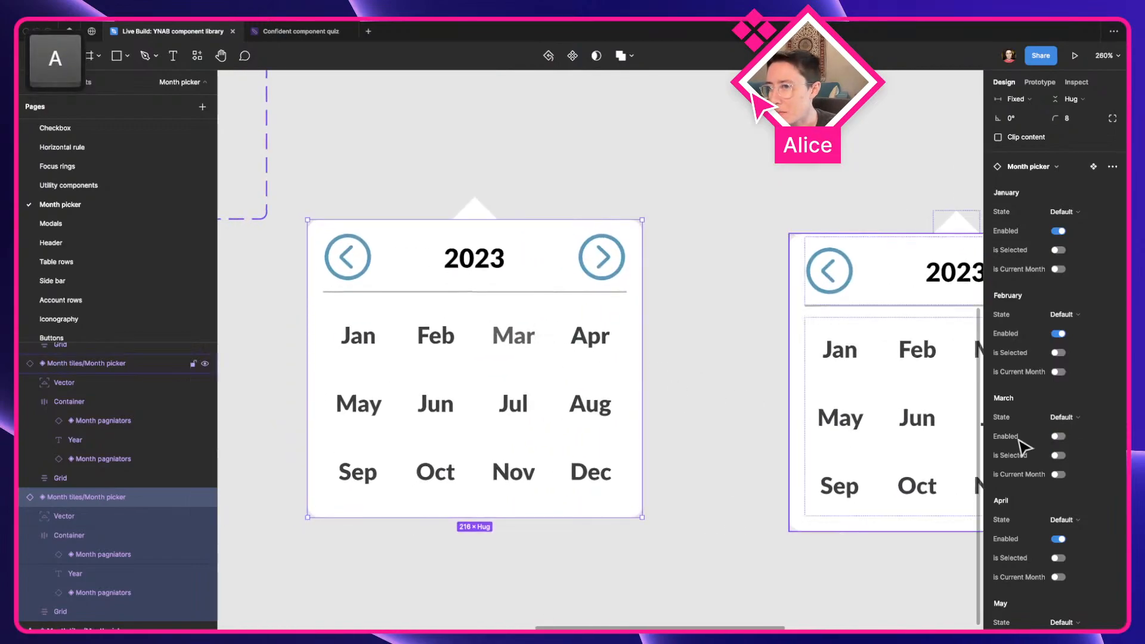
click(1059, 436)
click(1059, 436)
click(1059, 437)
click(1059, 437)
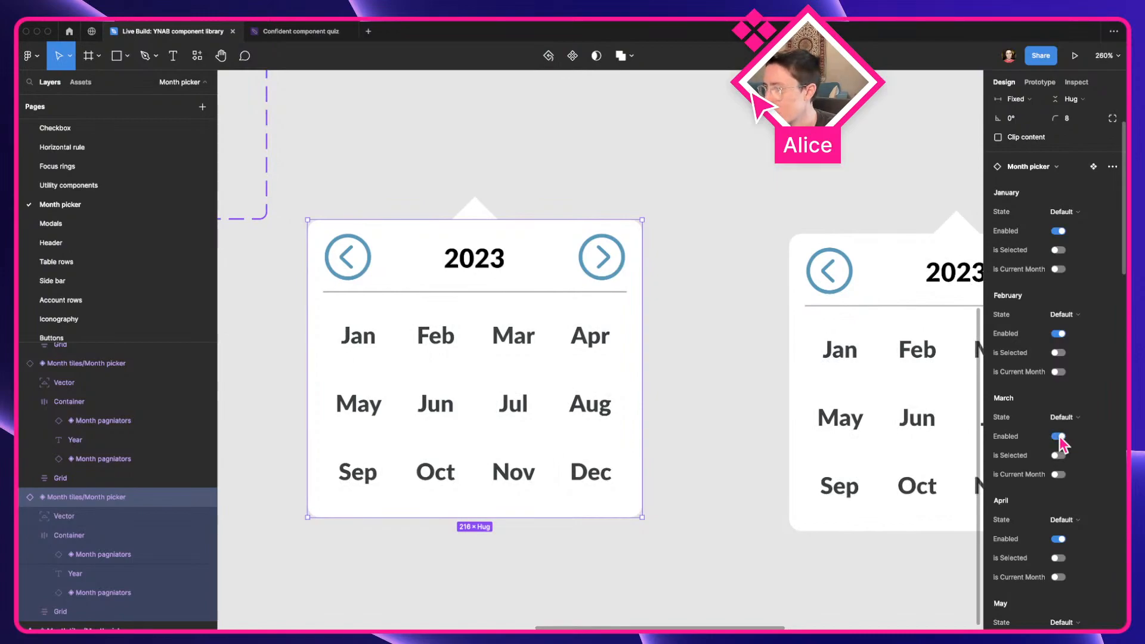
Test March's Is Selected and Is Current Month properties in the leftmost instance, turning each on and back off
scroll(1033, 447, down, 1)
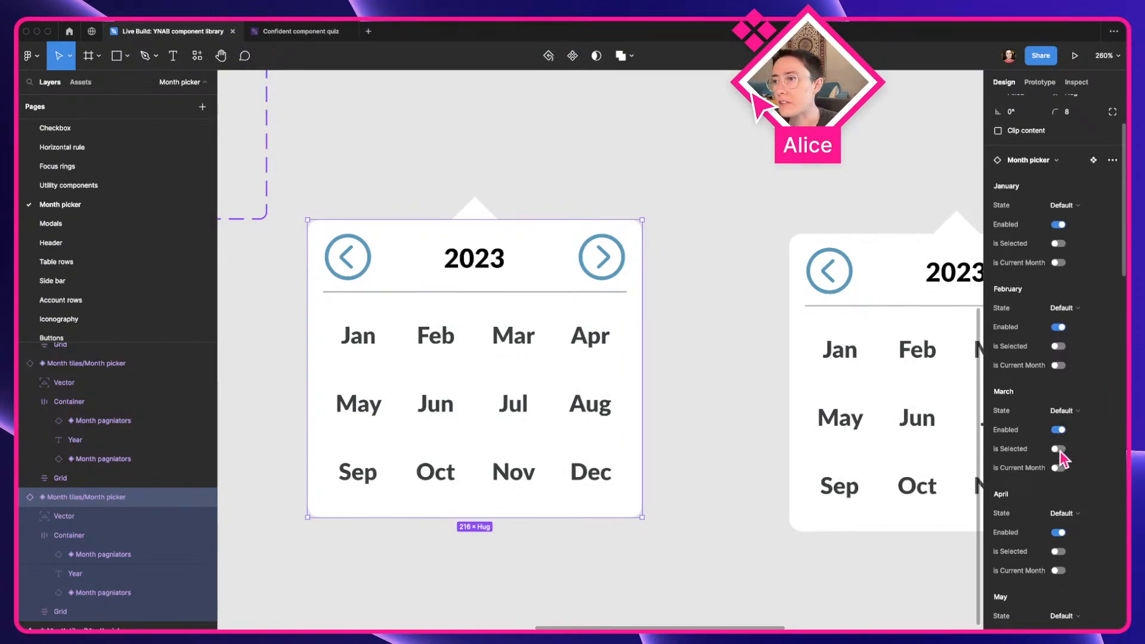
click(1061, 450)
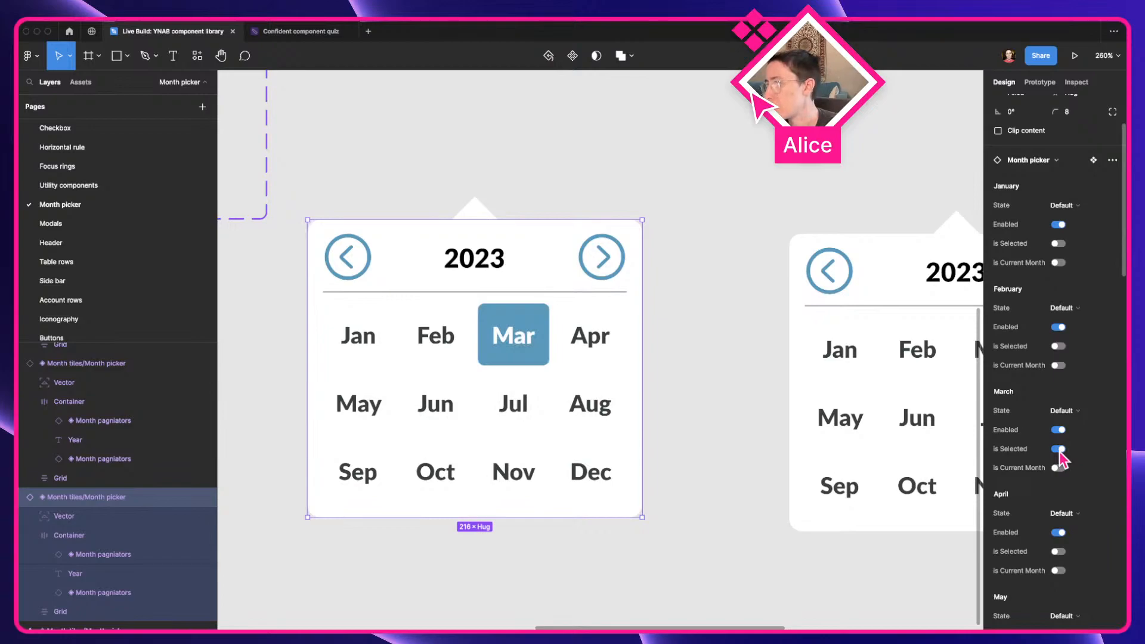
click(1059, 450)
click(1059, 468)
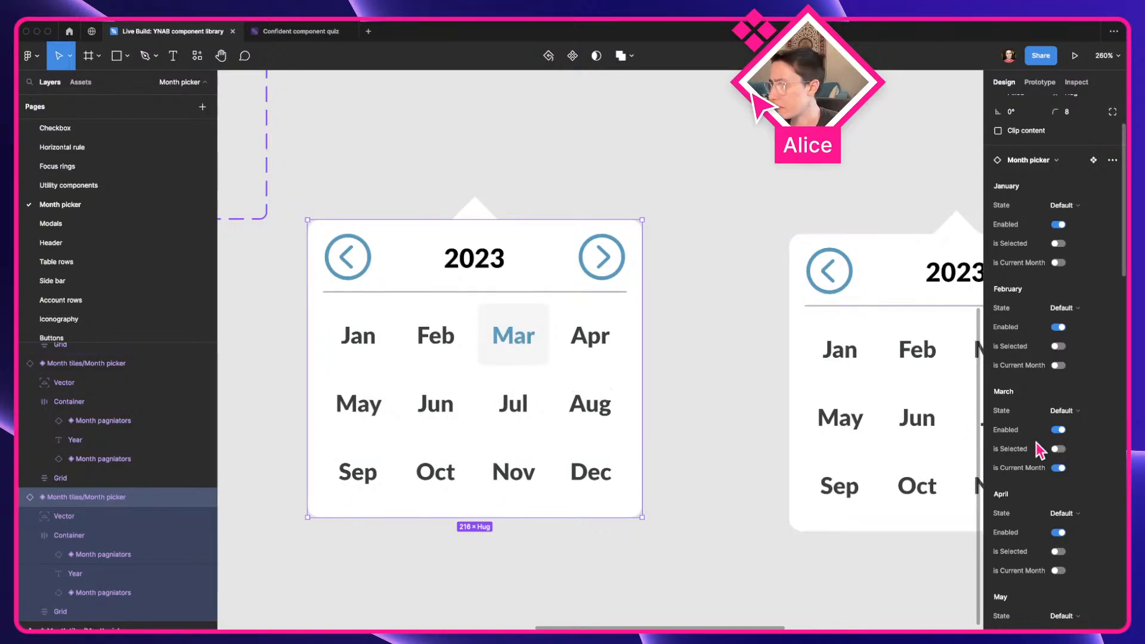
click(1060, 468)
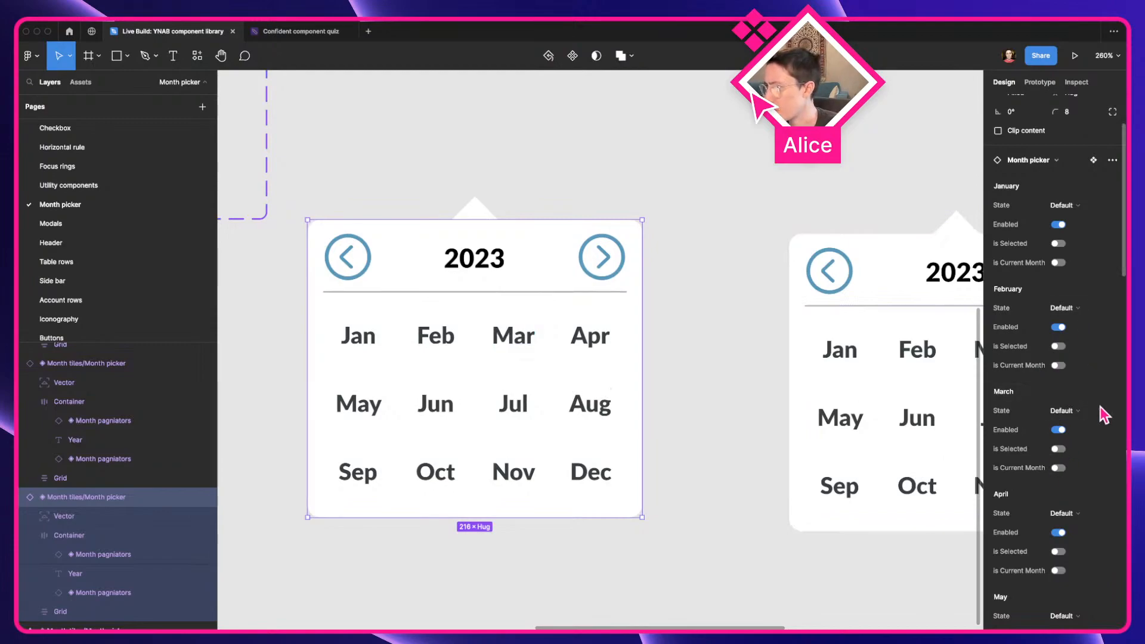
Mark June as the current month in the leftmost month picker instance
scroll(1104, 414, down, 5)
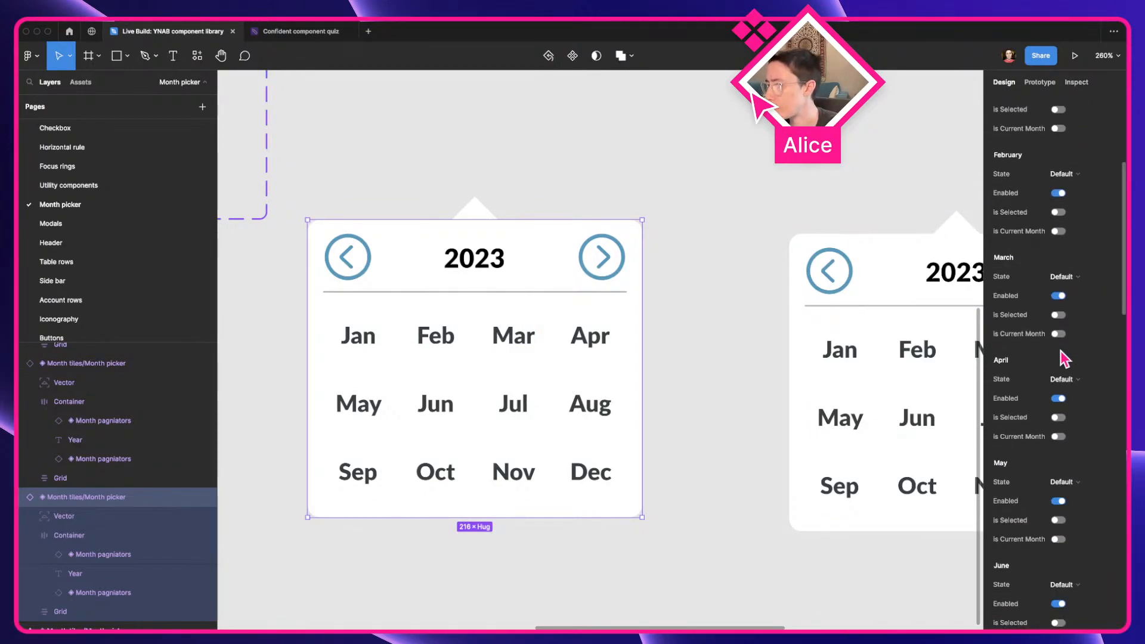
scroll(1065, 358, down, 3)
click(1059, 550)
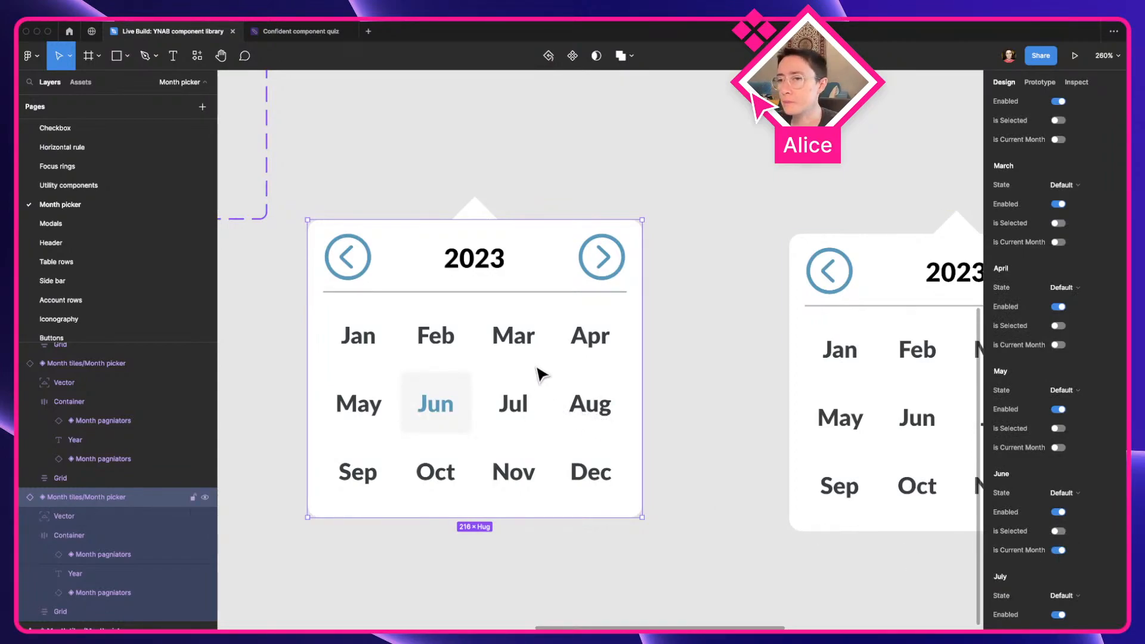
Switch to the YNAB budget in the browser, change its month to May 2023, and check the month picker's selected and current-month styling
key(ctrl+Left)
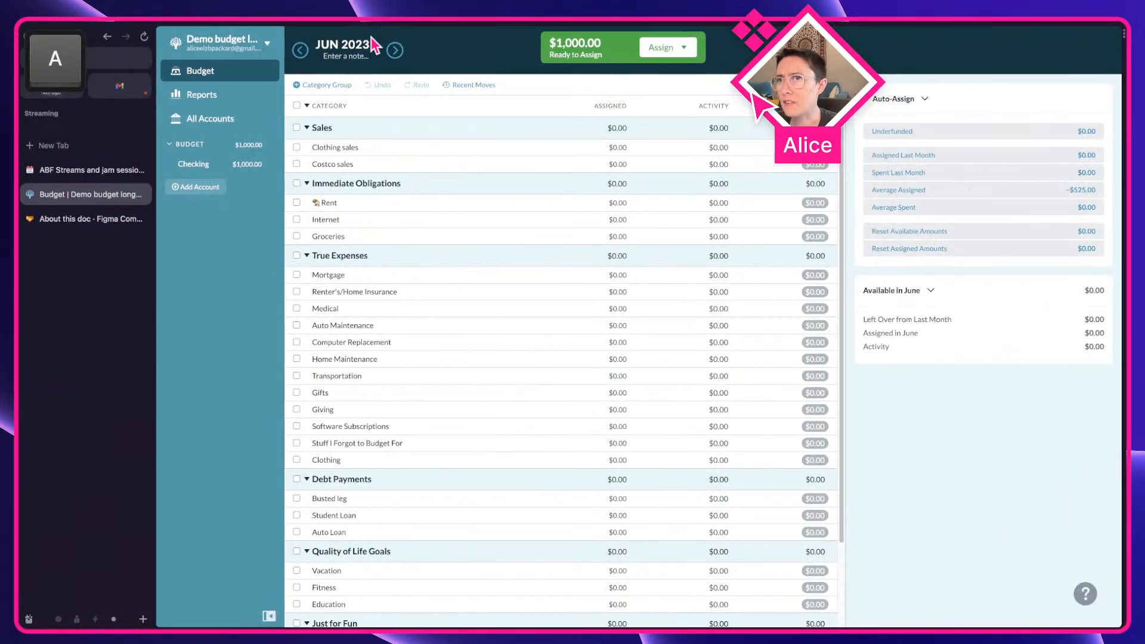
click(375, 46)
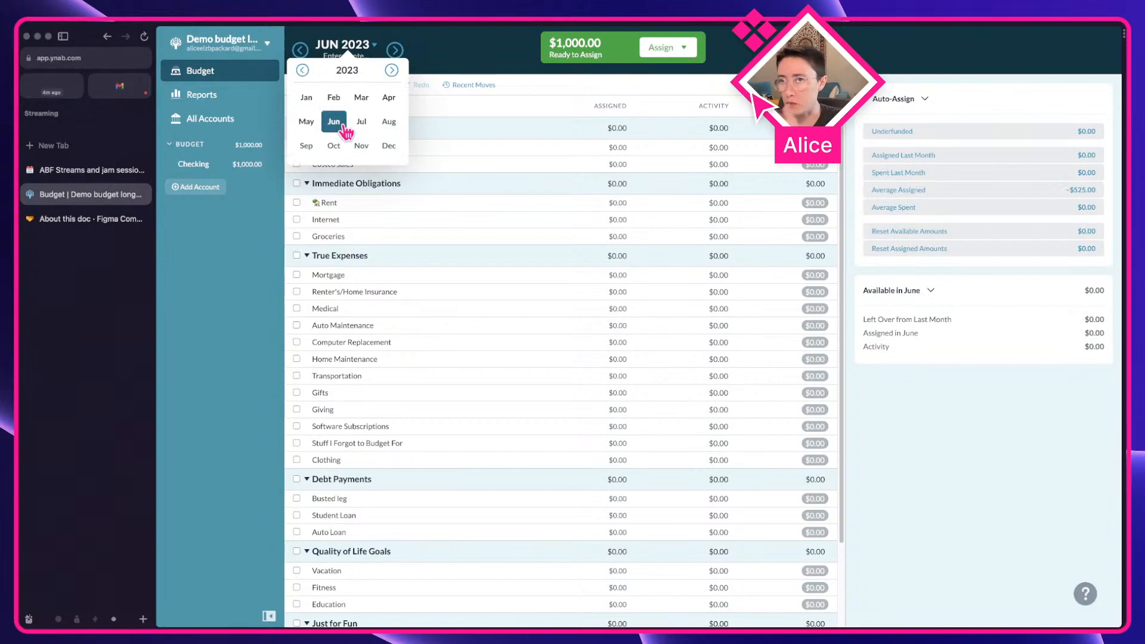
click(306, 122)
click(361, 47)
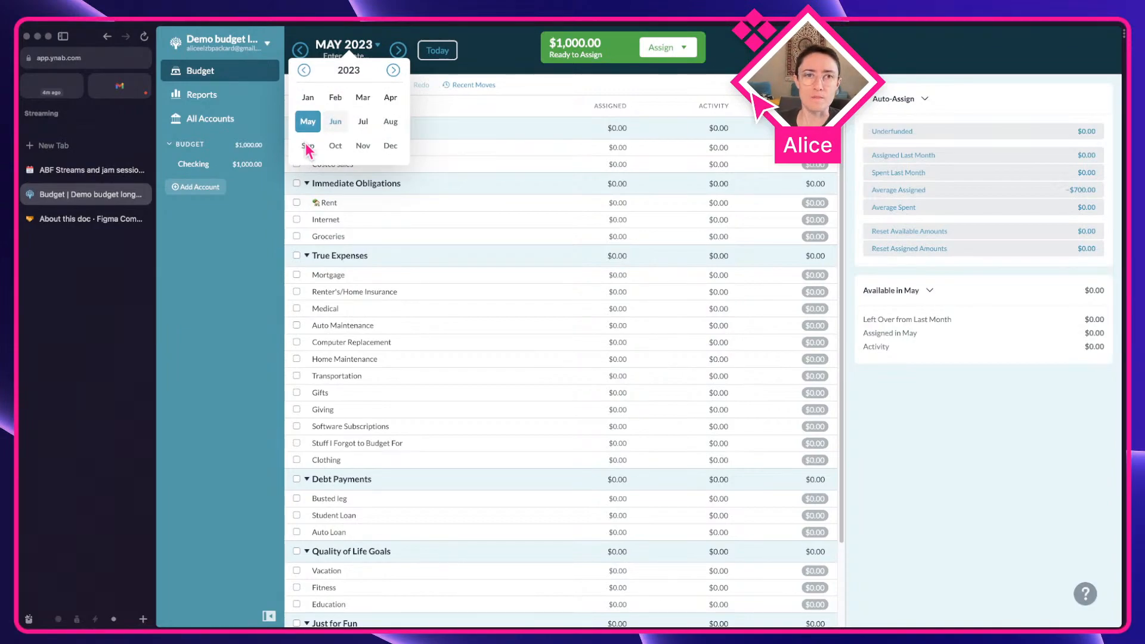
Return to the Figma component library and mark June as the current month in the middle month picker instance
key(ctrl+Right)
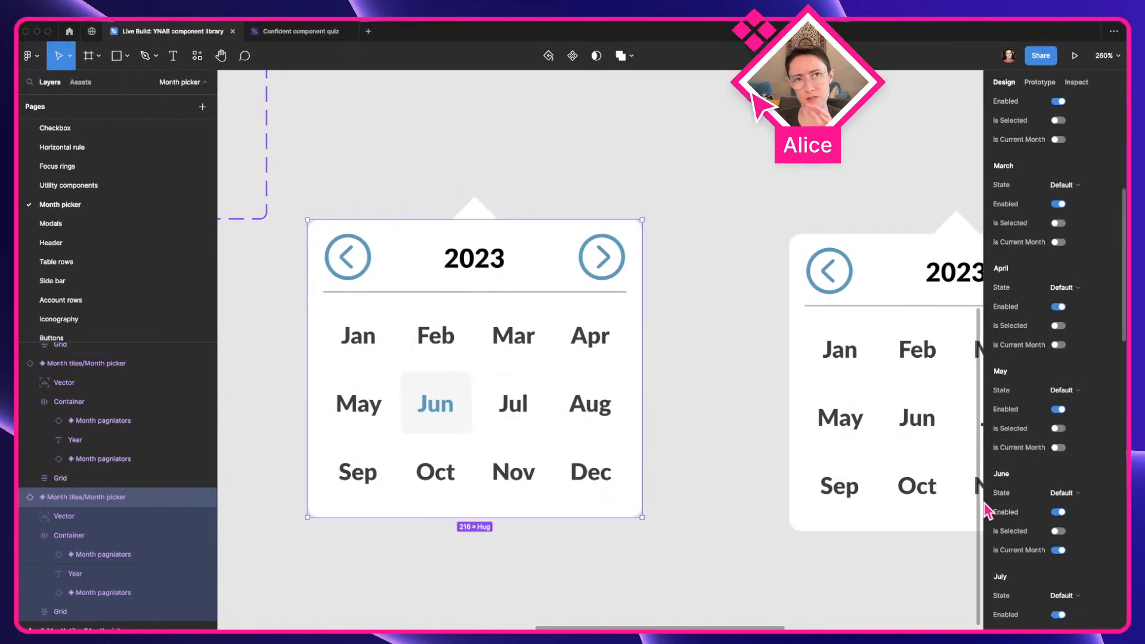
click(758, 464)
scroll(758, 464, down, 3)
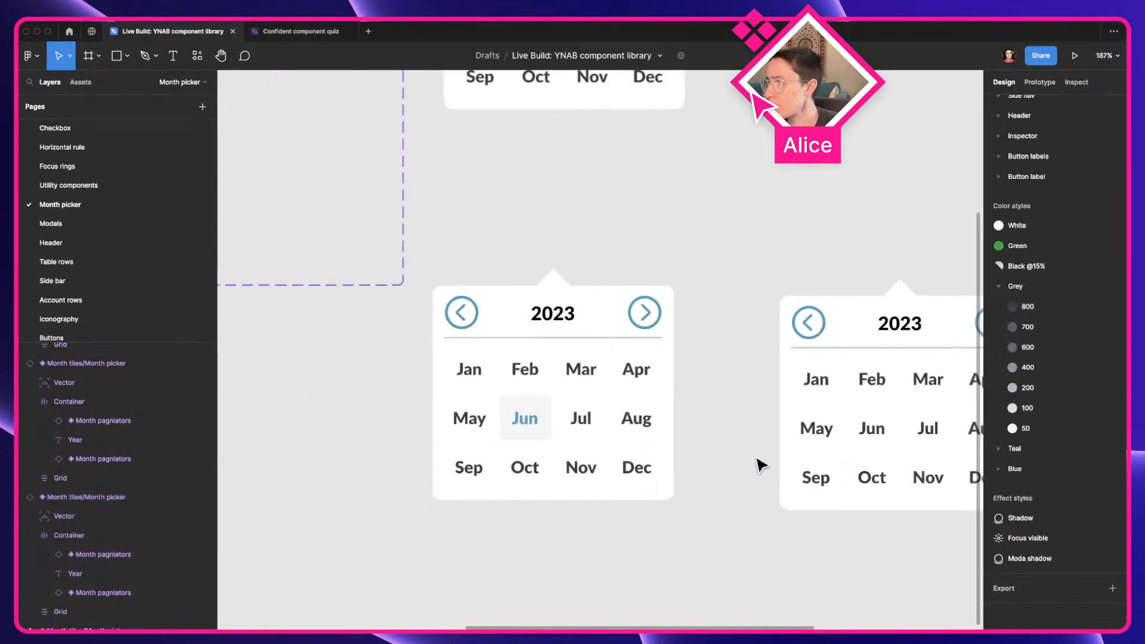
scroll(728, 447, right, 3)
click(701, 418)
scroll(733, 406, right, 3)
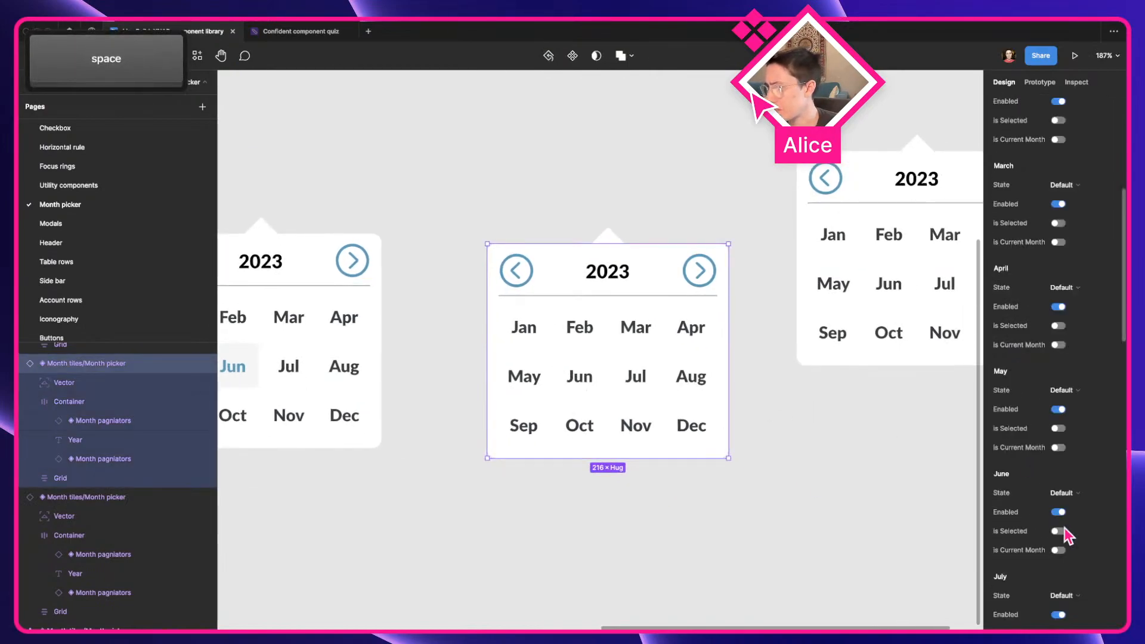
scroll(1056, 540, down, 2)
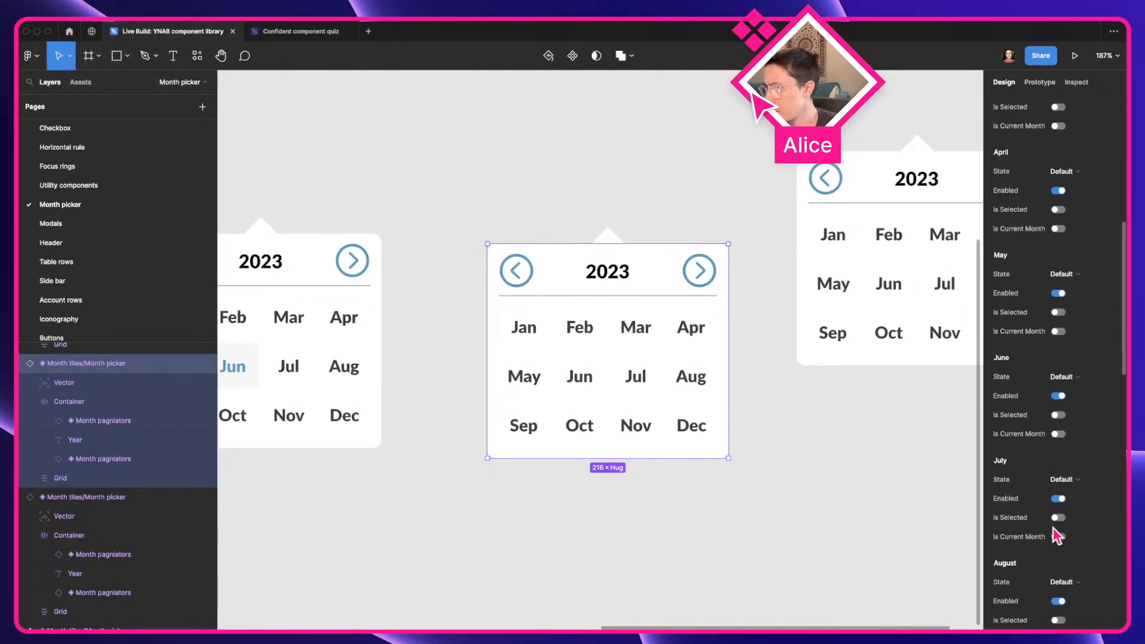
click(1060, 435)
Mark April as the selected month in the middle month picker instance, leaving its Is Current Month property off
scroll(1053, 394, up, 1)
scroll(1055, 390, up, 1)
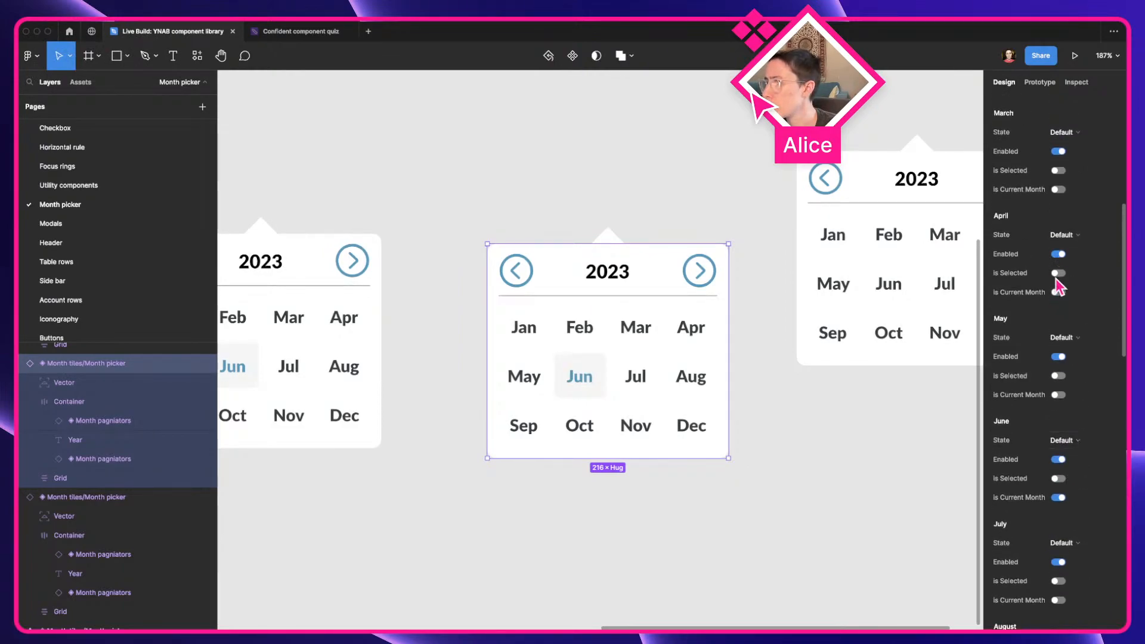
scroll(1056, 276, up, 1)
click(1059, 307)
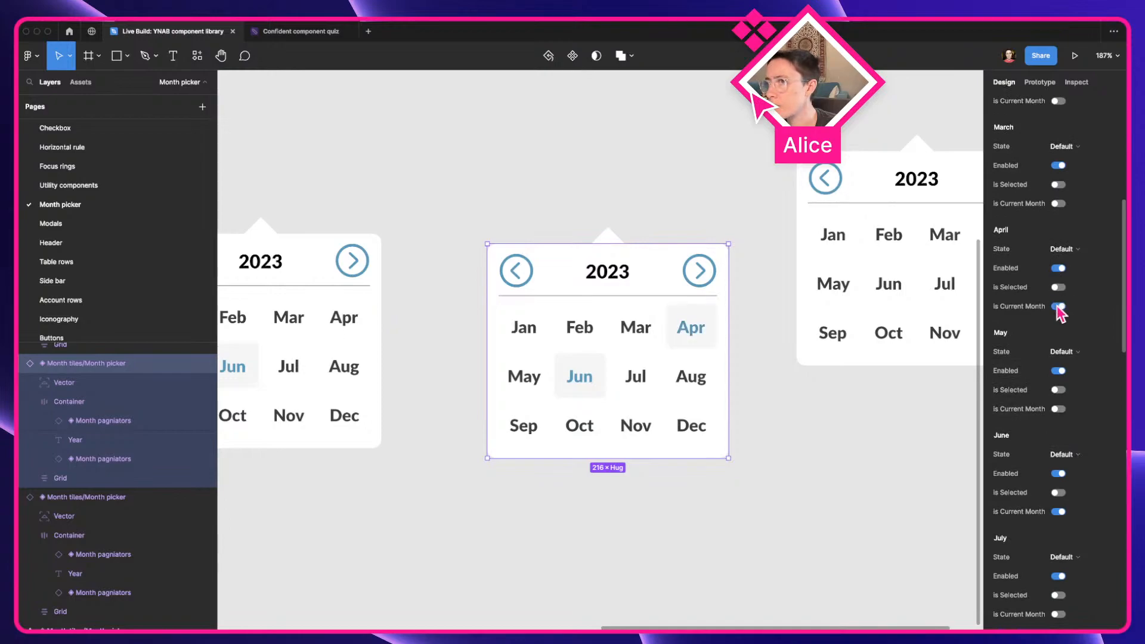
click(1060, 306)
click(1059, 287)
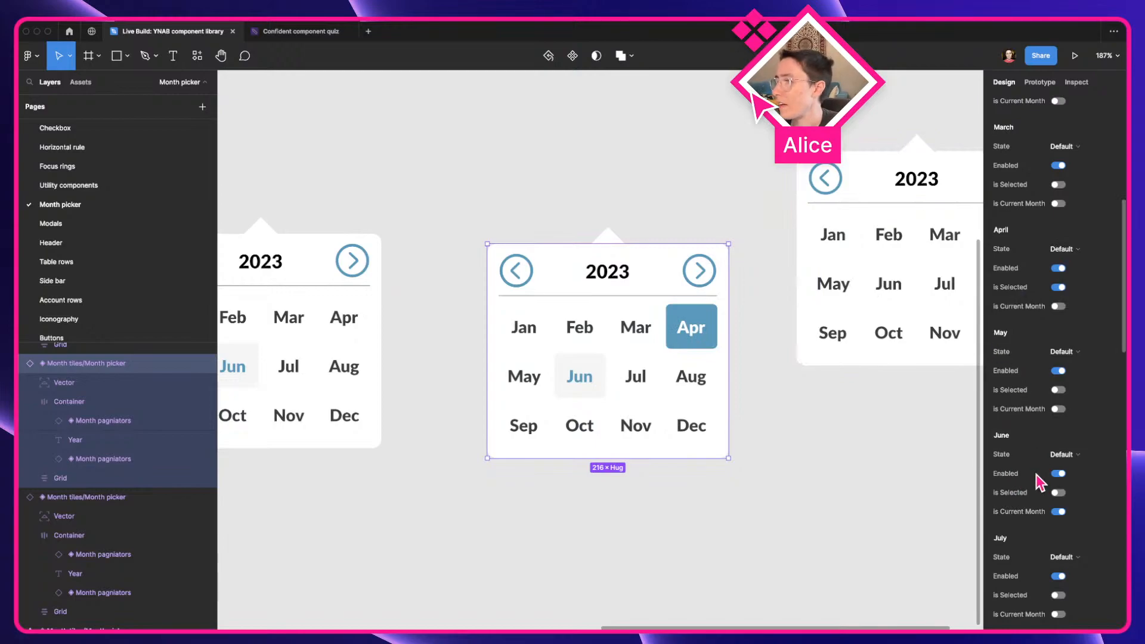
Try marking May and March as selected too in the middle instance, and turn both selections back off
click(1058, 390)
click(1059, 185)
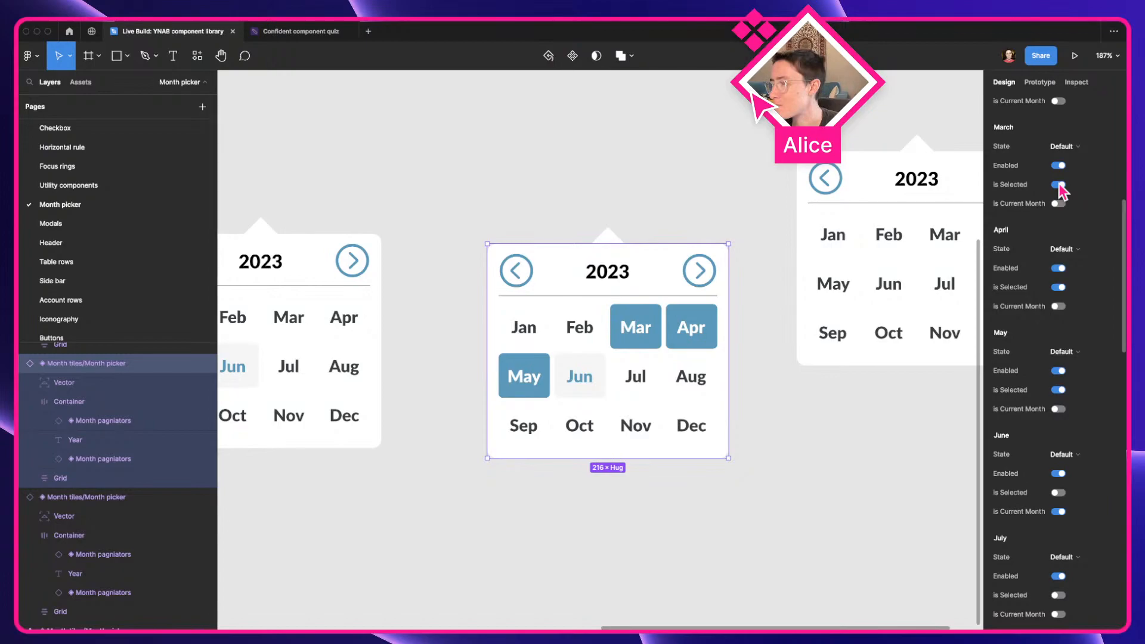
click(1060, 185)
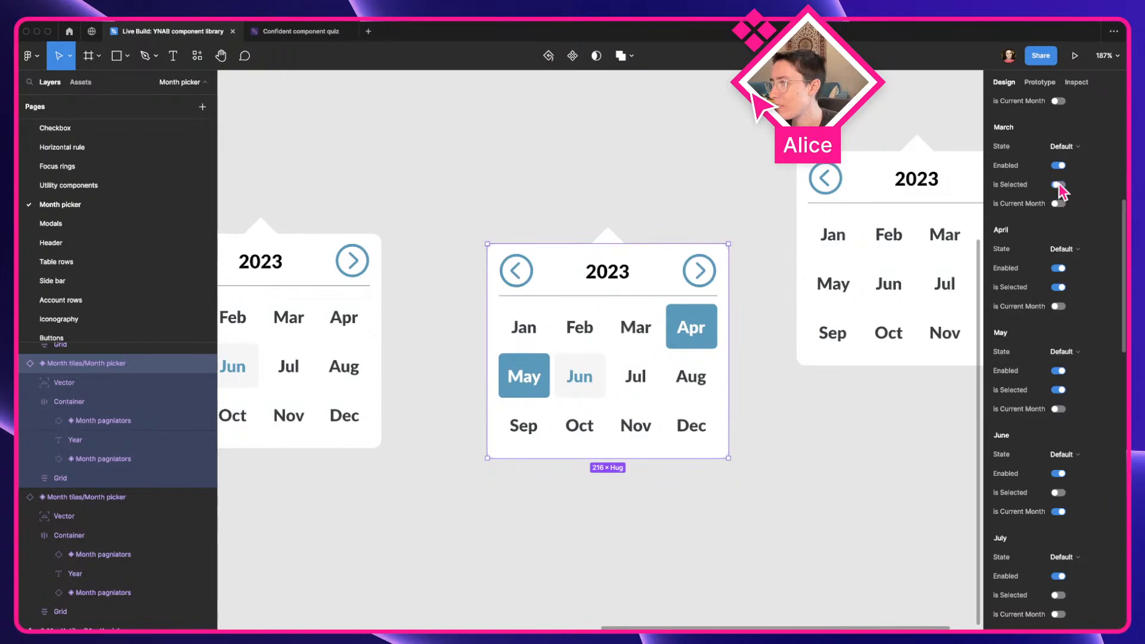
click(1060, 512)
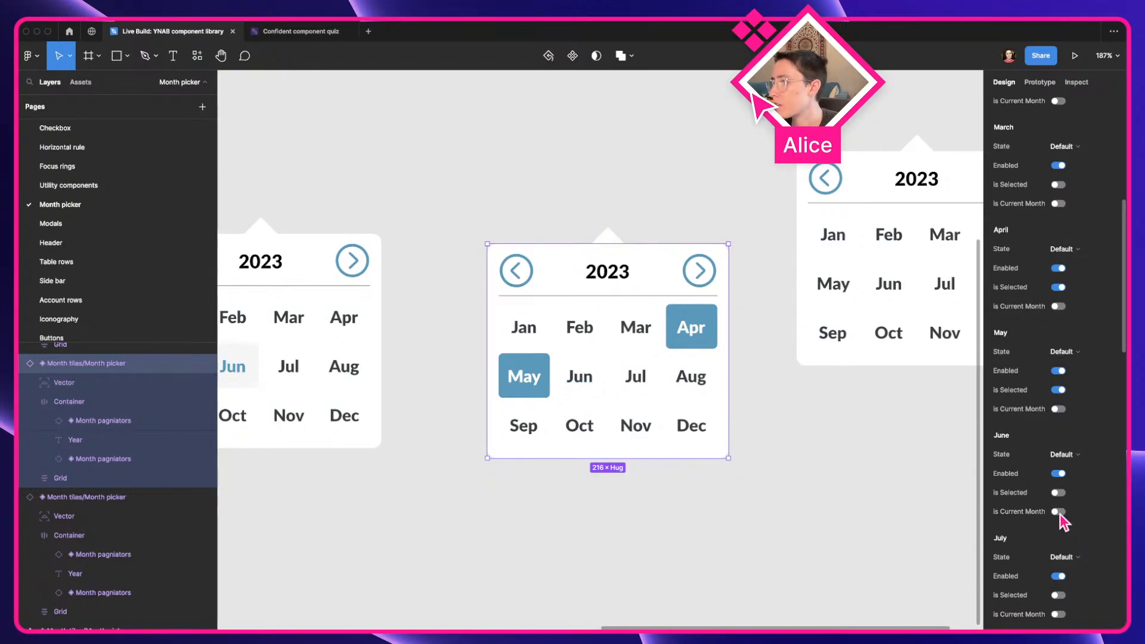
click(1059, 390)
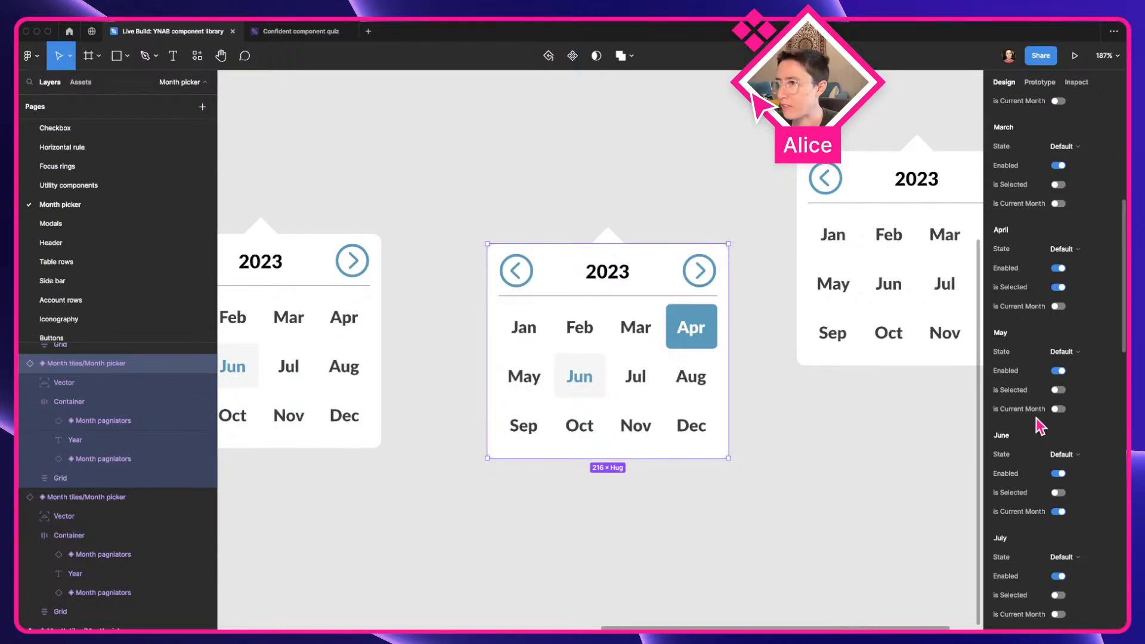
scroll(1041, 427, up, 2)
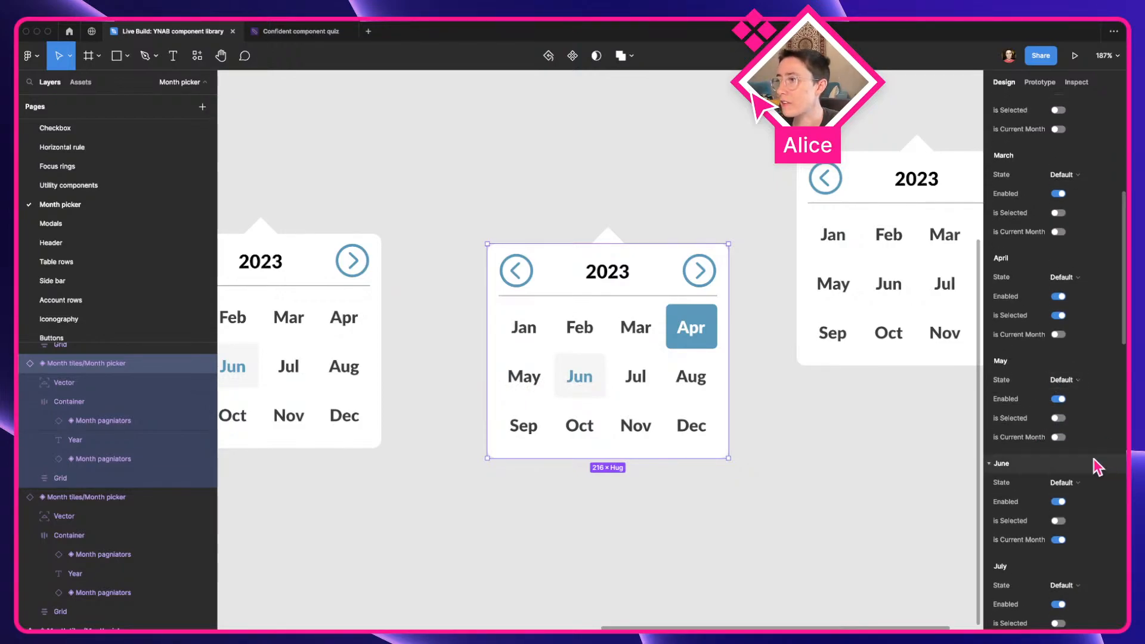
scroll(1033, 341, up, 2)
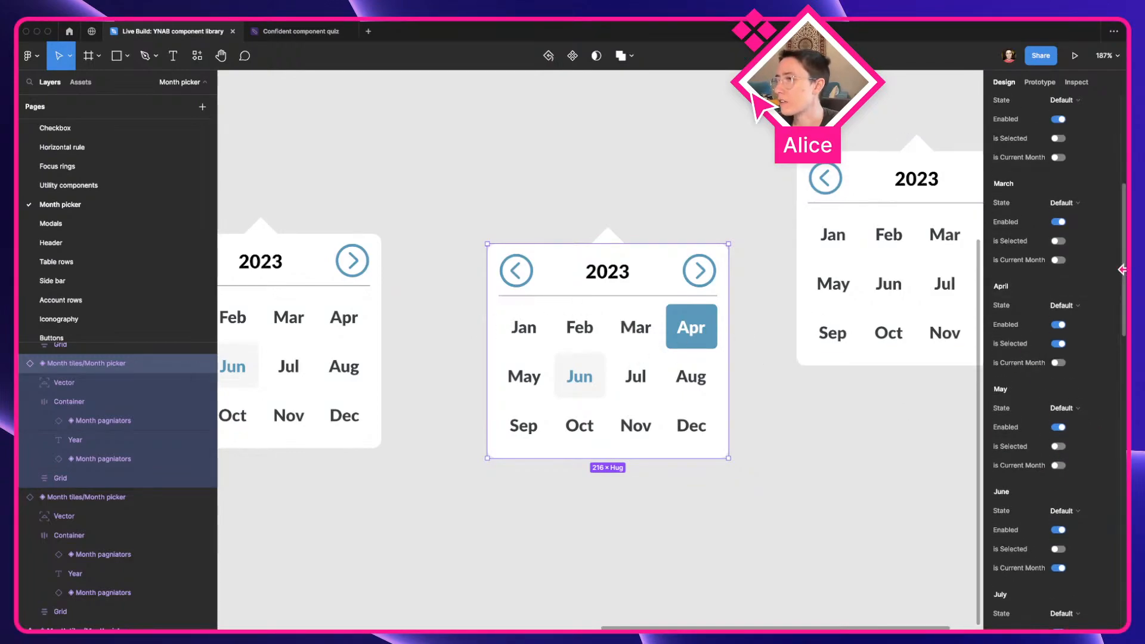
scroll(1015, 269, up, 10)
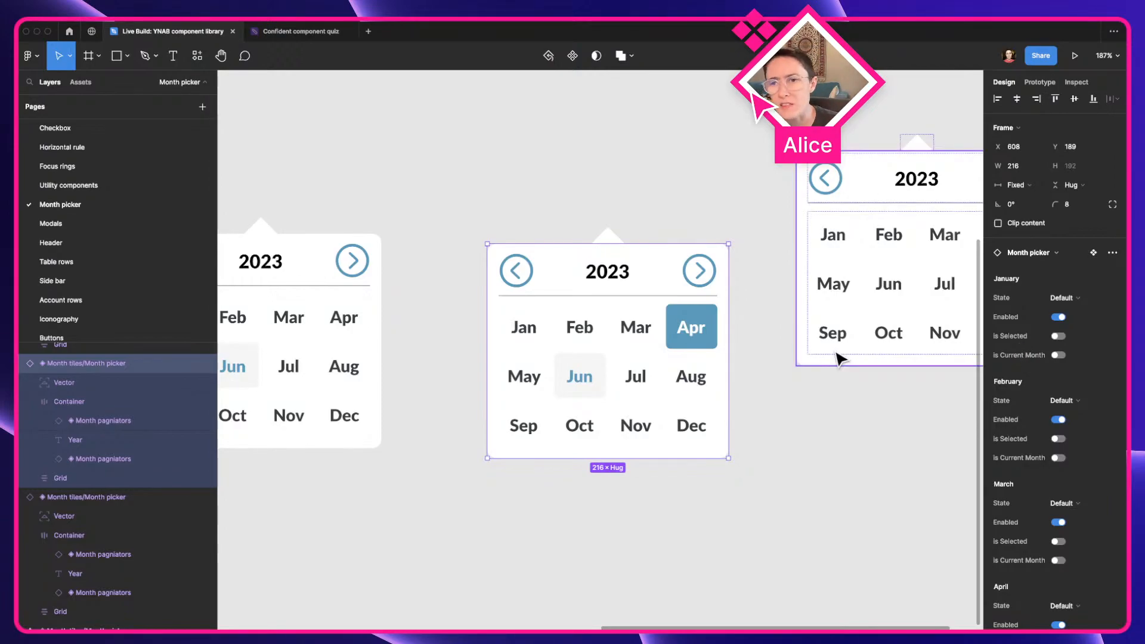
Mark January, February, March and April as selected in the third month picker instance
scroll(826, 351, down, 3)
click(857, 427)
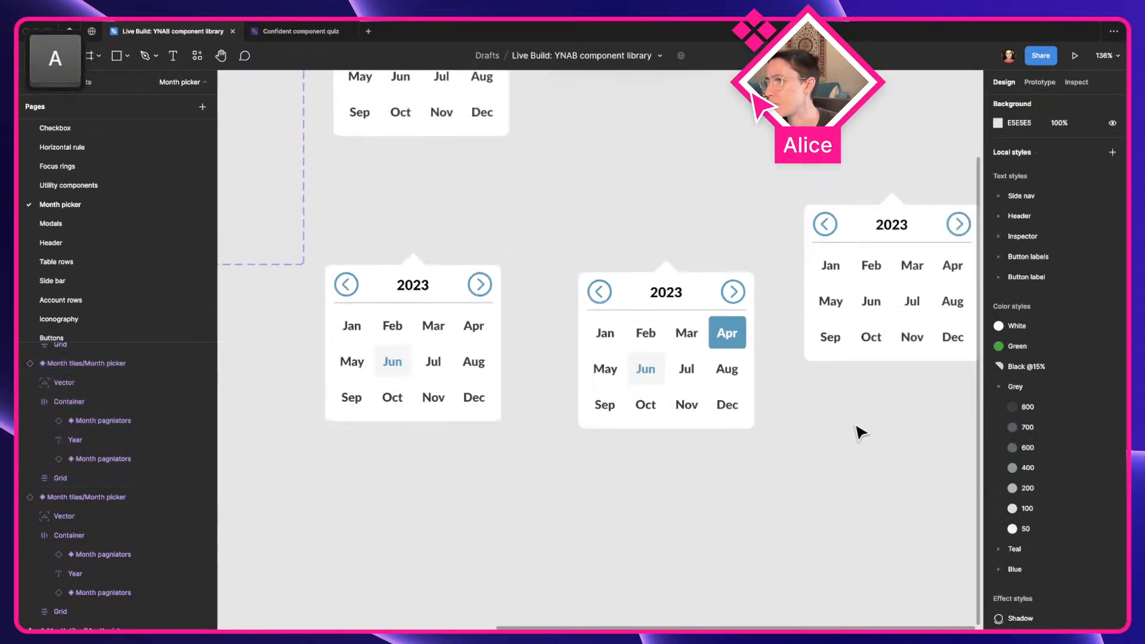
drag(858, 430, 742, 420)
click(792, 298)
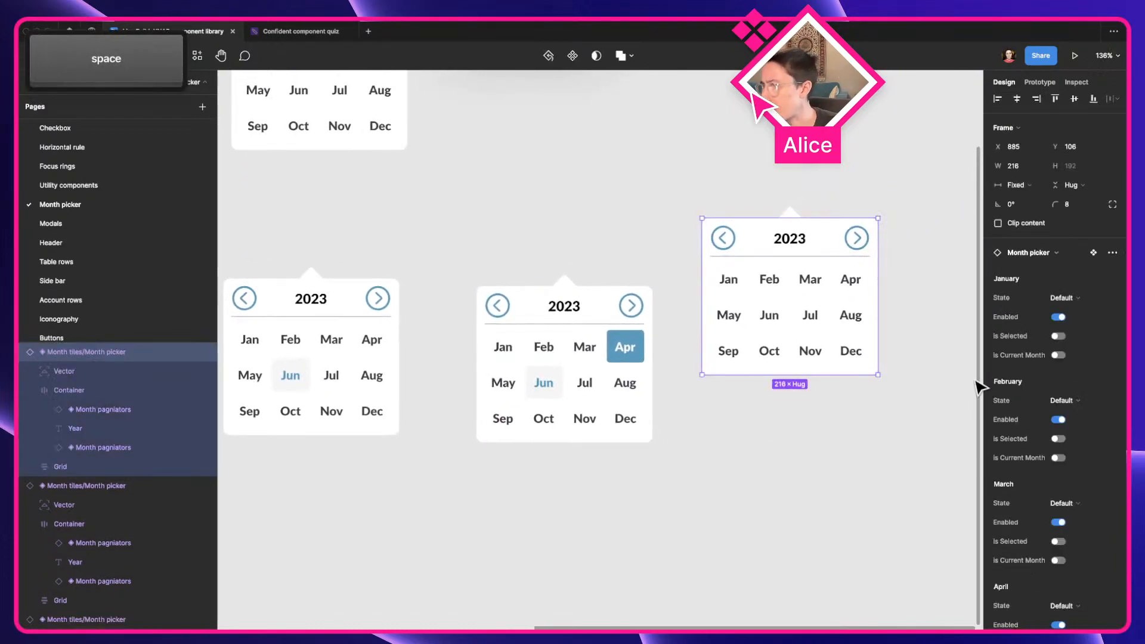
click(1058, 439)
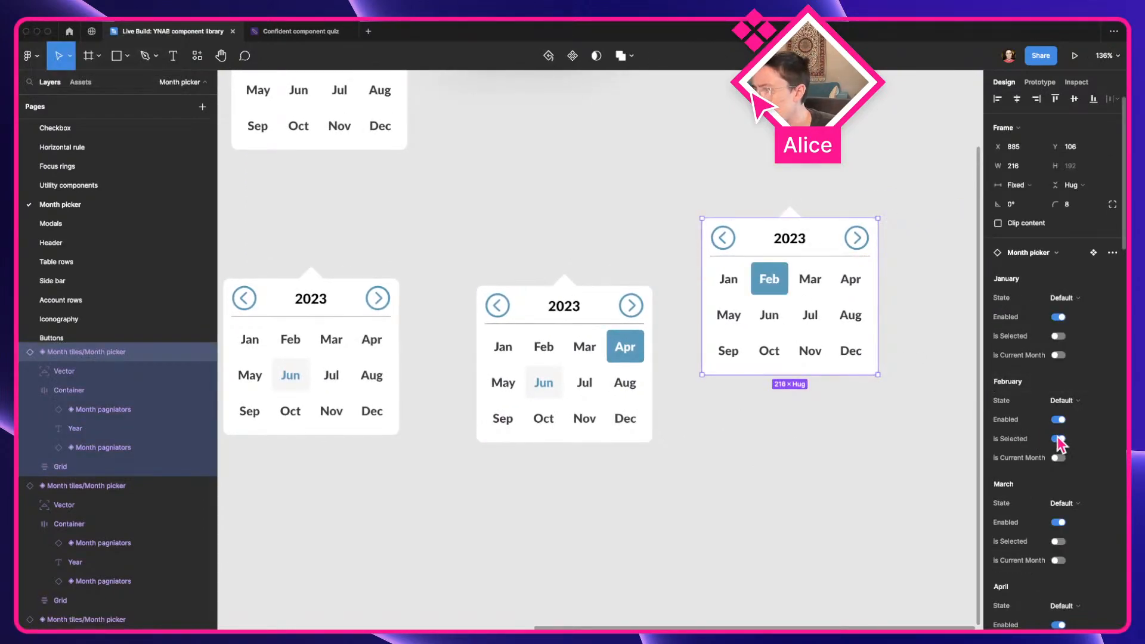
click(1059, 336)
scroll(1060, 346, down, 2)
click(1058, 506)
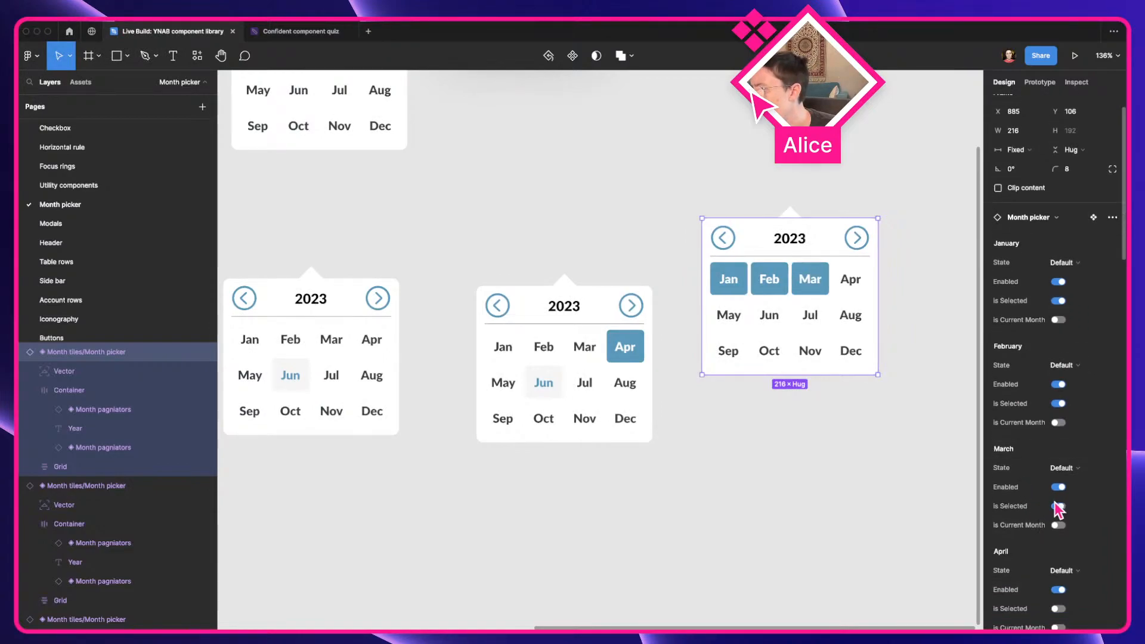
scroll(1060, 508, down, 4)
click(1060, 531)
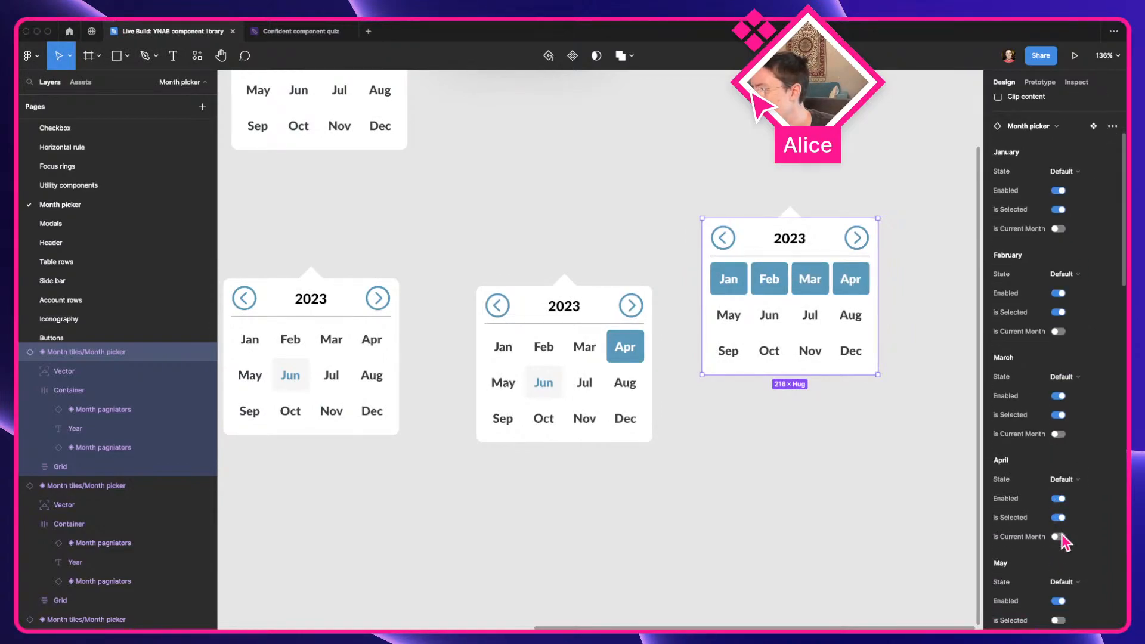
Mark May, June, July and August as selected in the third month picker instance
scroll(1061, 540, down, 4)
click(1060, 557)
scroll(1064, 573, down, 5)
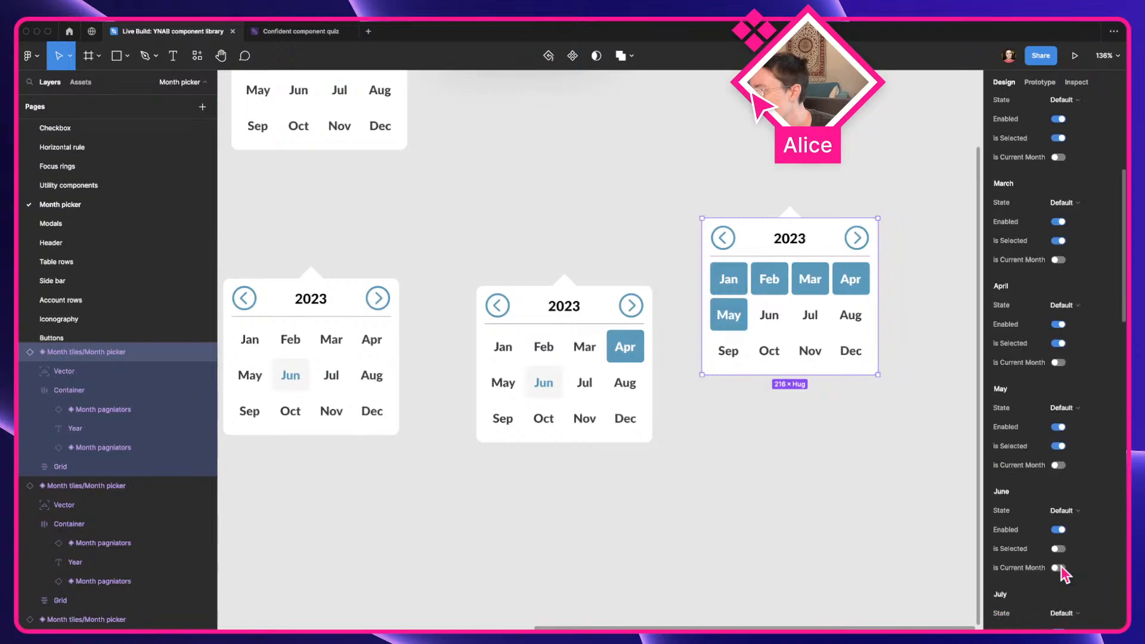
click(1060, 549)
scroll(1063, 552, down, 4)
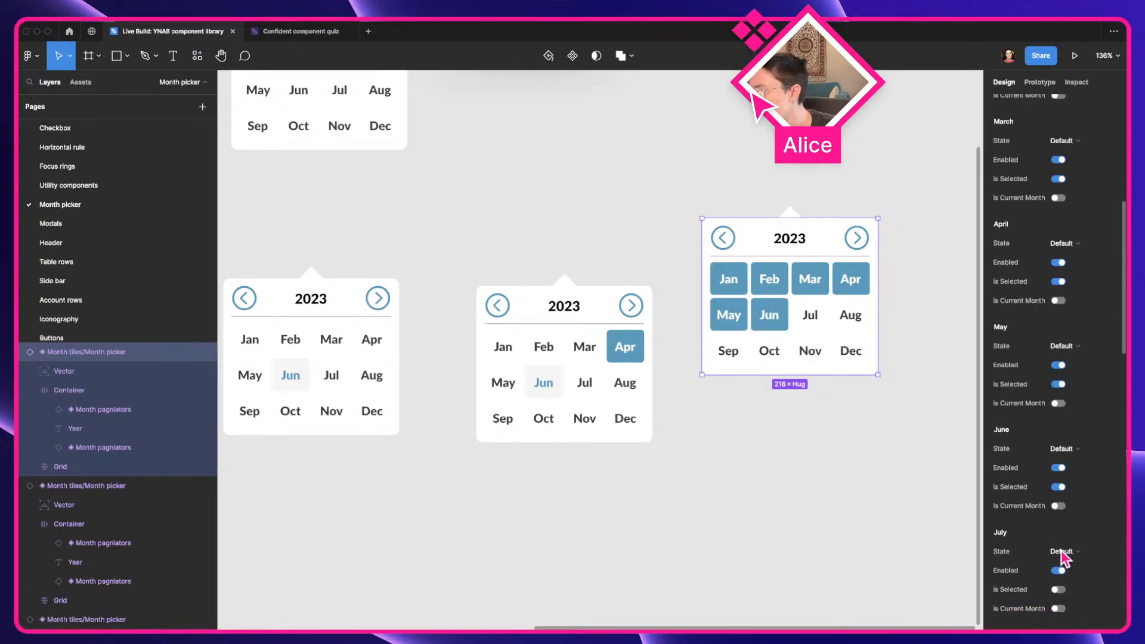
click(1060, 570)
scroll(1061, 575, down, 5)
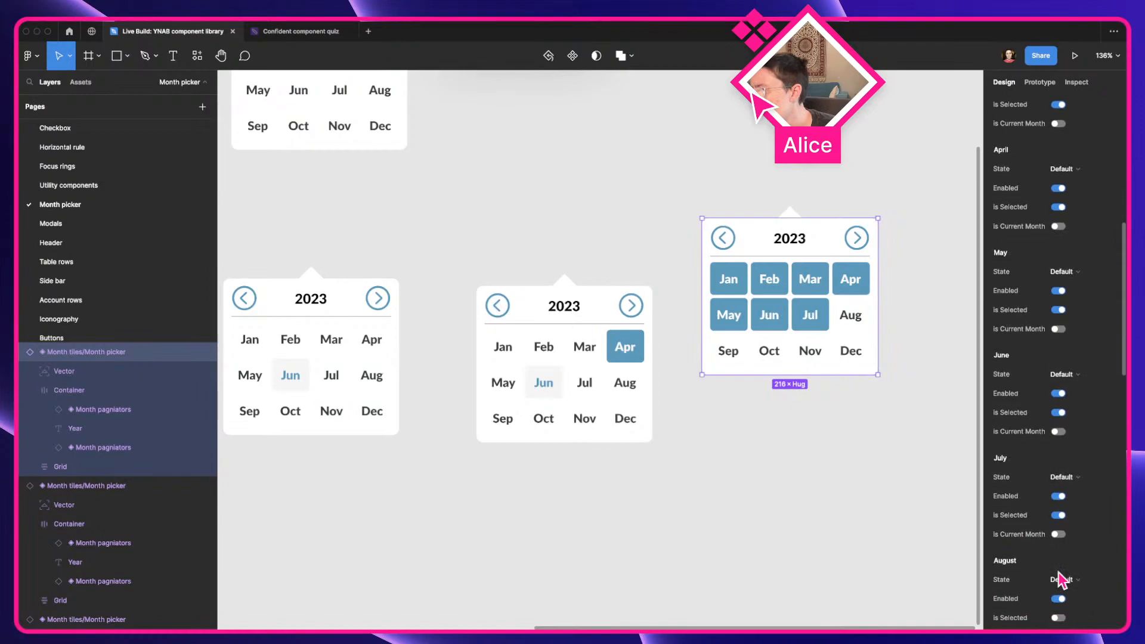
click(1059, 549)
Mark September, October, November and December as selected in the third month picker instance
scroll(1059, 553, down, 5)
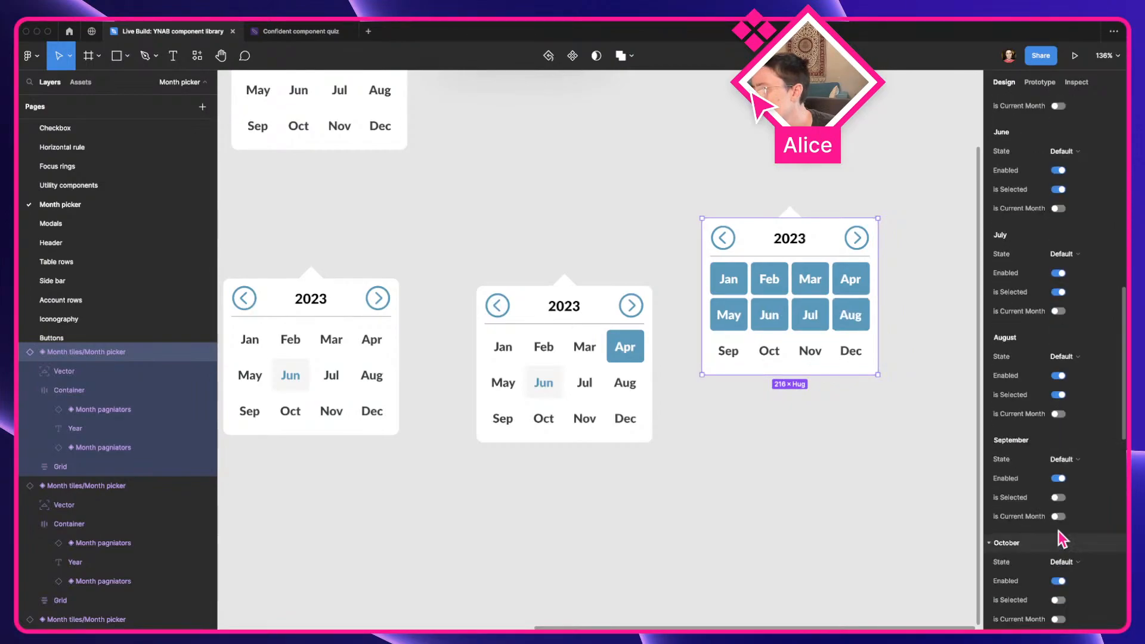
click(1059, 539)
scroll(1059, 513, down, 2)
scroll(1060, 509, down, 4)
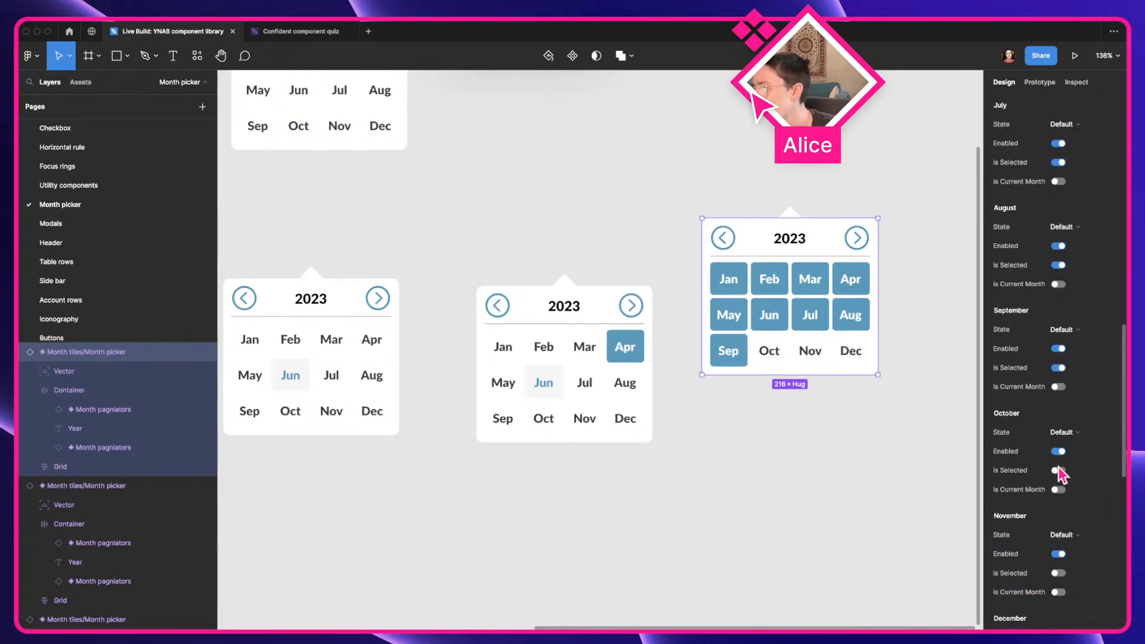
click(1059, 471)
scroll(1060, 476, down, 3)
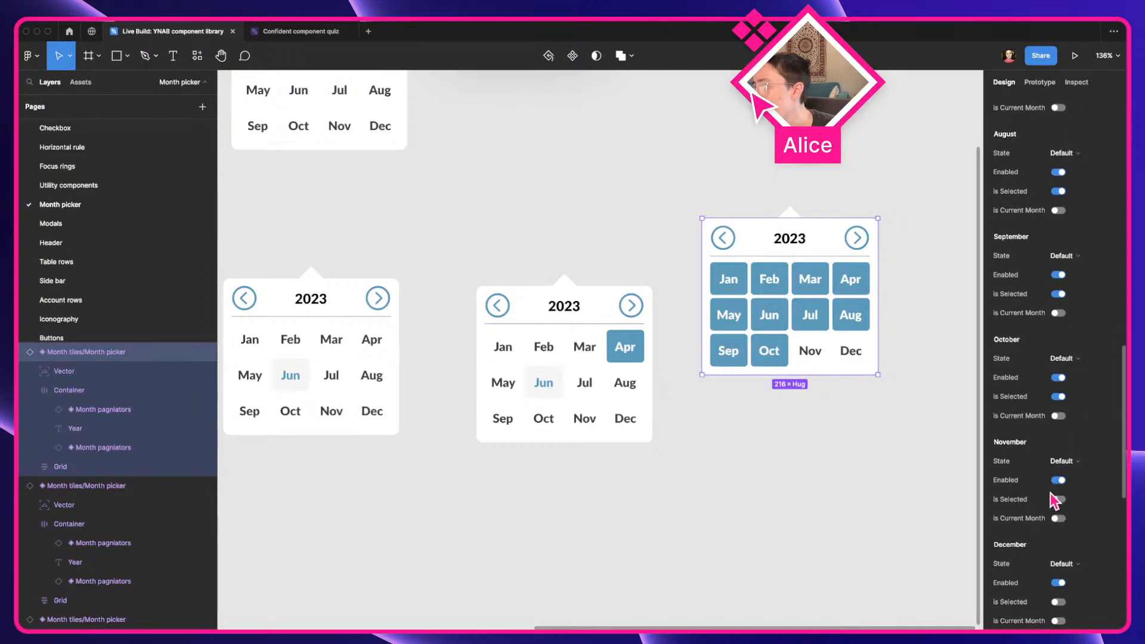
click(1059, 500)
scroll(1059, 501, down, 2)
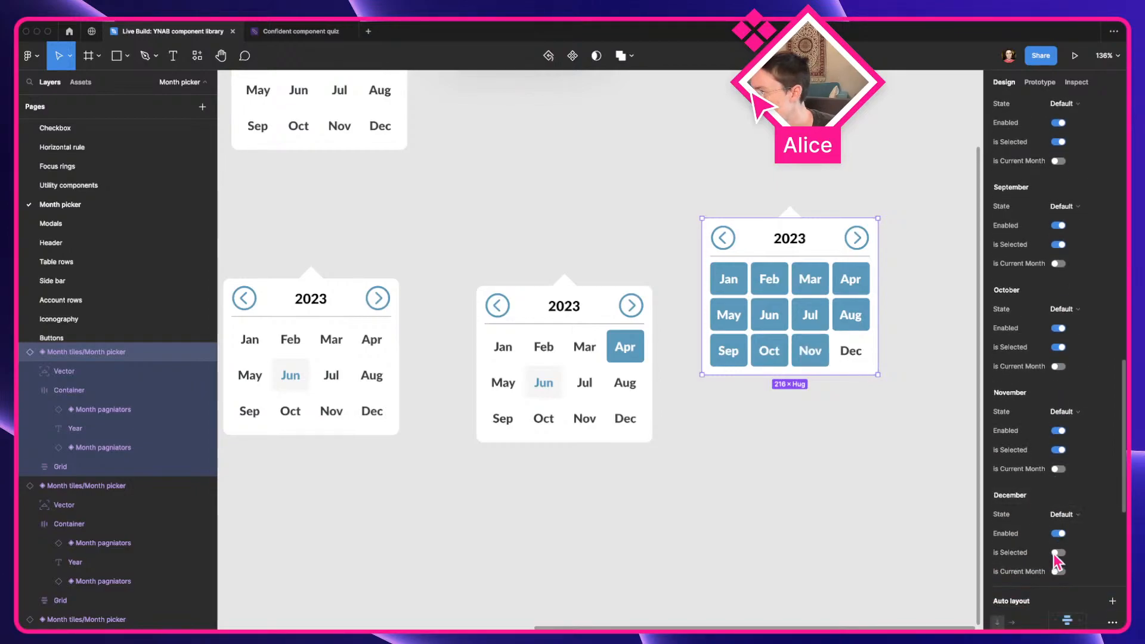
click(1060, 553)
scroll(1048, 534, up, 7)
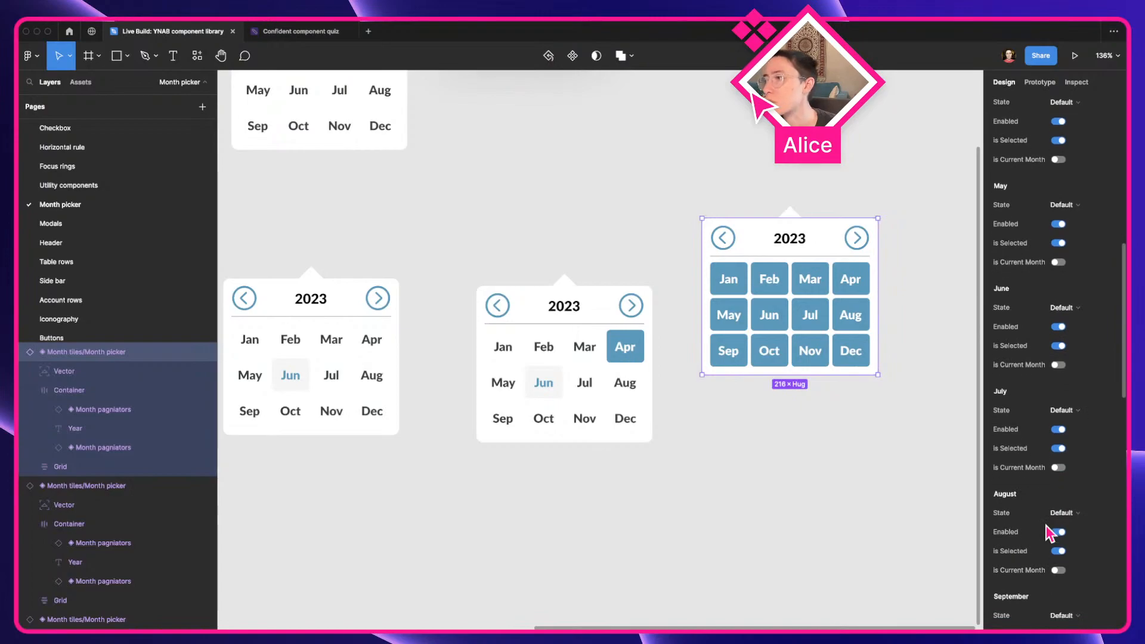
scroll(1050, 532, up, 3)
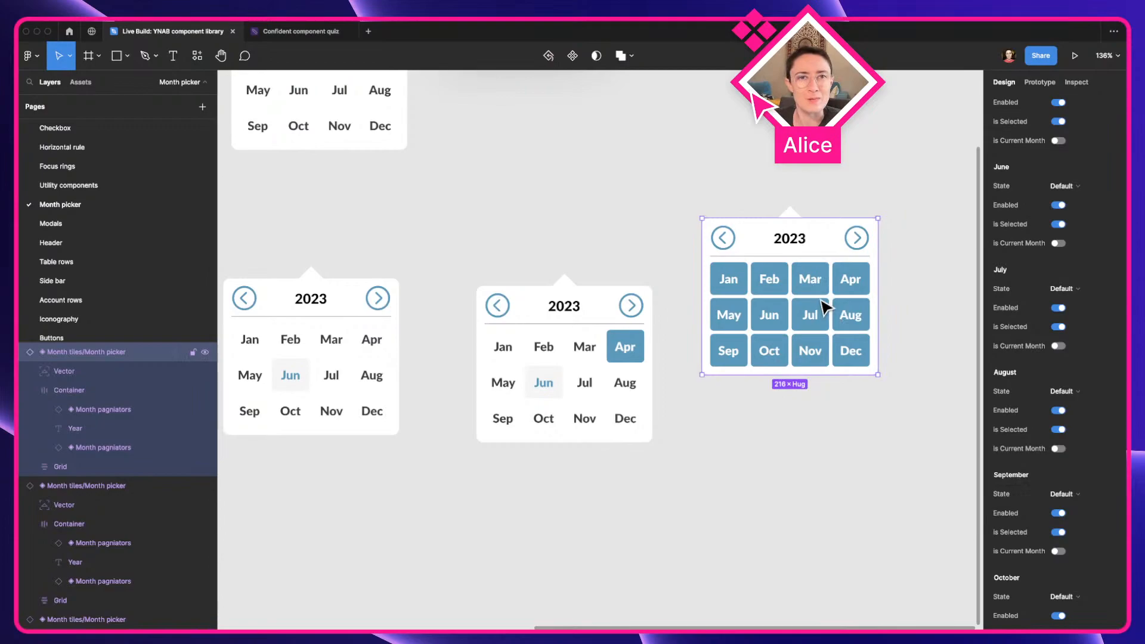
Move the three 2023 month picker instances farther below the main component and enclose them in a section about 1059 × 468
scroll(816, 360, down, 3)
key(a)
scroll(797, 340, down, 10)
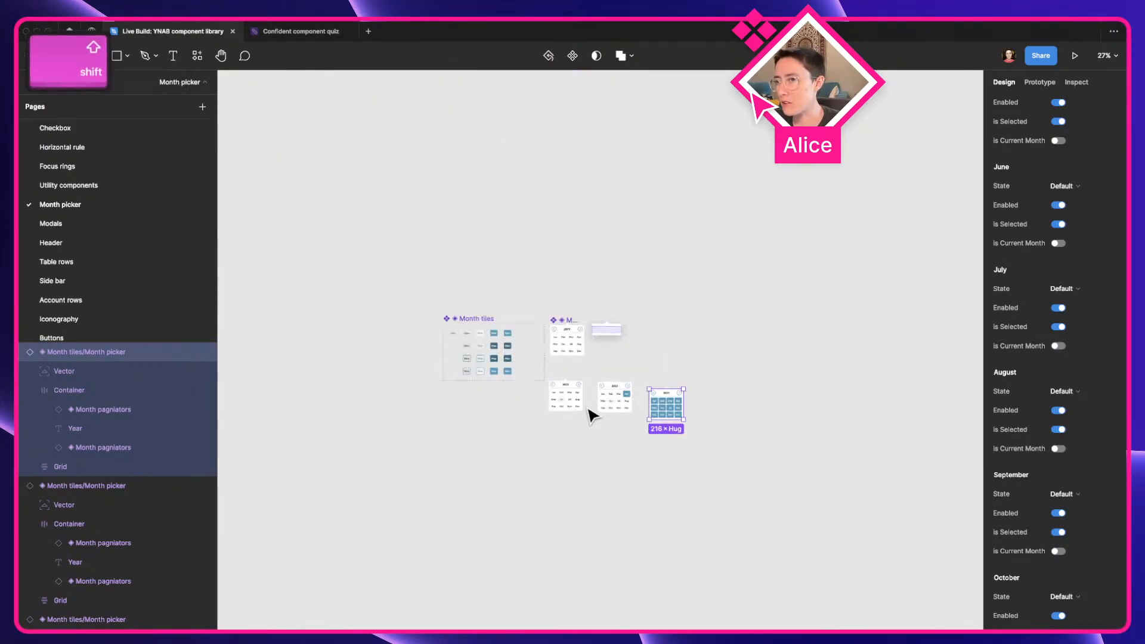
shift+click(581, 403)
shift+click(620, 404)
drag(654, 408, 686, 446)
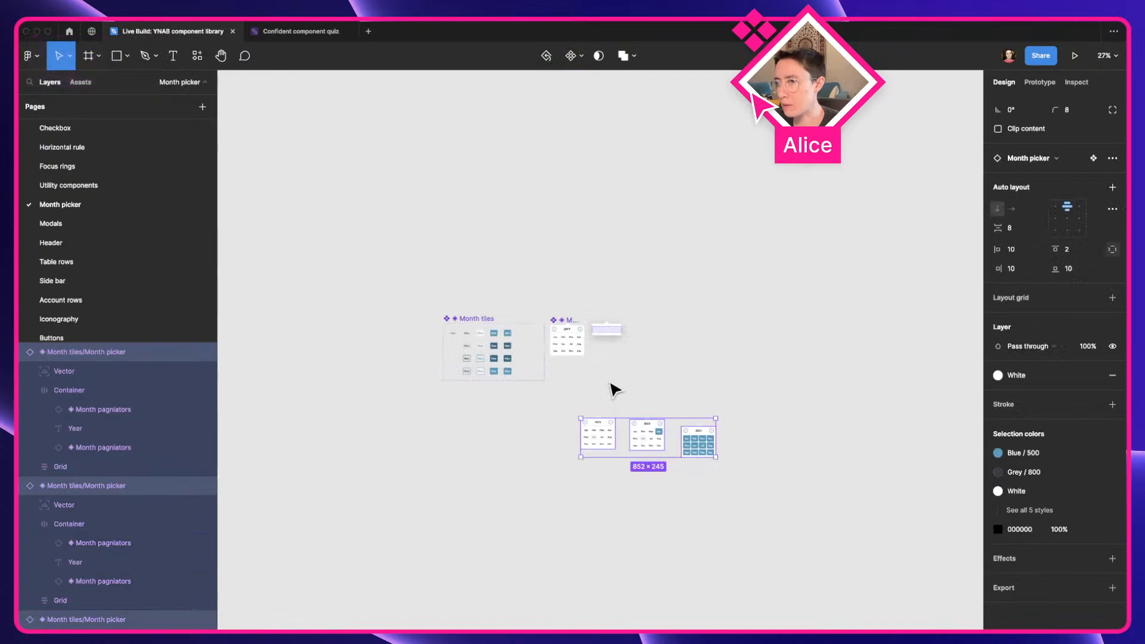
key(shift+s)
drag(567, 399, 735, 473)
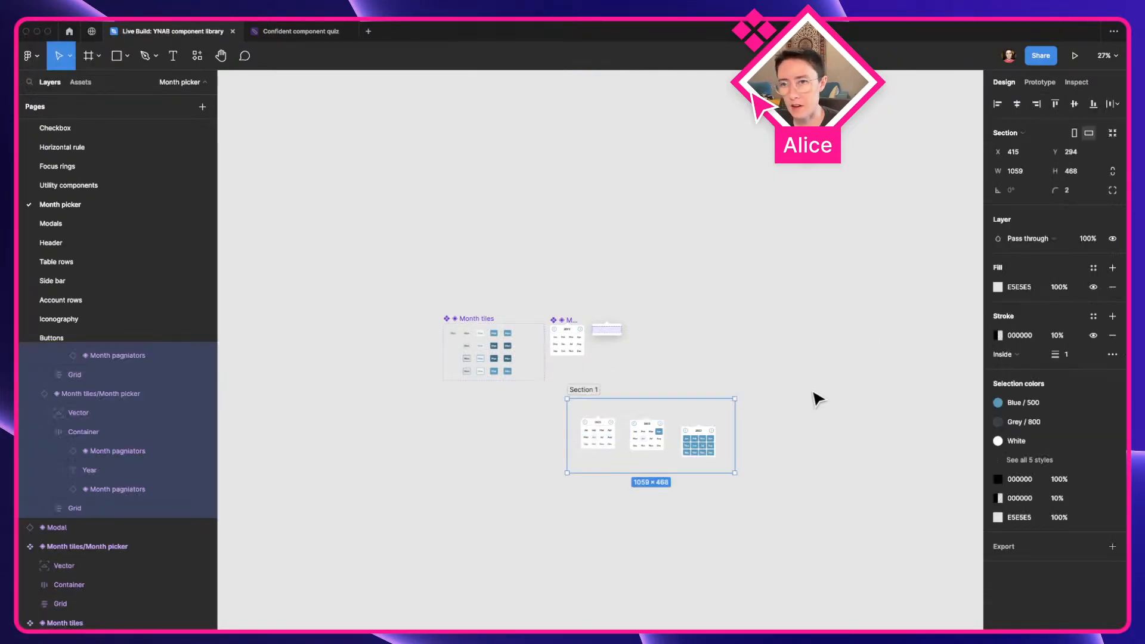
Rename the section around the month picker instances to "local file date pickers with overrides", including the quotation marks, and lock it
scroll(819, 399, up, 3)
key(a)
key(super+r)
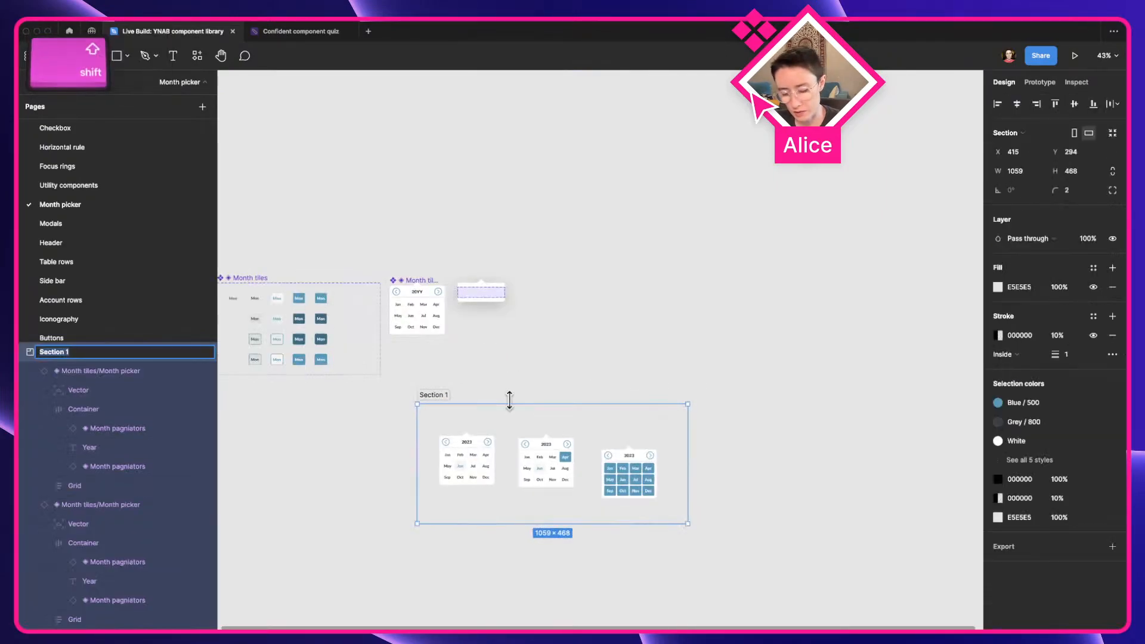
text(*local file)
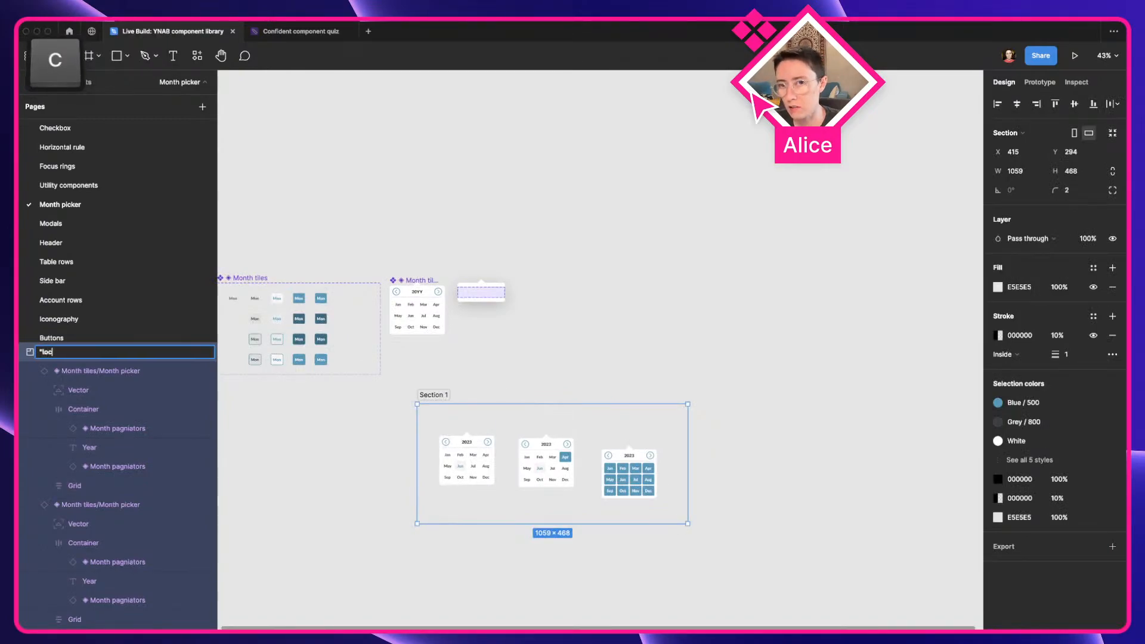
text(")
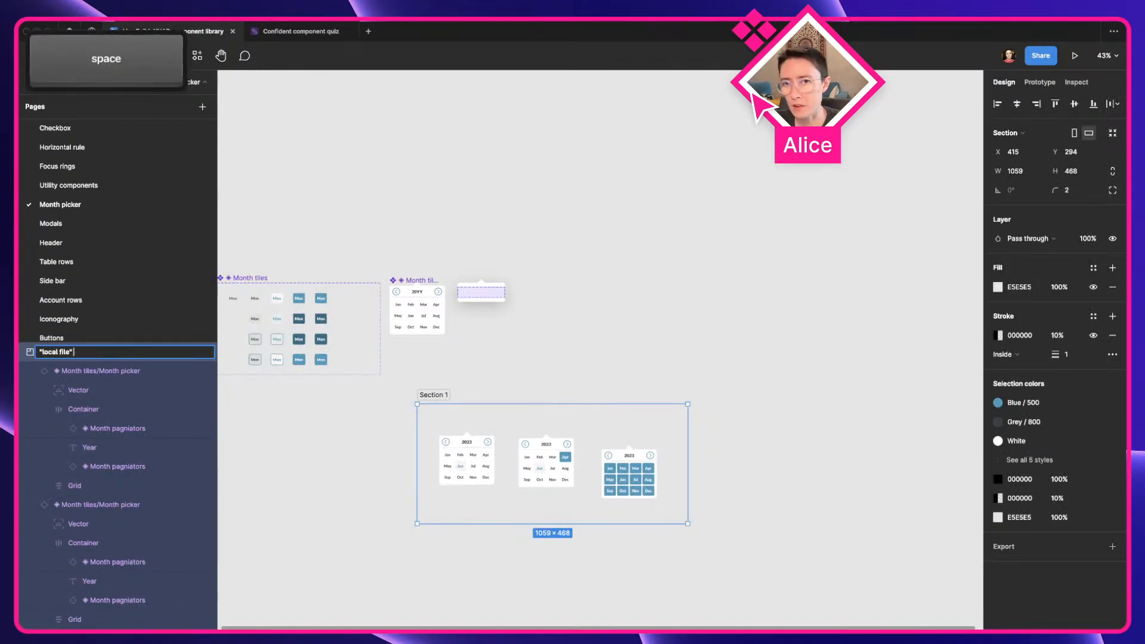
key(BackSpace)
key(BackSpace)
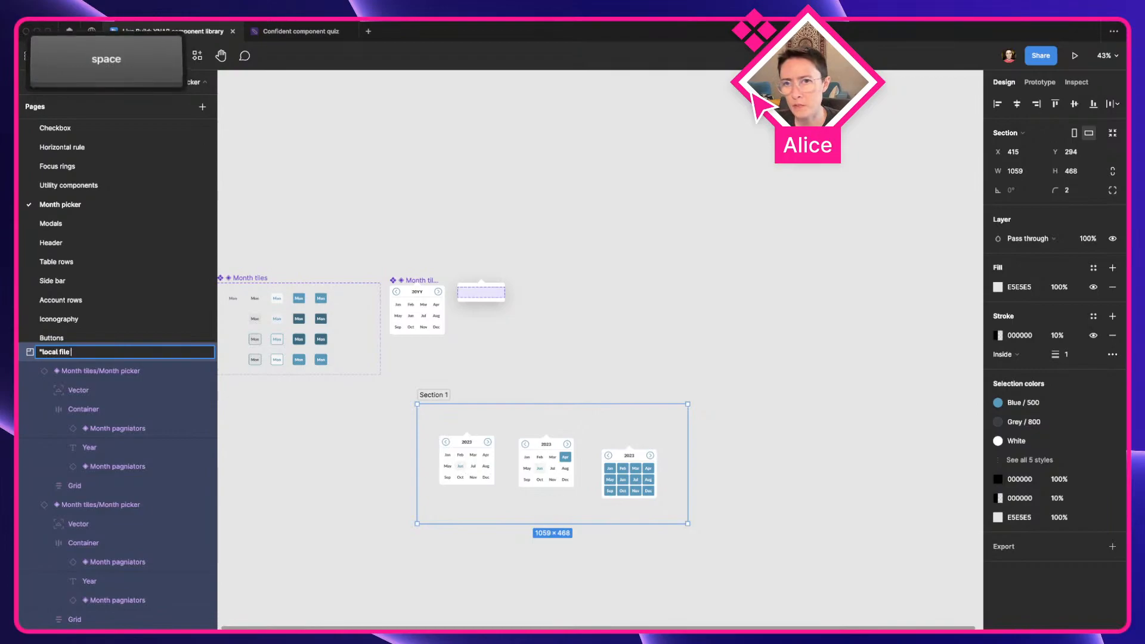
text(date pickers wi)
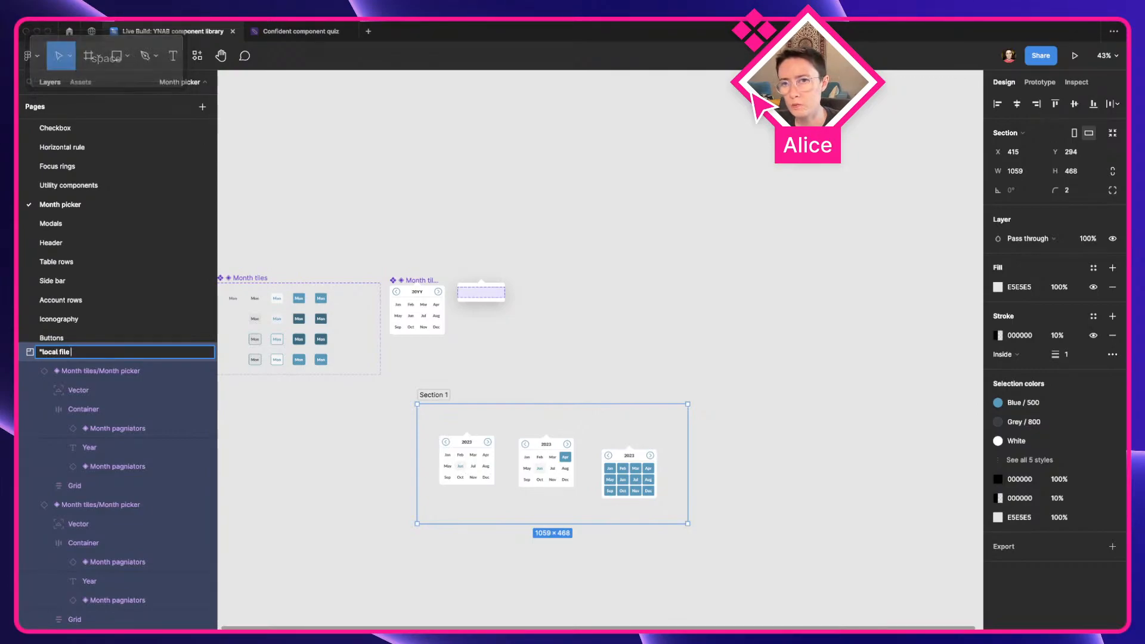
text(th overrides")
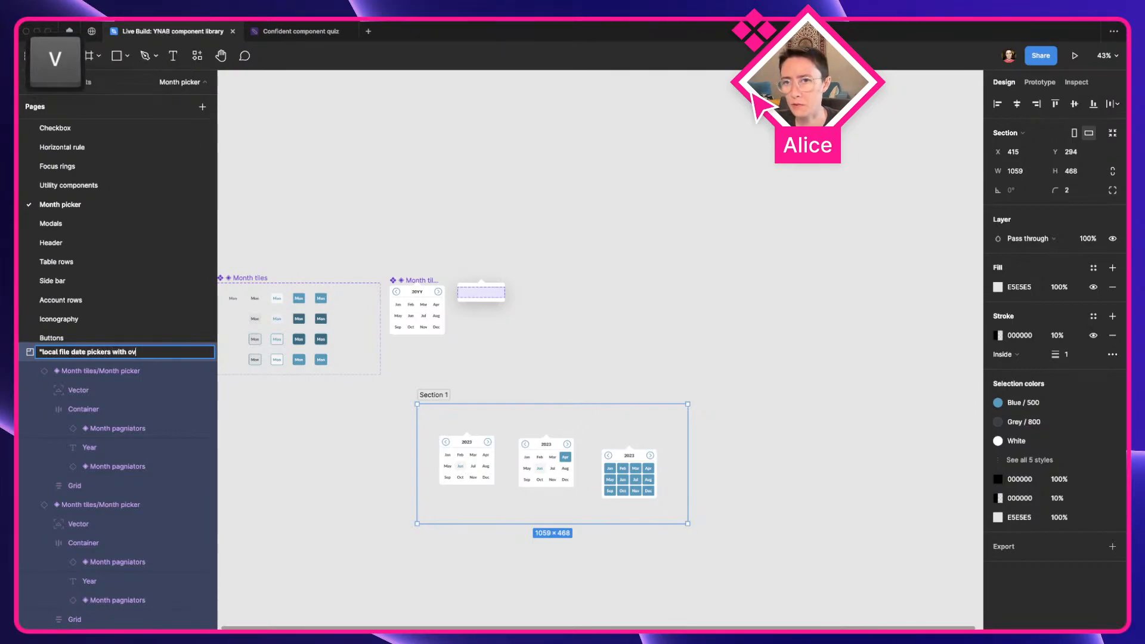
key(Return)
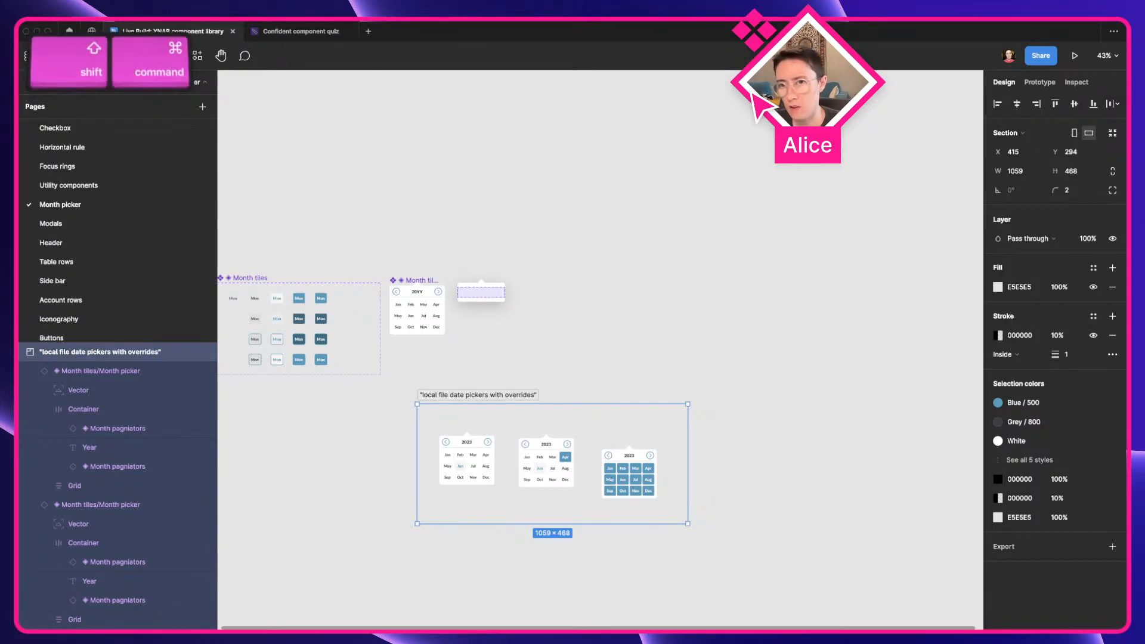
key(shift+super+l)
click(401, 411)
Select the main month picker component above the section and examine its layout and nested month instances
scroll(462, 400, up, 5)
key(a)
key(space)
drag(407, 321, 450, 363)
click(448, 326)
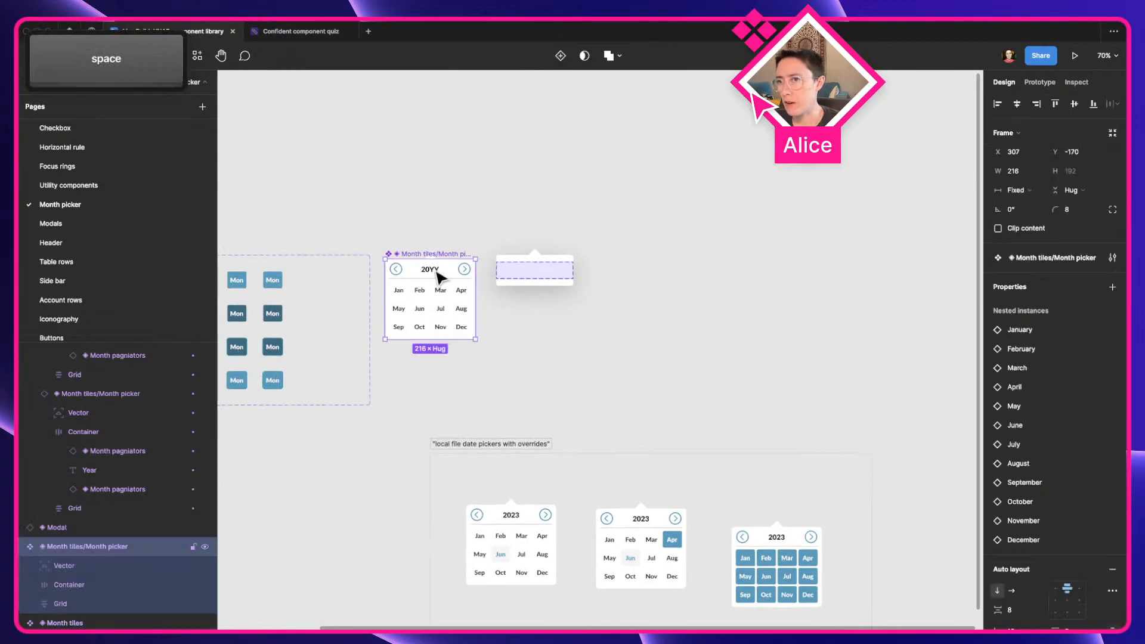
scroll(537, 417, down, 2)
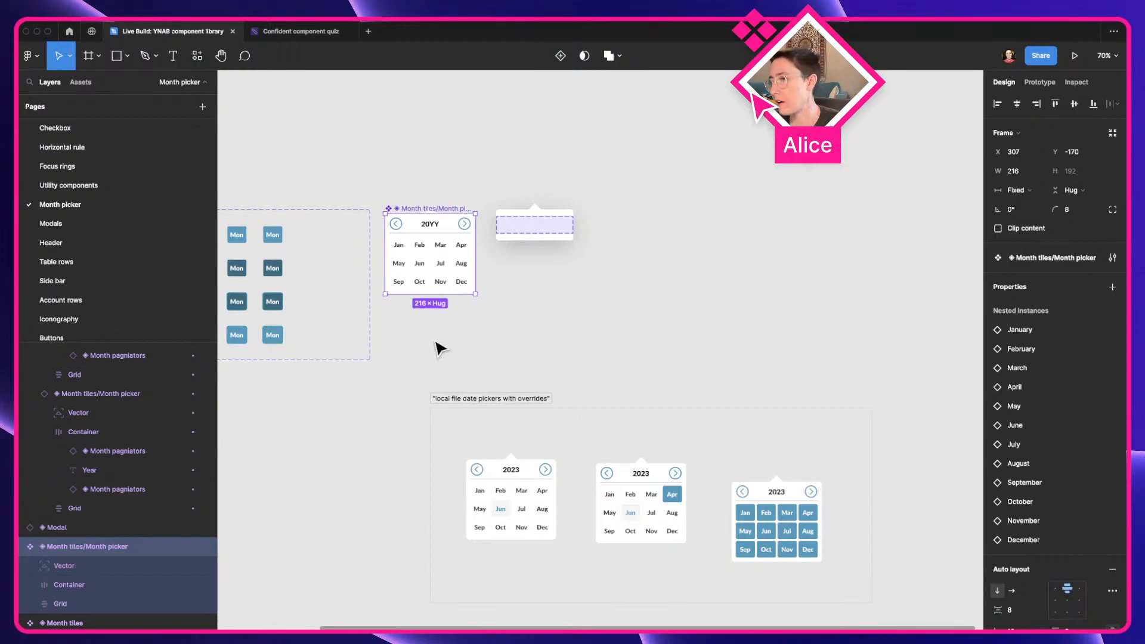
scroll(440, 349, up, 1)
scroll(319, 243, up, 5)
key(a)
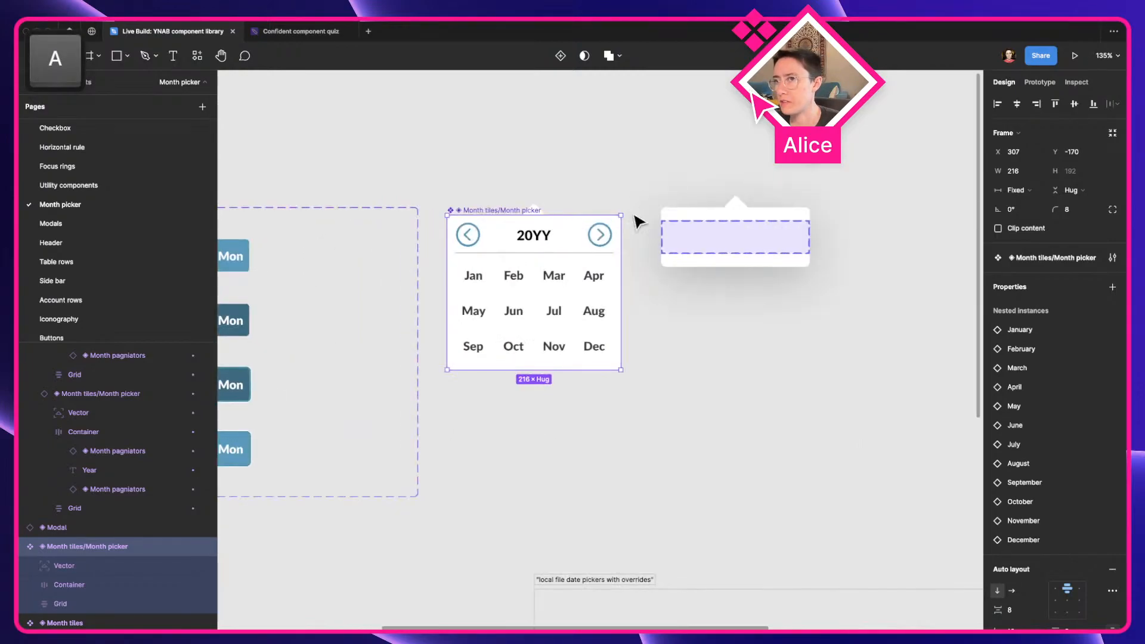
Unlock the "local file date pickers with overrides" section and select the instance with all twelve months marked as selected
click(572, 191)
key(space)
drag(632, 352, 565, 194)
drag(669, 409, 547, 266)
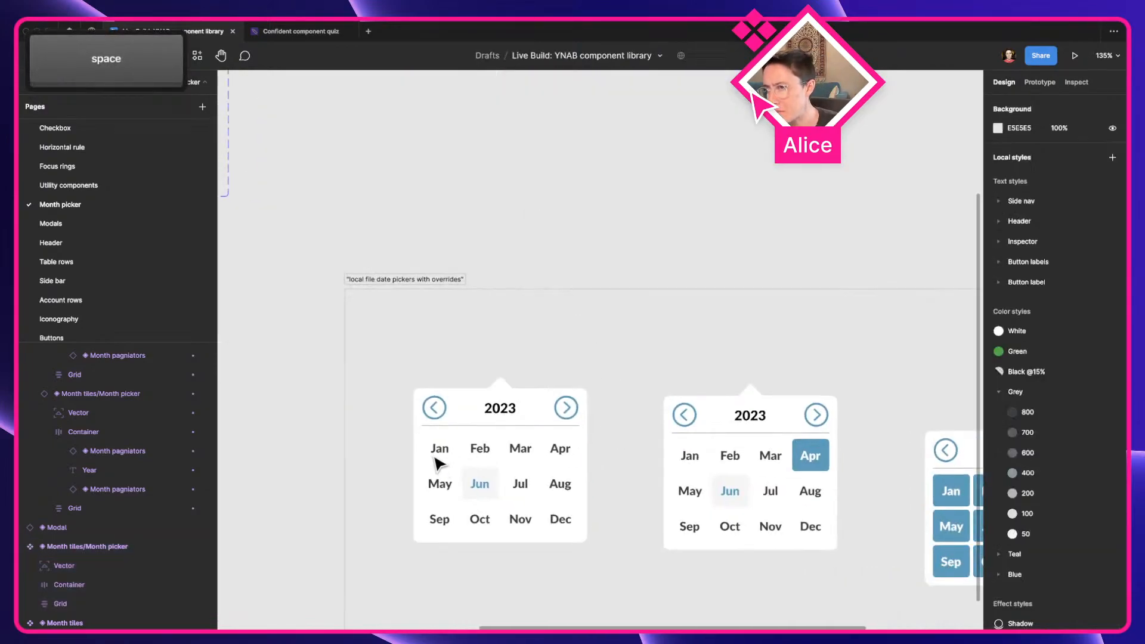
scroll(438, 323, up, 5)
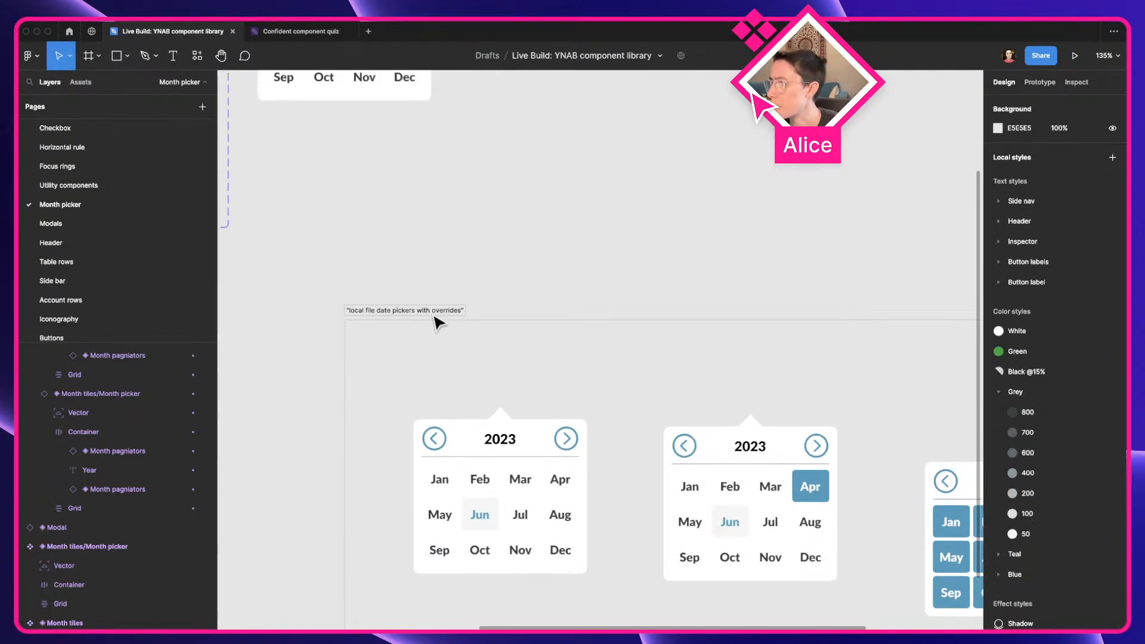
key(space)
scroll(496, 382, down, 7)
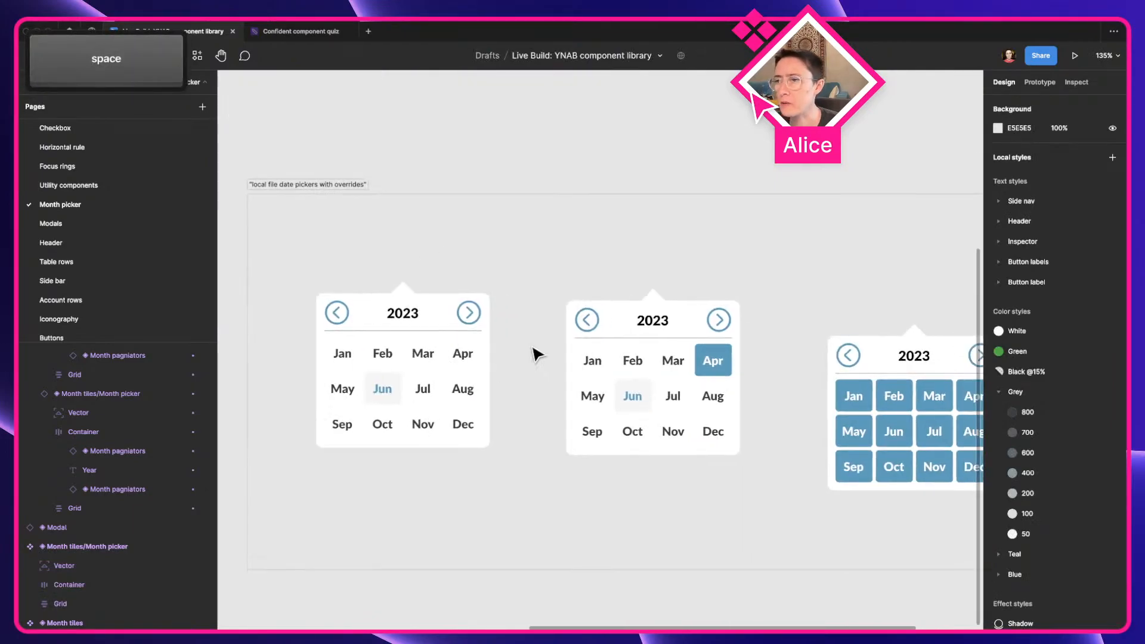
click(332, 187)
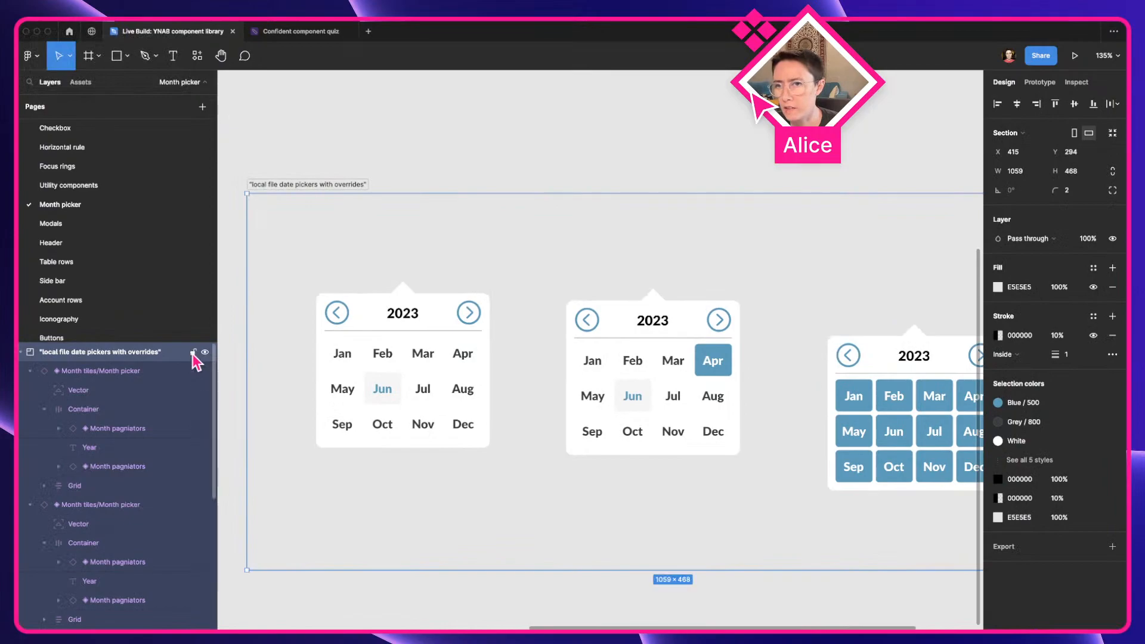
key(space)
scroll(417, 363, right, 10)
click(531, 345)
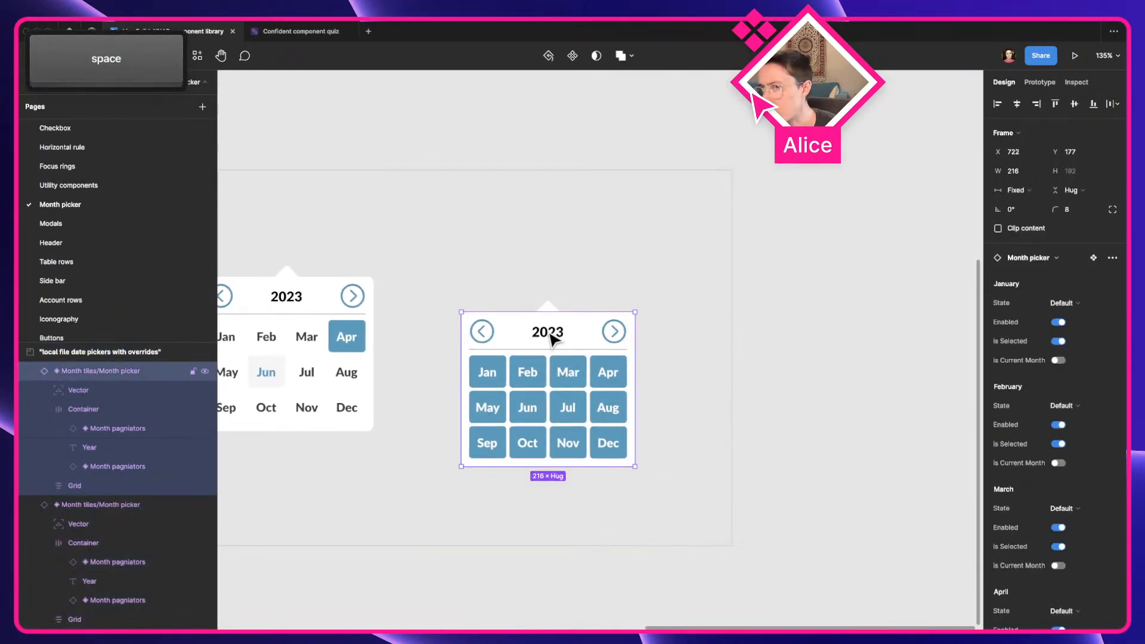
Add a black 000000 inside stroke with a weight of 9 to the instance with all months selected
scroll(1121, 462, down, 10)
scroll(1122, 462, down, 1)
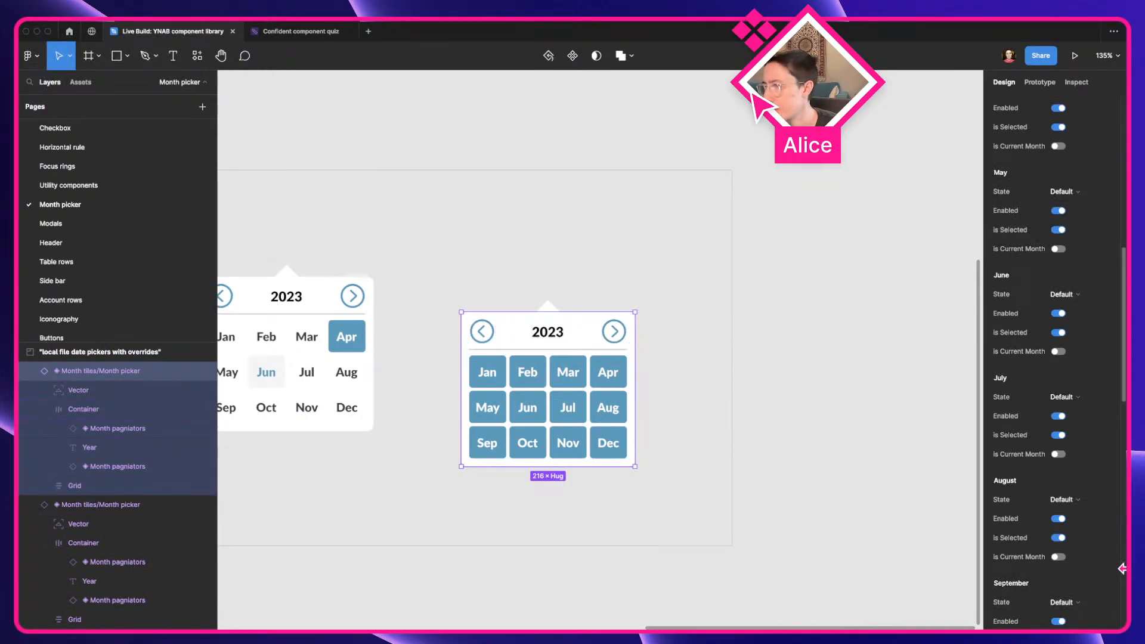
scroll(1030, 540, down, 15)
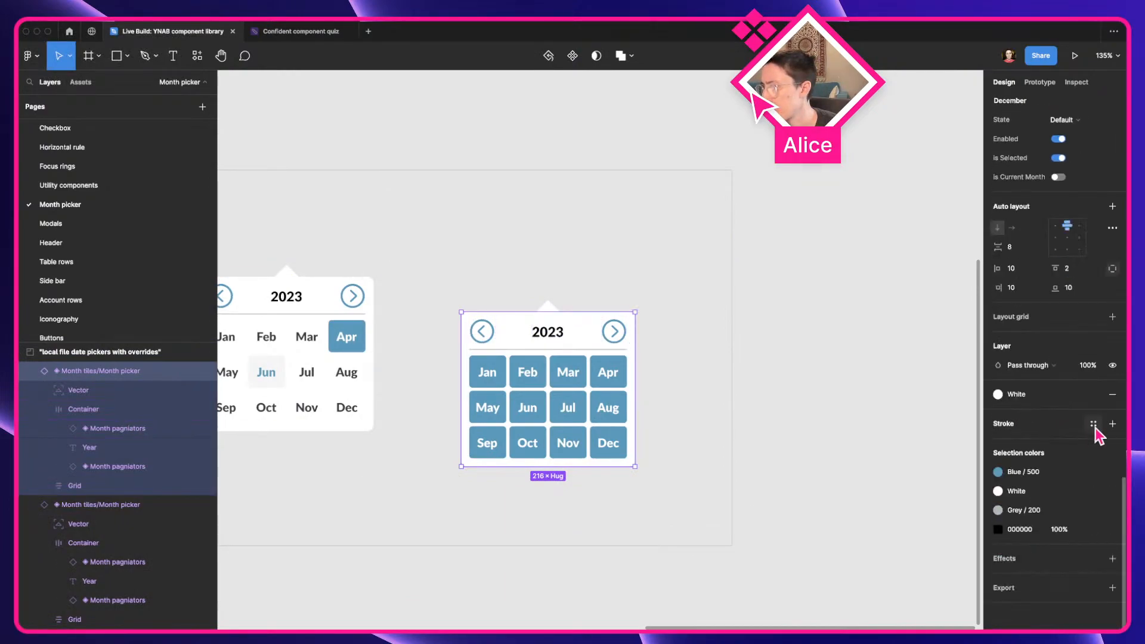
click(1112, 423)
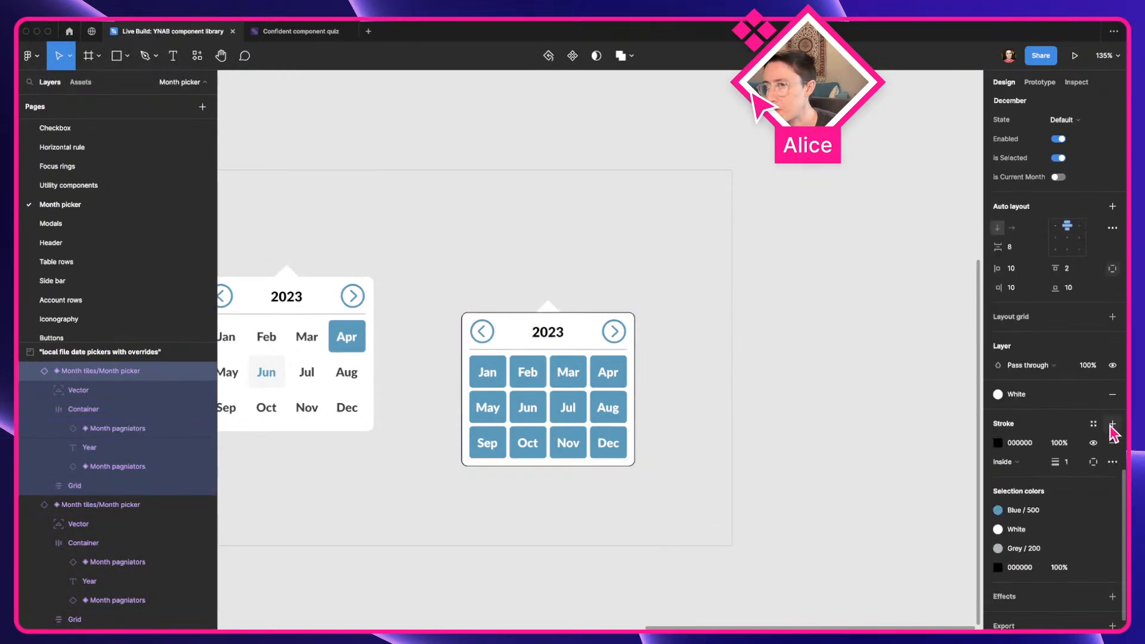
click(1068, 463)
key(shift+Up)
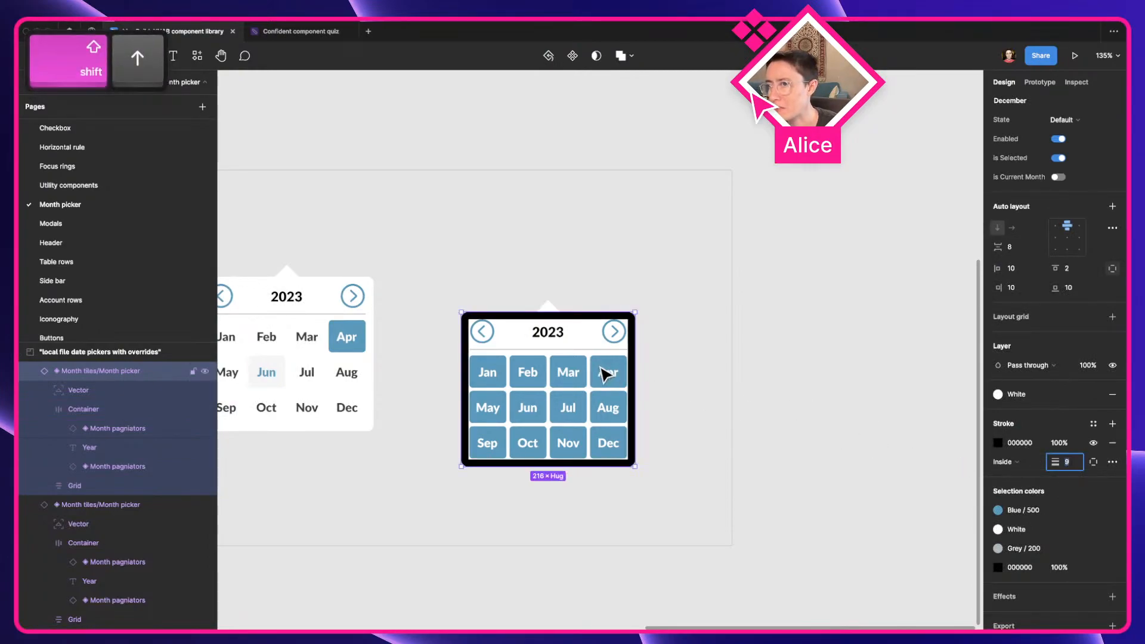
Detach the White fill style from the all-months-selected instance and recolor its fill light yellow-green, D7EE95
click(1012, 394)
click(1093, 394)
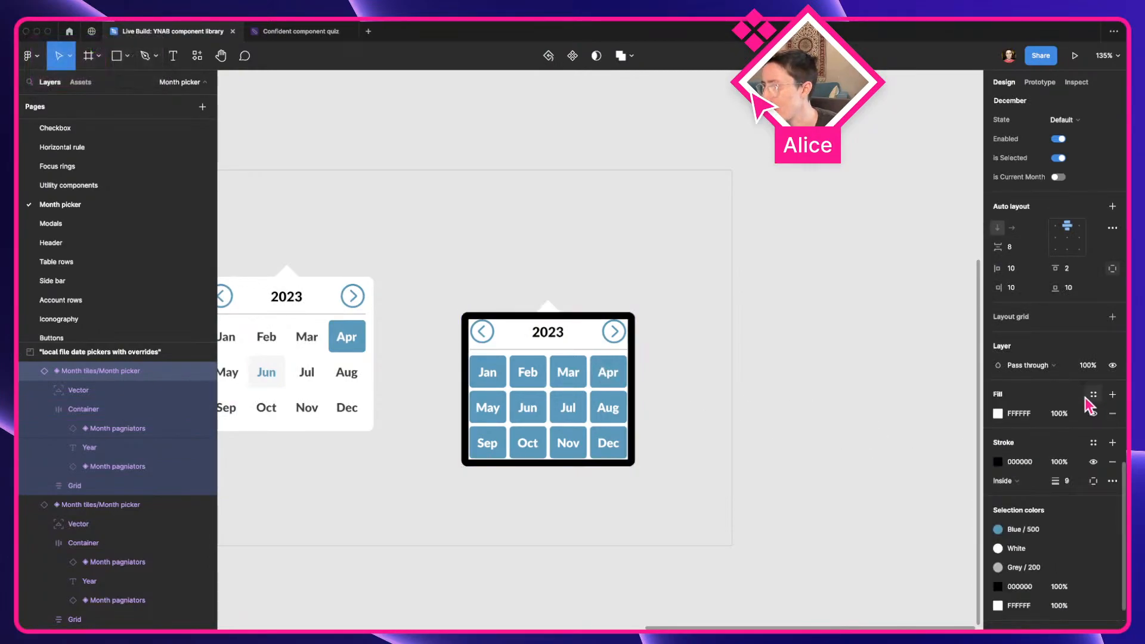
click(998, 414)
drag(925, 358, 941, 290)
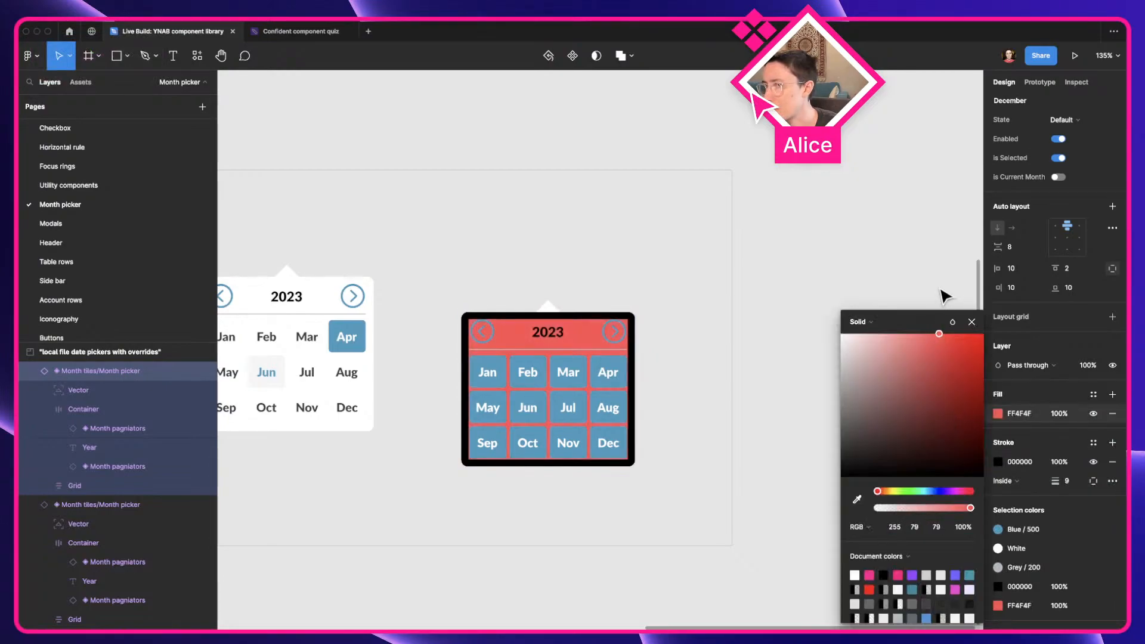
drag(922, 355, 937, 379)
drag(901, 371, 895, 345)
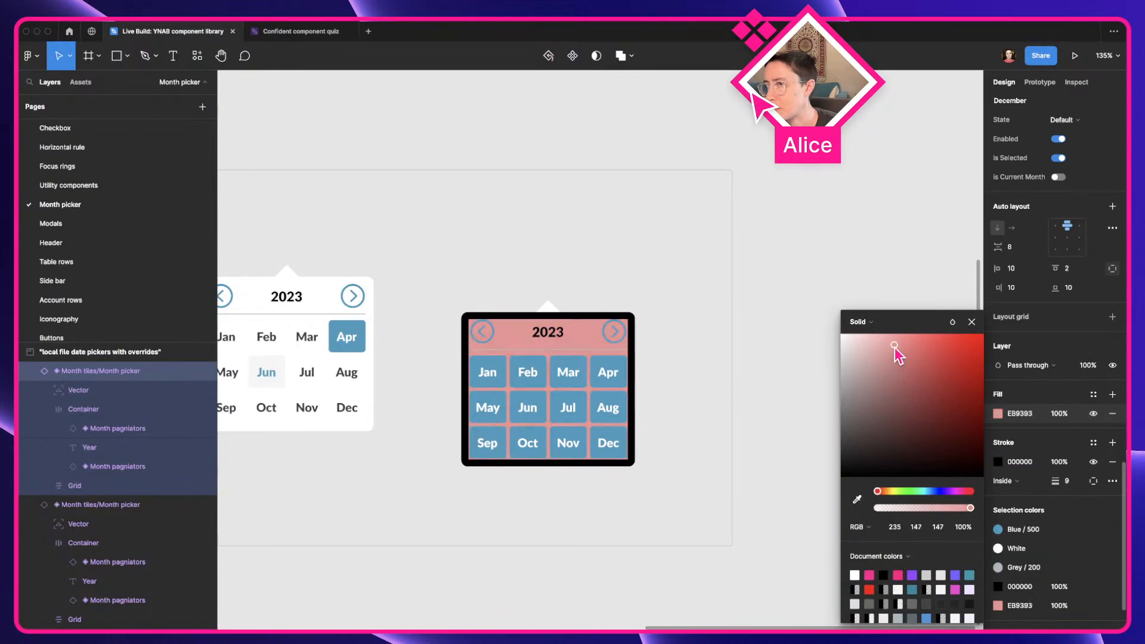
click(898, 492)
click(836, 227)
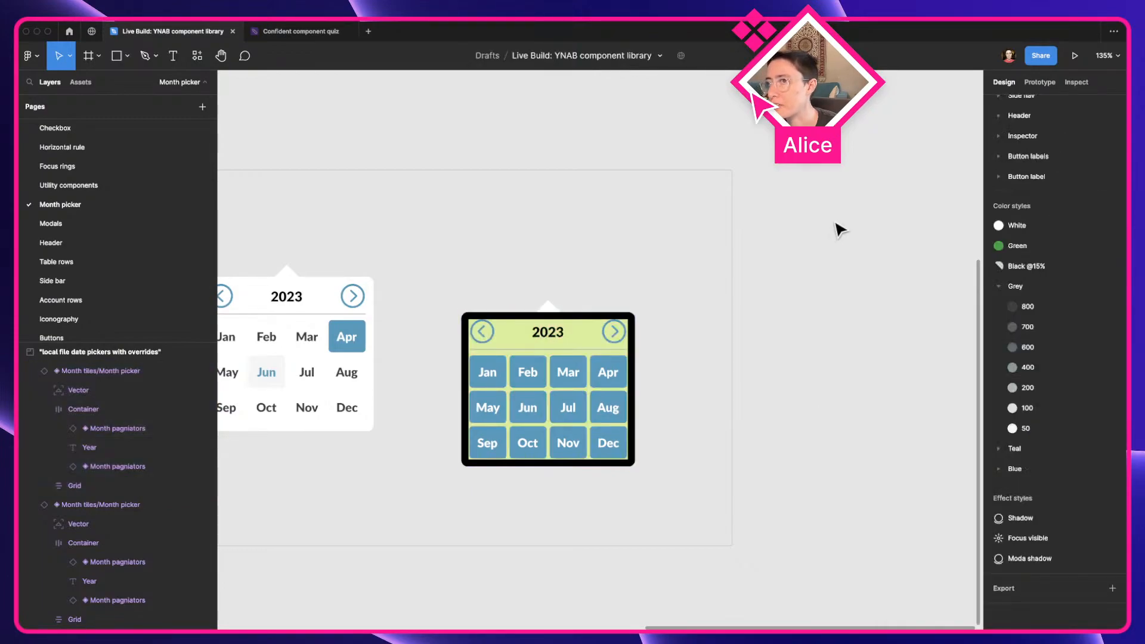
Lock the "local file date pickers with overrides" section
scroll(836, 227, down, 5)
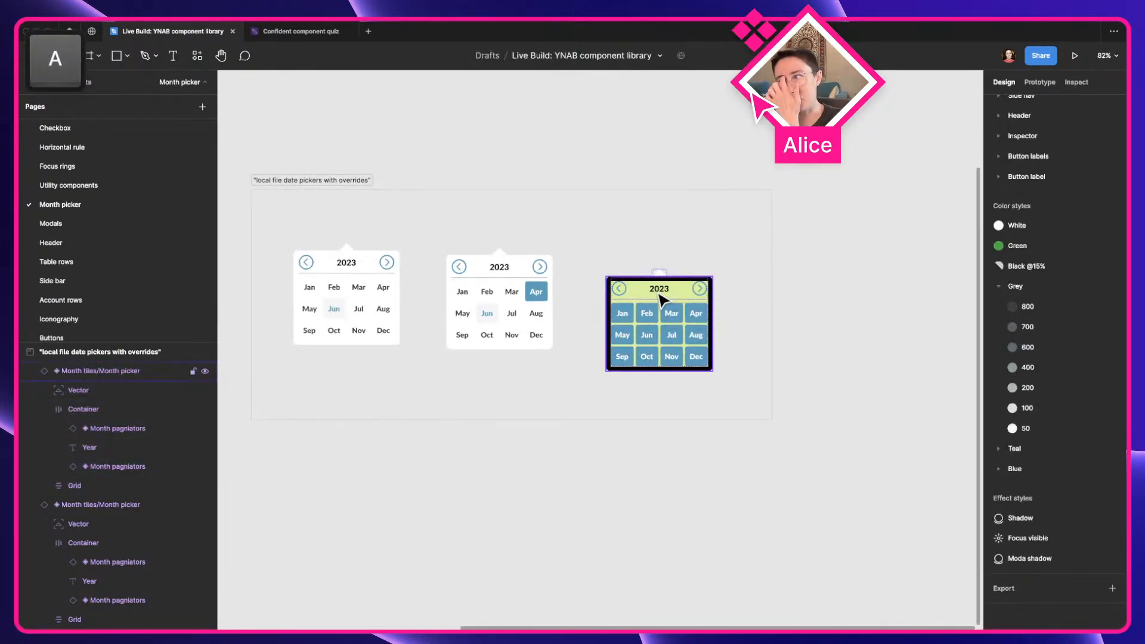
scroll(660, 295, up, 2)
click(579, 310)
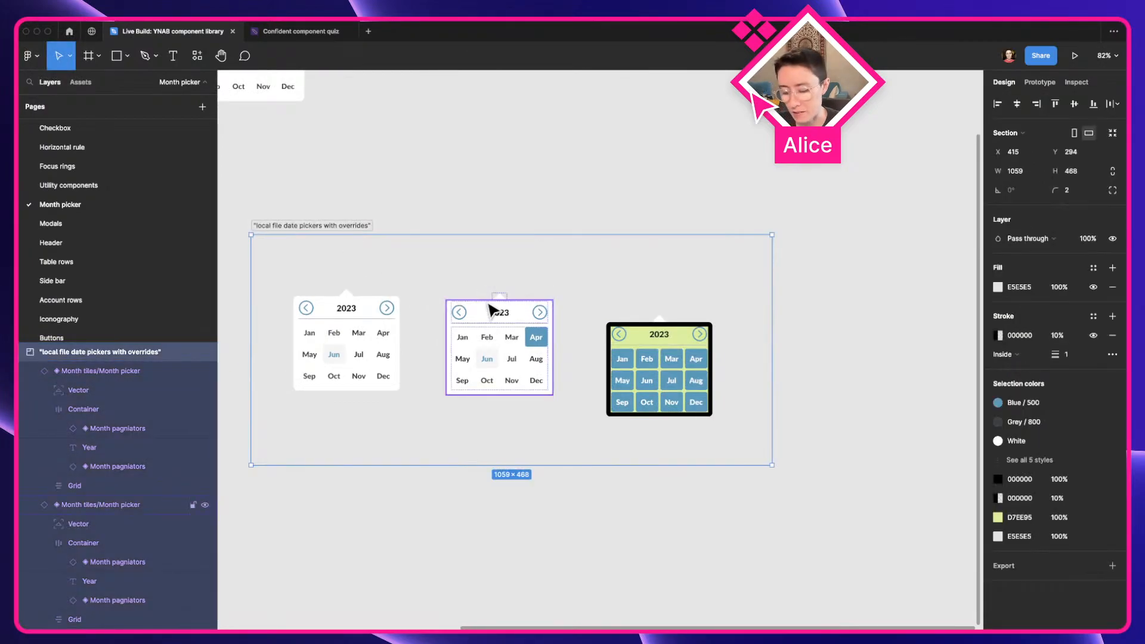
key(shift+super+l)
click(626, 357)
Examine the main month picker component's Grid, Container and Vector layers and its nested month instances
key(space)
drag(423, 205, 649, 382)
double_click(477, 212)
scroll(477, 212, up, 3)
key(a)
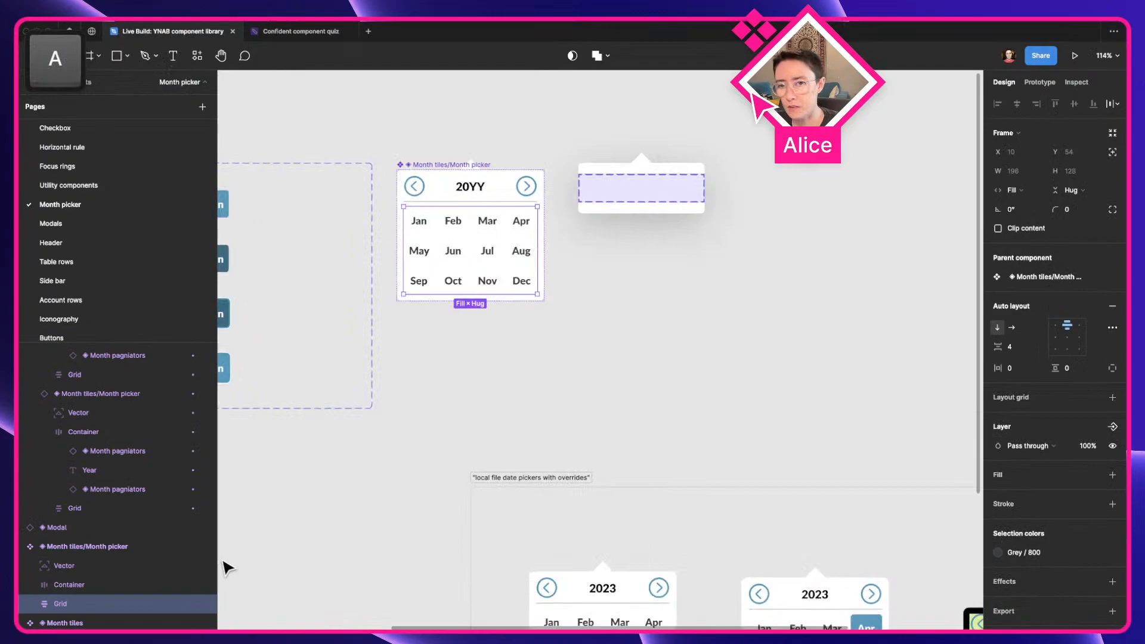
click(93, 586)
scroll(436, 418, up, 2)
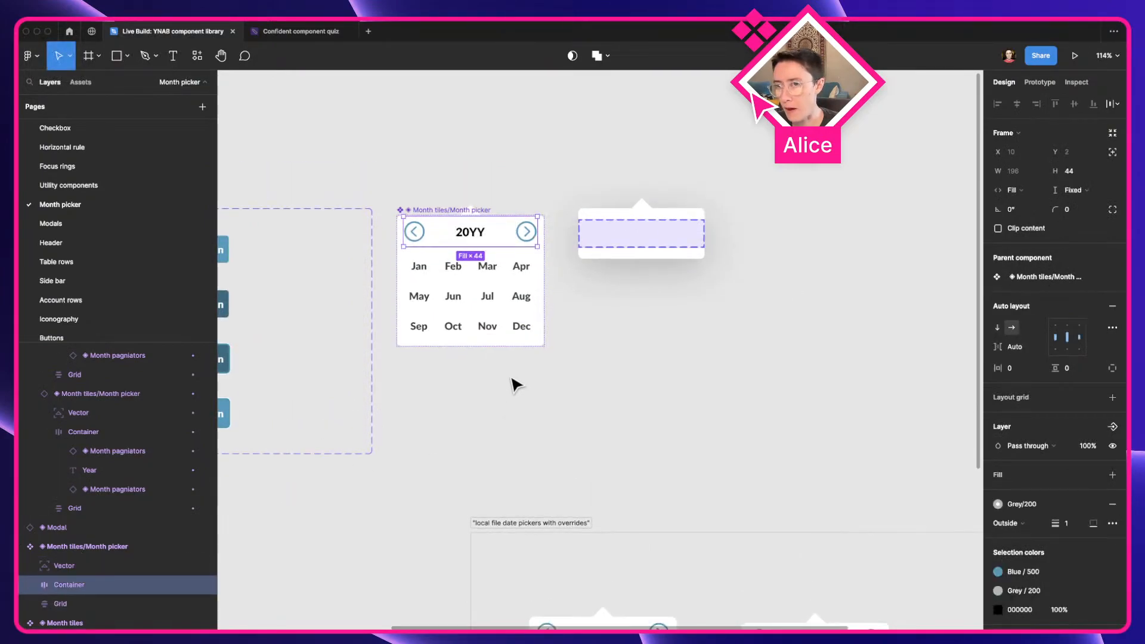
click(401, 277)
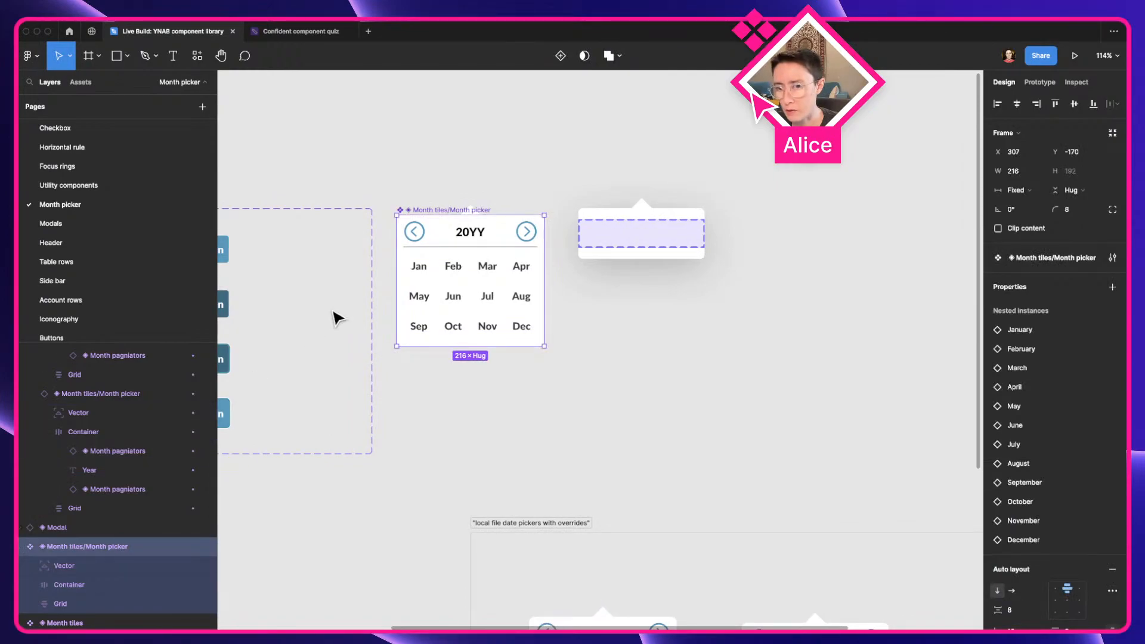
click(542, 362)
scroll(490, 372, down, 1)
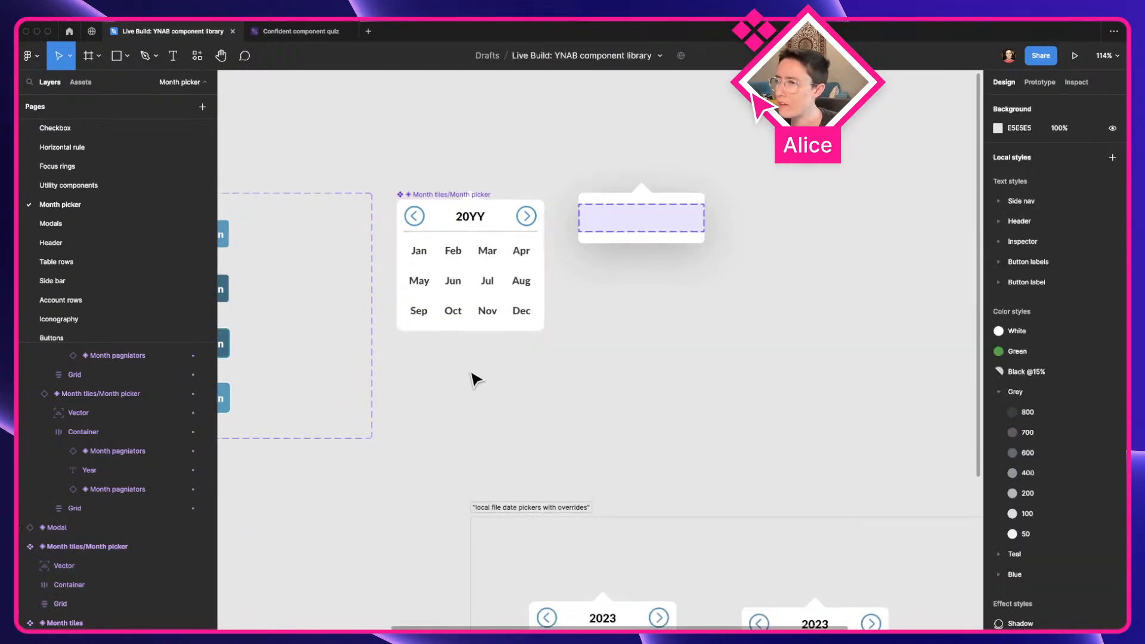
click(438, 272)
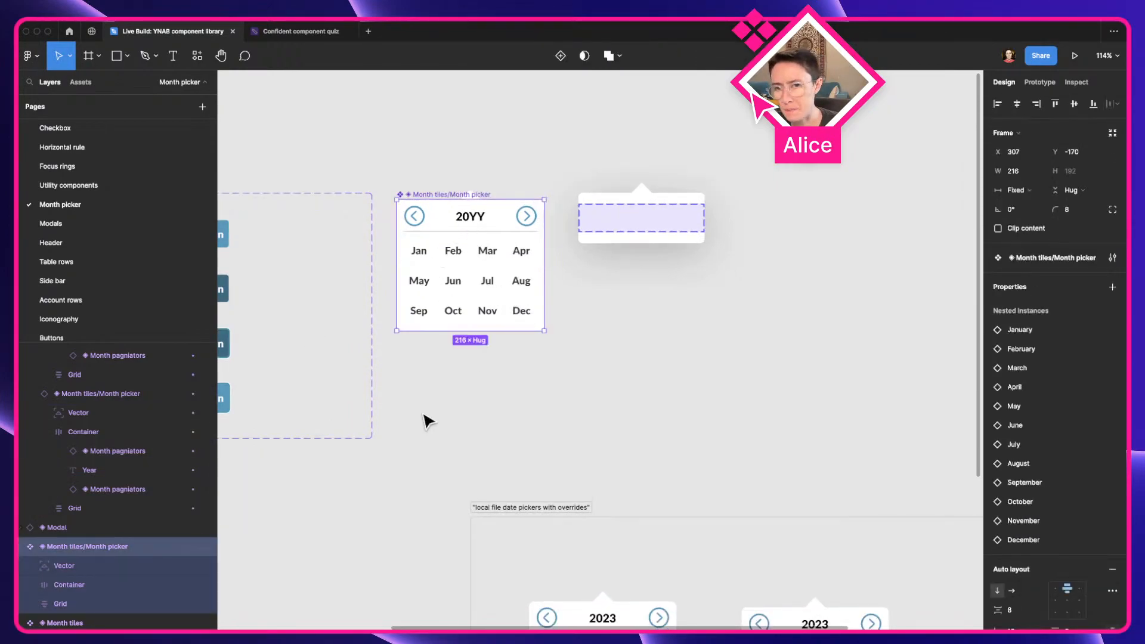
click(138, 573)
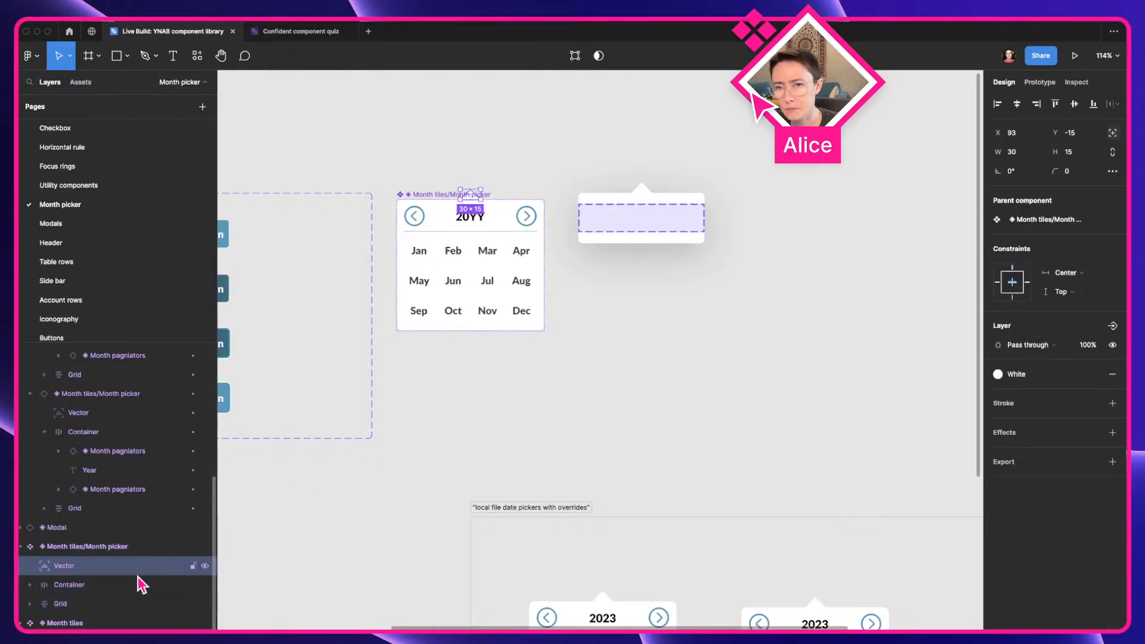
click(123, 588)
click(116, 547)
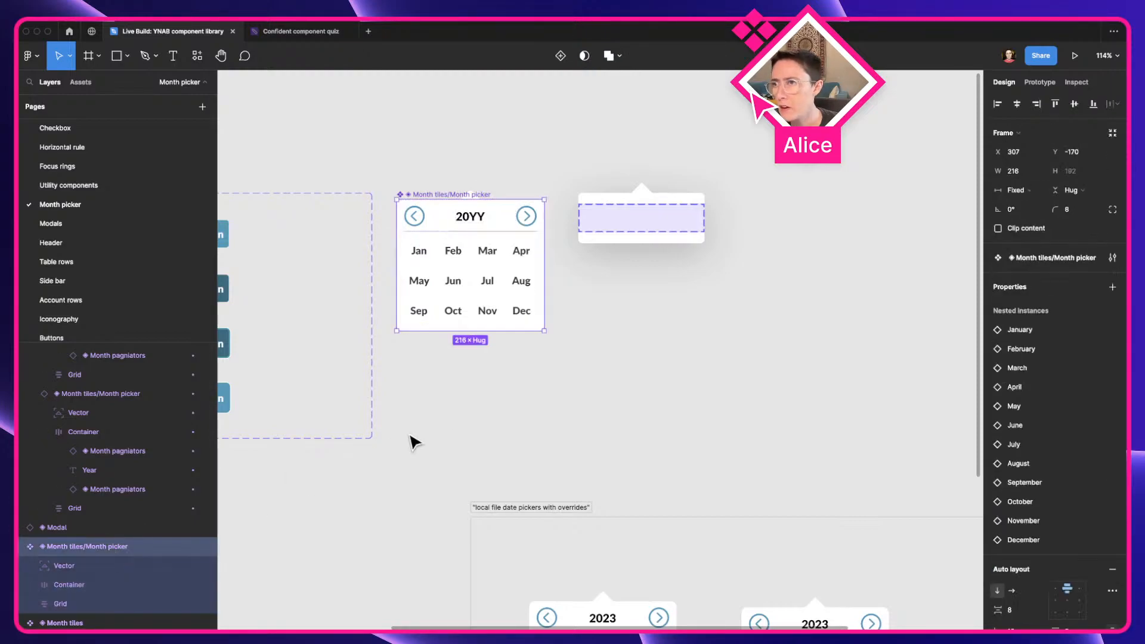
Move the modal instance closer to the main month picker component, to about X 568, Y -183
key(Escape)
scroll(561, 465, up, 2)
key(a)
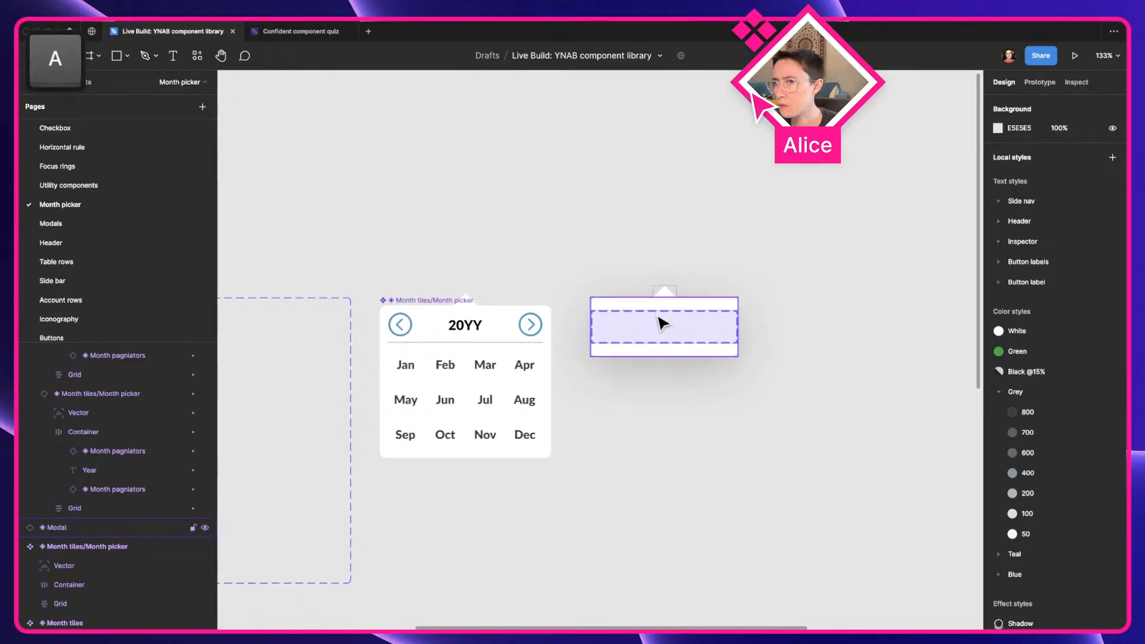
scroll(606, 338, up, 3)
key(space)
drag(632, 290, 729, 270)
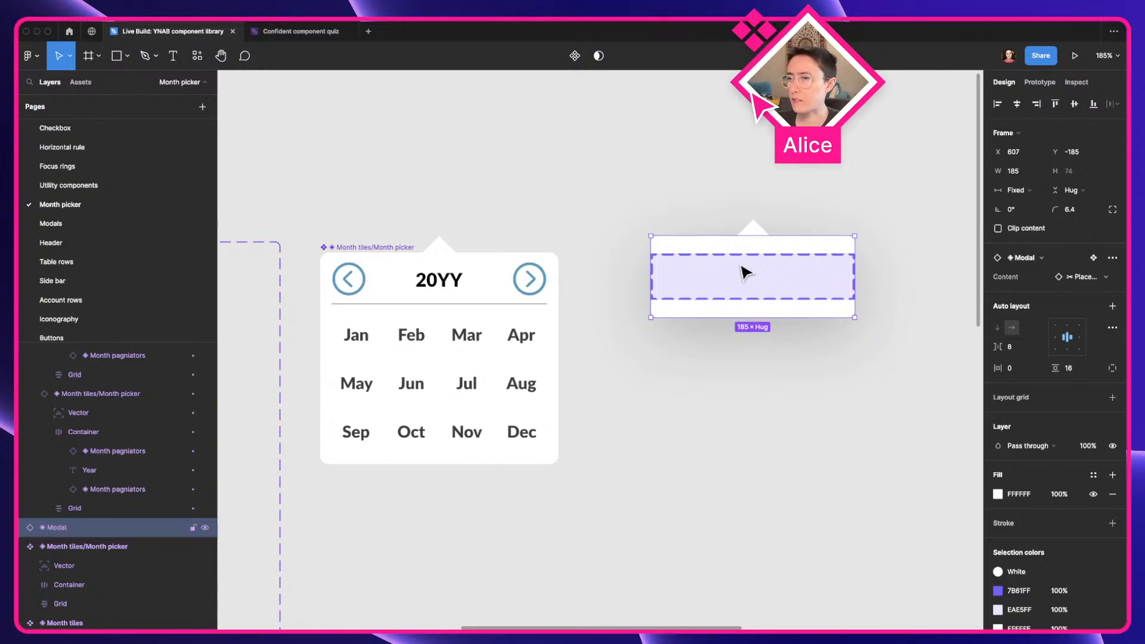
drag(742, 267, 699, 271)
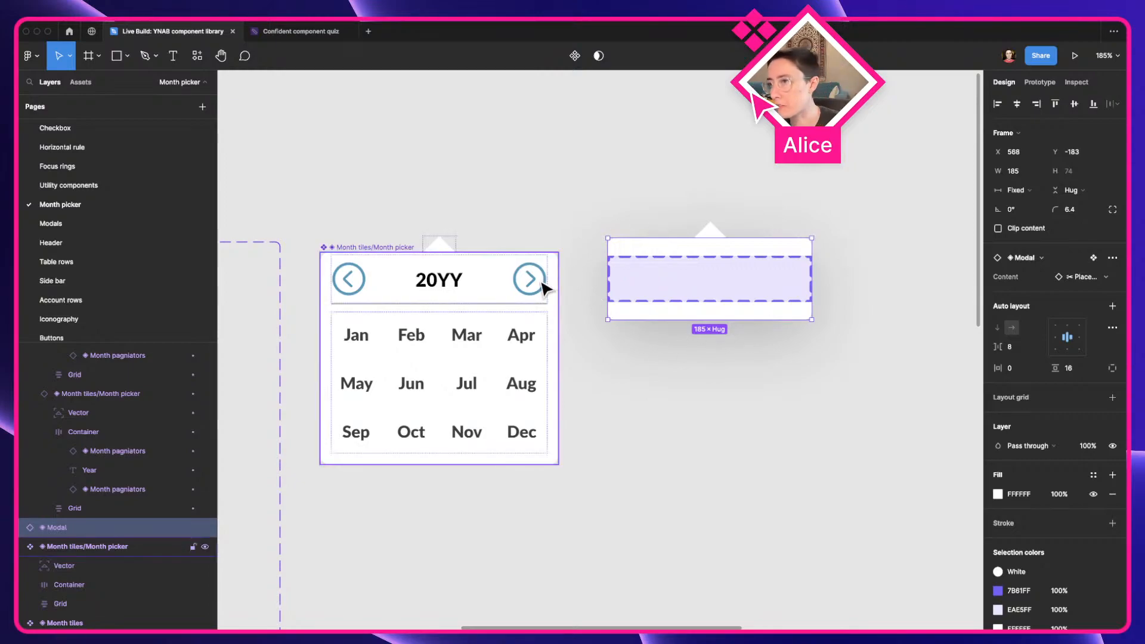
Duplicate the Container and Grid frames from the main month picker component onto the empty canvas below the modal instance
click(480, 290)
shift+click(452, 365)
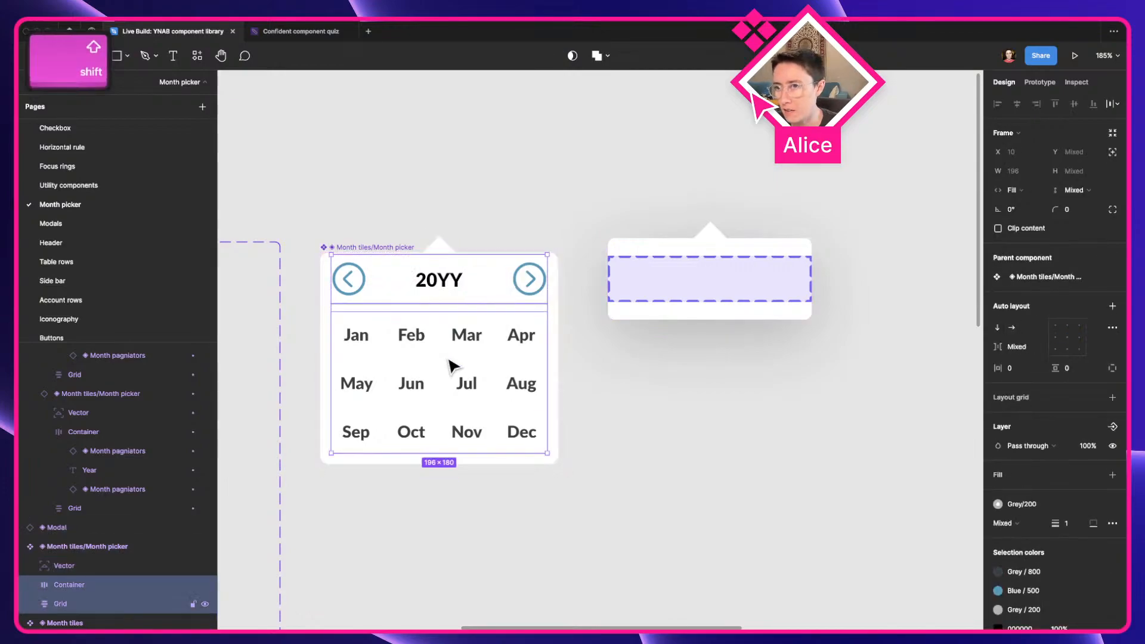
scroll(452, 365, down, 5)
key(a)
scroll(456, 363, down, 3)
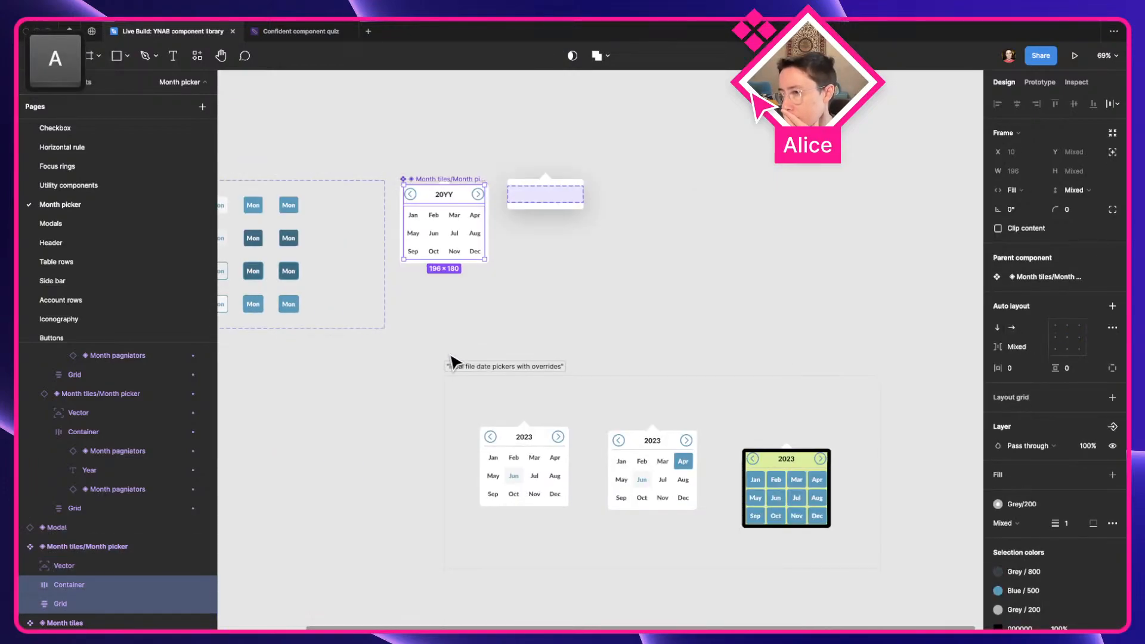
click(531, 346)
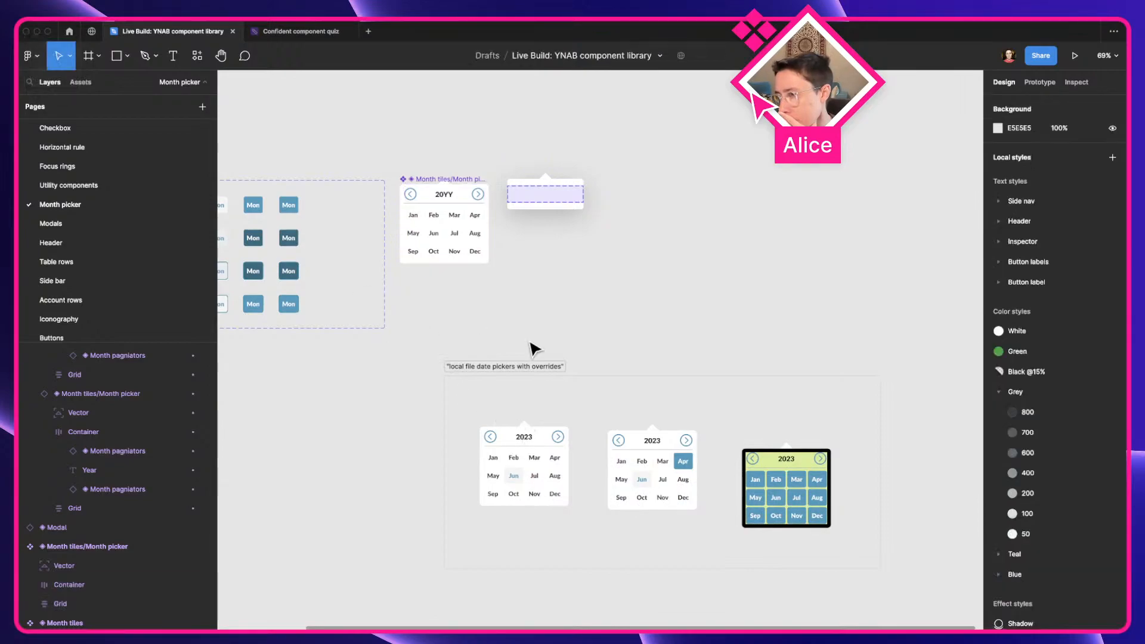
scroll(546, 212, up, 3)
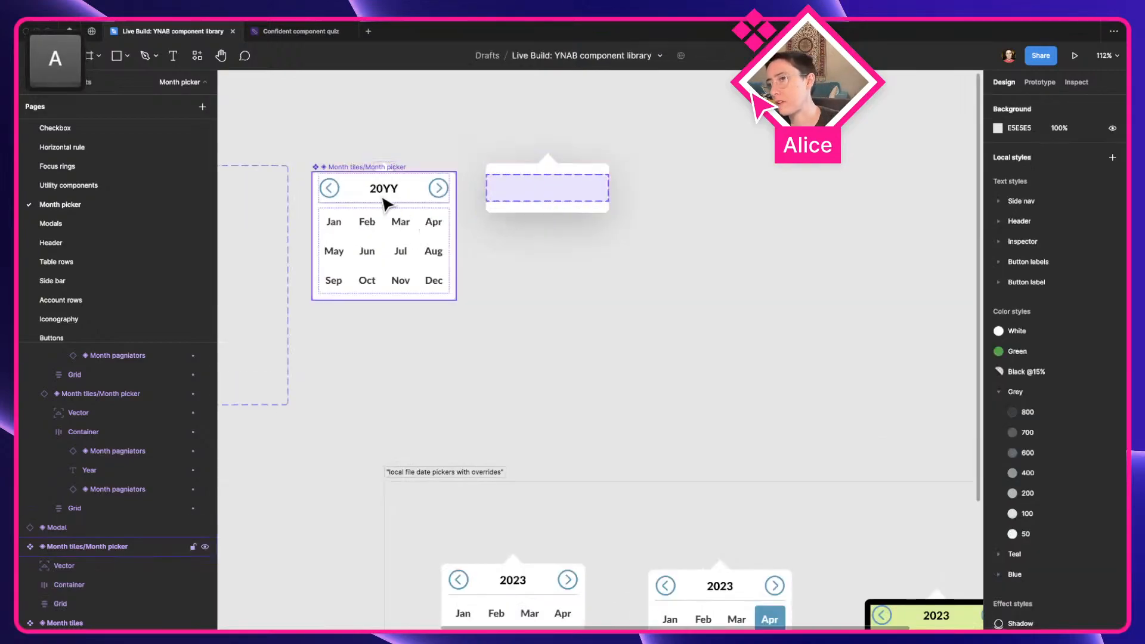
click(384, 205)
shift+click(404, 250)
drag(391, 242, 627, 331)
Wrap the copied Container and Grid in an auto layout frame, turn it into a component and place it beside the modal instance
key(shift+a)
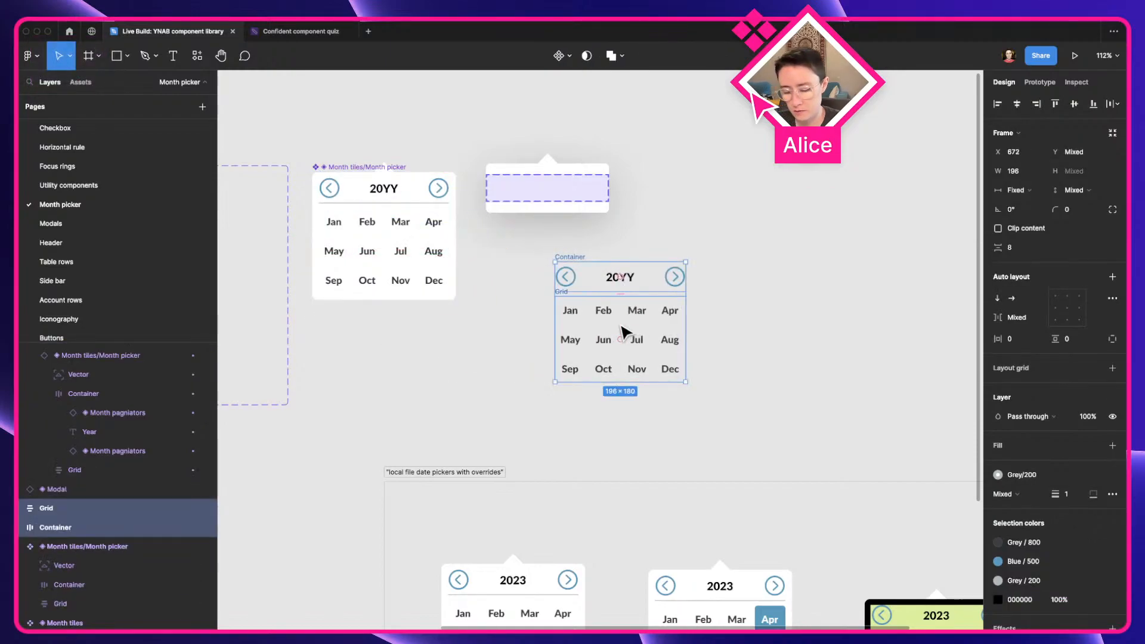
key(ctrl+alt+k)
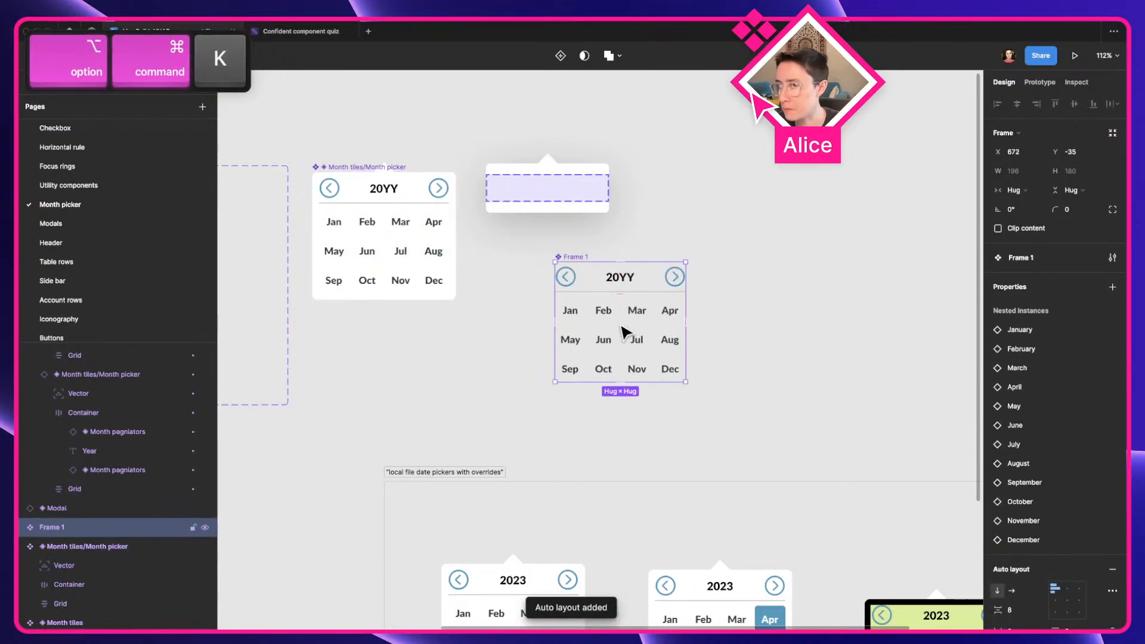
mouse_move(621, 314)
mouse_down()
mouse_move(624, 281)
mouse_move(616, 301)
mouse_move(759, 220)
mouse_move(611, 294)
mouse_up()
key(space)
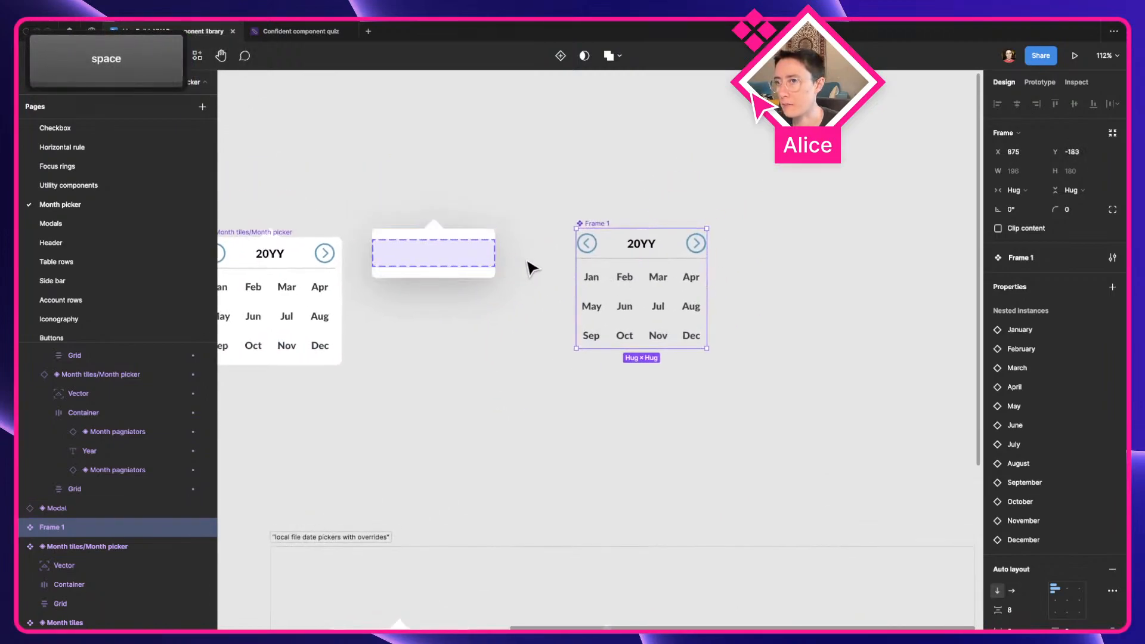
Swap the modal instance's Content placeholder for the Frame 1 component
click(439, 263)
click(1085, 277)
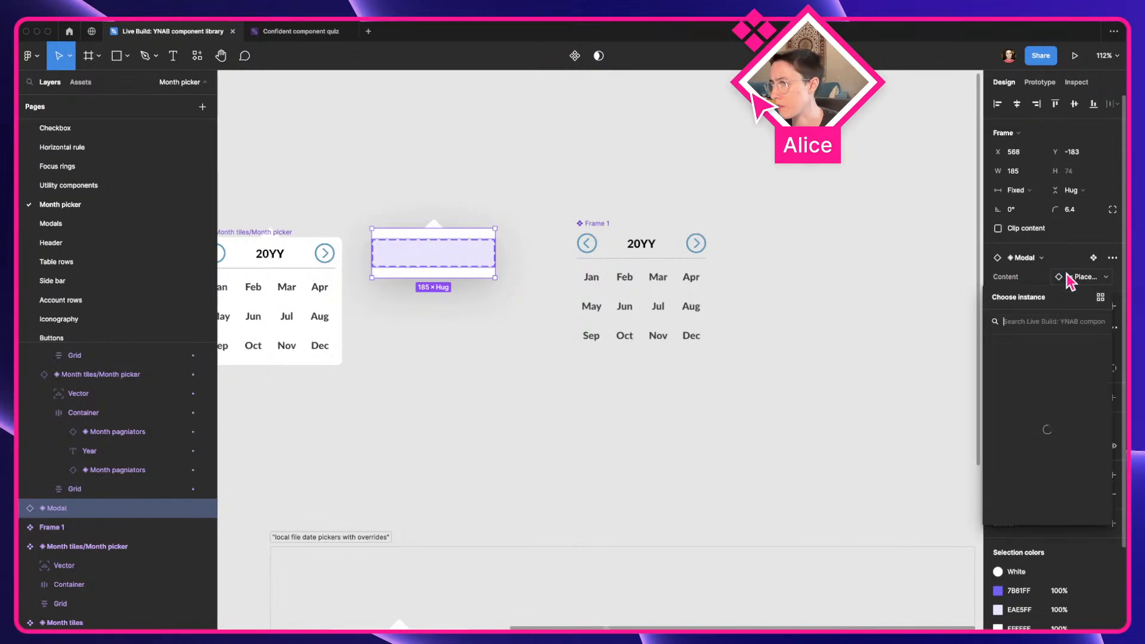
text(frame 1)
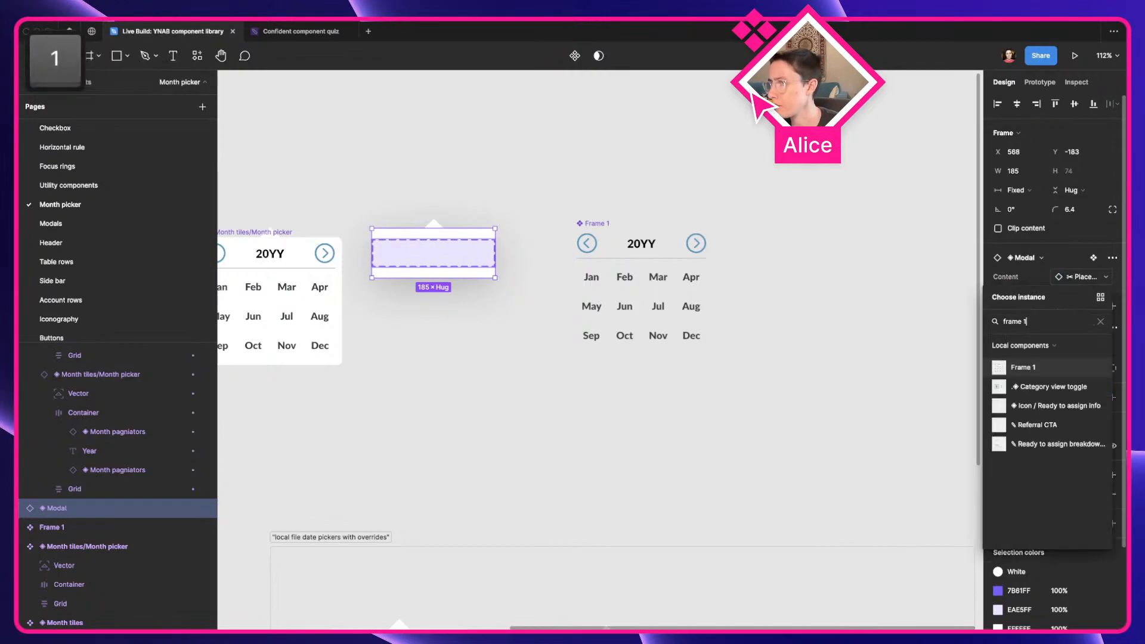
click(1063, 370)
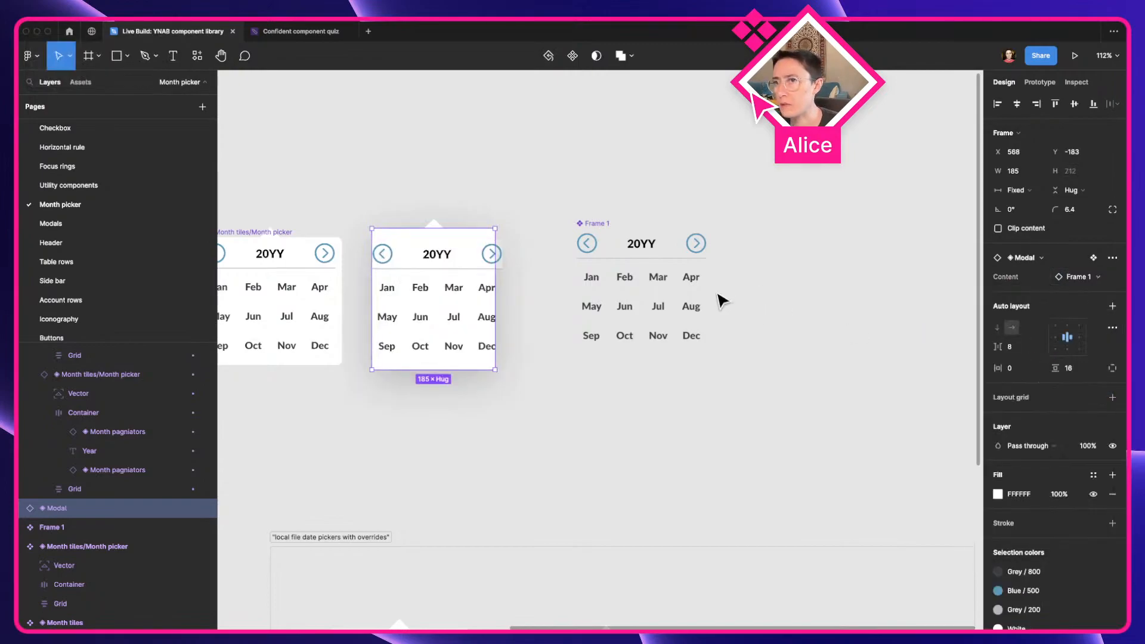
Check the Container's sizing inside the Frame 1 component and set the modal instance's width to hug its contents
scroll(527, 258, up, 2)
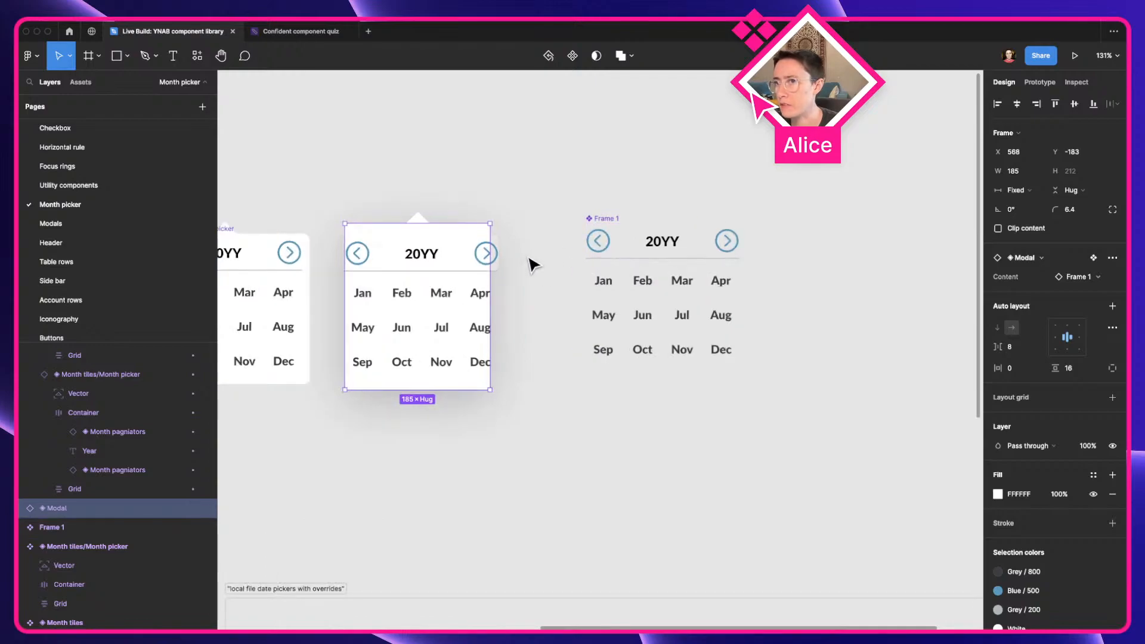
key(a)
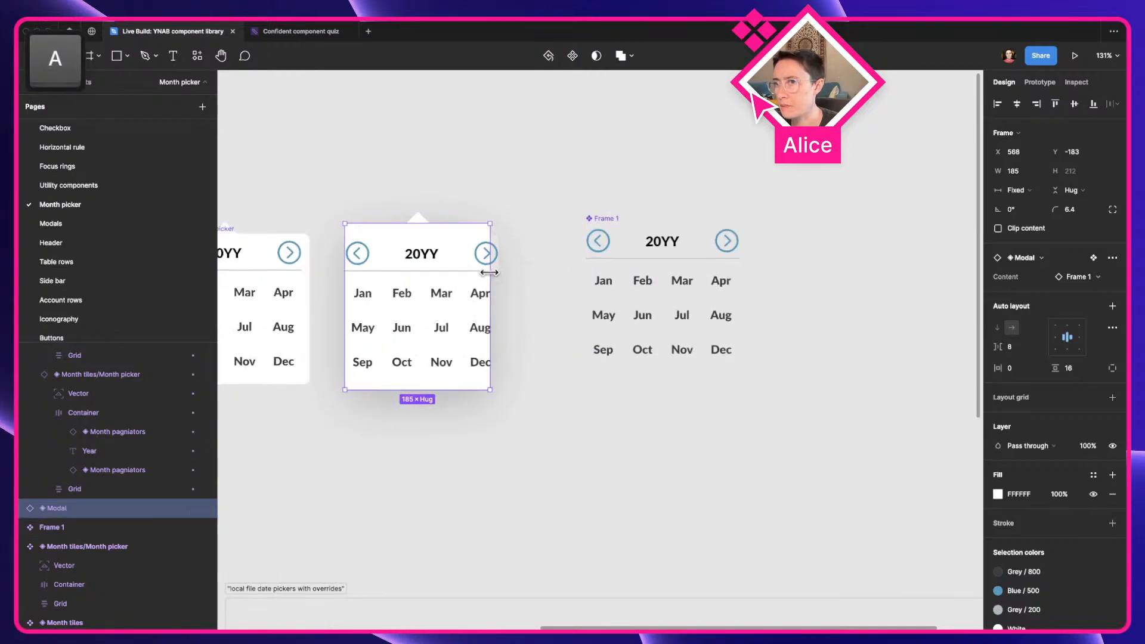
click(659, 259)
double_click(658, 259)
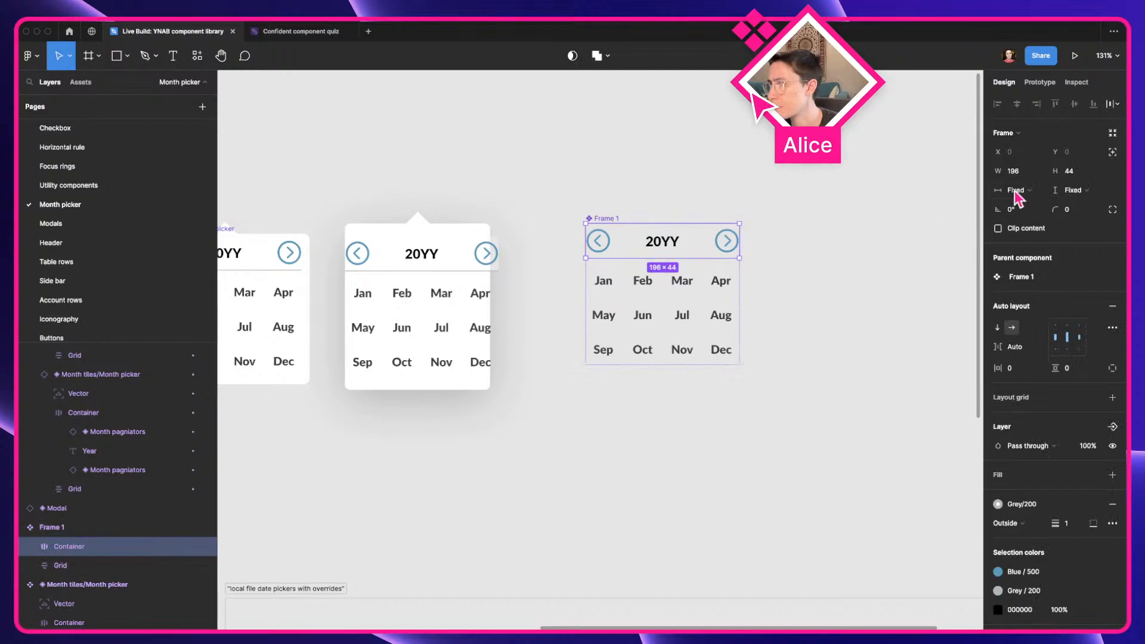
click(455, 288)
click(1031, 190)
click(1026, 206)
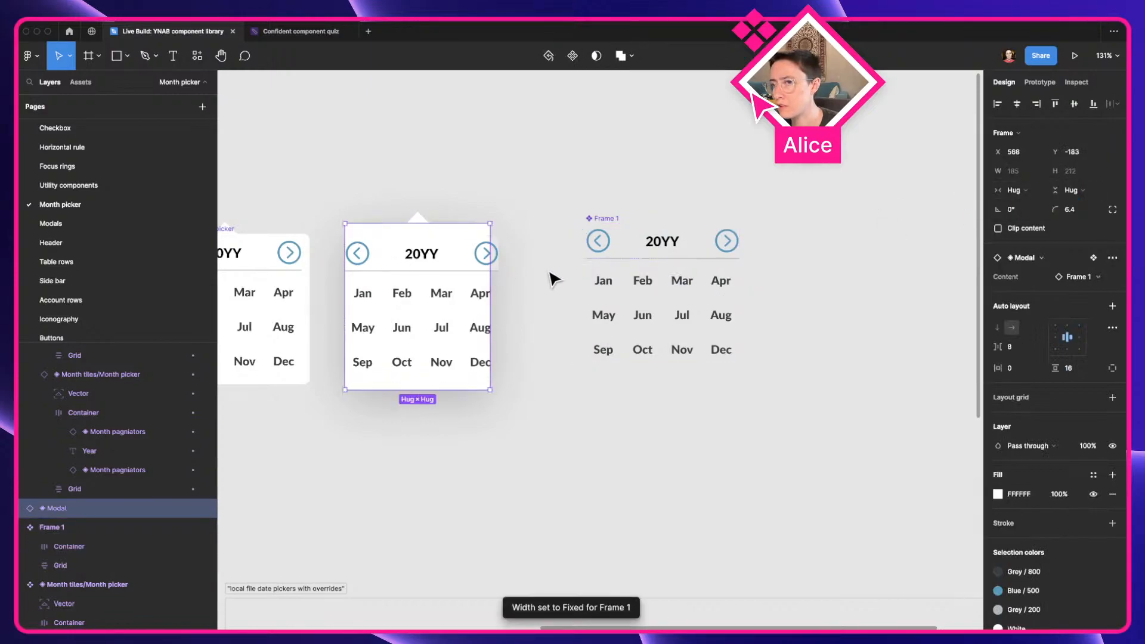
Set the width of the Frame 1 instance nested inside the modal instance to hug its contents
click(463, 308)
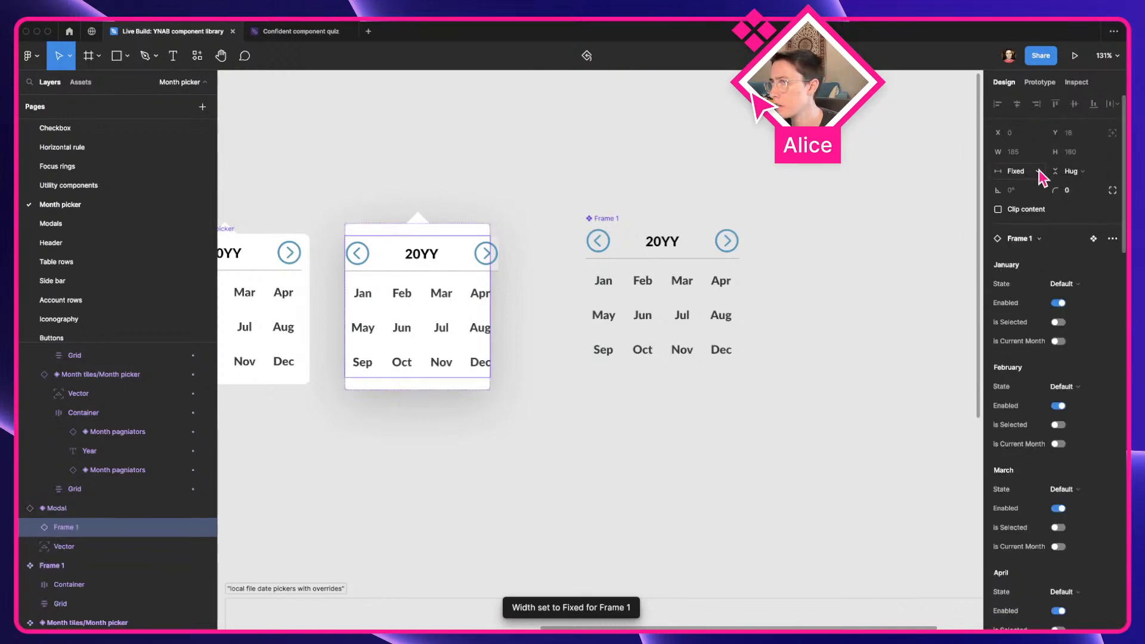
click(1017, 172)
click(1043, 185)
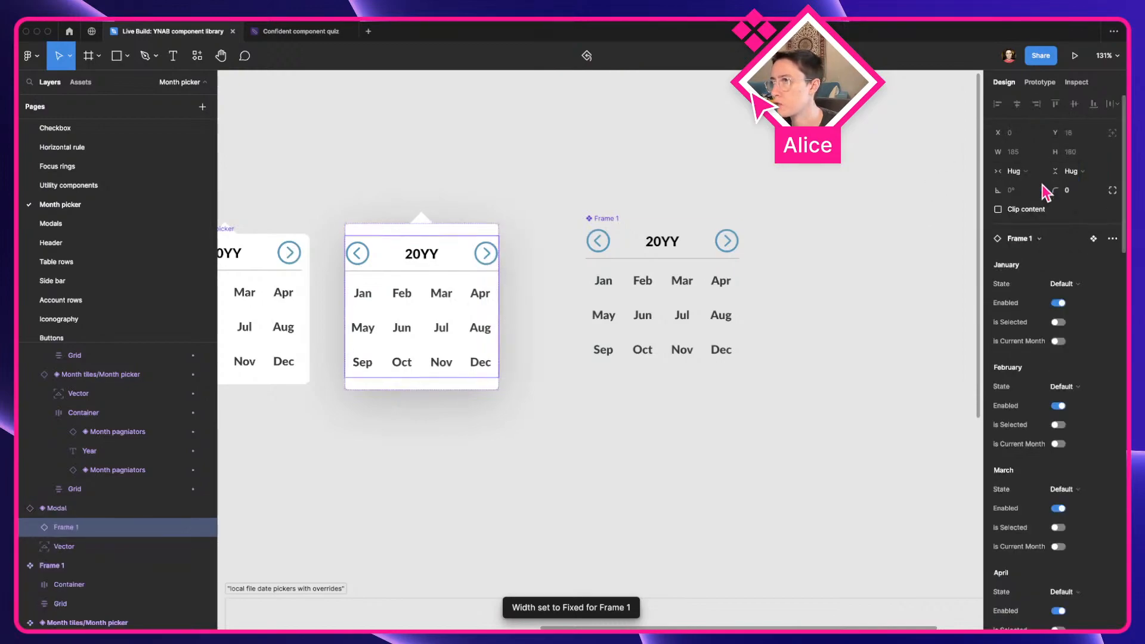
click(575, 225)
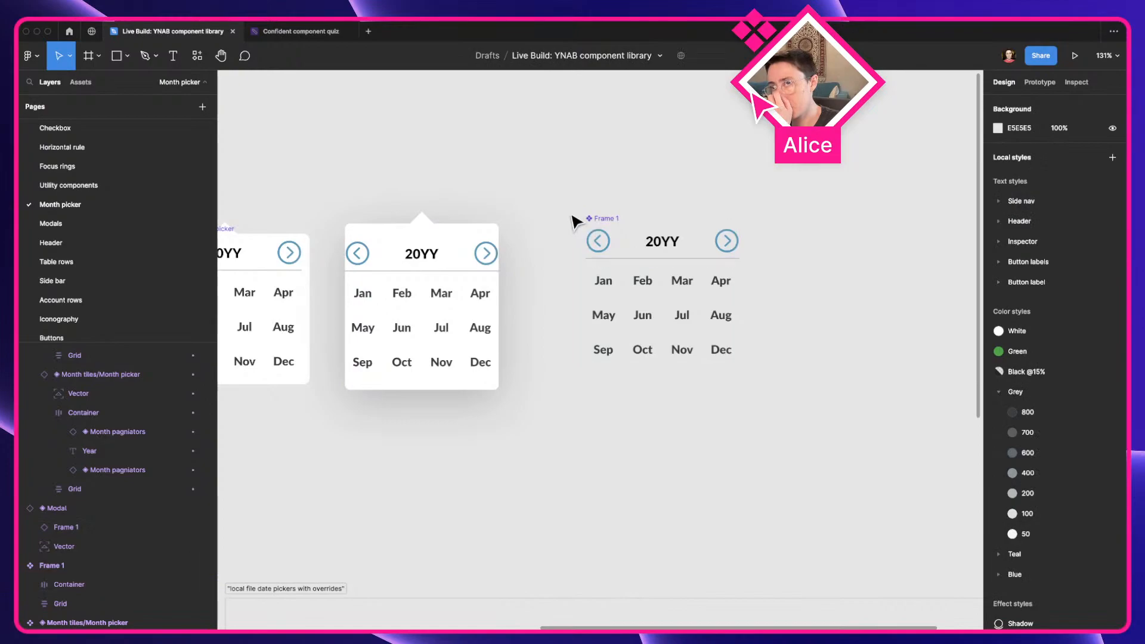
Check the main month picker's padding and set the modal instance's horizontal padding to 10
scroll(574, 226, left, 4)
scroll(575, 226, up, 2)
click(726, 314)
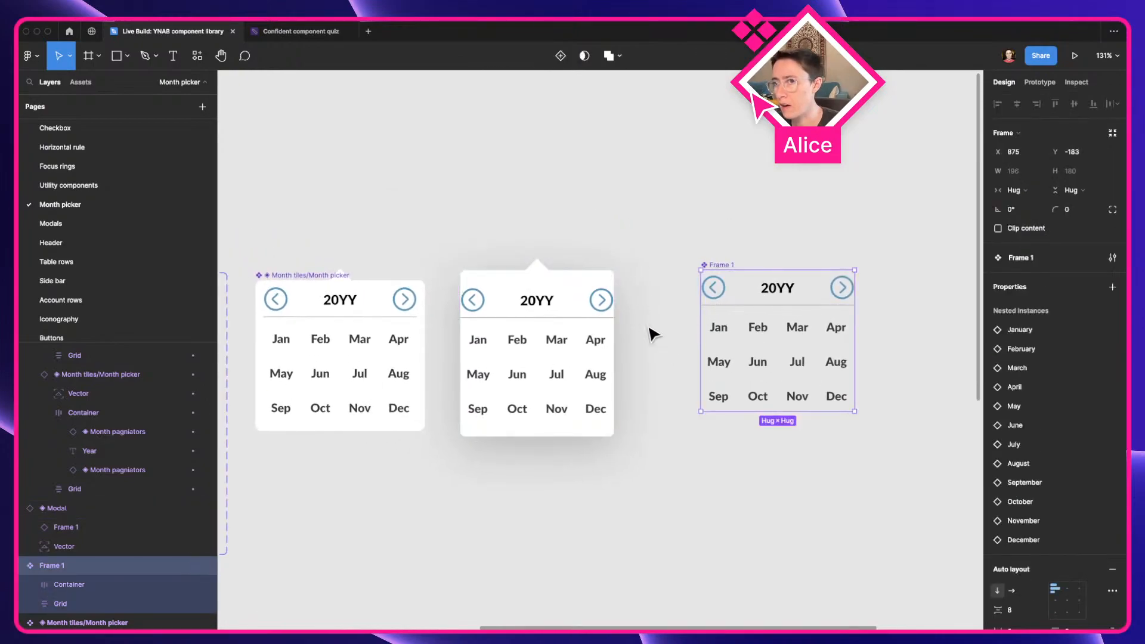
click(578, 225)
drag(540, 319, 557, 319)
click(351, 320)
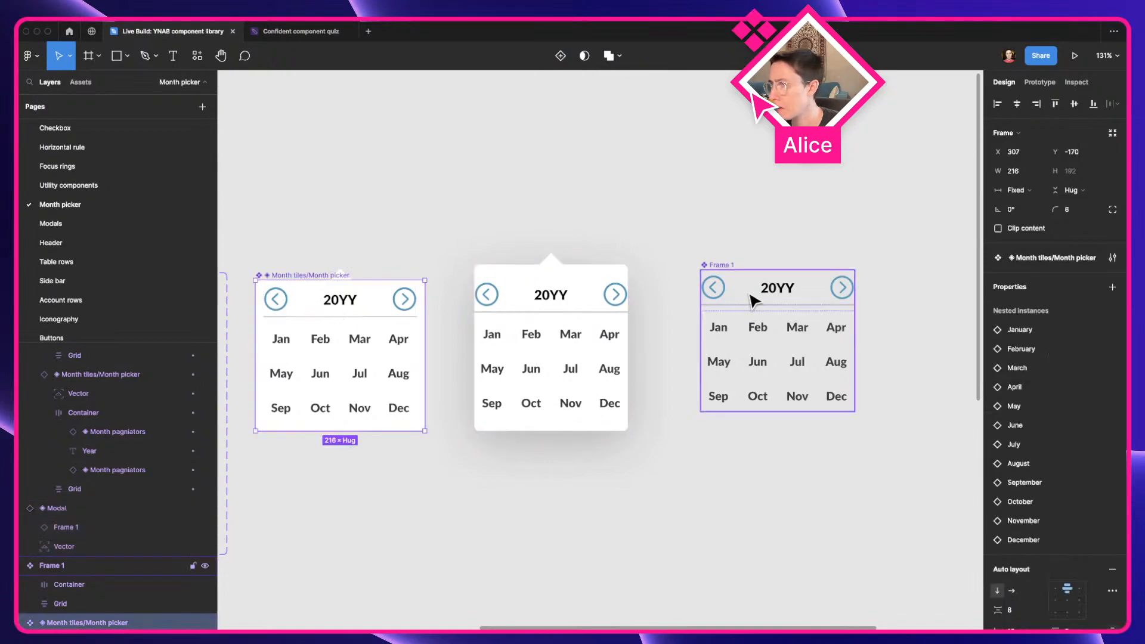
scroll(1086, 591, down, 2)
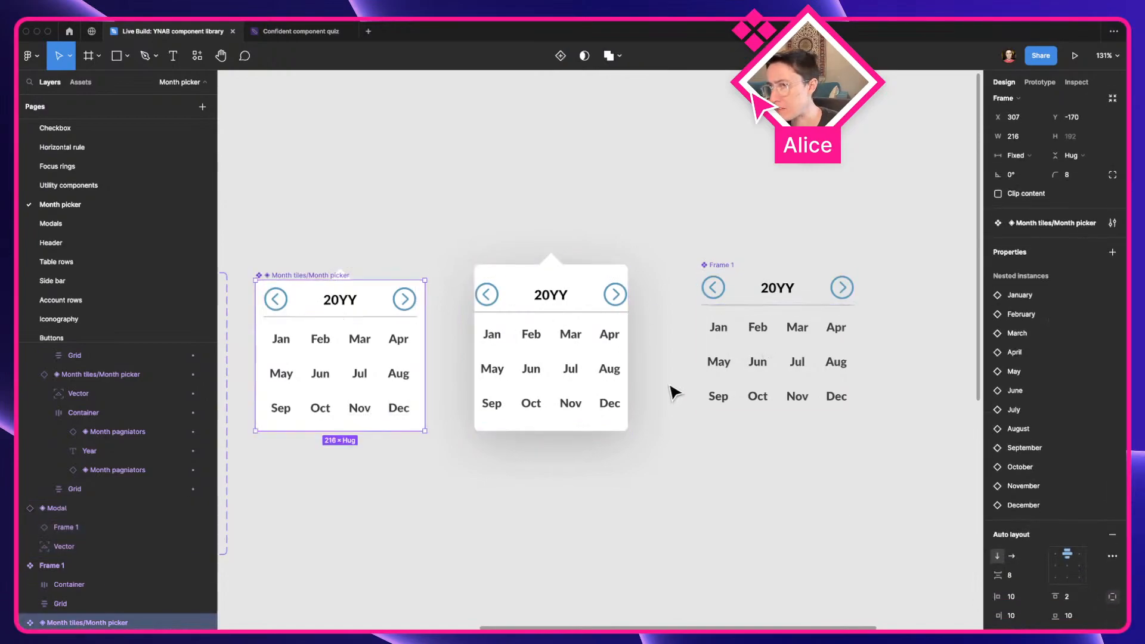
click(504, 353)
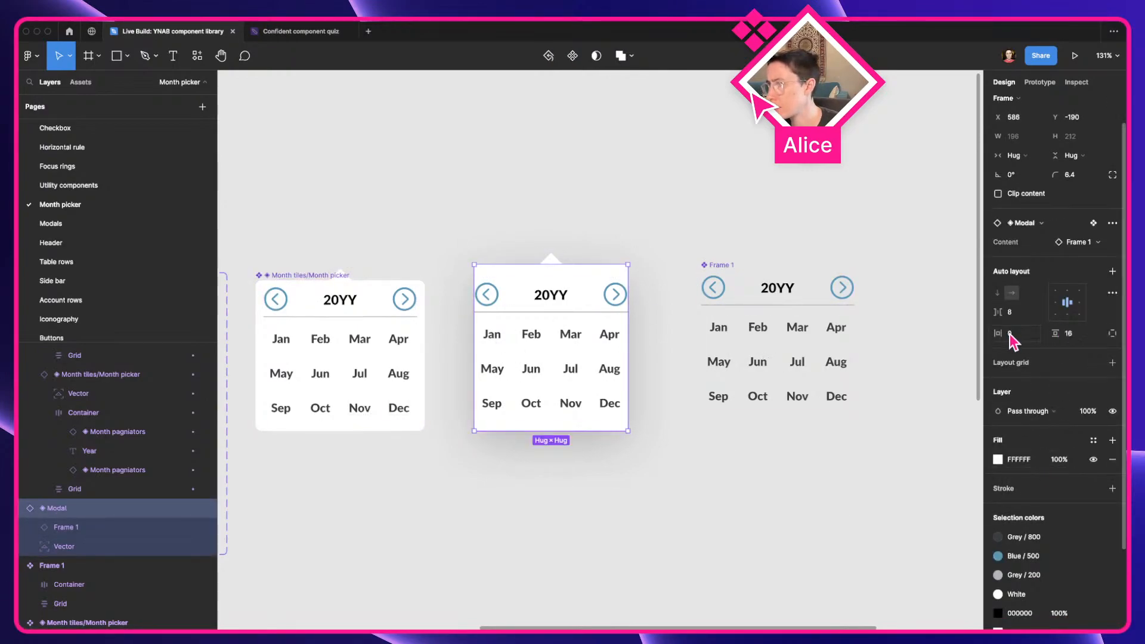
key(Tab)
click(637, 230)
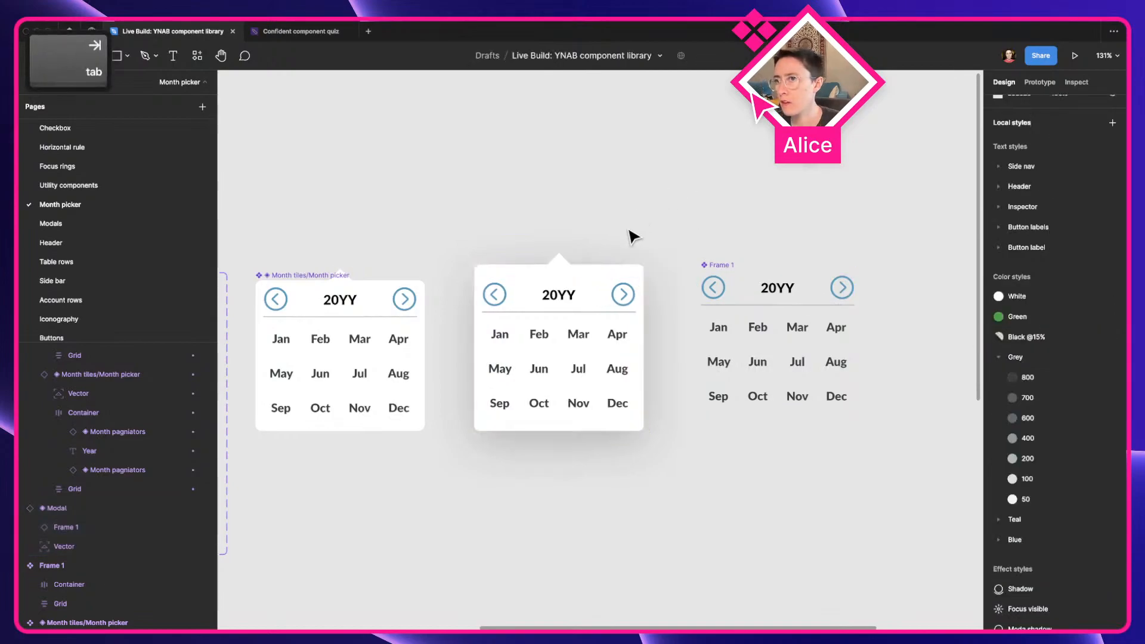
Inspect the main month picker's auto layout padding and the sizing of Frame 1's Container, Year text and paginator
click(582, 294)
click(338, 301)
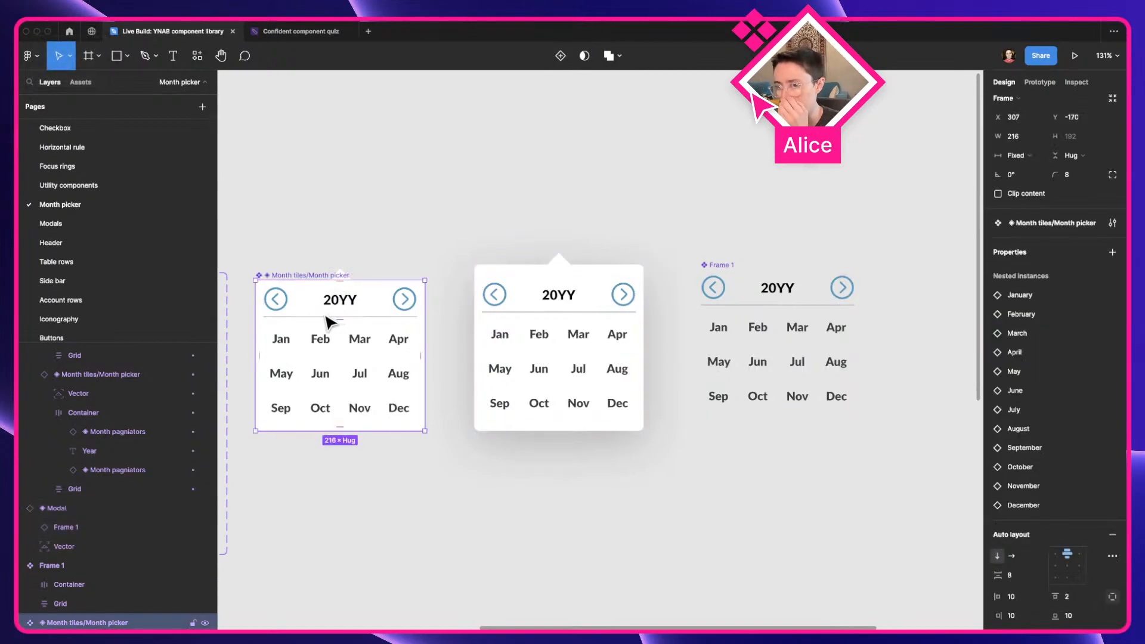
scroll(320, 320, up, 3)
key(a)
drag(484, 306, 582, 289)
scroll(1056, 525, down, 2)
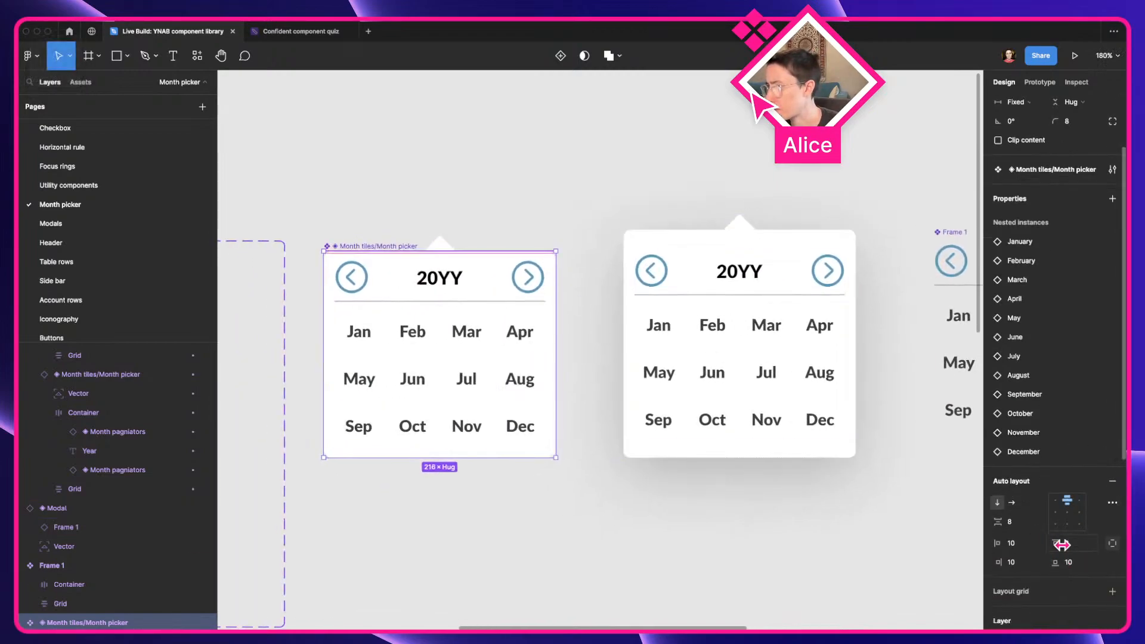
scroll(708, 379, right, 5)
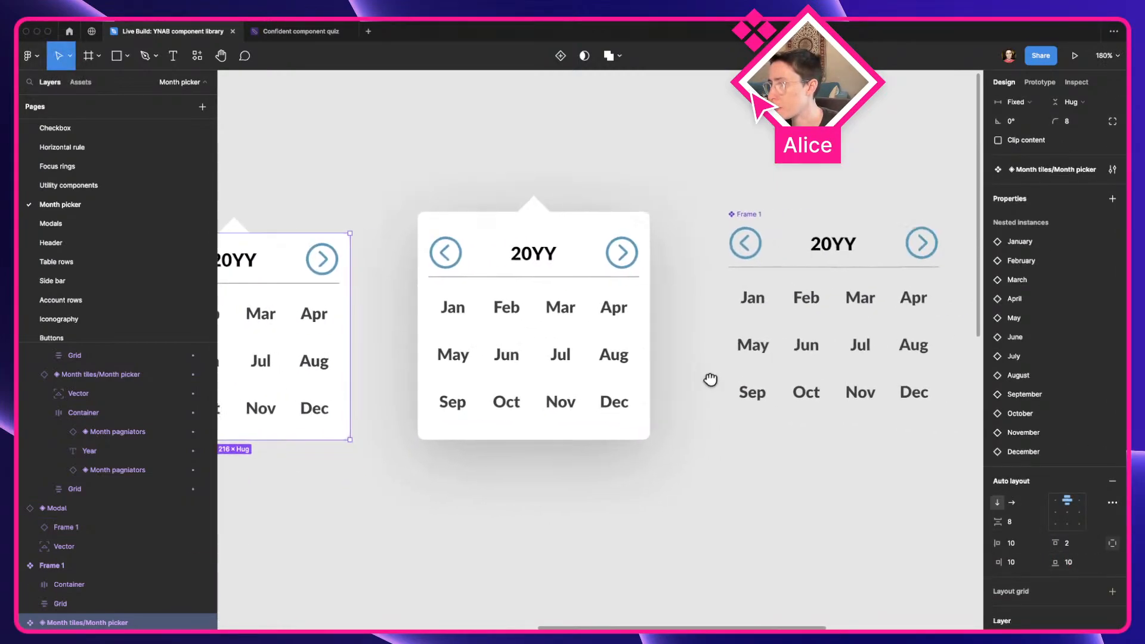
click(772, 245)
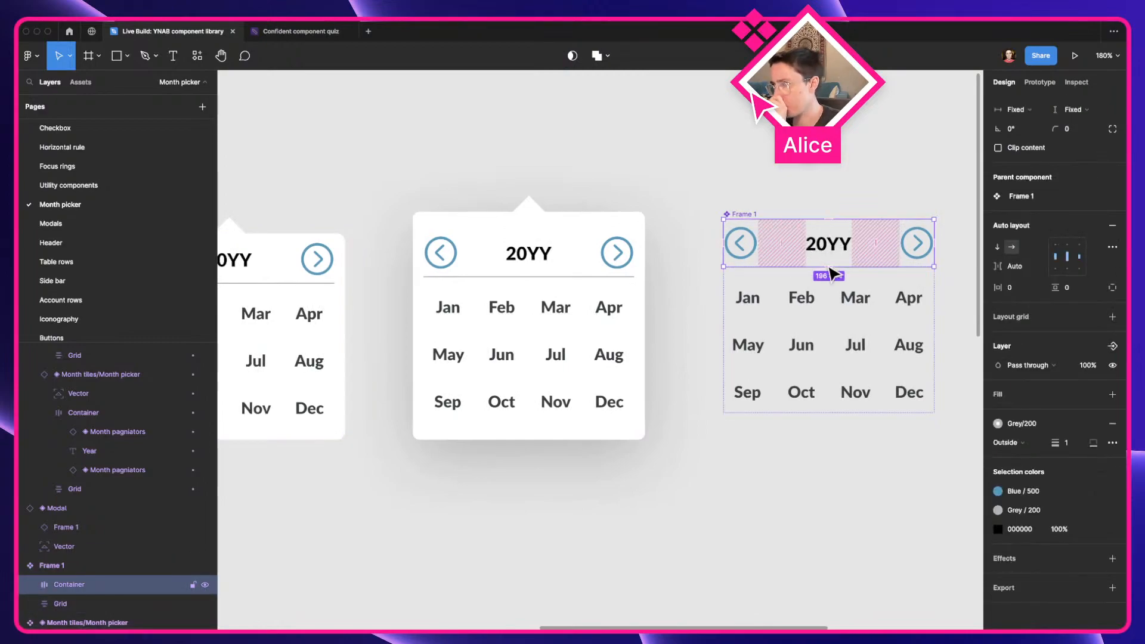
double_click(848, 246)
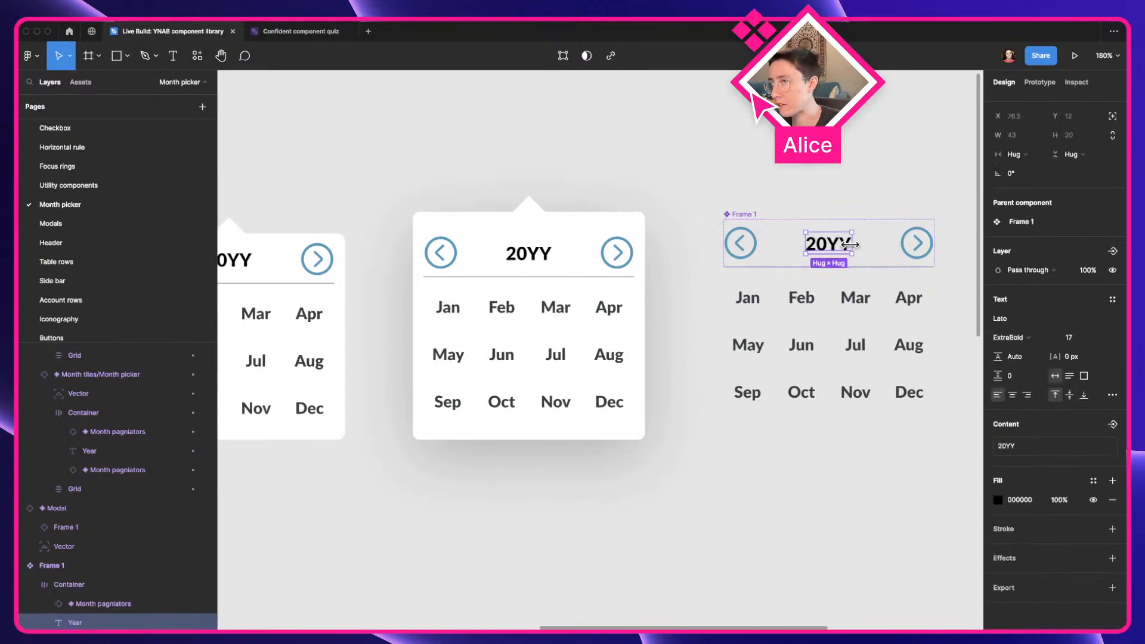
click(756, 241)
scroll(1093, 370, up, 1)
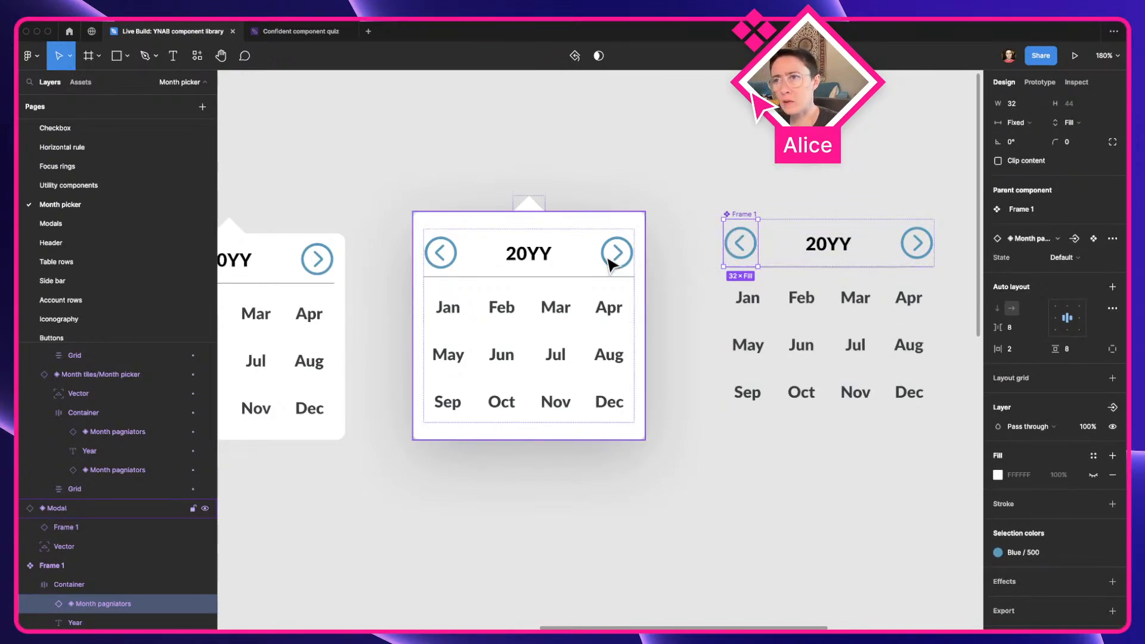
scroll(611, 262, left, 5)
Split the modal instance's padding into individual sides and set the top padding to 2, matching the main month picker
click(504, 297)
scroll(1100, 540, down, 1)
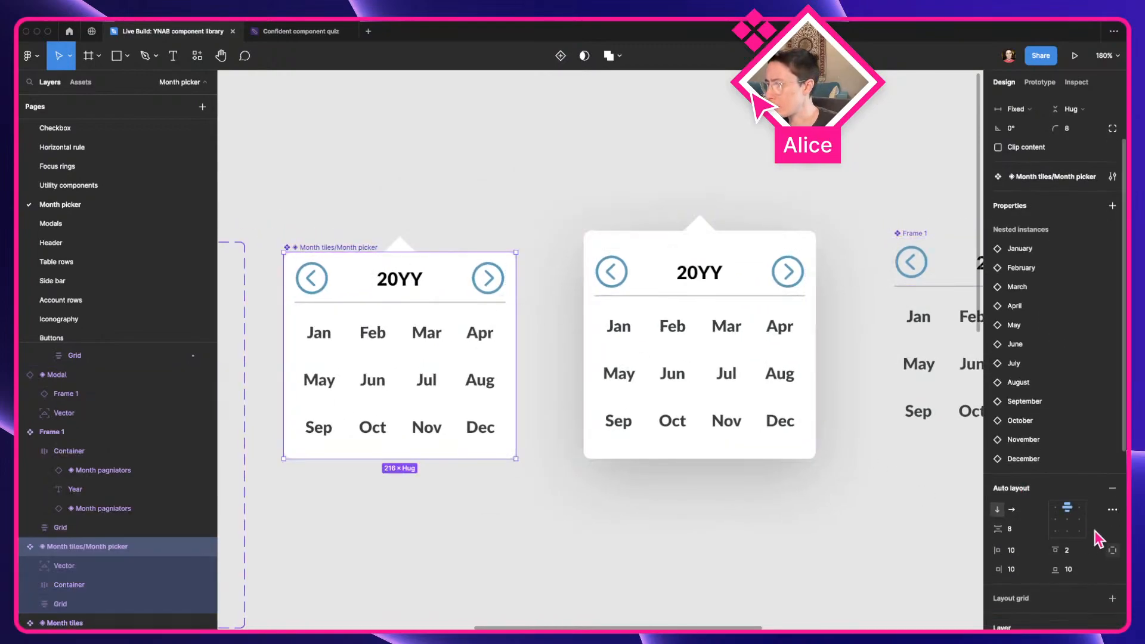
click(693, 273)
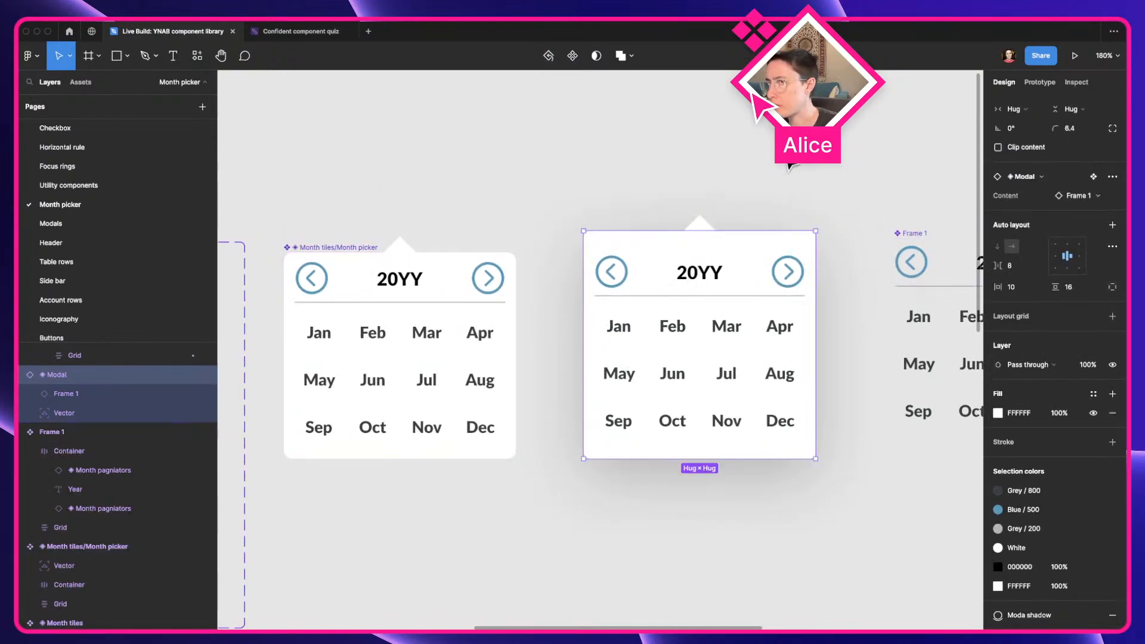
click(1113, 287)
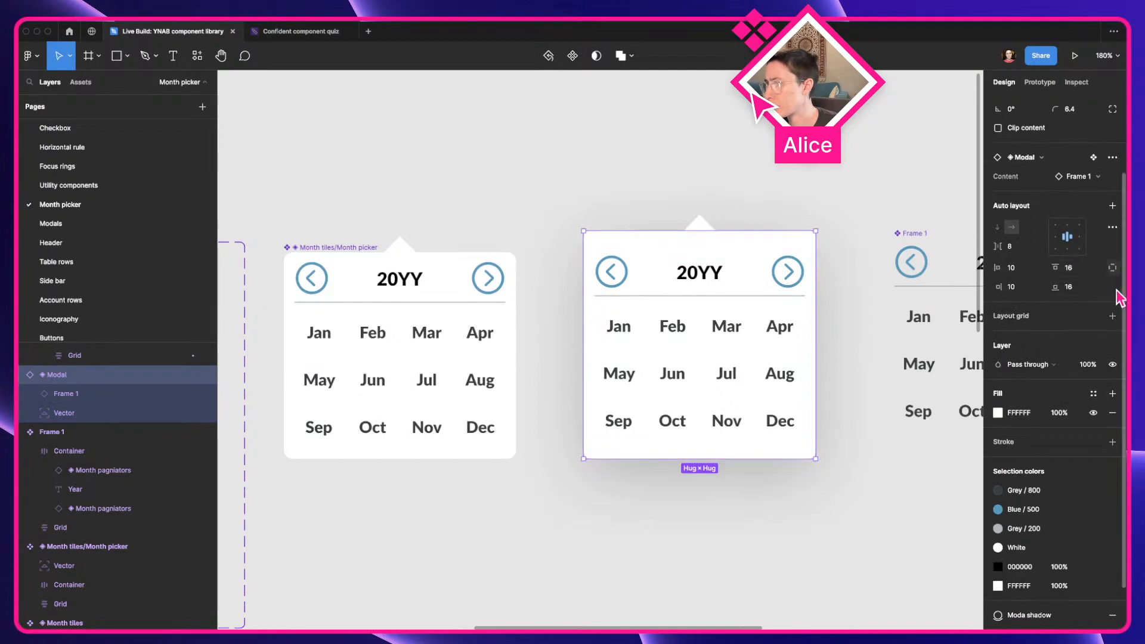
click(1073, 269)
text(2)
key(Tab)
click(831, 205)
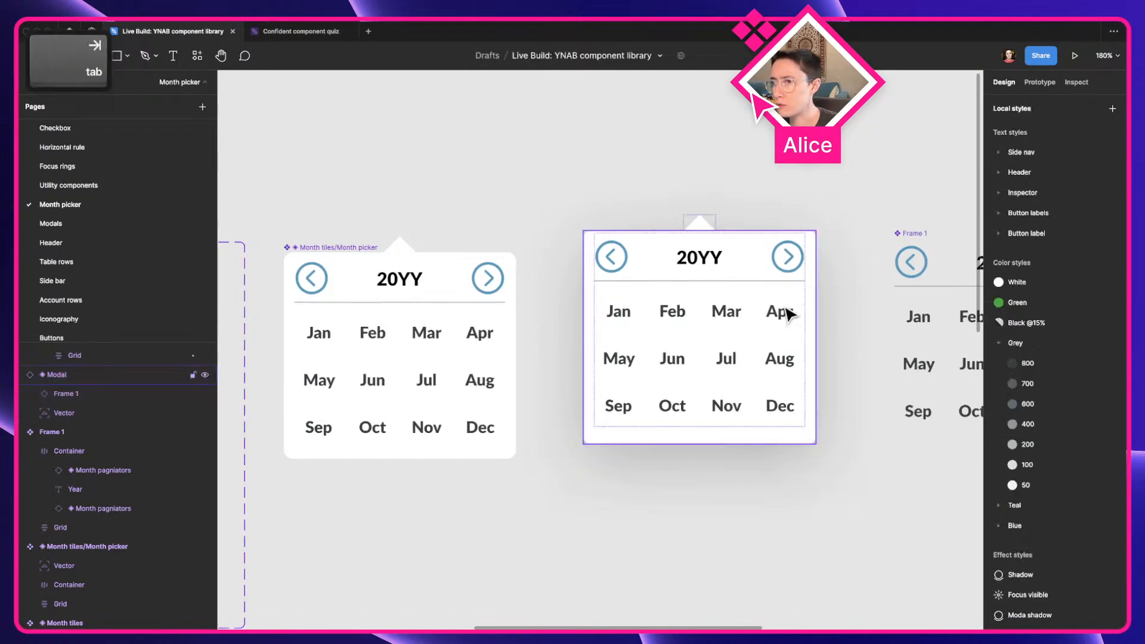
Set the modal instance's bottom padding to 10 to match the main month picker
click(436, 404)
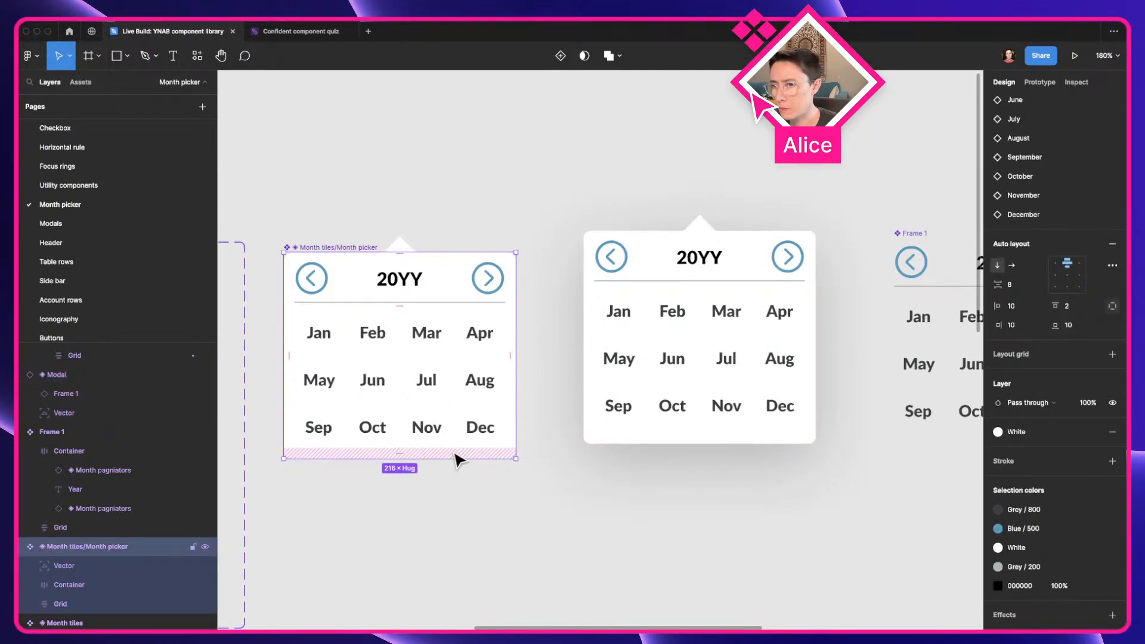
click(633, 432)
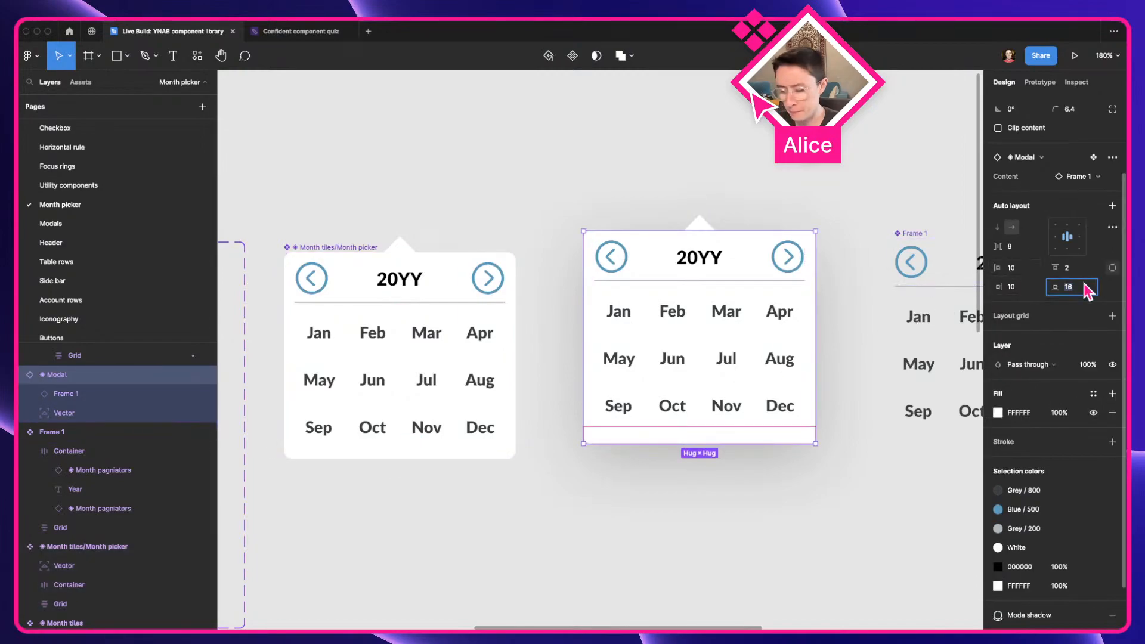
text(10)
key(Tab)
Move the modal instance beside the main month picker component so that their top edges align
scroll(1115, 465, down, 2)
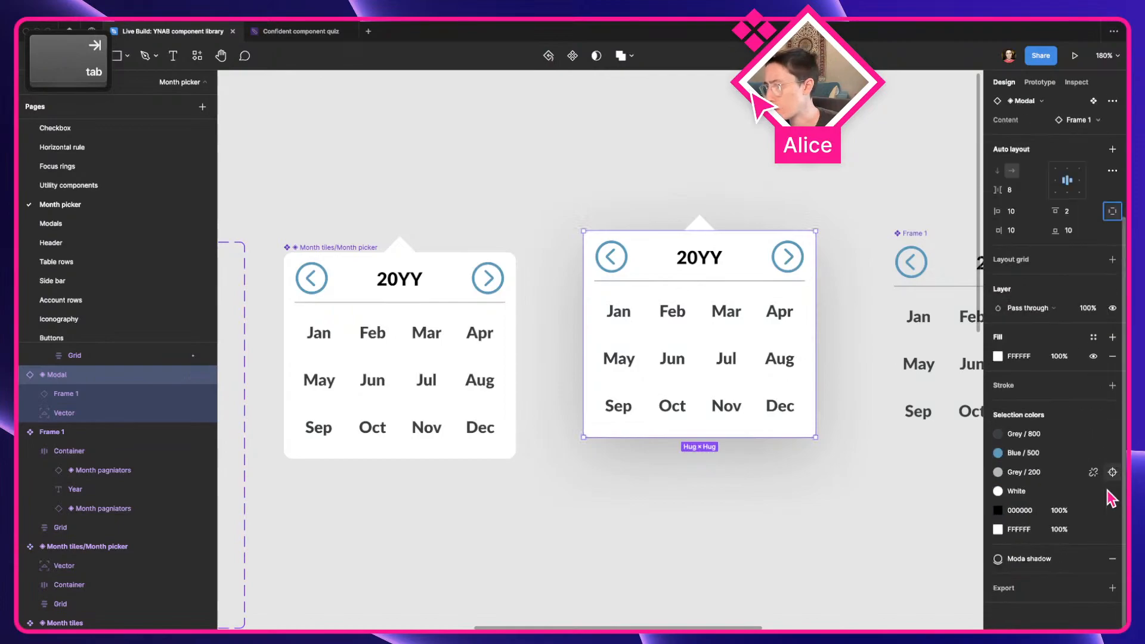
click(900, 545)
drag(726, 374, 705, 395)
click(699, 532)
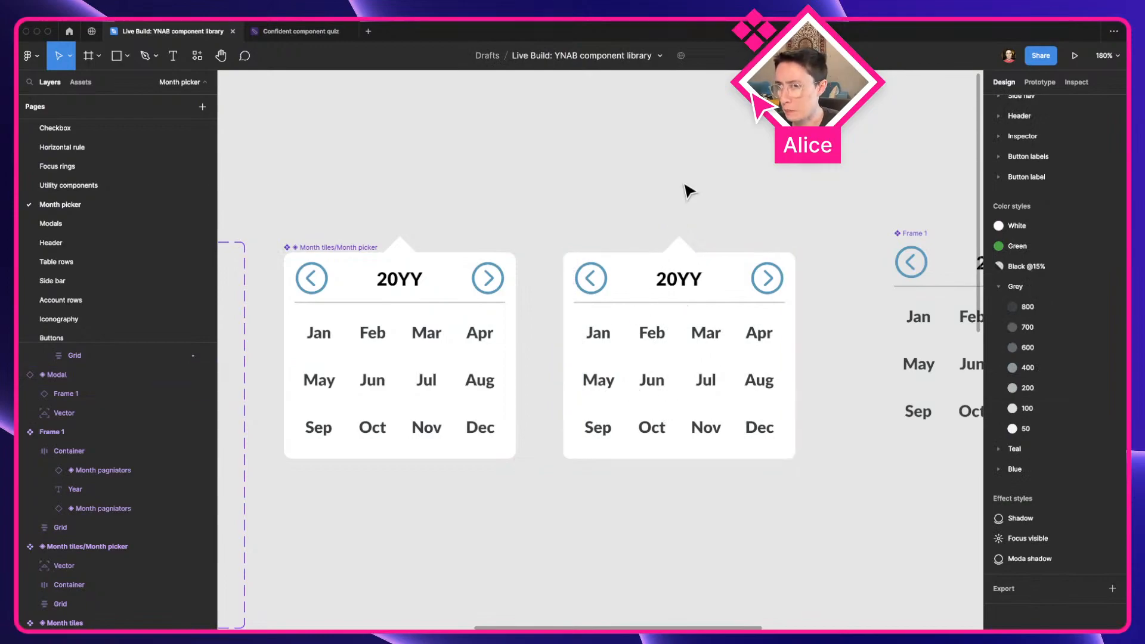
click(651, 338)
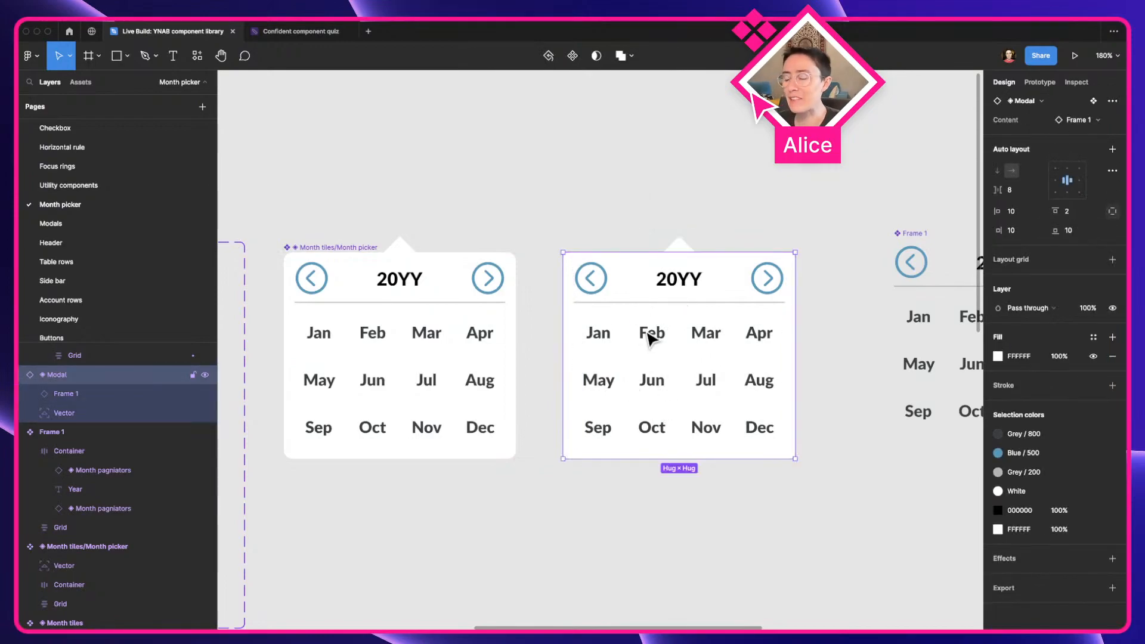
scroll(651, 338, down, 5)
key(a)
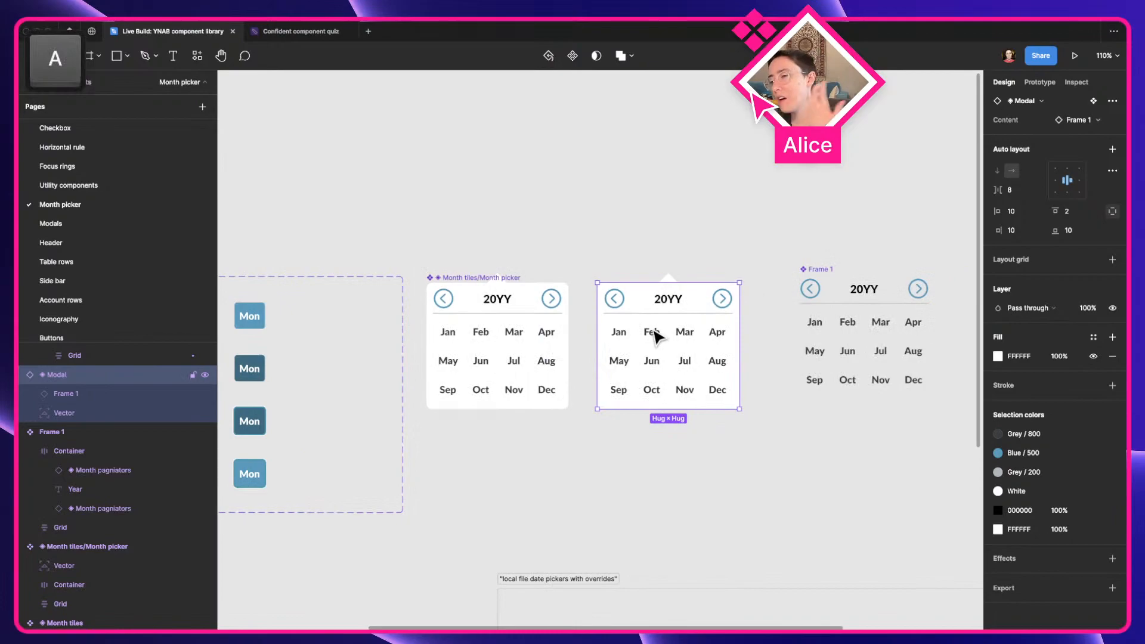
scroll(654, 337, down, 5)
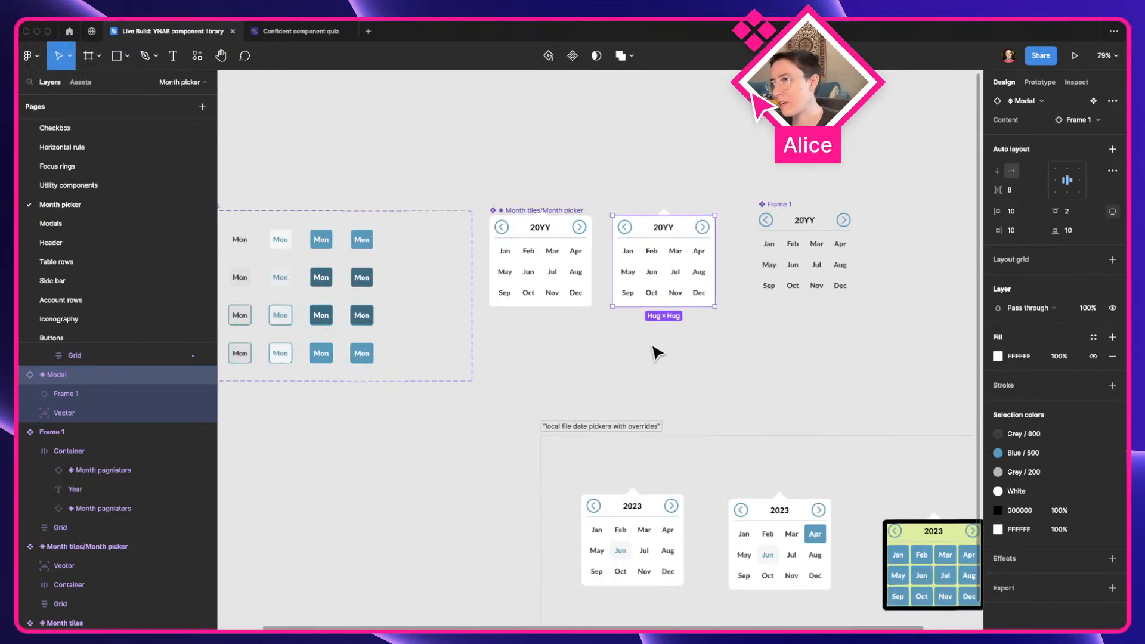
drag(656, 354, 538, 304)
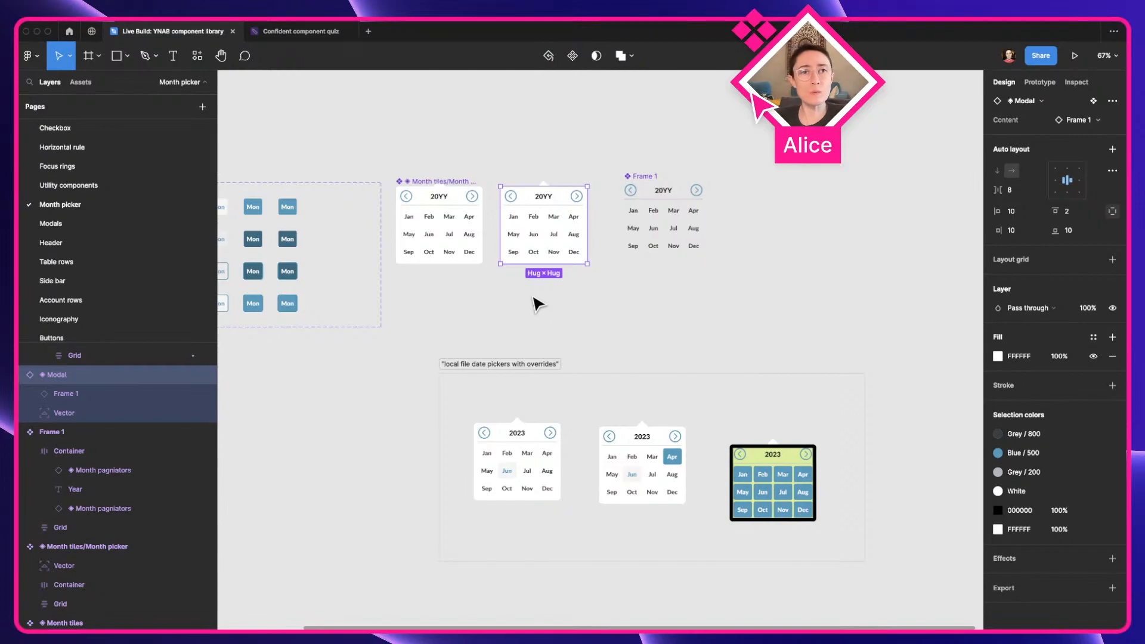
Add a ❌ emoji at the start of the old Month tiles/Month picker component's name
click(425, 253)
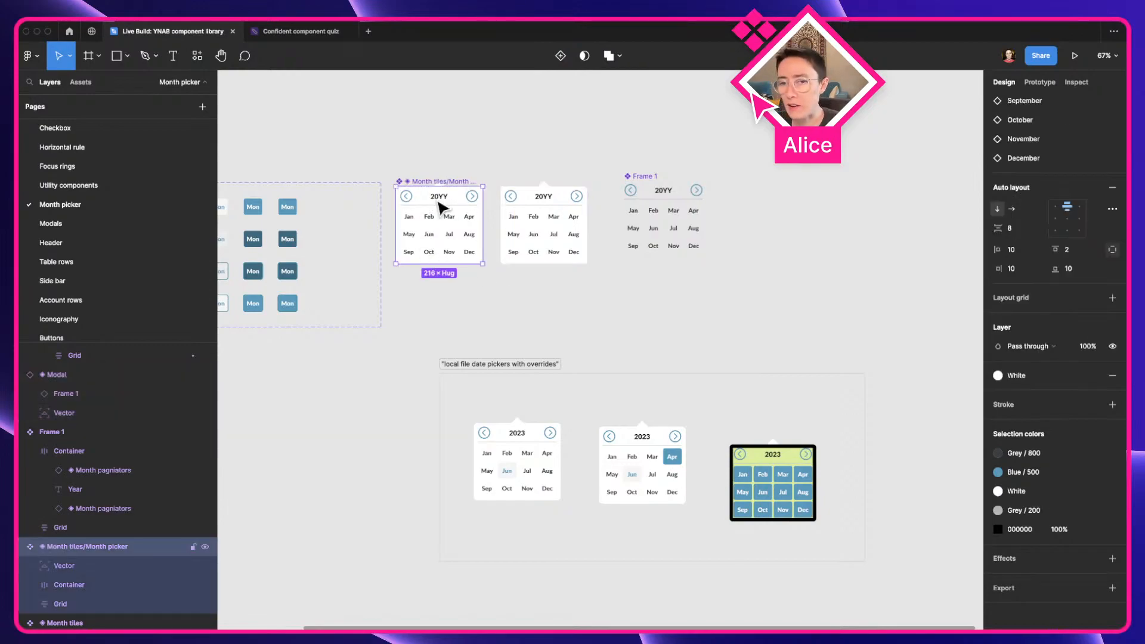
scroll(439, 200, up, 5)
key(a)
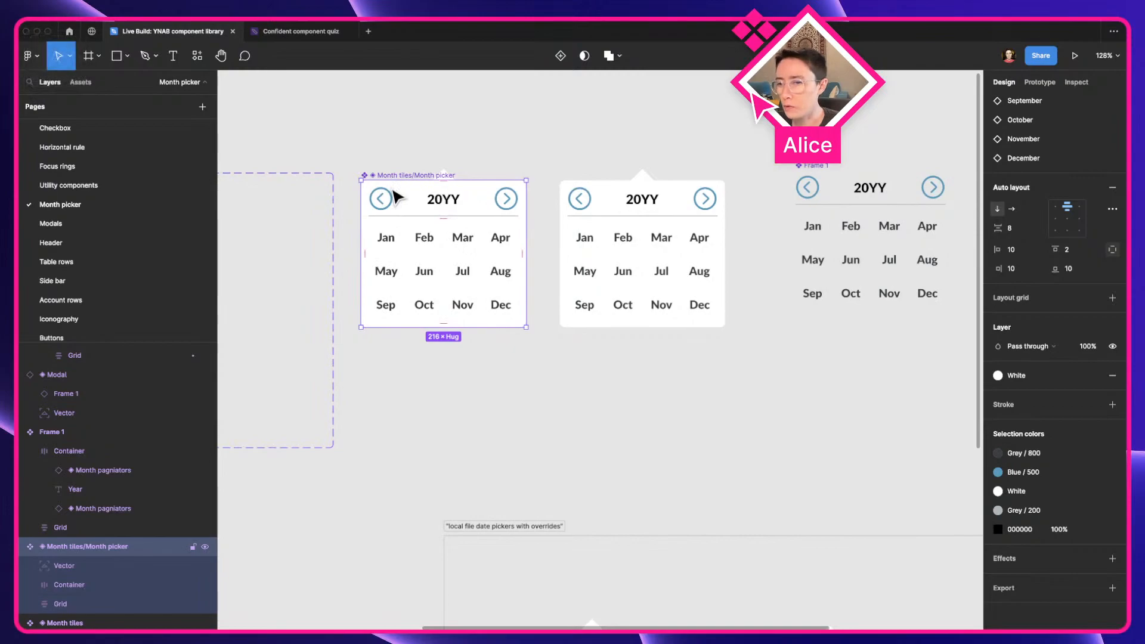
key(Return)
key(ctrl+super+space)
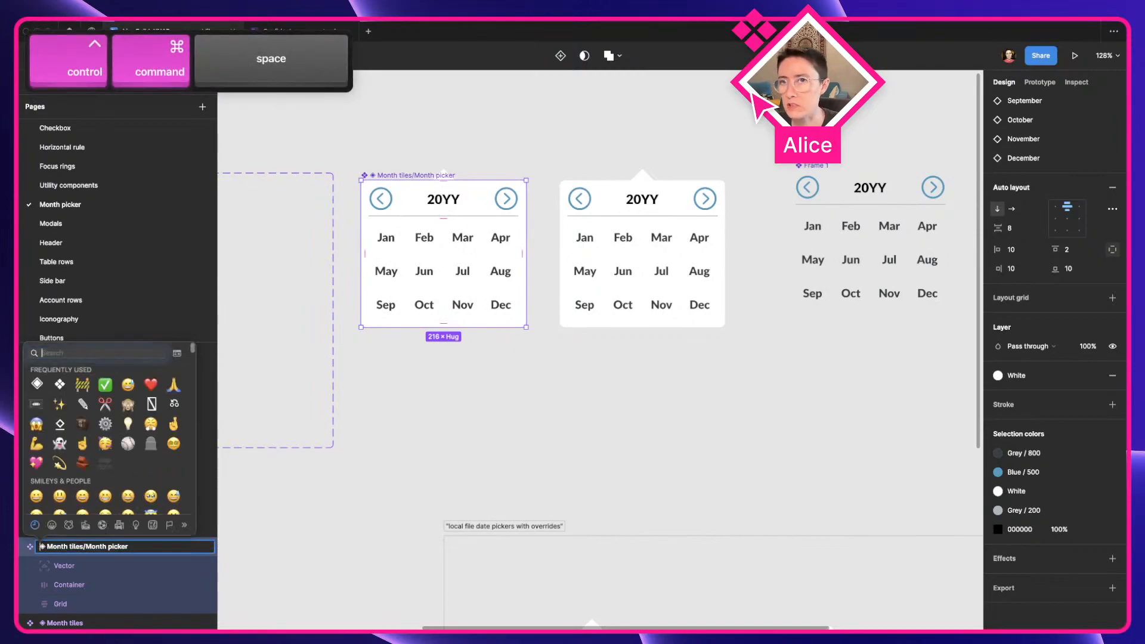
text(x)
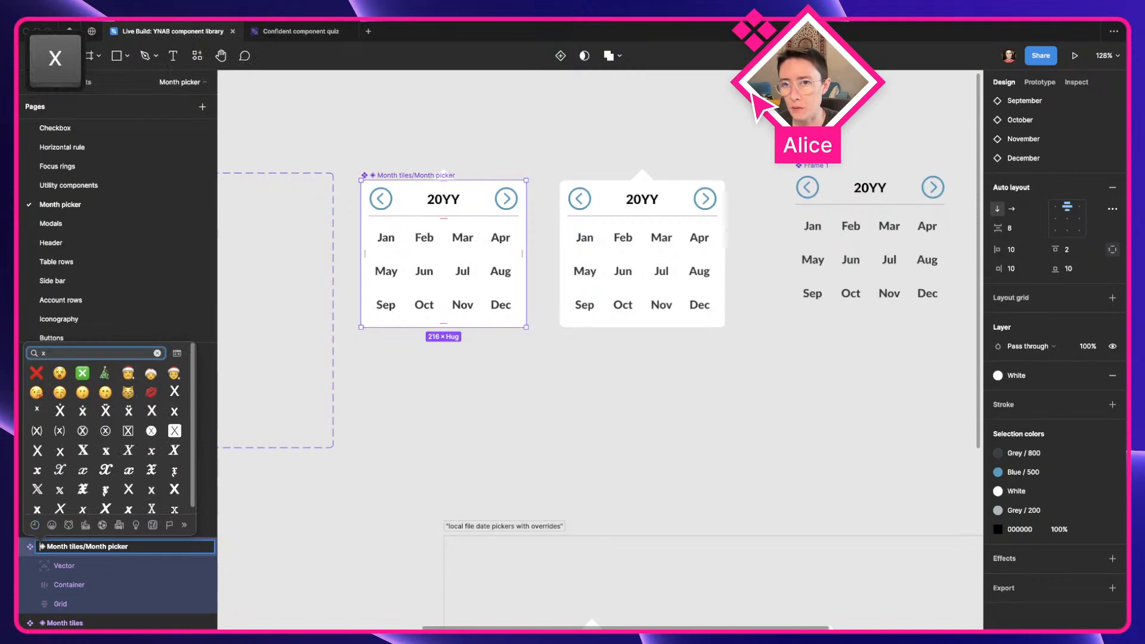
key(Return)
key(Return)
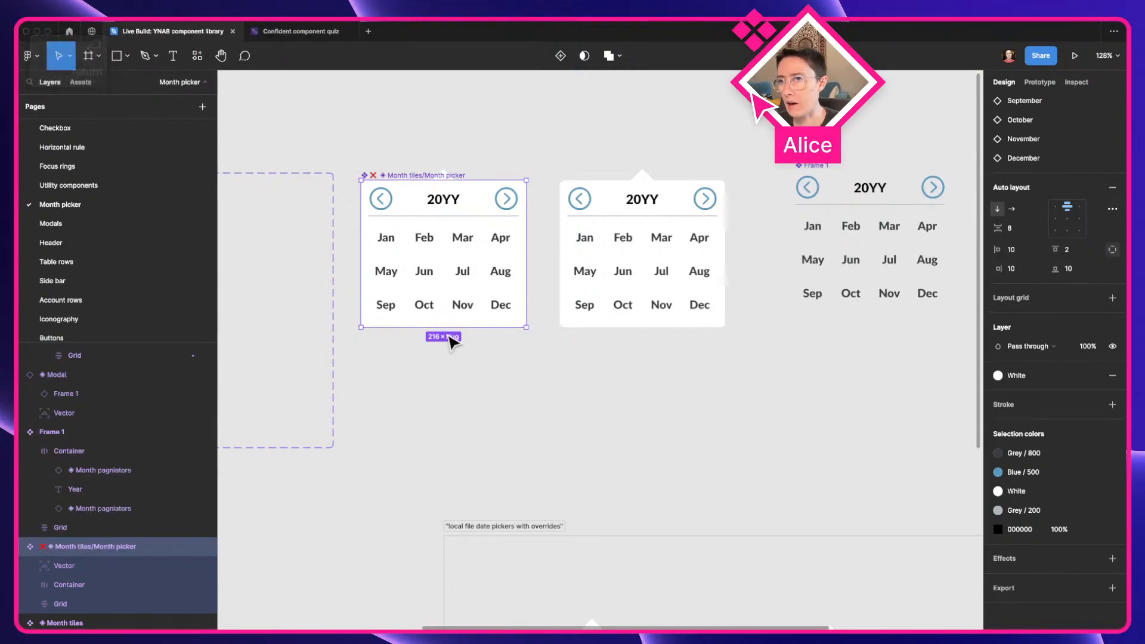
Add a variant property to the ❌ Month picker component and select the component set around it
scroll(1044, 287, up, 10)
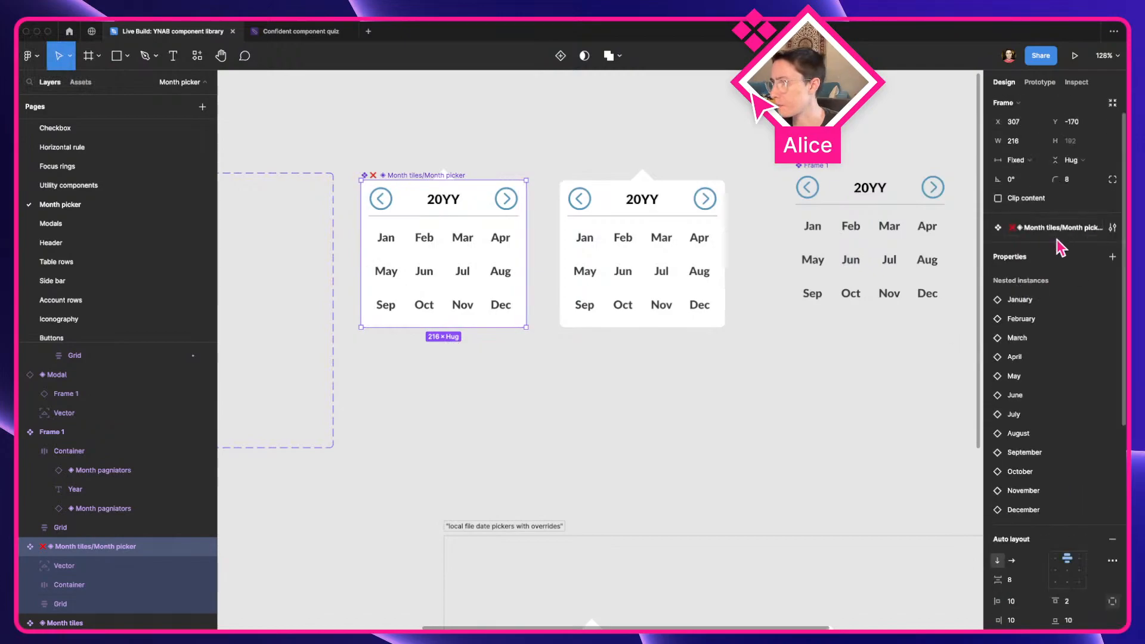
click(1113, 258)
click(1039, 295)
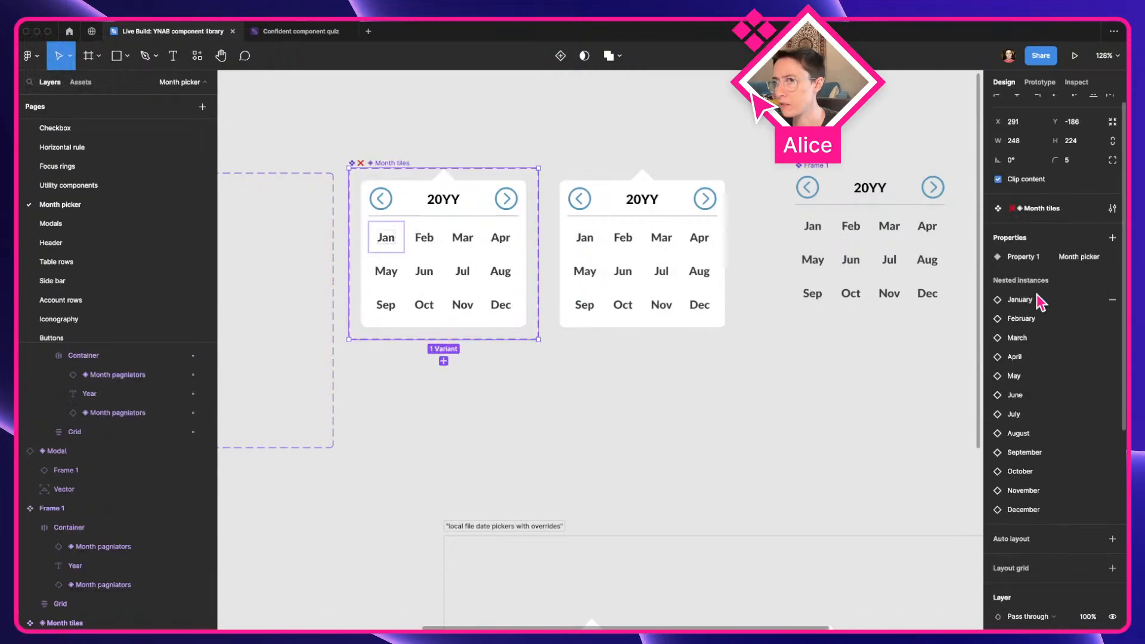
click(468, 141)
click(358, 167)
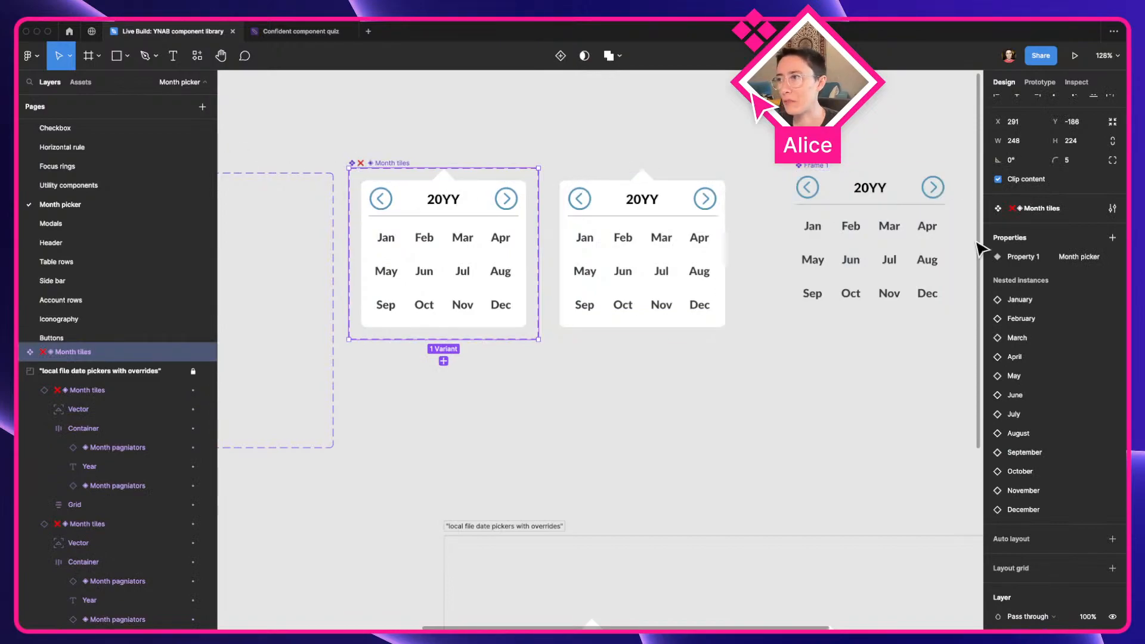
scroll(1092, 448, down, 5)
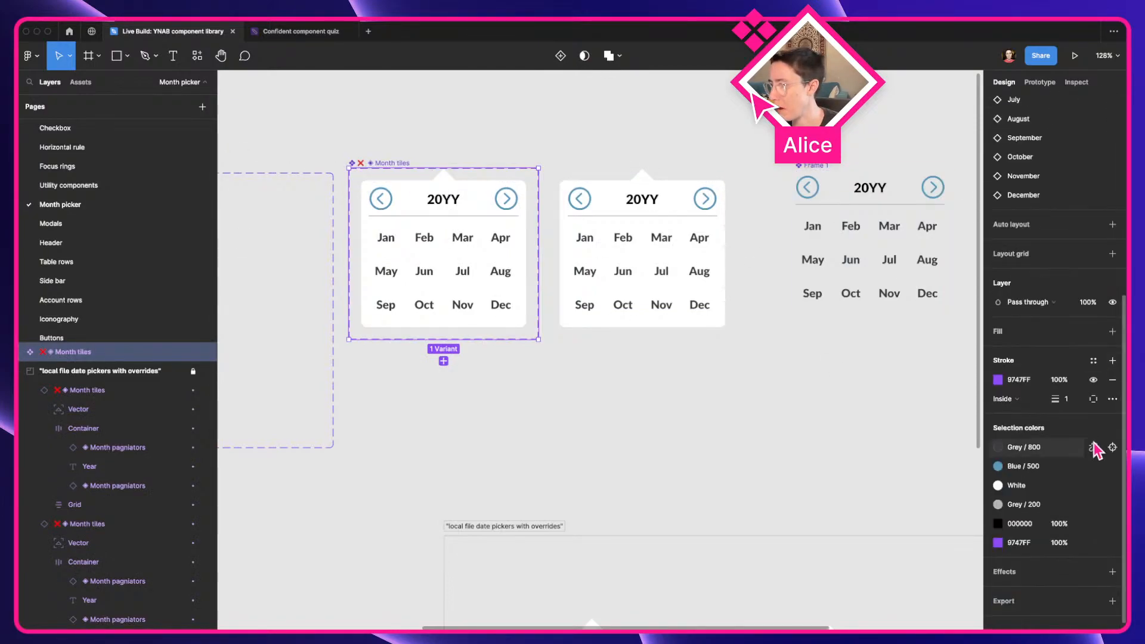
Add an FFC0C0 light red fill to the ❌ Month tiles component set
key(super+z)
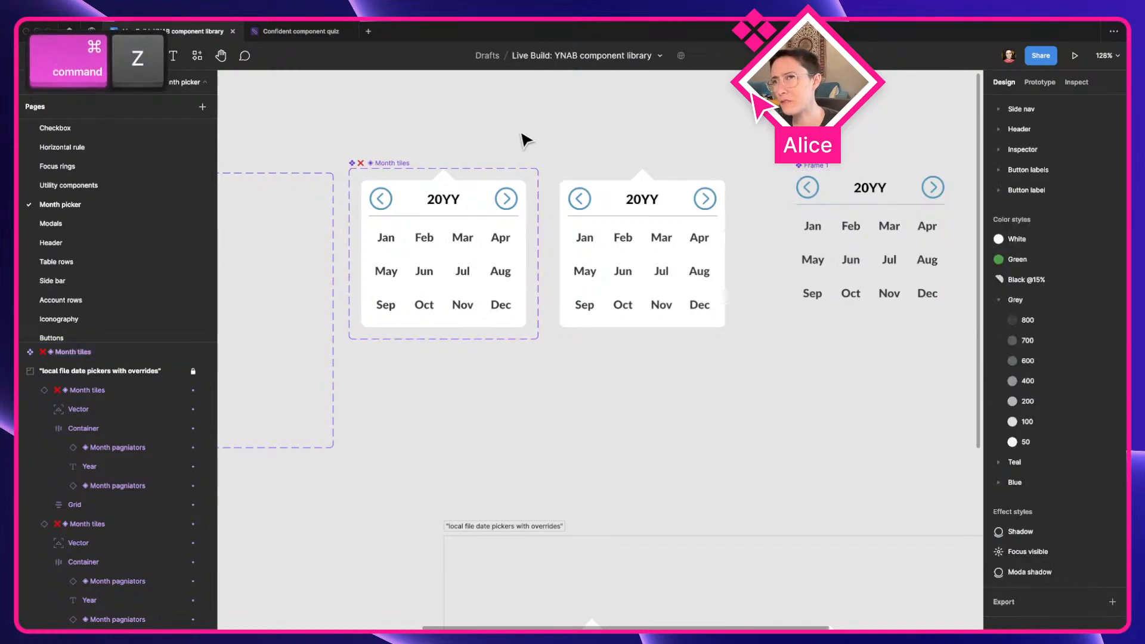
click(385, 164)
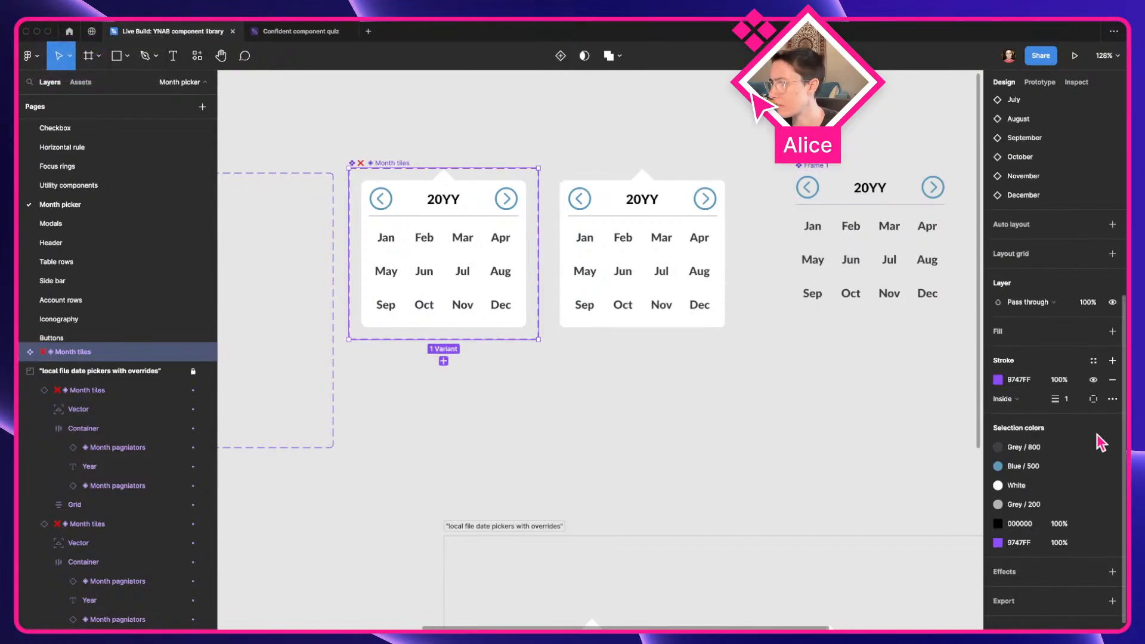
scroll(1101, 442, down, 1)
click(1113, 318)
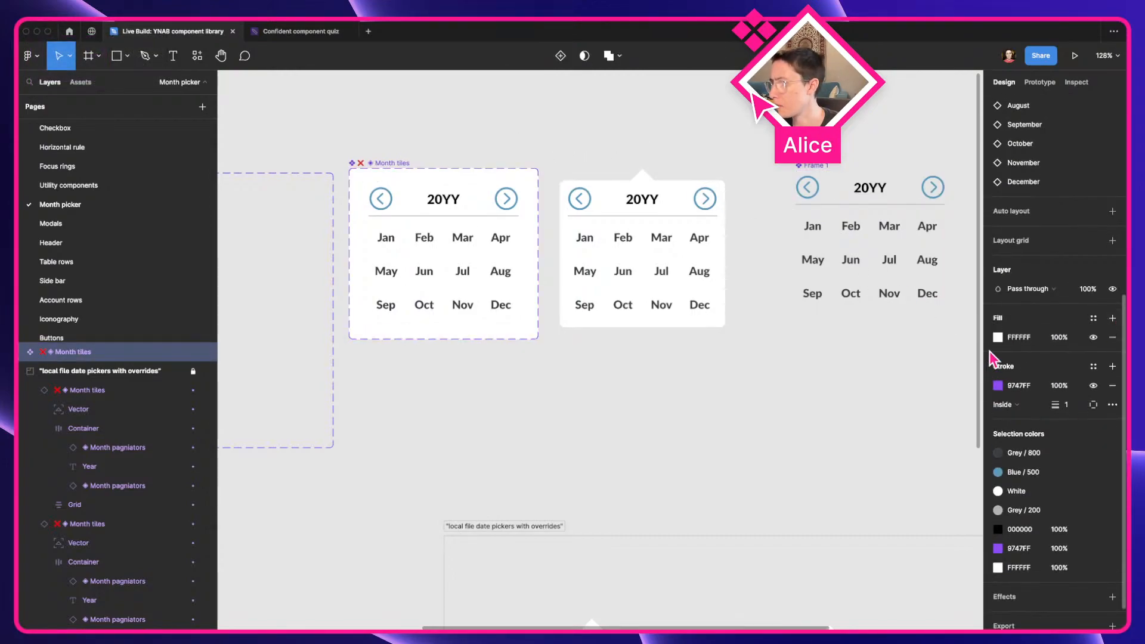
click(998, 338)
drag(912, 334, 876, 333)
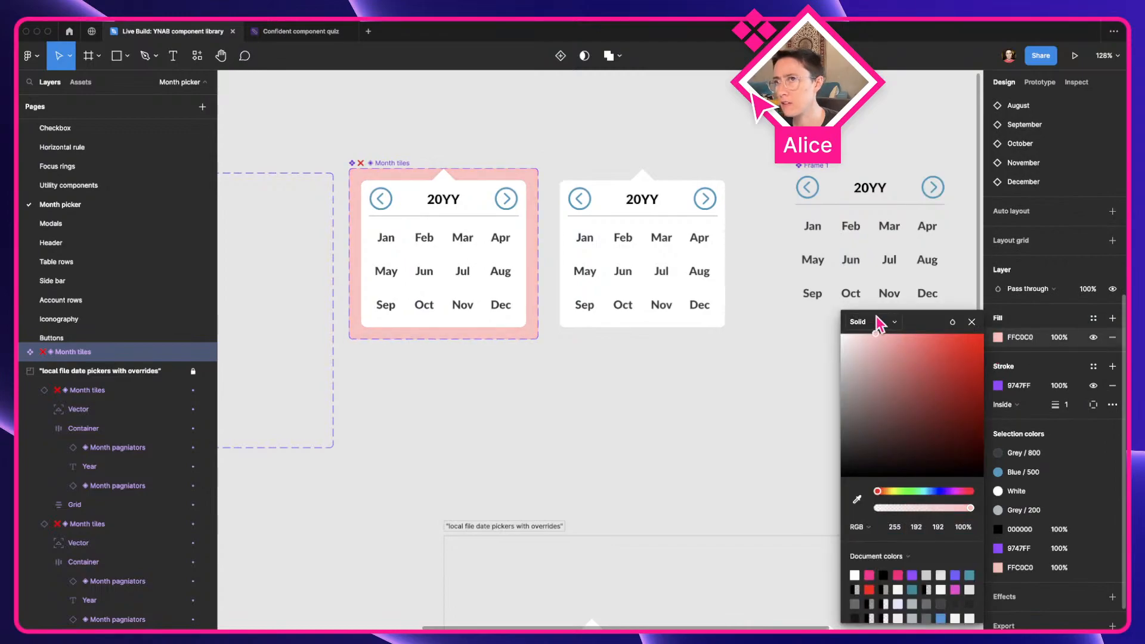
click(649, 395)
Look through the local component assets and show the thumbnails in the Month picker group
click(81, 82)
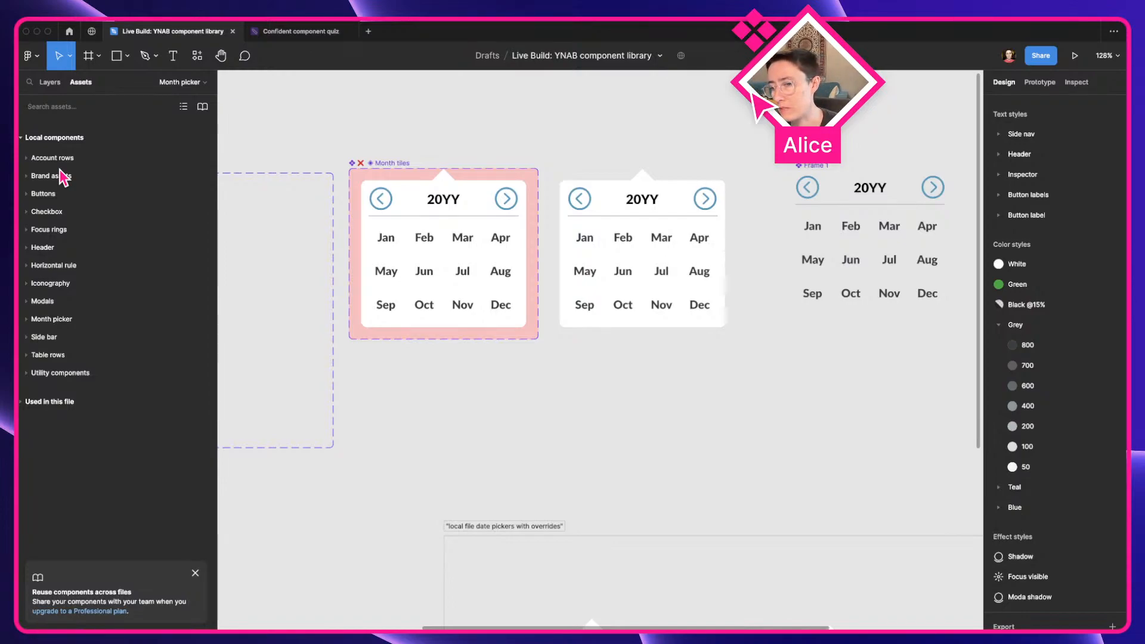
click(195, 573)
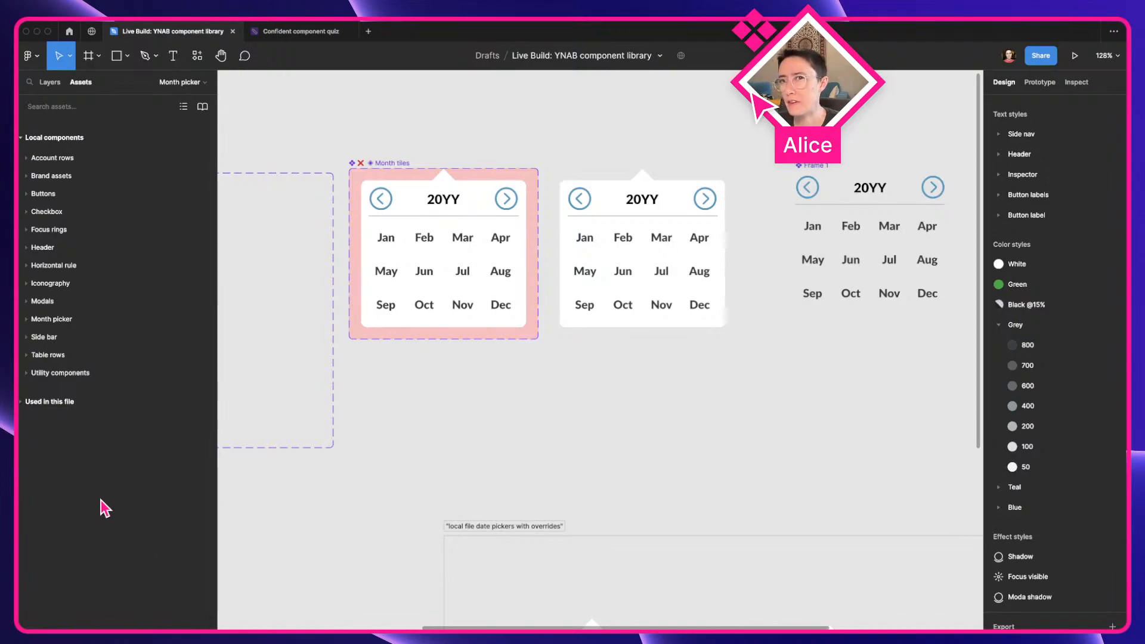
click(65, 301)
click(64, 300)
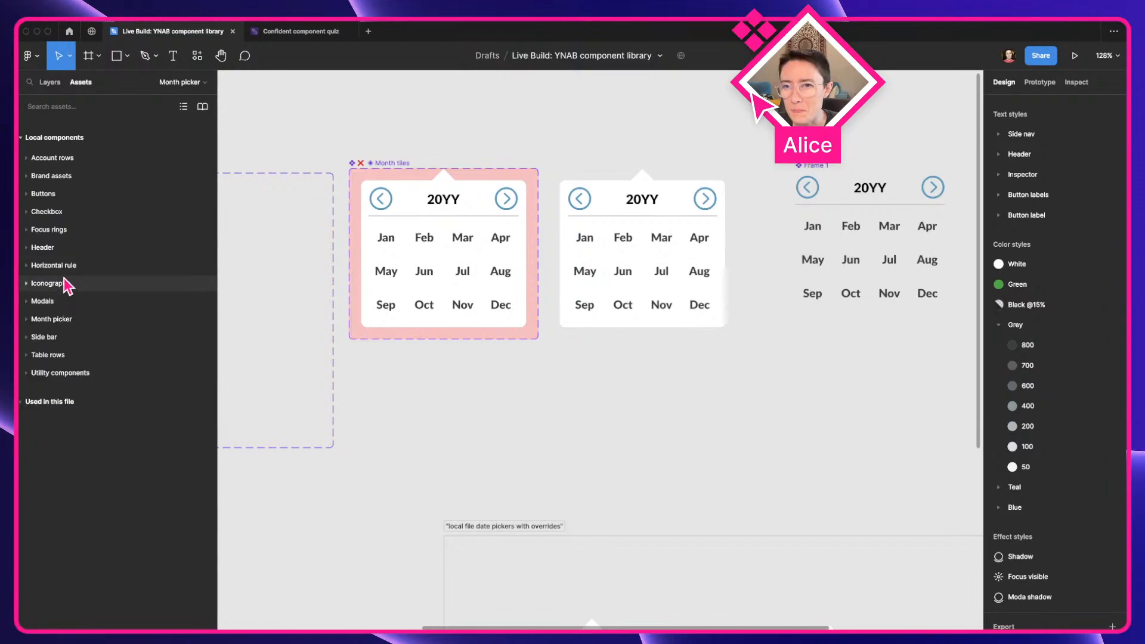
click(70, 321)
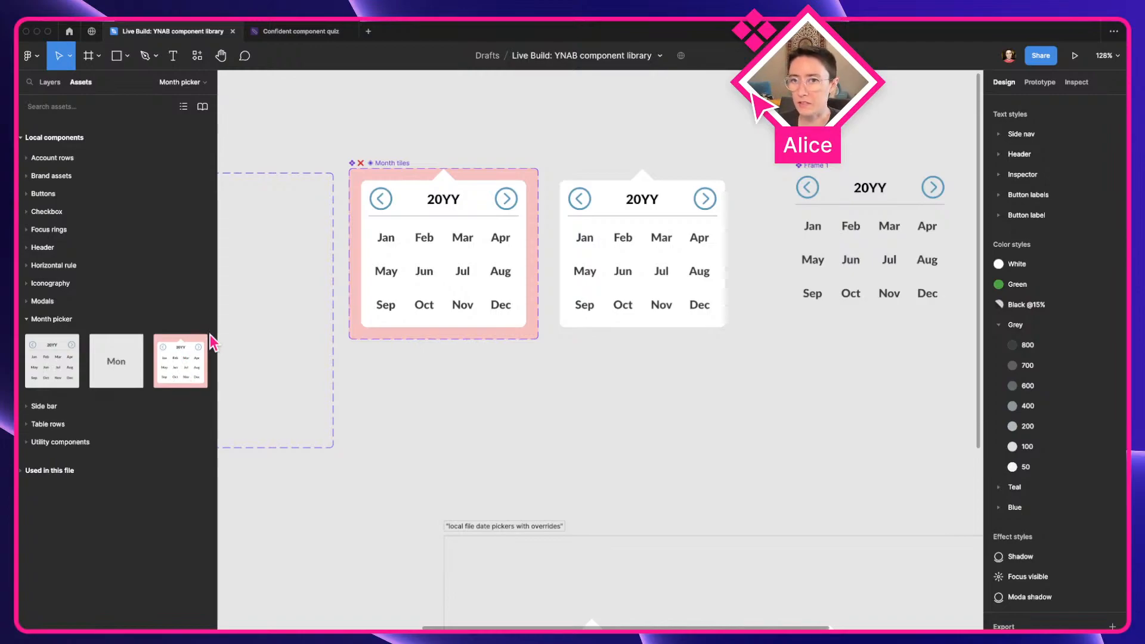
Add the description "Don't use this." to the ❌ Month tiles component set
click(394, 169)
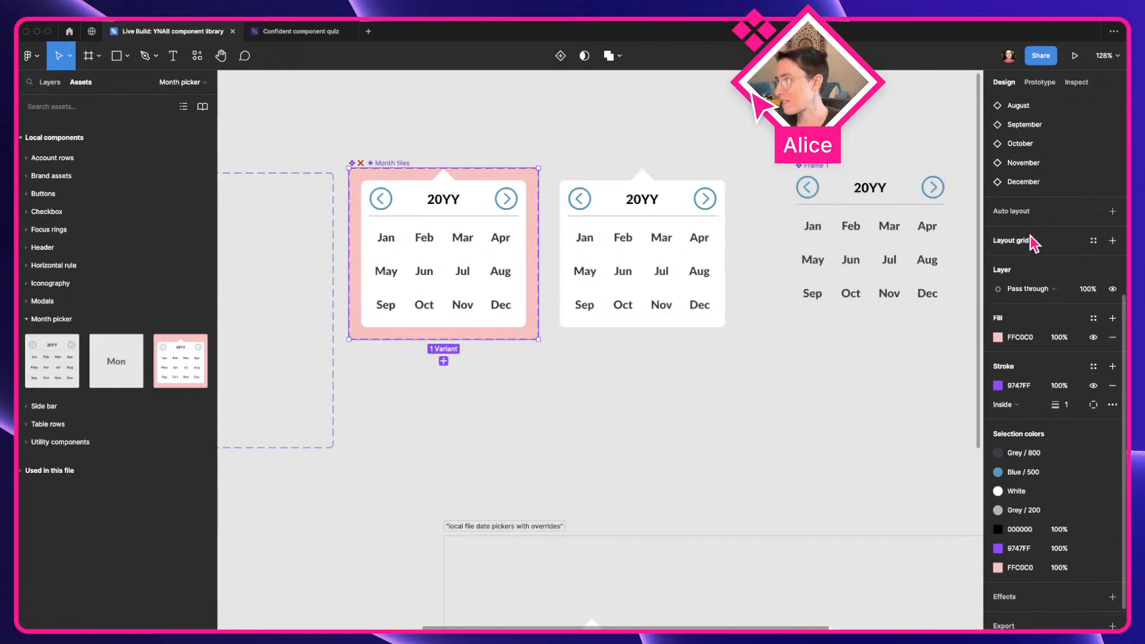
scroll(993, 268, up, 5)
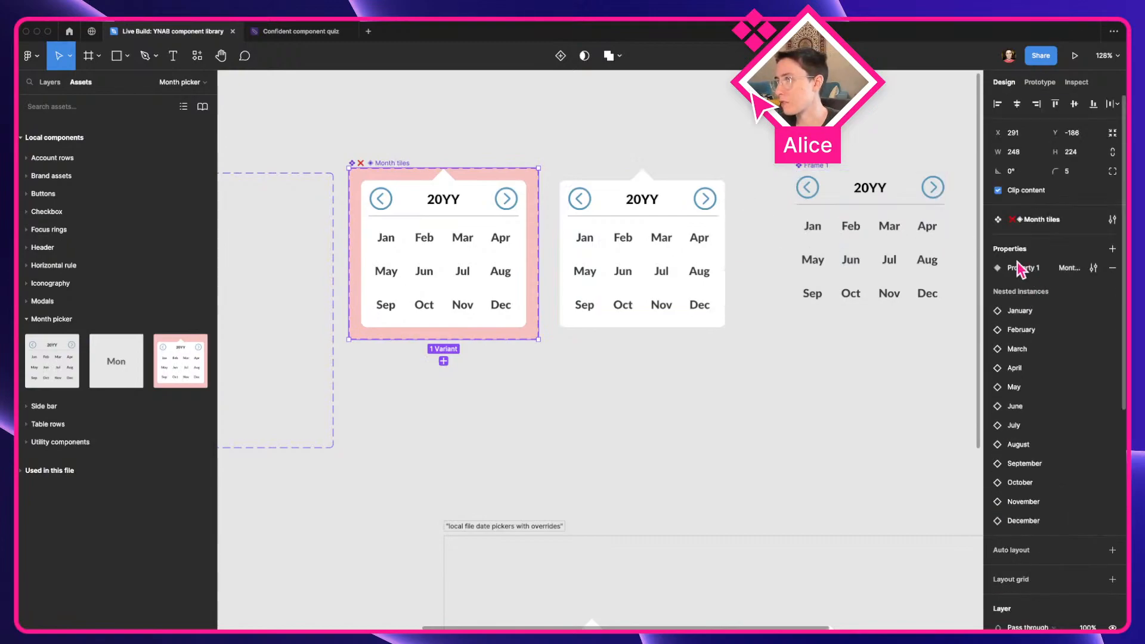
click(1112, 220)
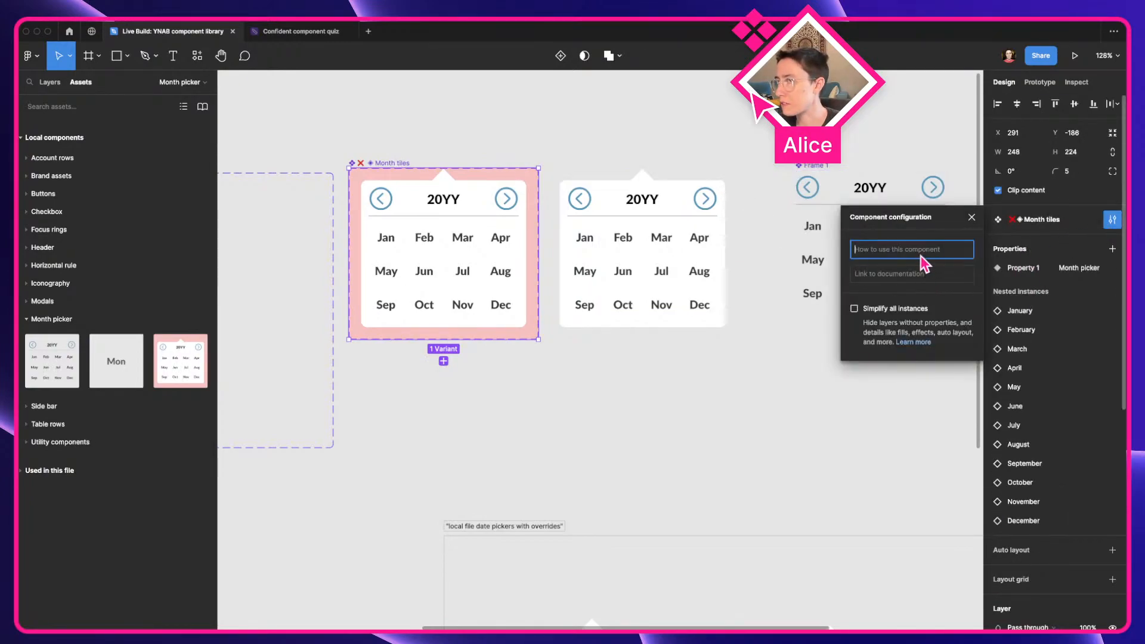
text(Don't )
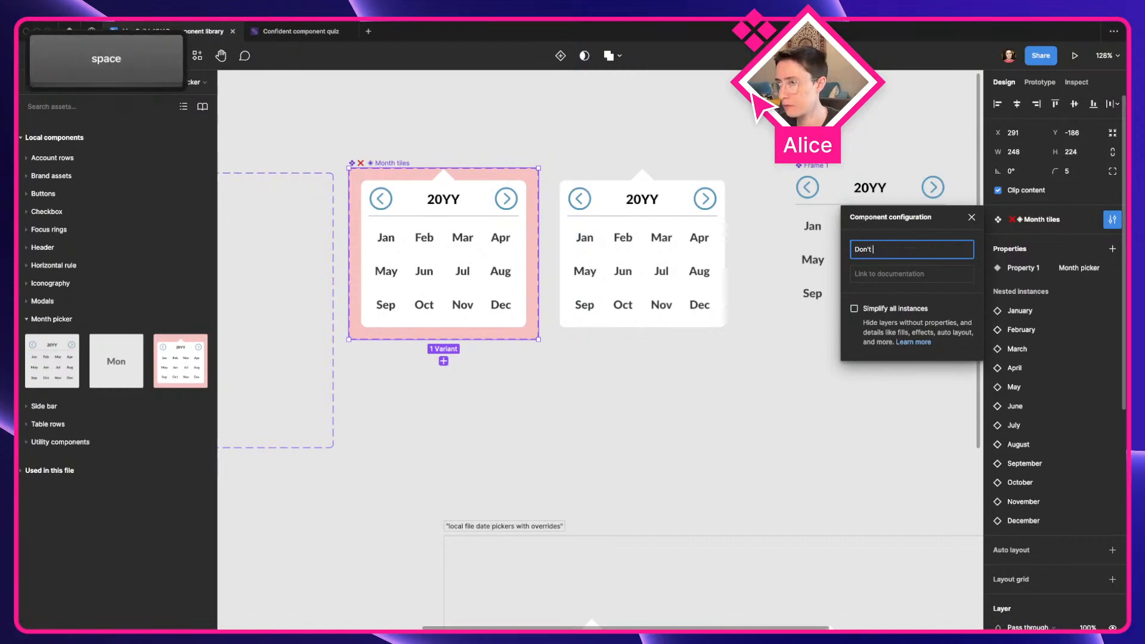
text(use this.)
click(723, 417)
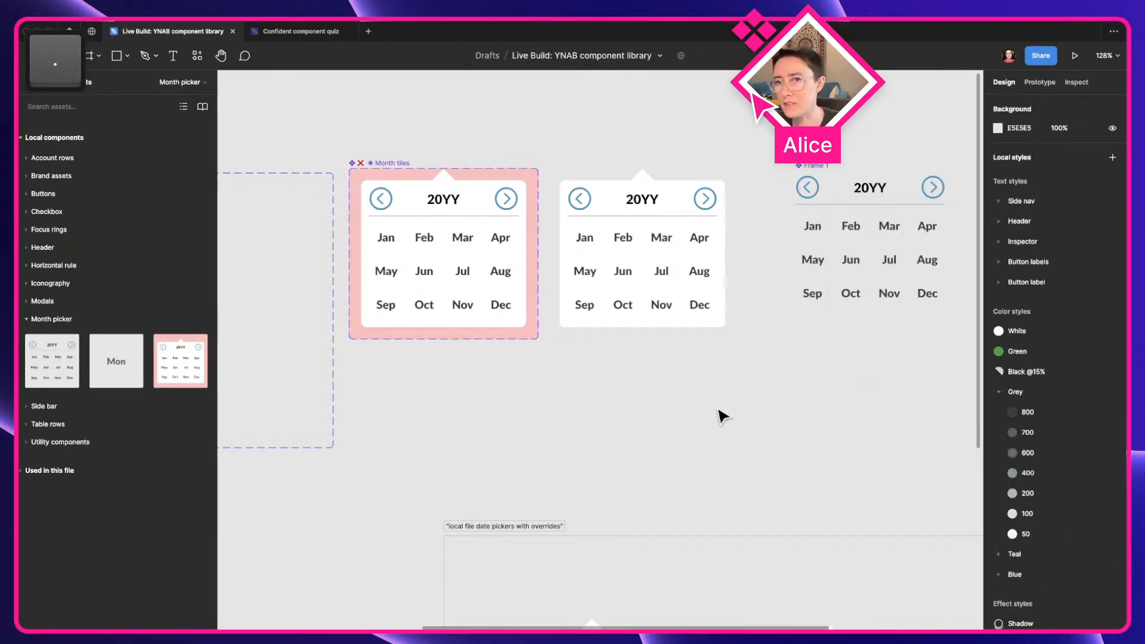
Check the old picker's description in the assets, show the assets as a list, and return to the layers
mouse_move(193, 373)
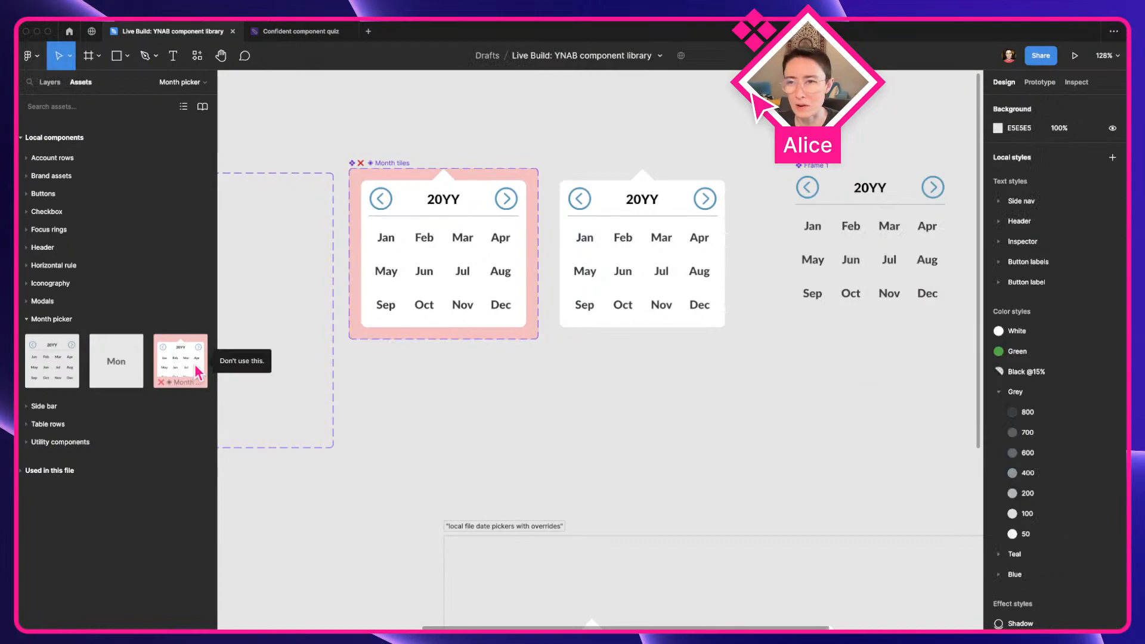
click(183, 106)
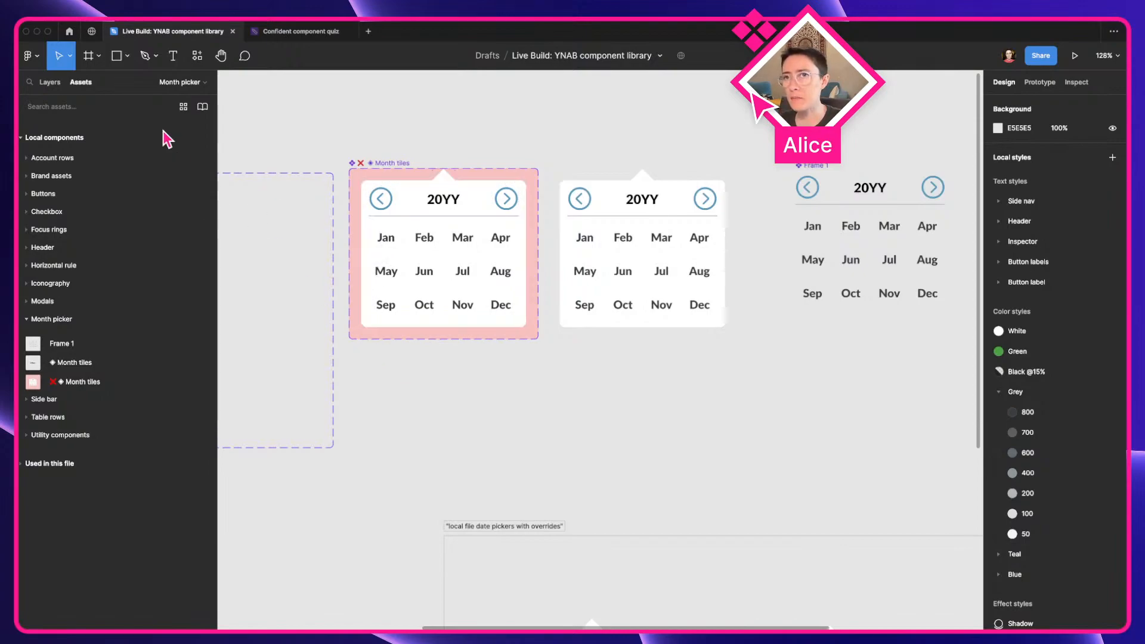
click(174, 87)
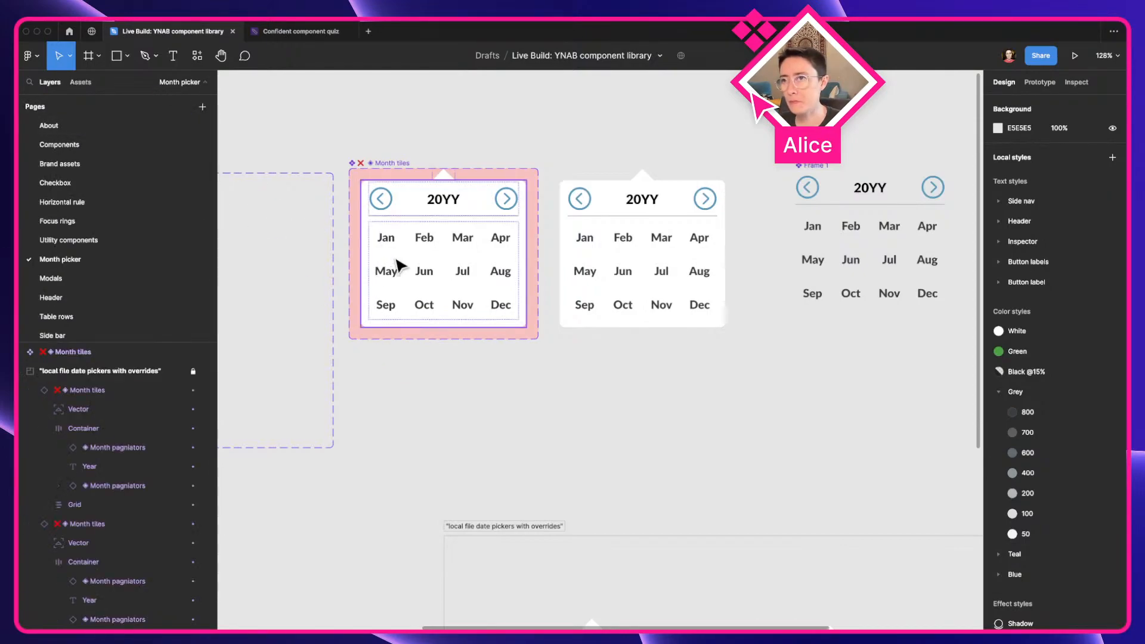
Take the old month picker component out of its component set and remove the ❌ from its name
click(368, 164)
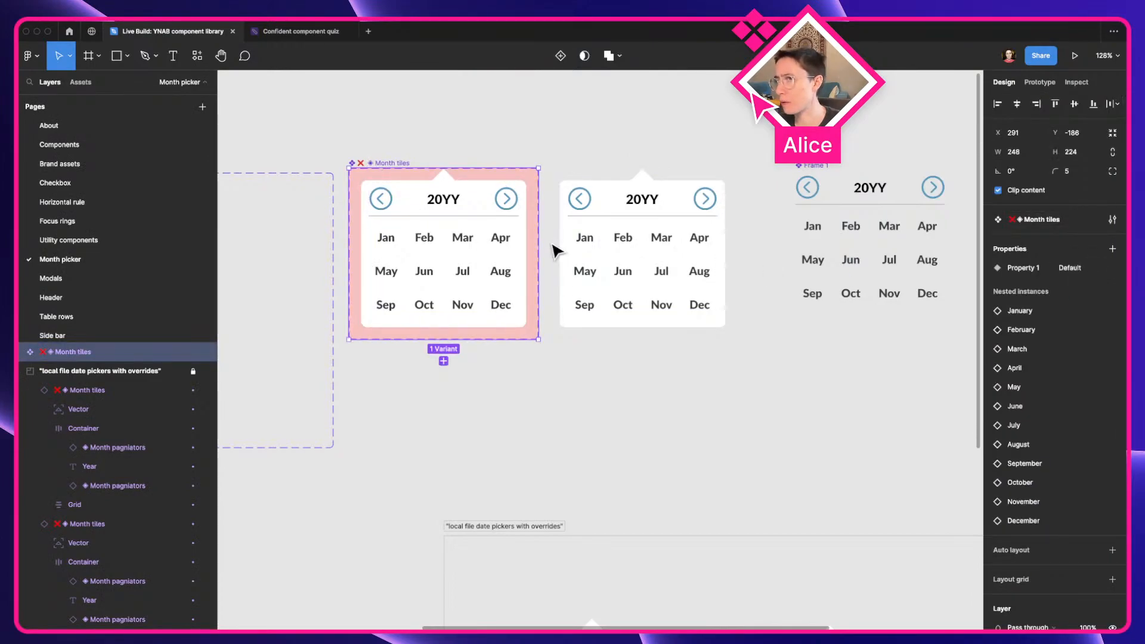
click(445, 239)
mouse_move(445, 240)
mouse_down()
mouse_move(609, 421)
mouse_move(440, 263)
mouse_move(442, 247)
mouse_up()
key(super+r)
key(Left)
key(shift+Right)
key(BackSpace)
key(Return)
click(703, 430)
click(464, 295)
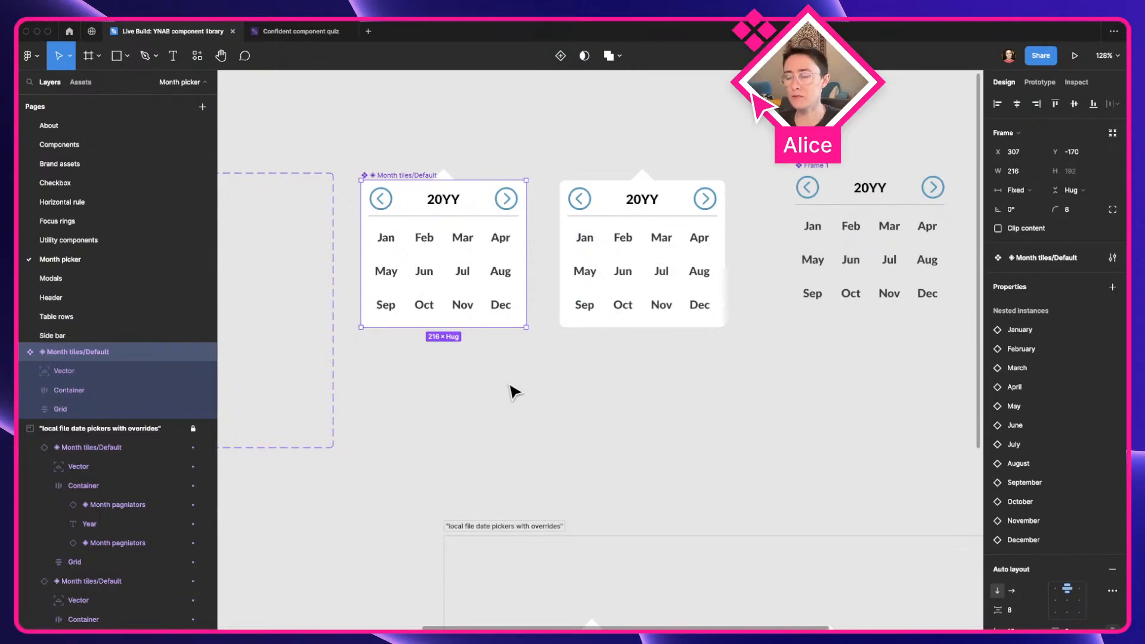
Examine the month picker instances inside the "local file date pickers with overrides" frame
scroll(514, 392, down, 5)
click(617, 371)
drag(617, 371, 550, 349)
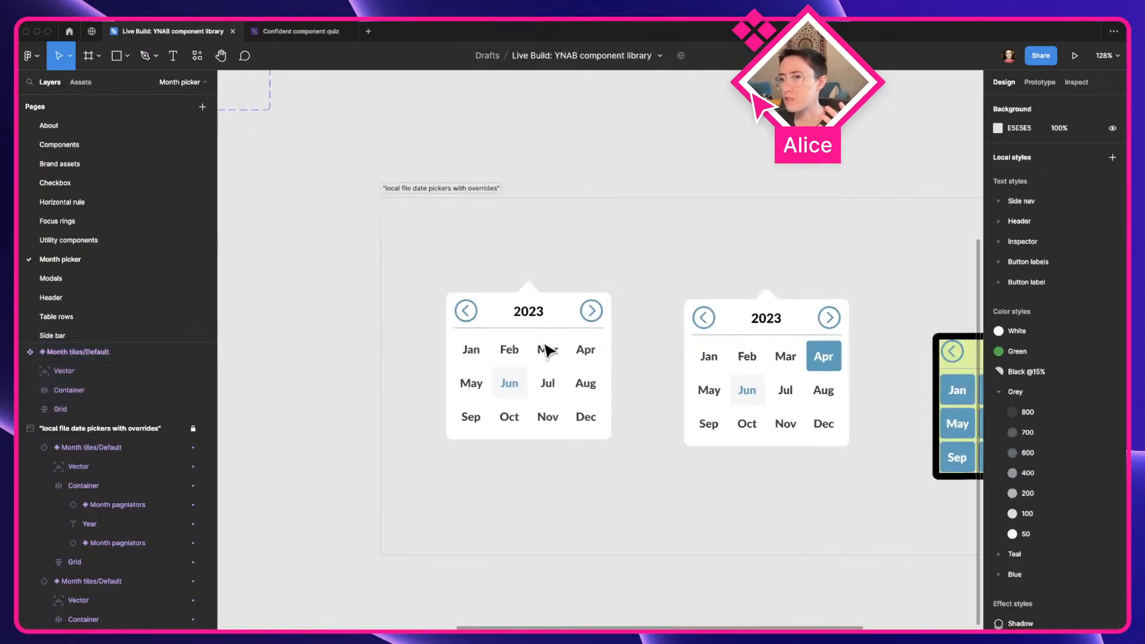
scroll(550, 350, up, 5)
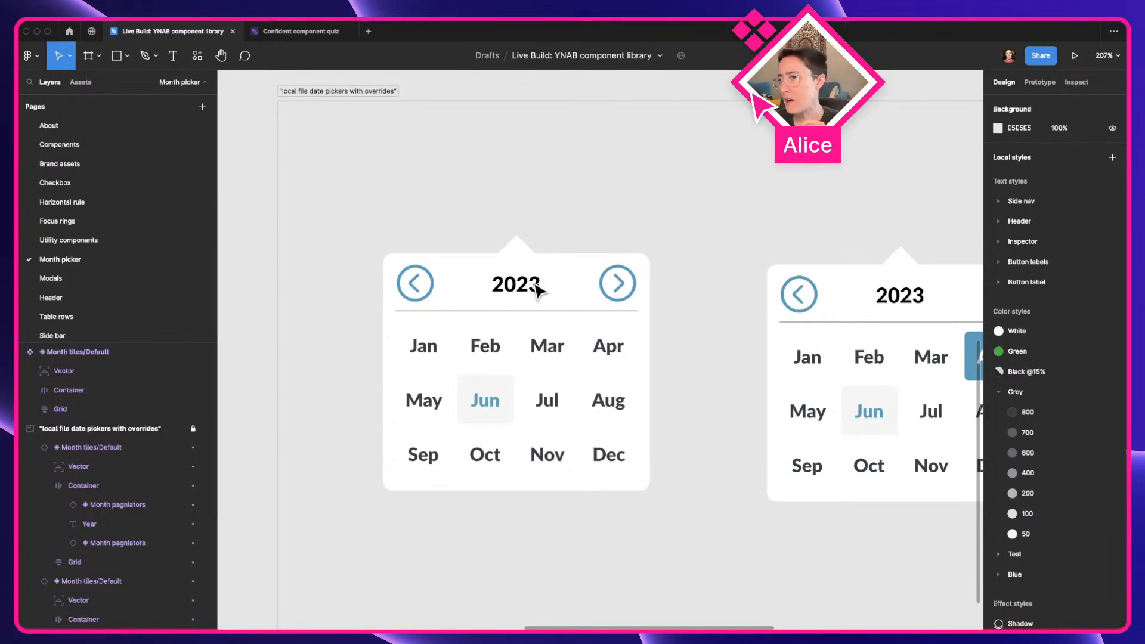
scroll(536, 288, down, 3)
key(a)
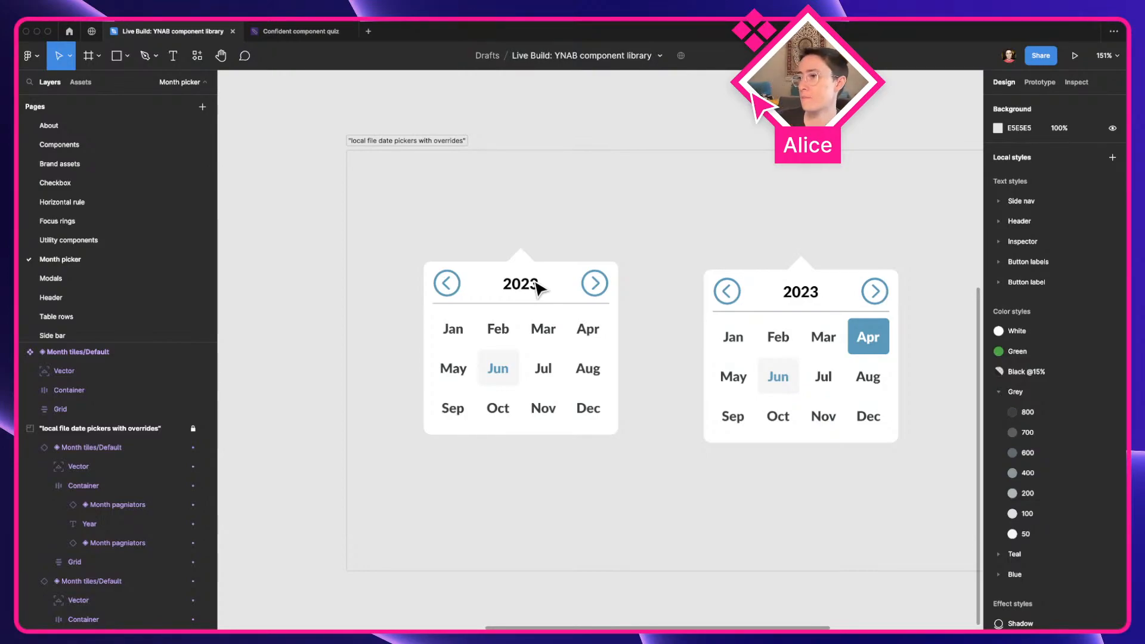
scroll(539, 285, down, 3)
scroll(539, 278, up, 6)
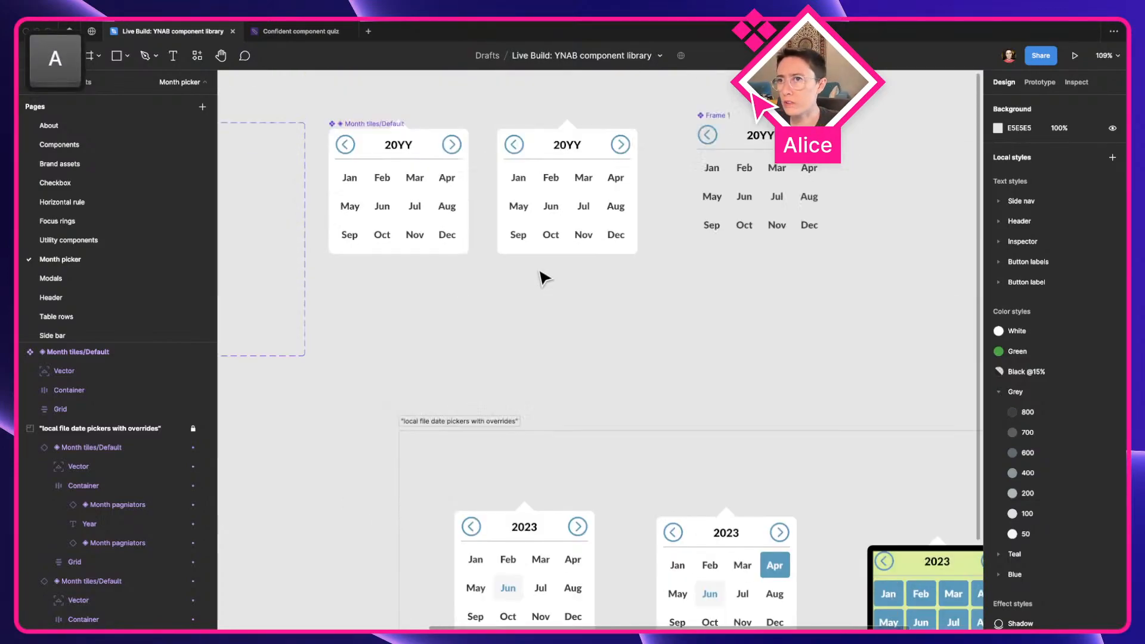
Duplicate the modal instance directly below the original and reset all overrides on the copy
click(369, 194)
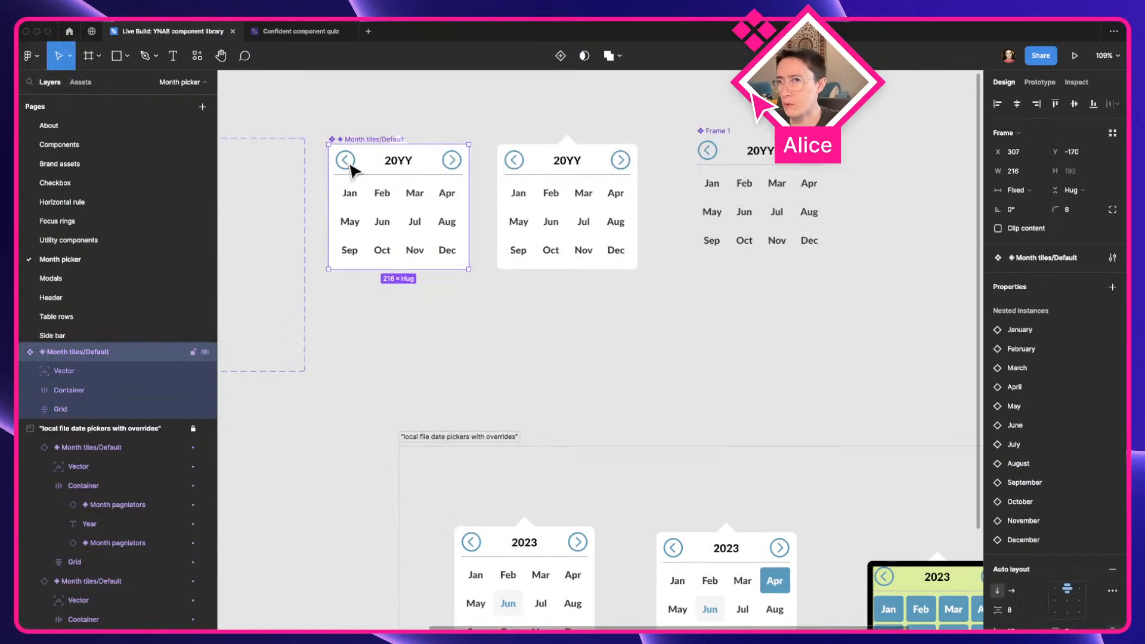
scroll(360, 173, up, 3)
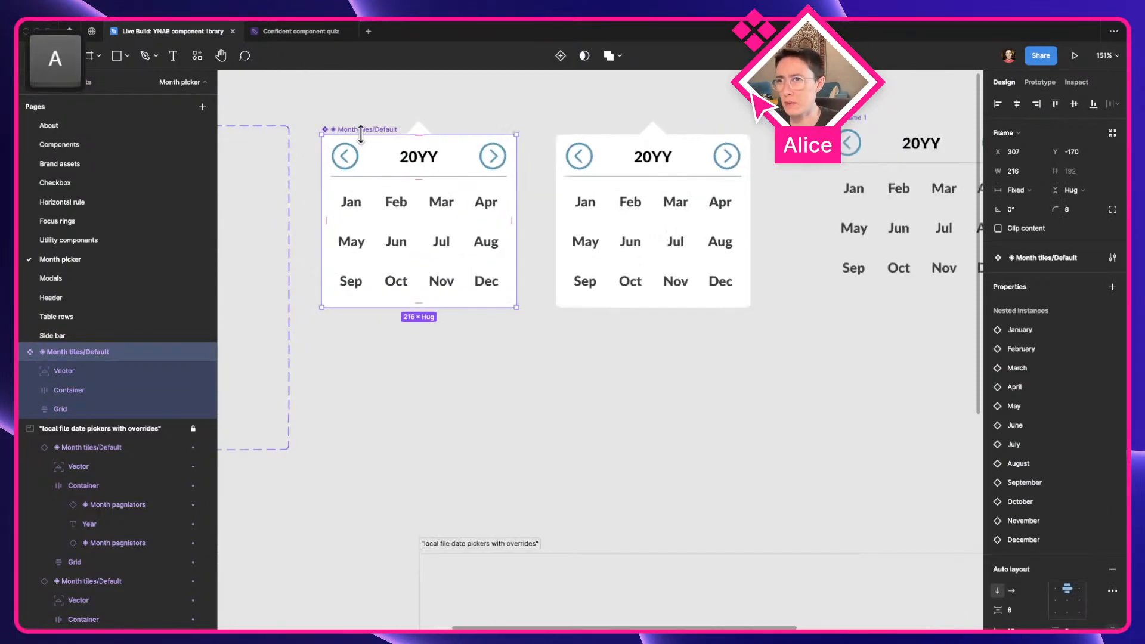
click(650, 201)
alt+drag(631, 200, 632, 392)
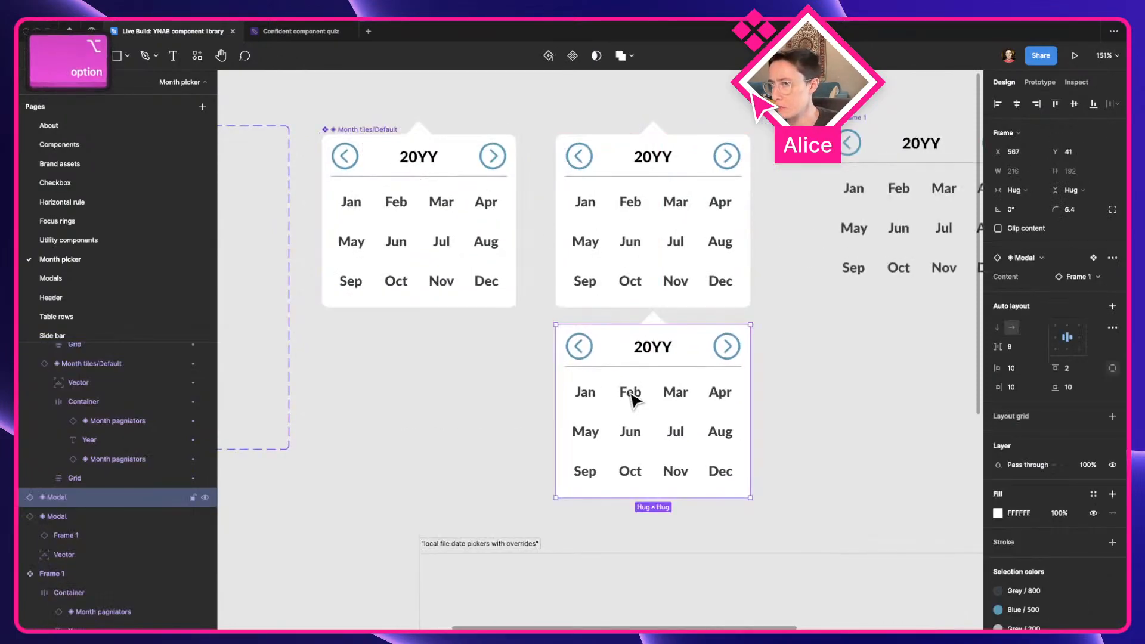
right_click(632, 394)
click(668, 481)
click(614, 456)
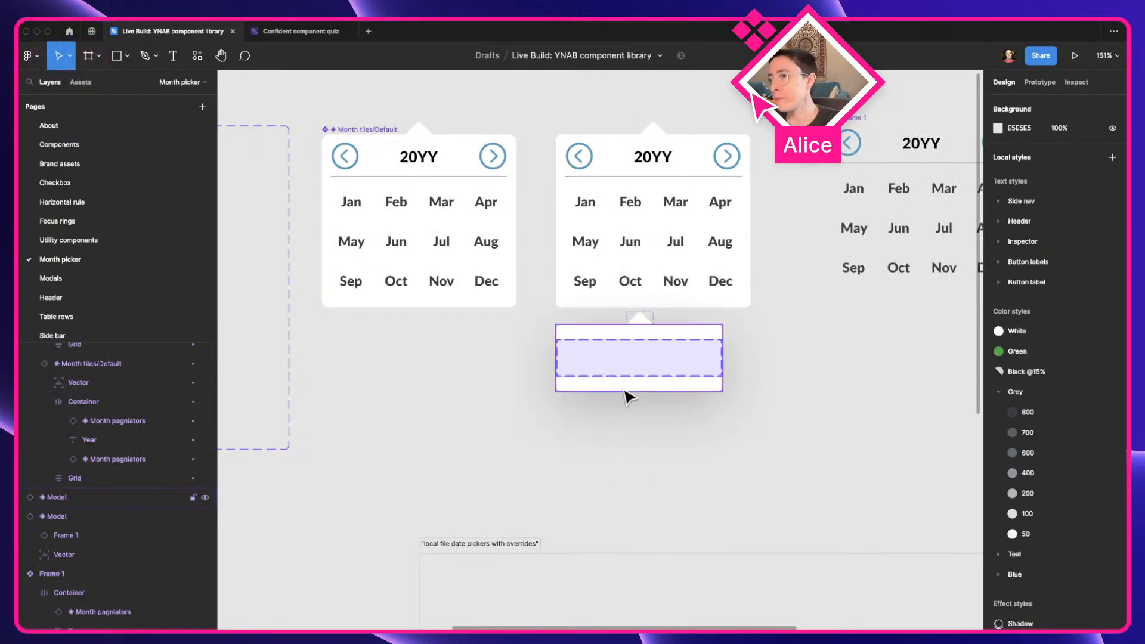
Move the reset modal copy into the Month tiles/Default component above its year header, and check the overridden date pickers
ctrl+scroll(627, 388, down, 5)
drag(621, 391, 580, 333)
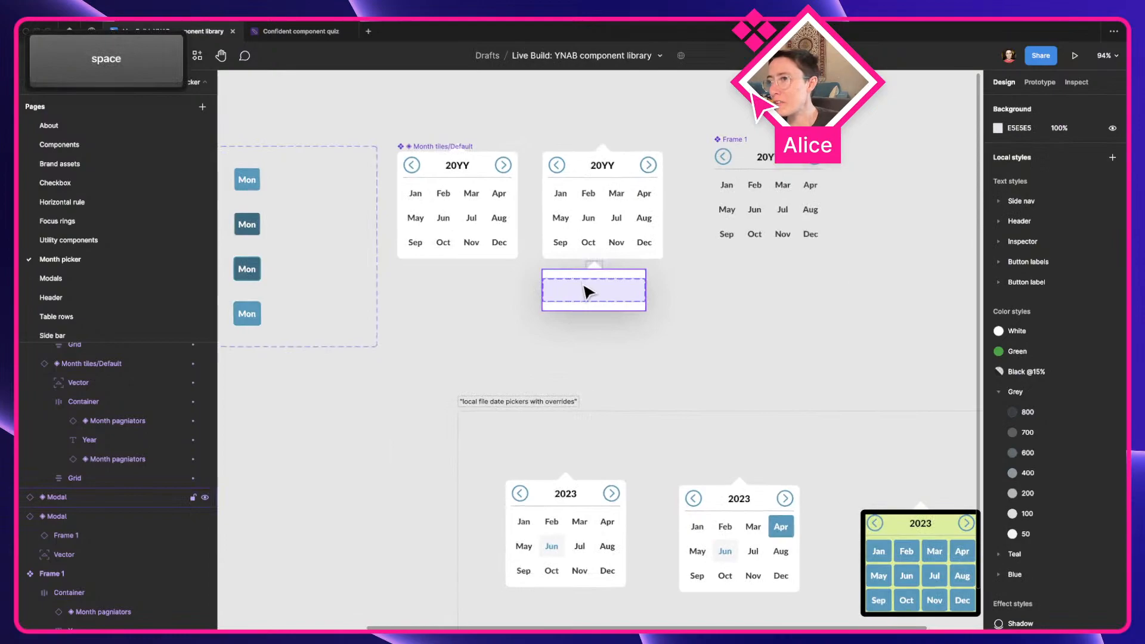
click(457, 168)
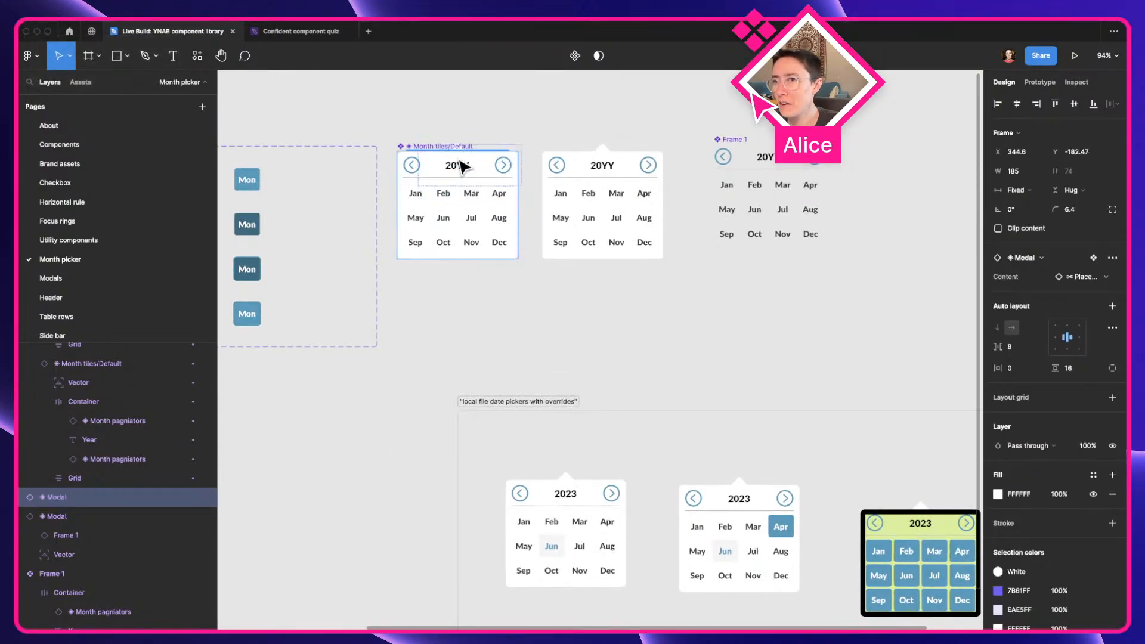
drag(462, 167, 463, 167)
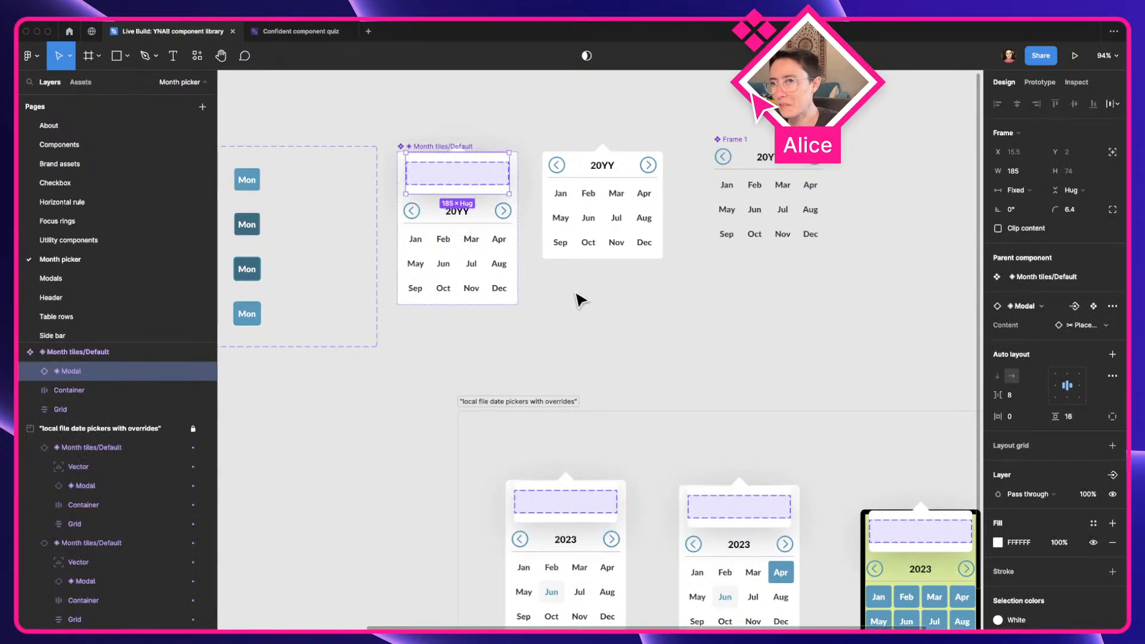
scroll(581, 300, down, 3)
drag(680, 422, 542, 388)
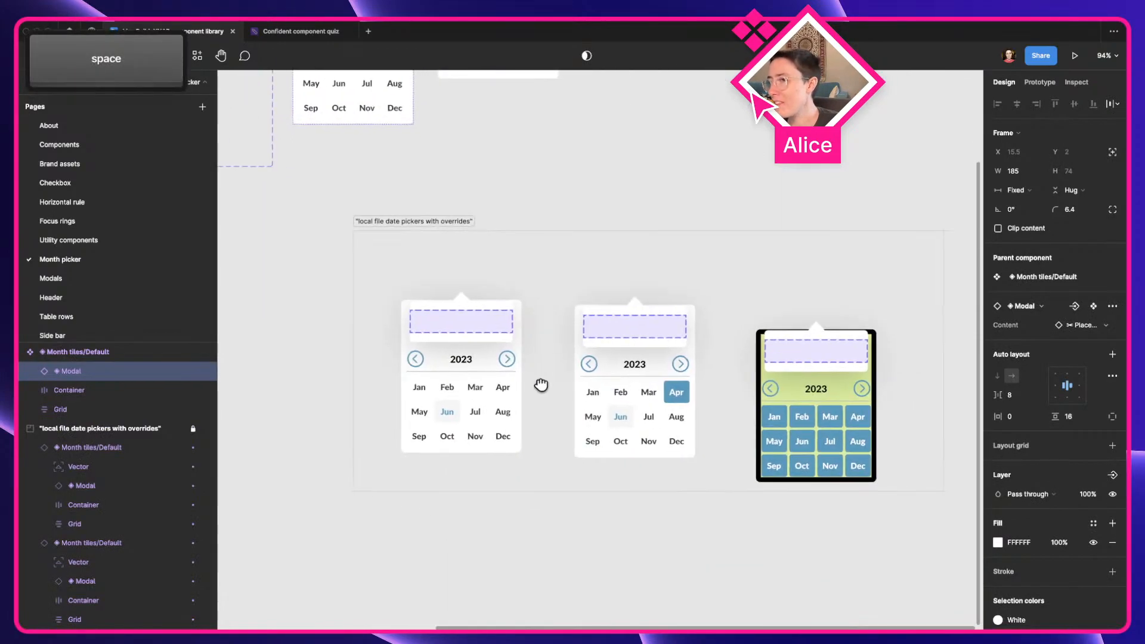
scroll(583, 380, up, 3)
scroll(491, 365, down, 3)
drag(384, 282, 520, 472)
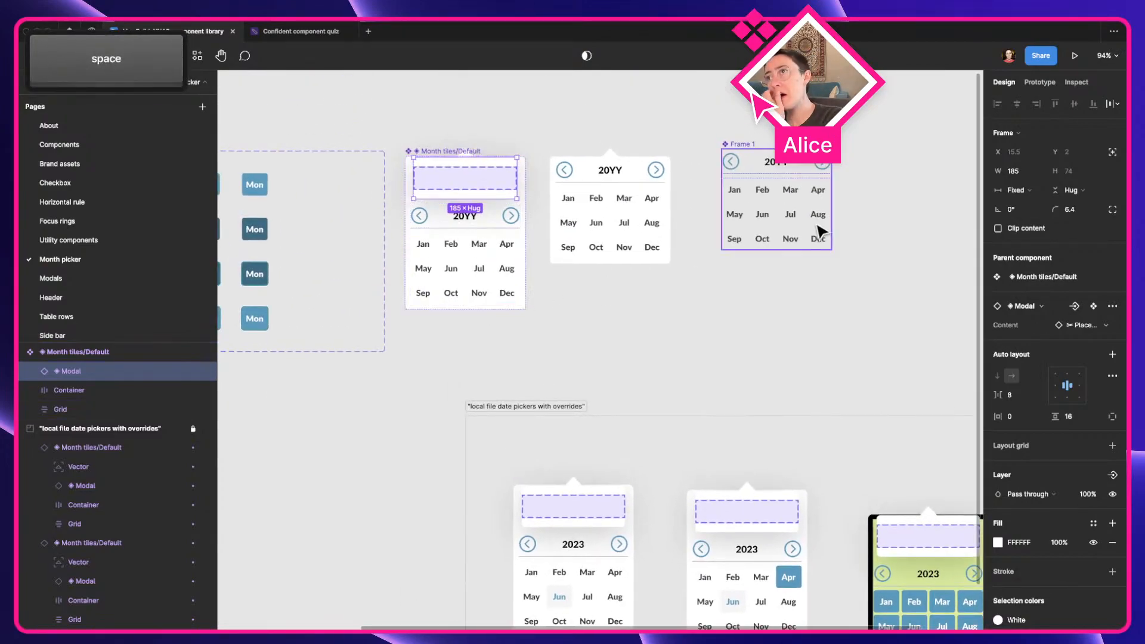
Move the Frame 1 component closer to the standalone month picker and rename it to a single period
click(802, 206)
drag(802, 206, 761, 233)
key(super+r)
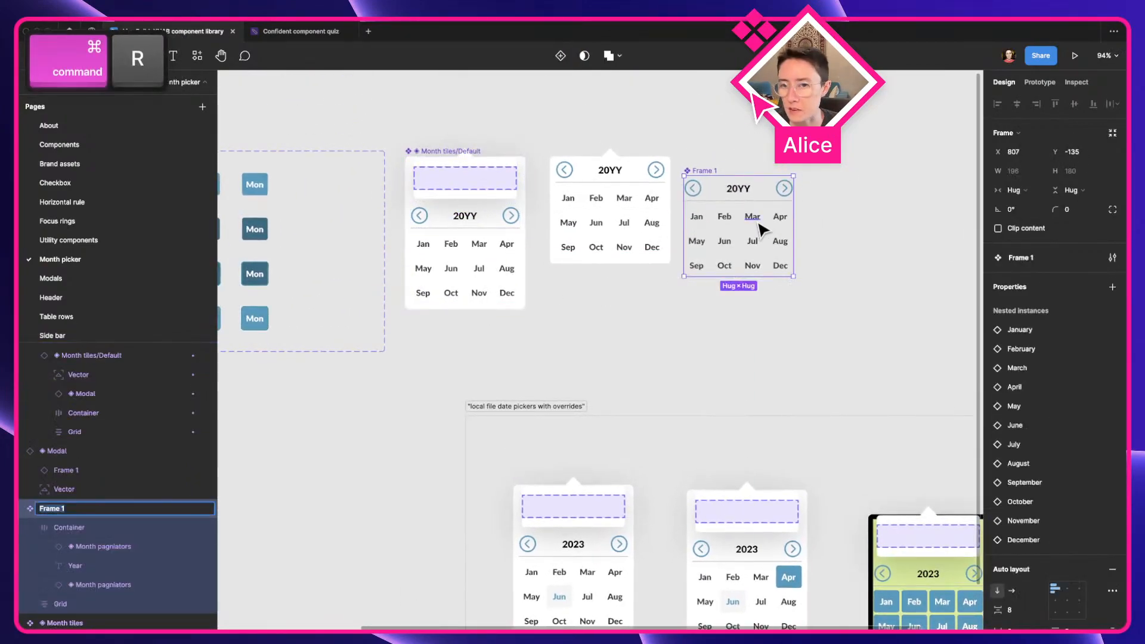
text(.)
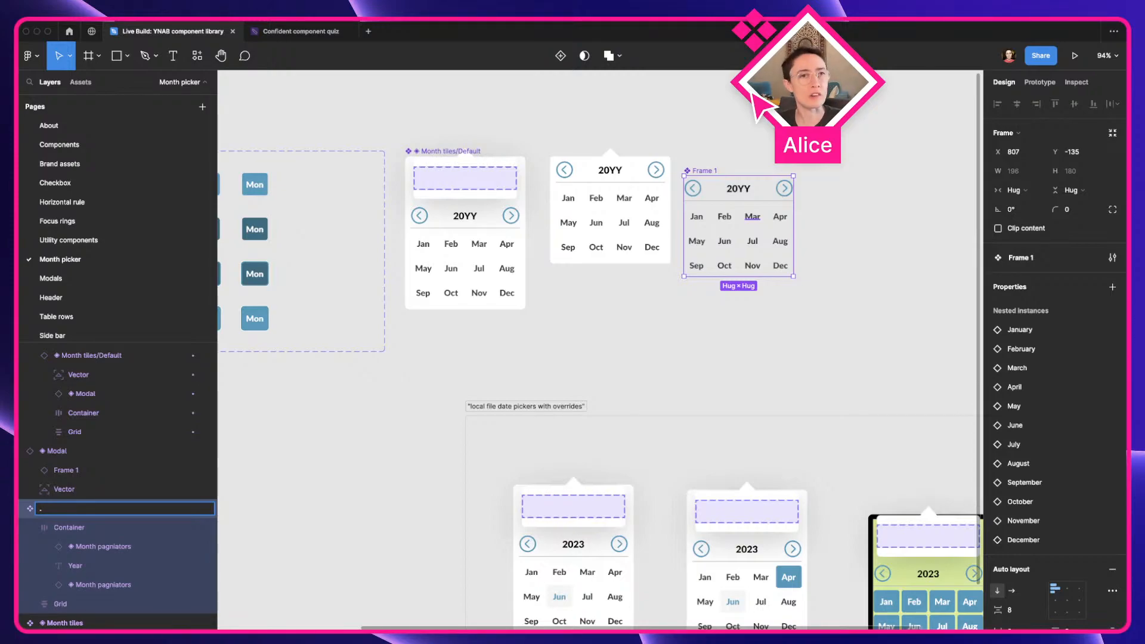
scroll(849, 222, up, 5)
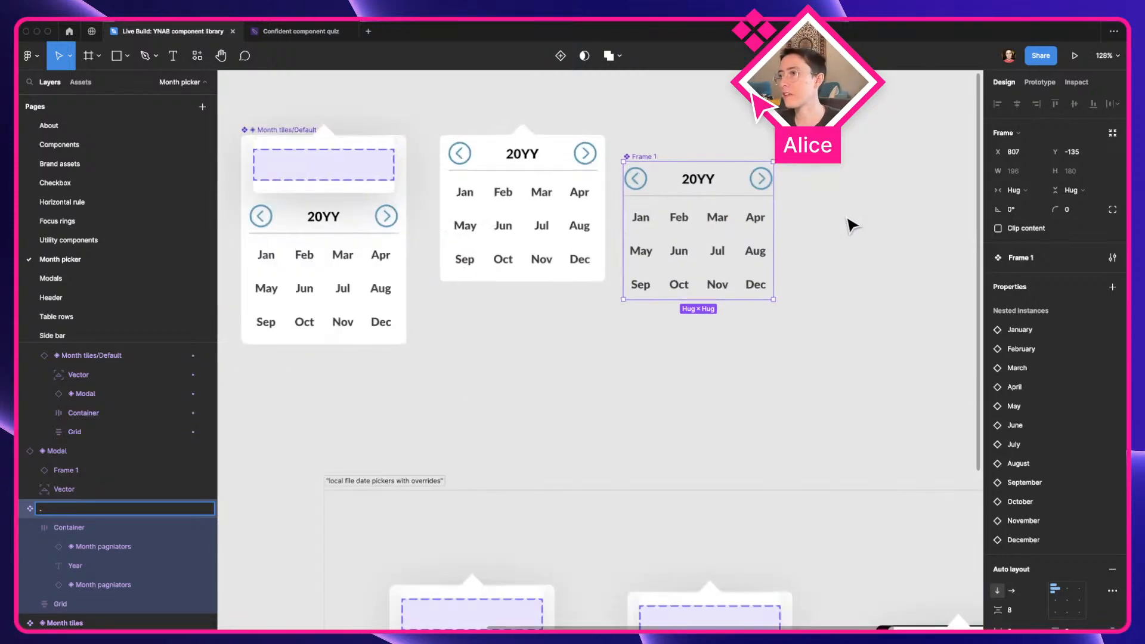
key(a)
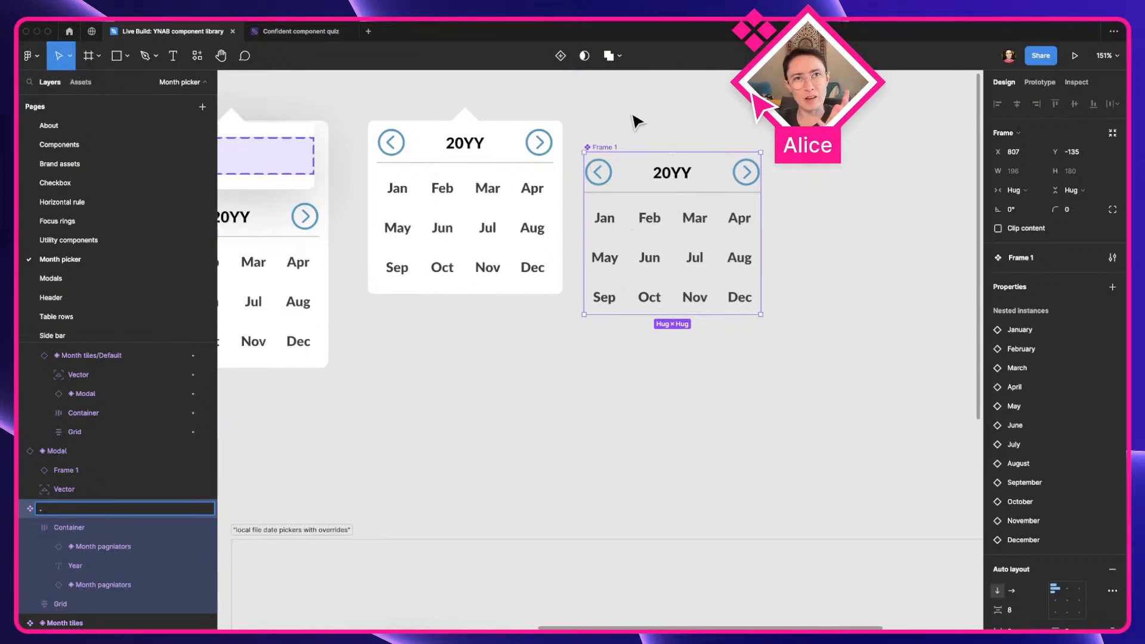
key(Return)
scroll(444, 114, left, 2)
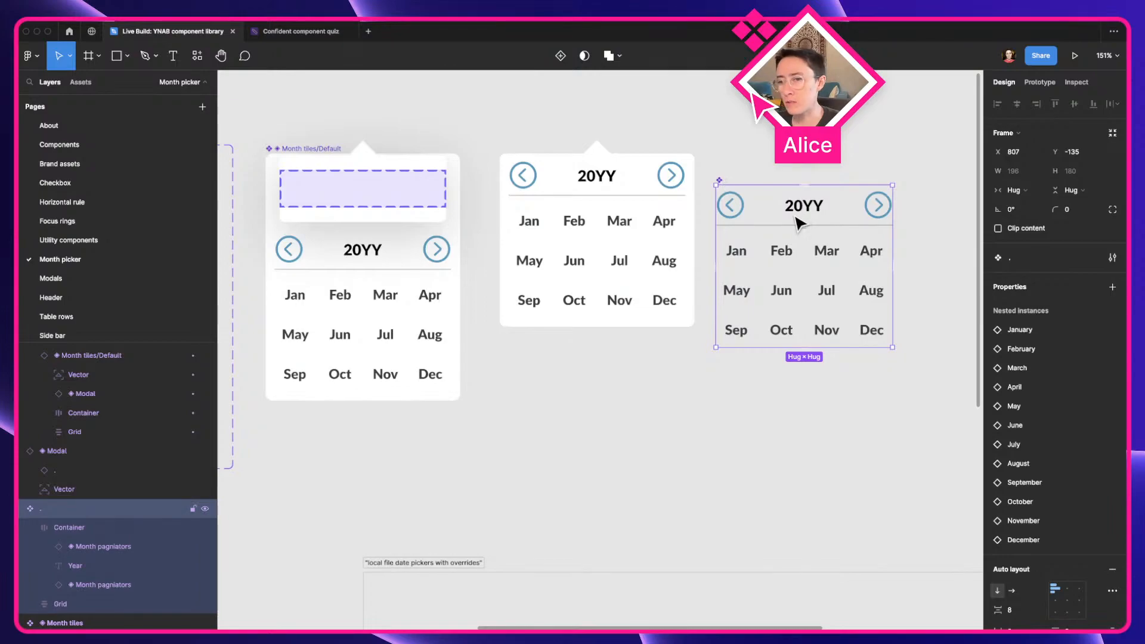
Complete the component's name after the period so it reads .◈MonthPickerContent
key(super+r)
key(Right)
key(ctrl+super+space)
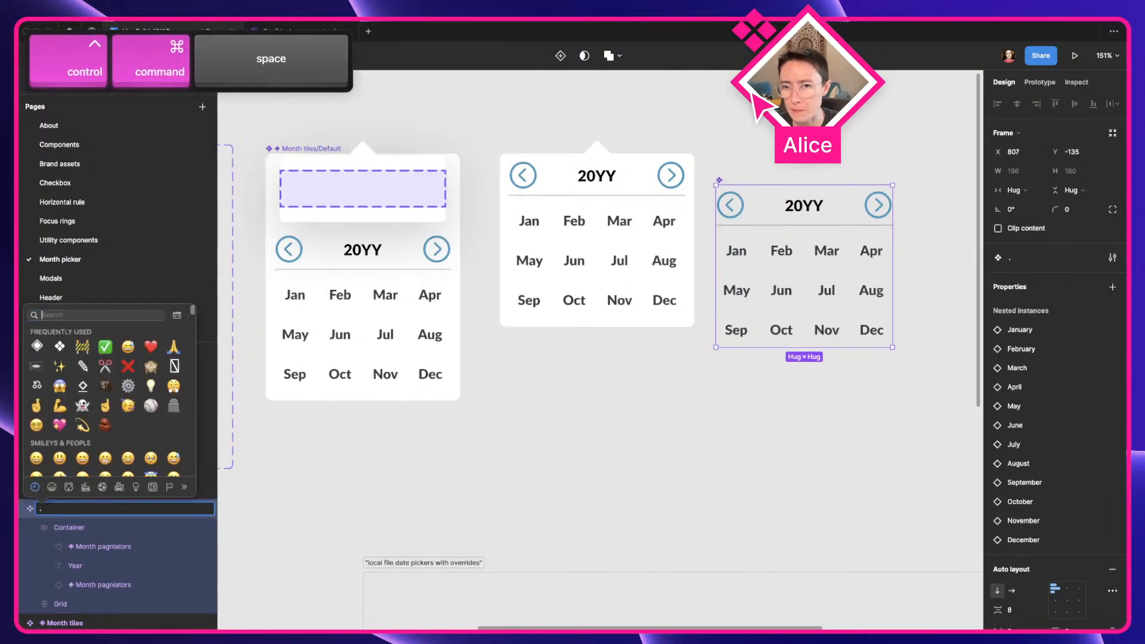
key(Return)
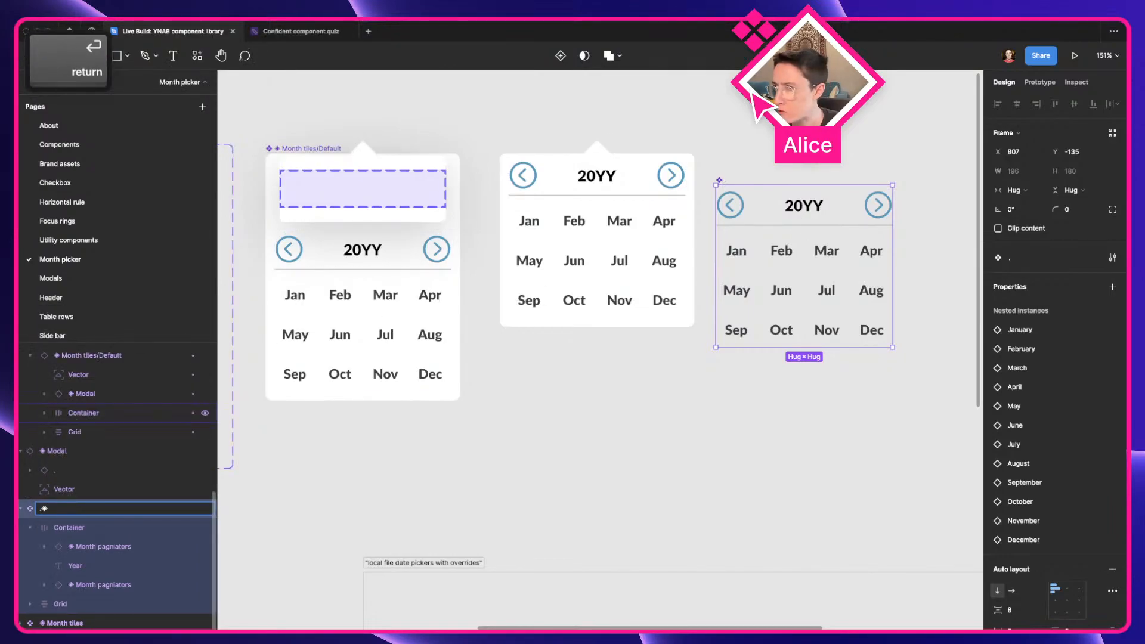
key(BackSpace)
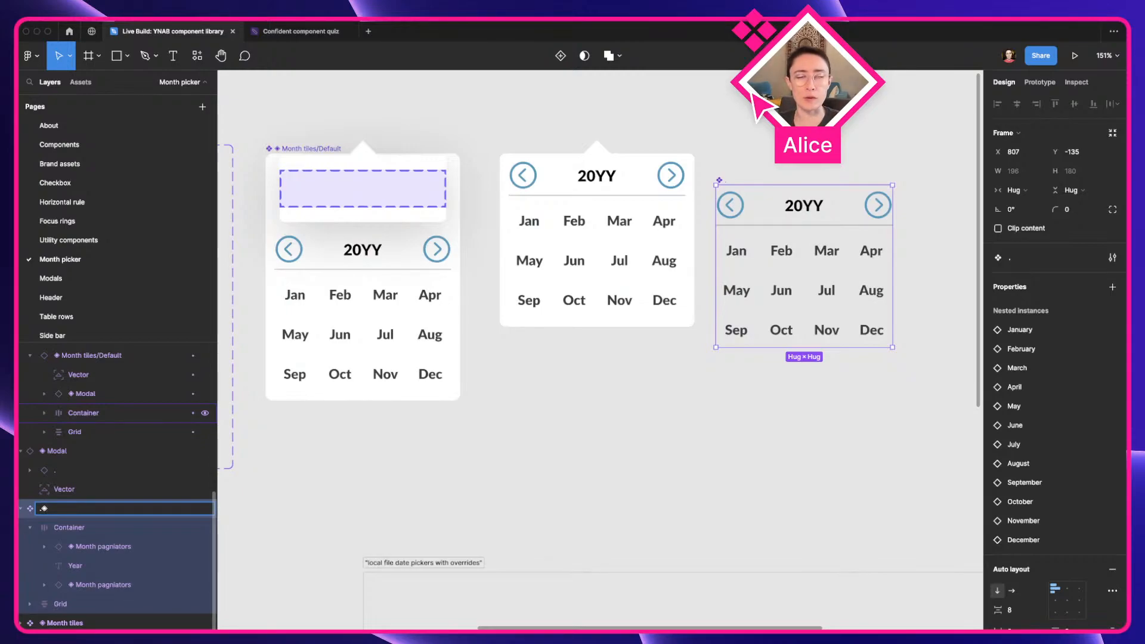
text(Mo)
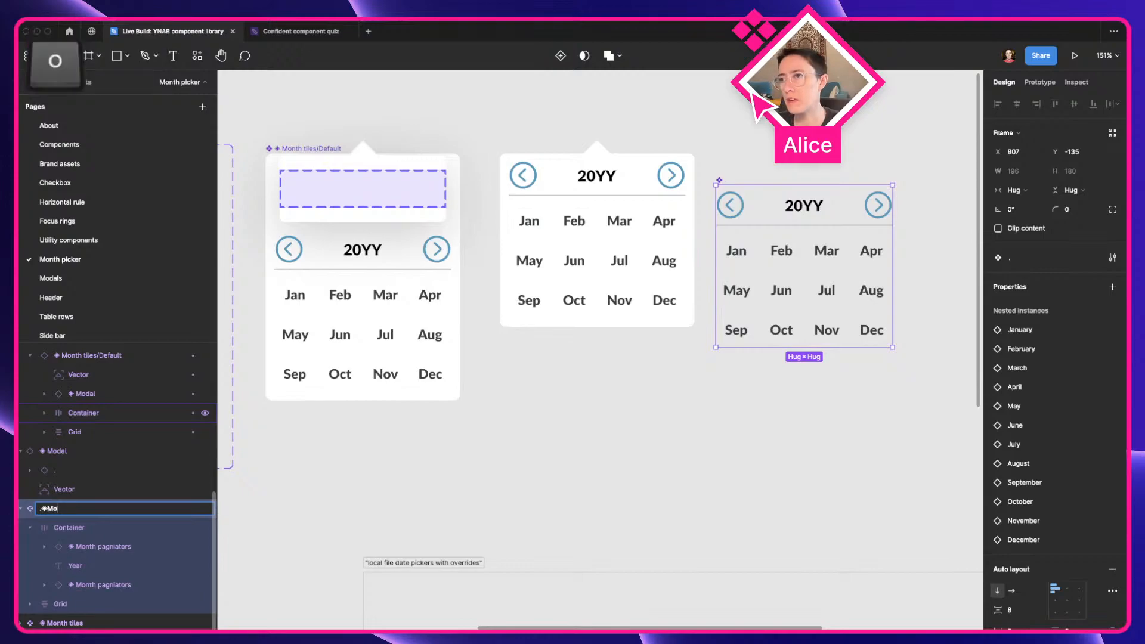
text(nthPicker)
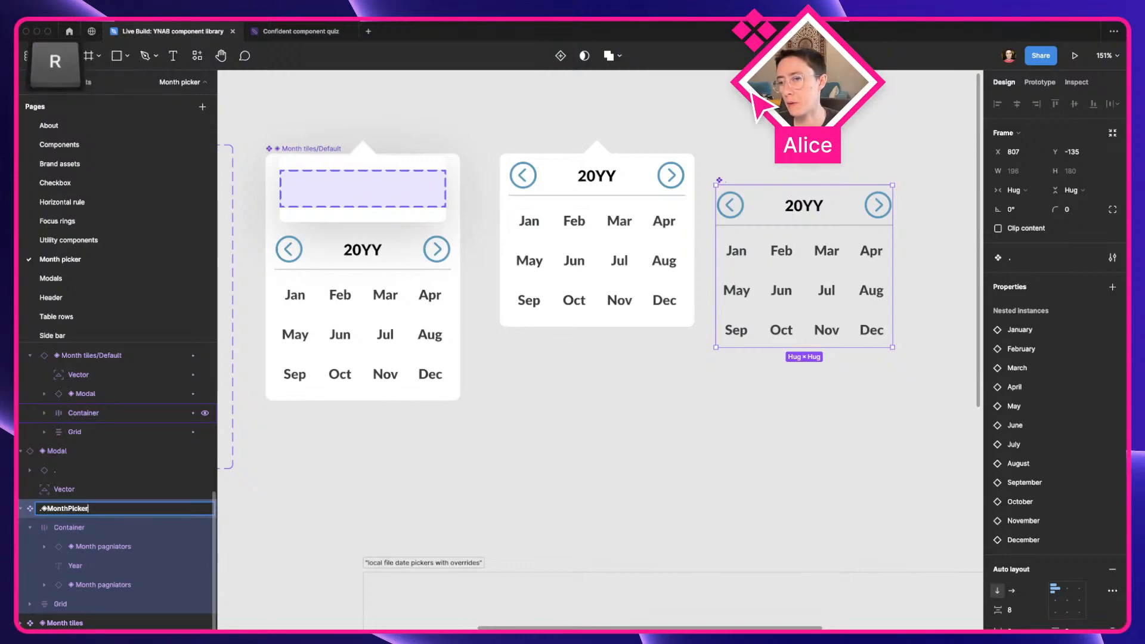
key(BackSpace)
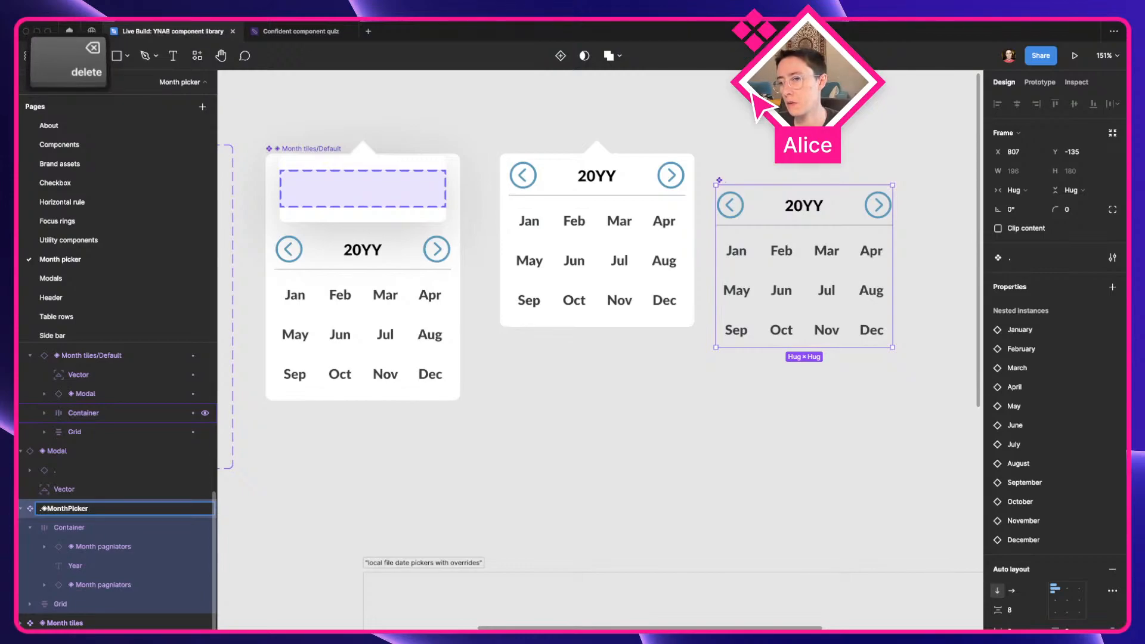
text(Content)
key(Return)
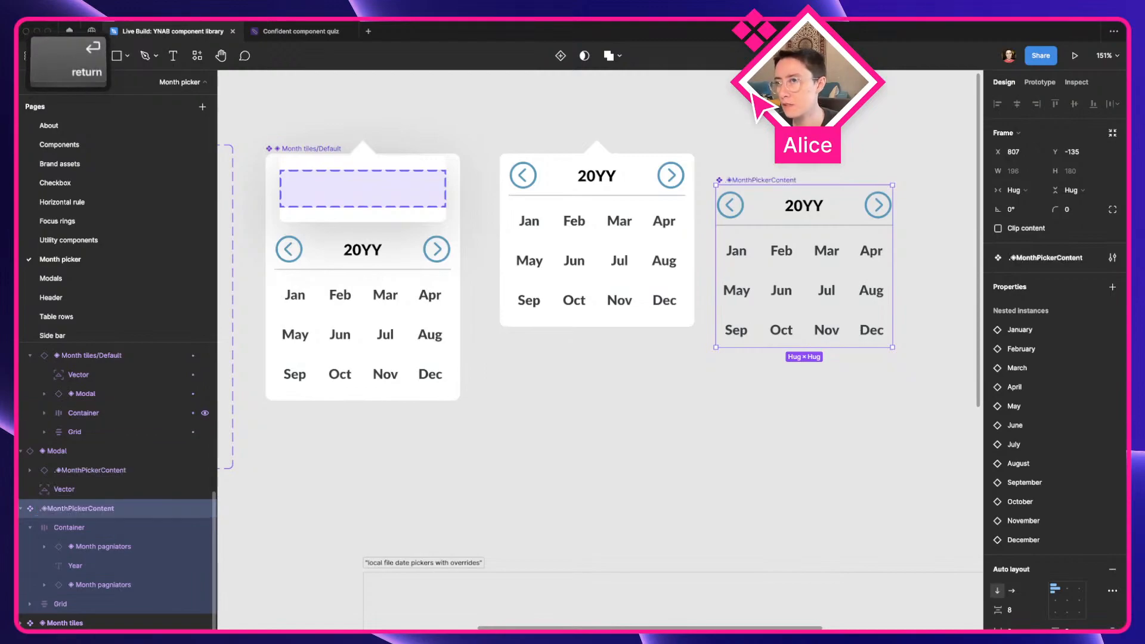
Swap the Content of the Modal instance inside Month tiles/Default to .◈MonthPickerContent
click(376, 263)
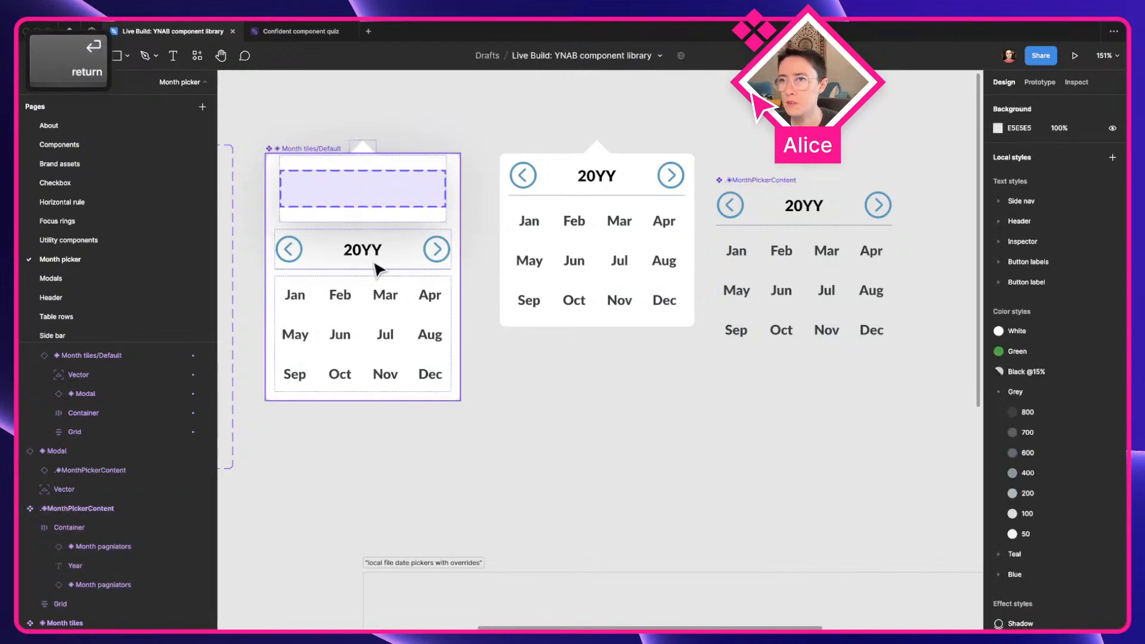
double_click(335, 210)
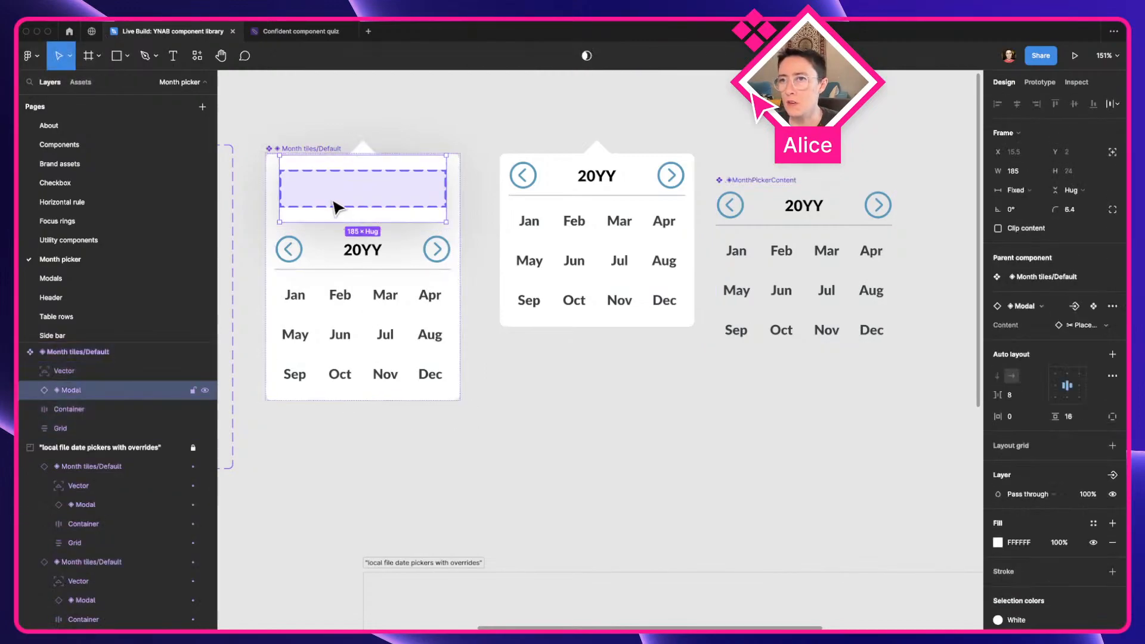
click(1085, 326)
click(1008, 369)
text(colntent)
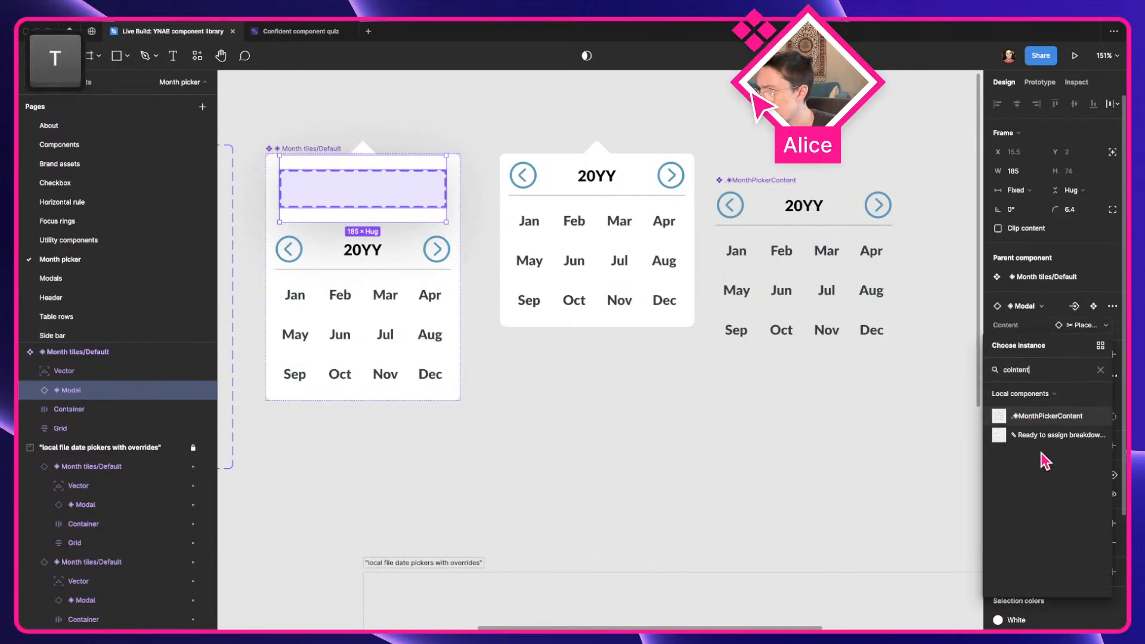
click(1053, 414)
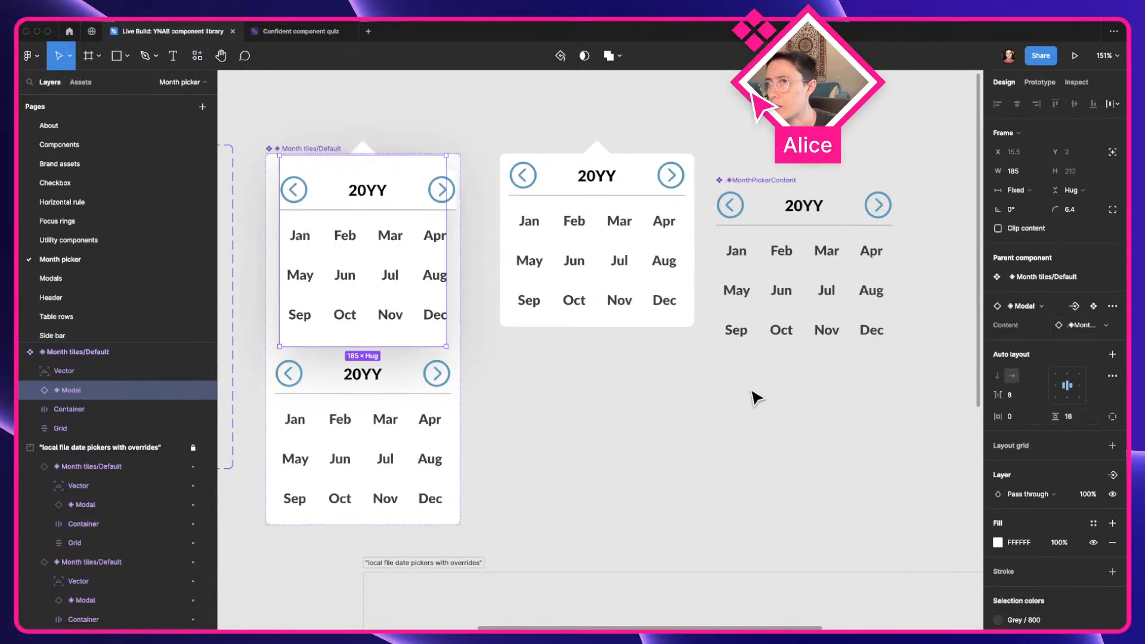
Try setting the year header container in the main .◈MonthPickerContent component to hug contents horizontally, and undo it
click(818, 223)
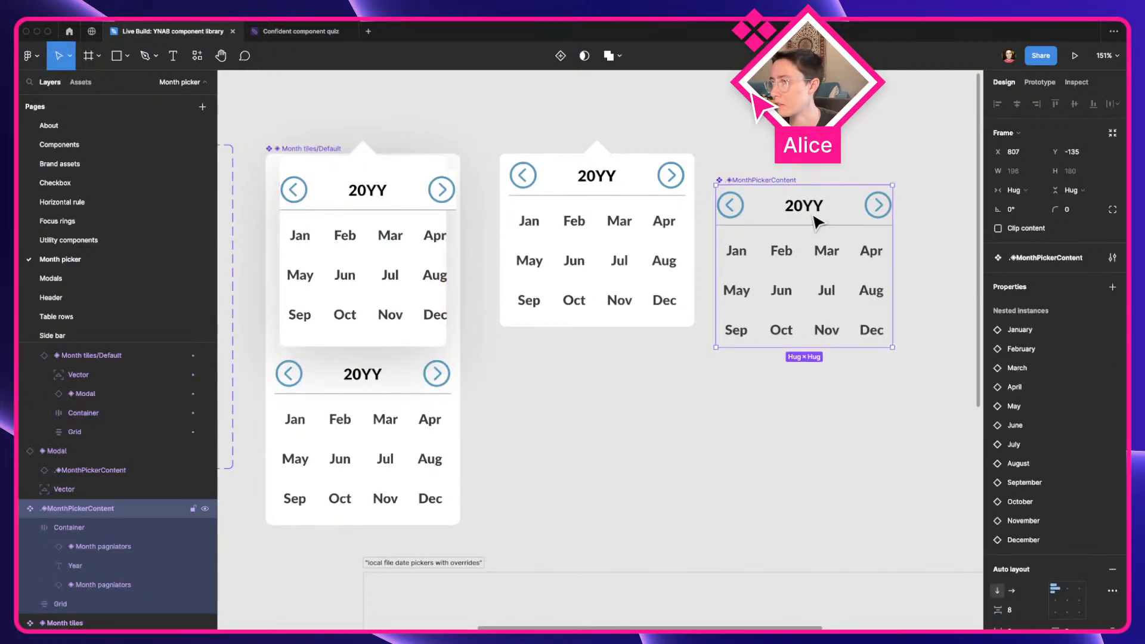
double_click(819, 206)
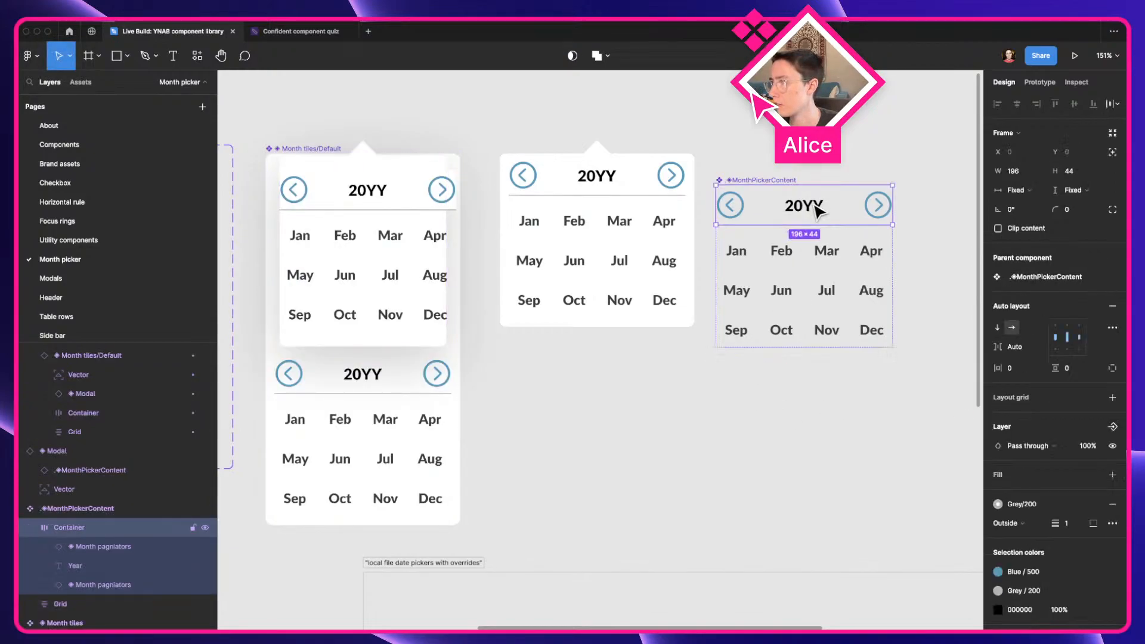
click(1012, 190)
click(1014, 191)
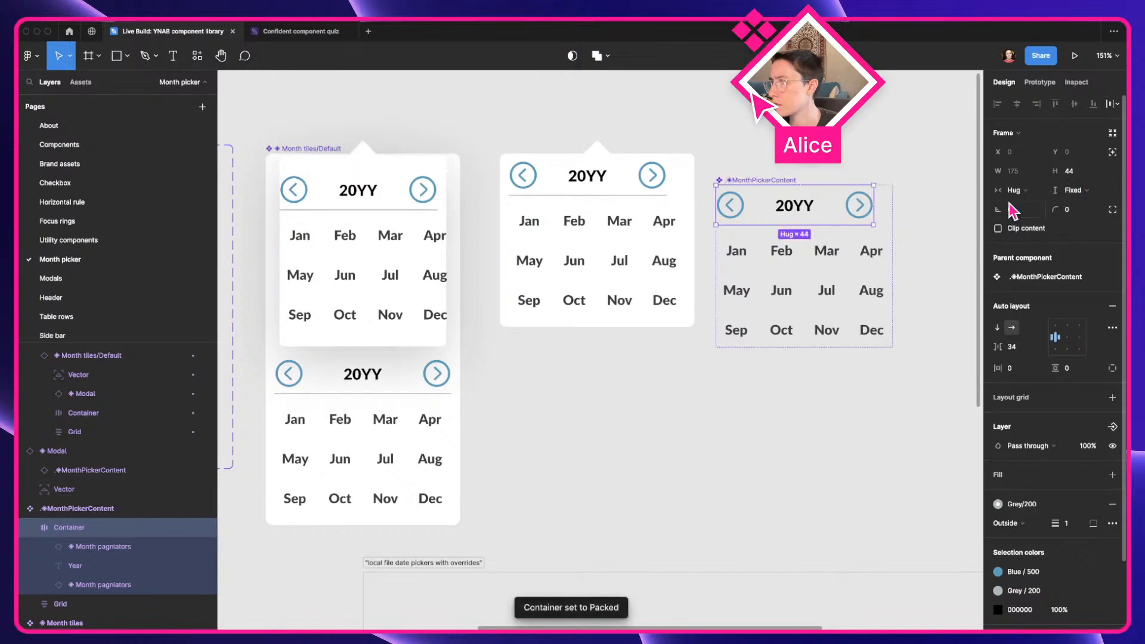
key(super+z)
Set the horizontal resizing of the Modal instance inside Month tiles/Default to Hug contents
double_click(399, 204)
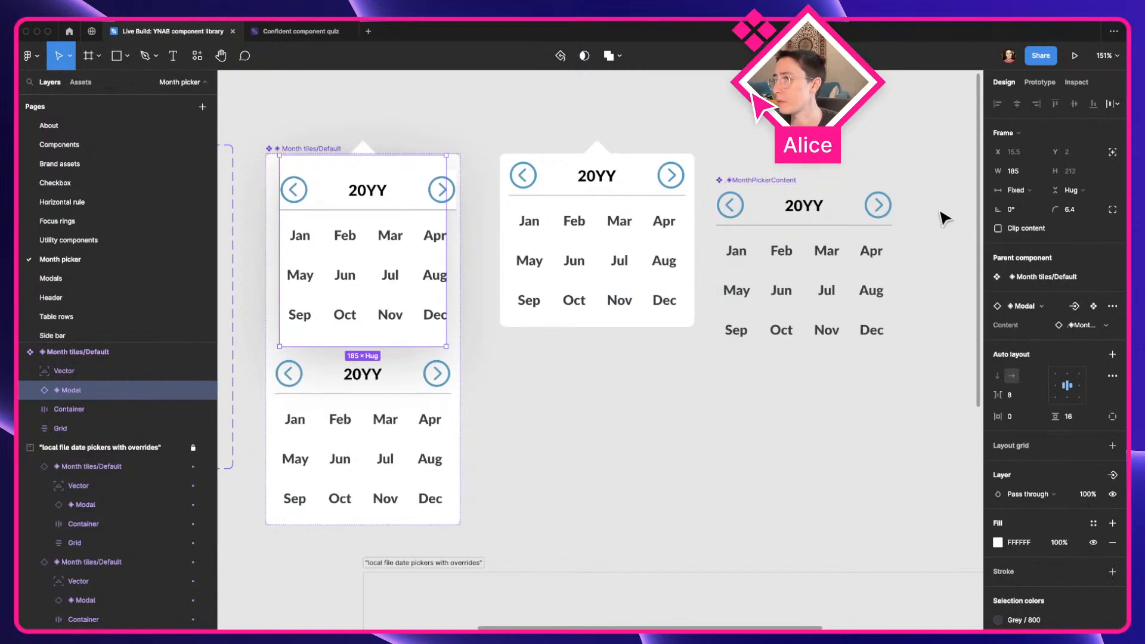
click(1014, 190)
click(1024, 207)
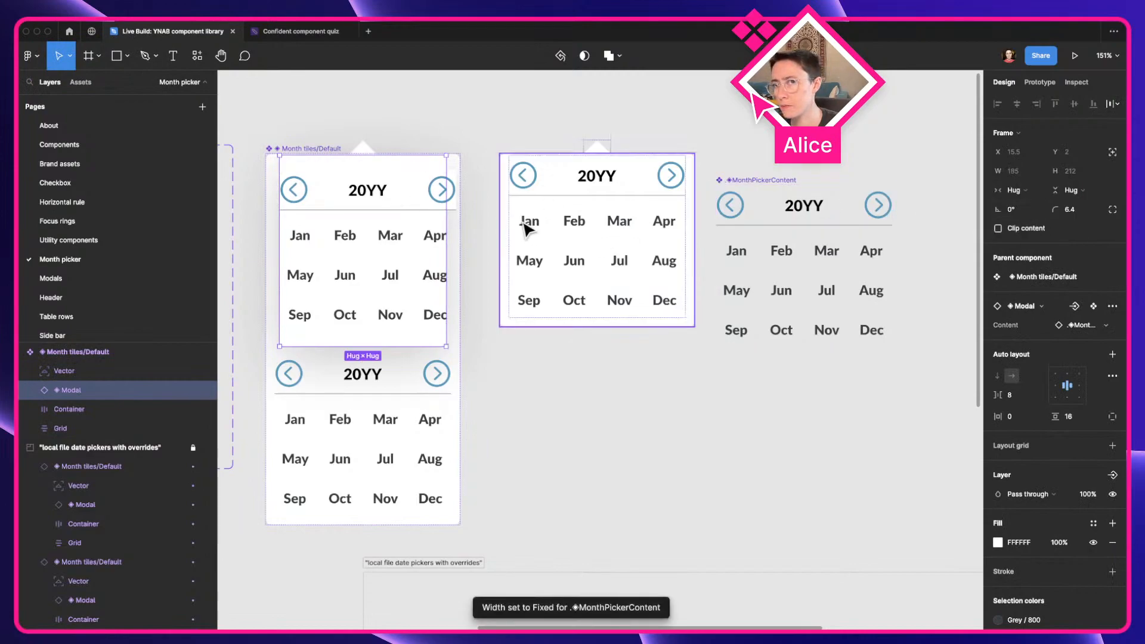
Check the horizontal resizing options of the nested .◈MonthPickerContent instance and examine where it overflows the modal
double_click(404, 203)
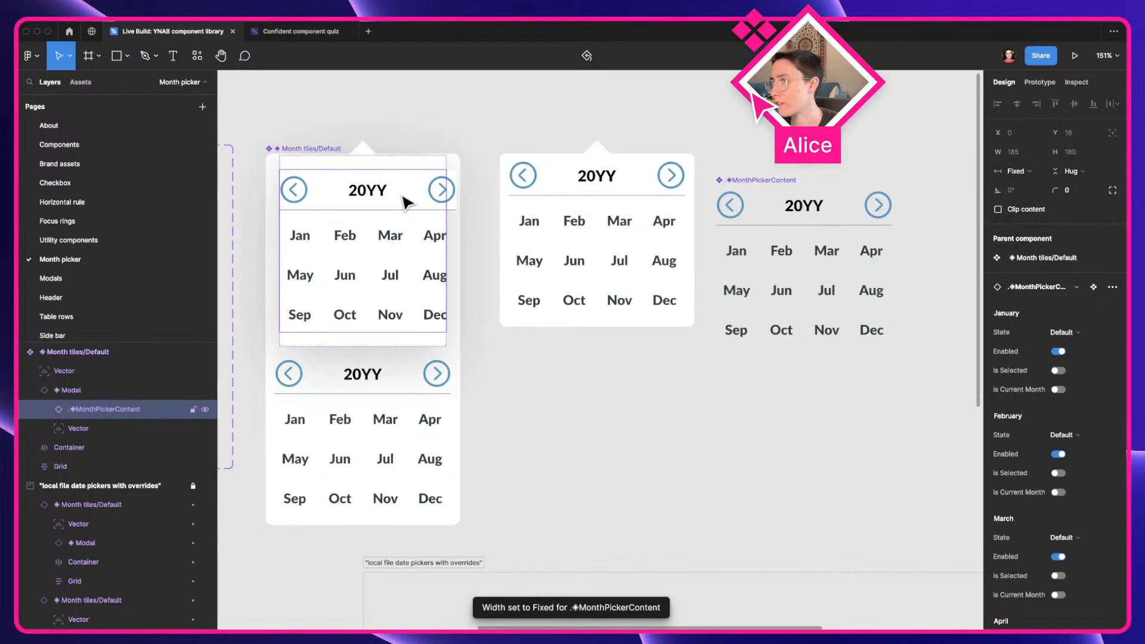
click(1016, 172)
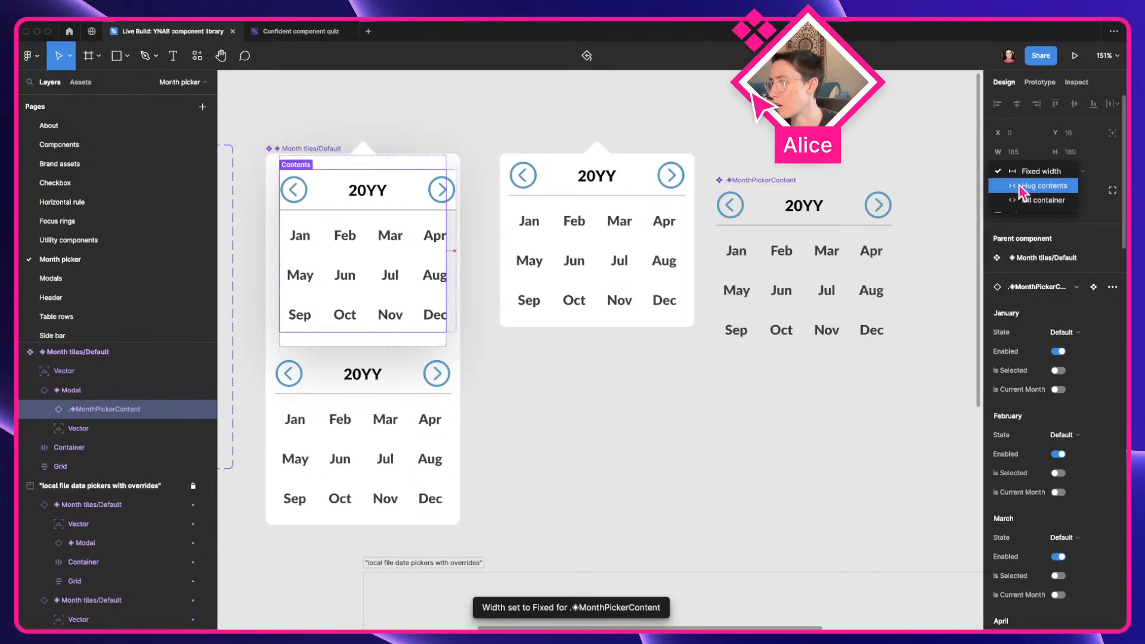
click(326, 127)
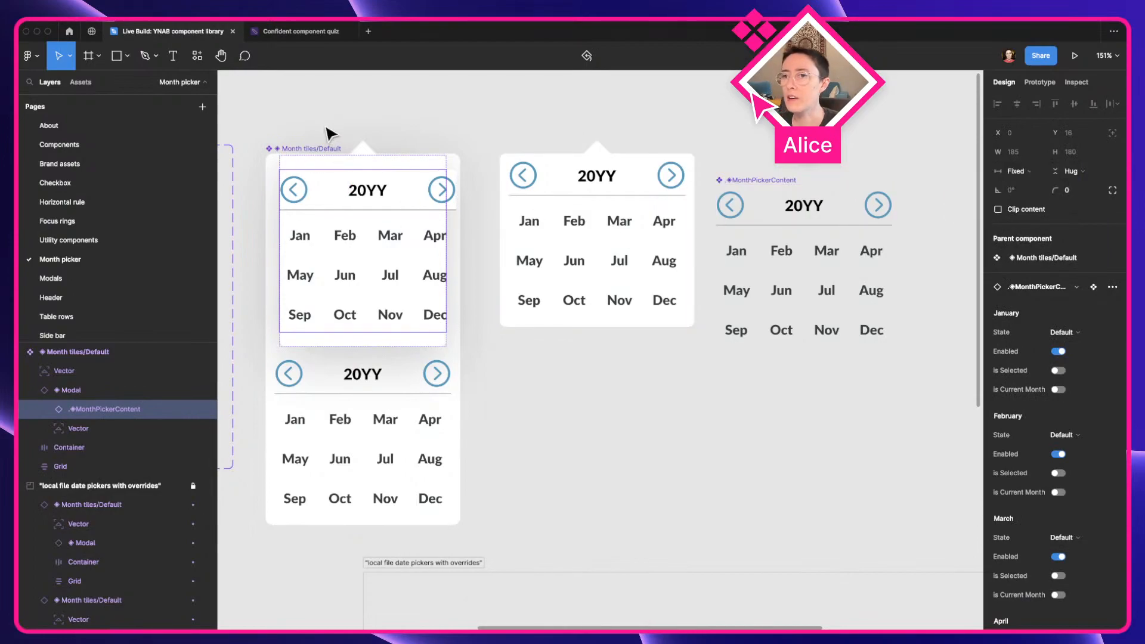
scroll(327, 128, up, 5)
key(a)
drag(331, 134, 423, 133)
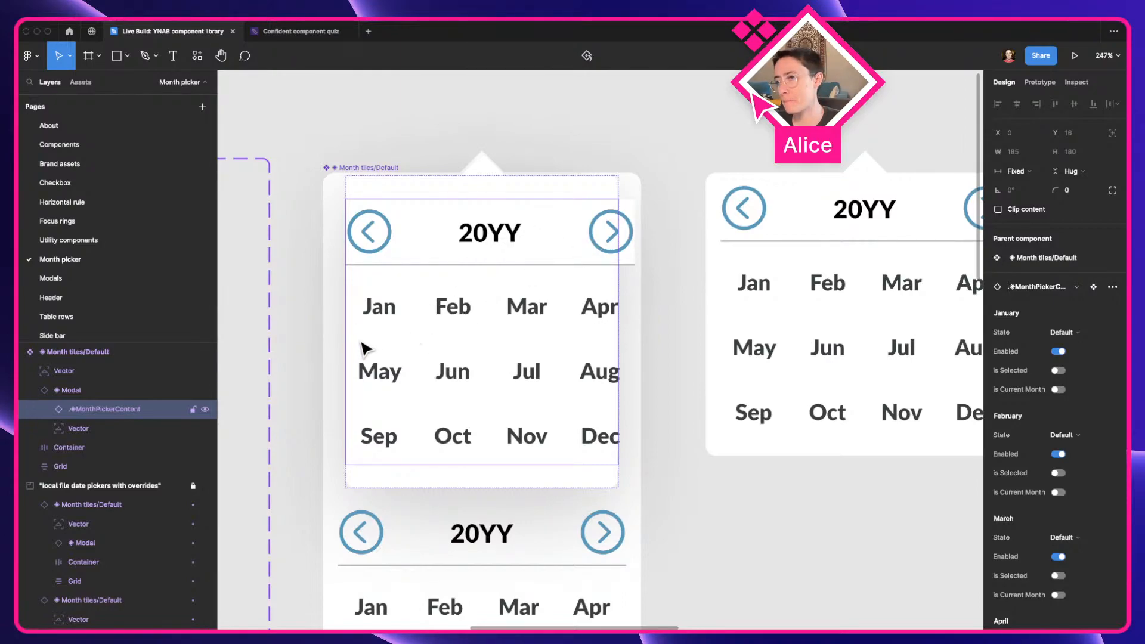
scroll(642, 248, up, 5)
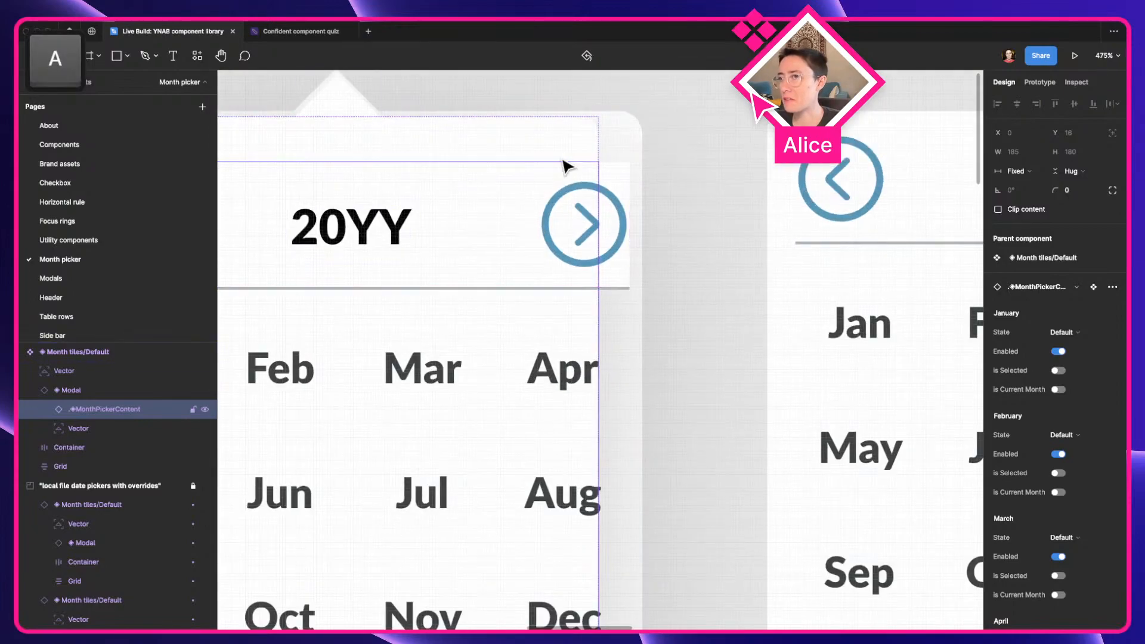
scroll(629, 289, down, 5)
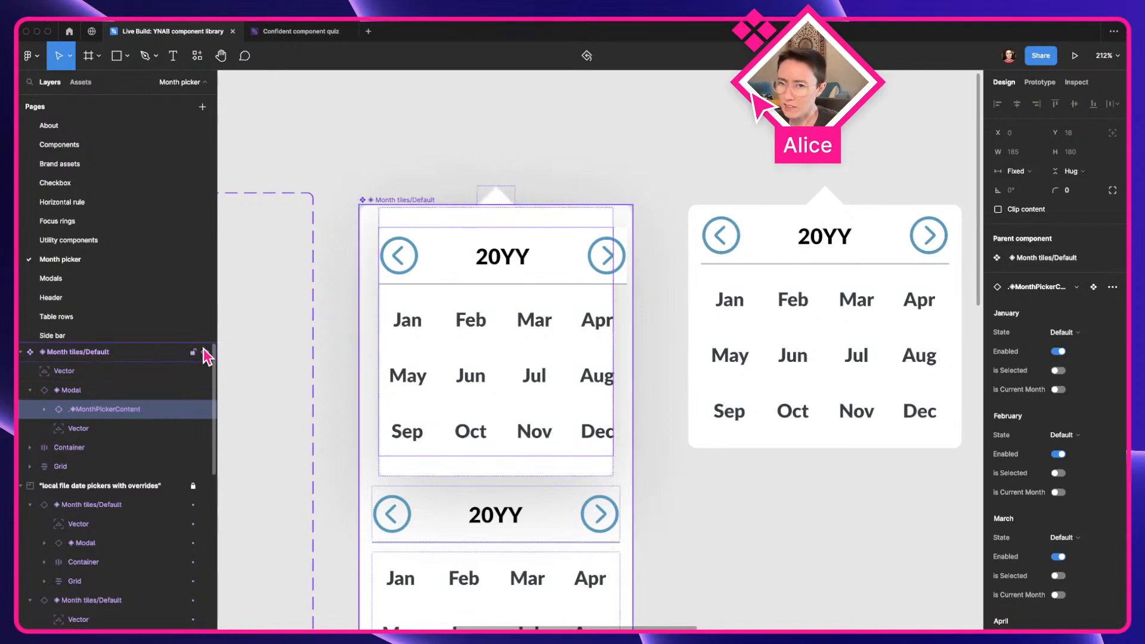
Compare the nested year header container with its main component, retry Hug contents on the main one's width, and undo it
double_click(465, 263)
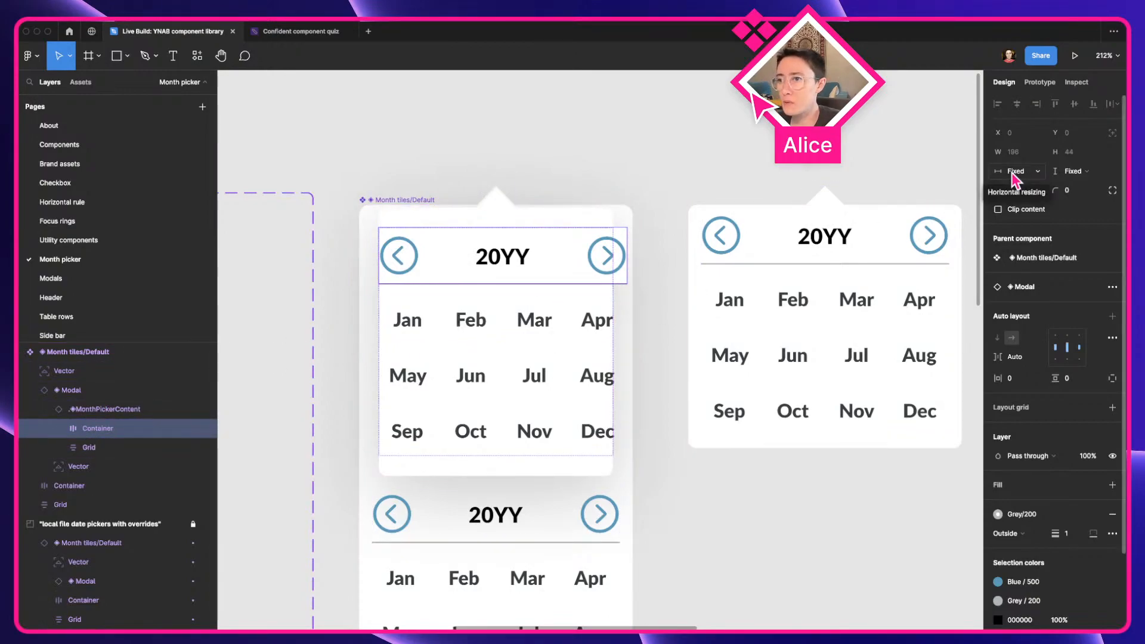
drag(811, 257, 345, 284)
click(572, 295)
click(1021, 189)
click(1027, 205)
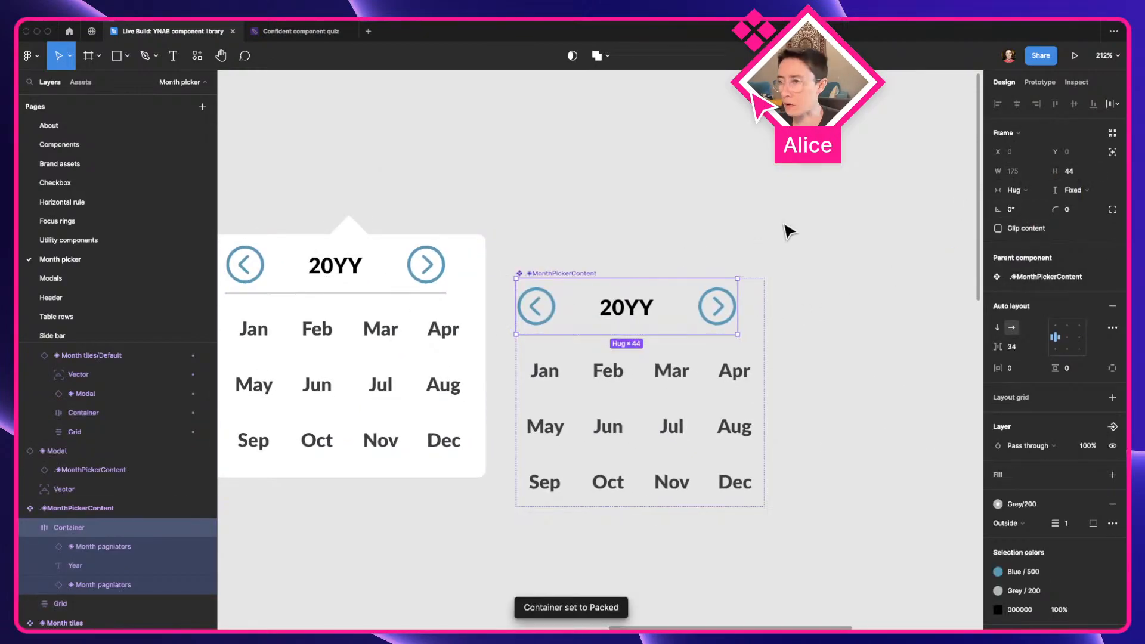
key(super+z)
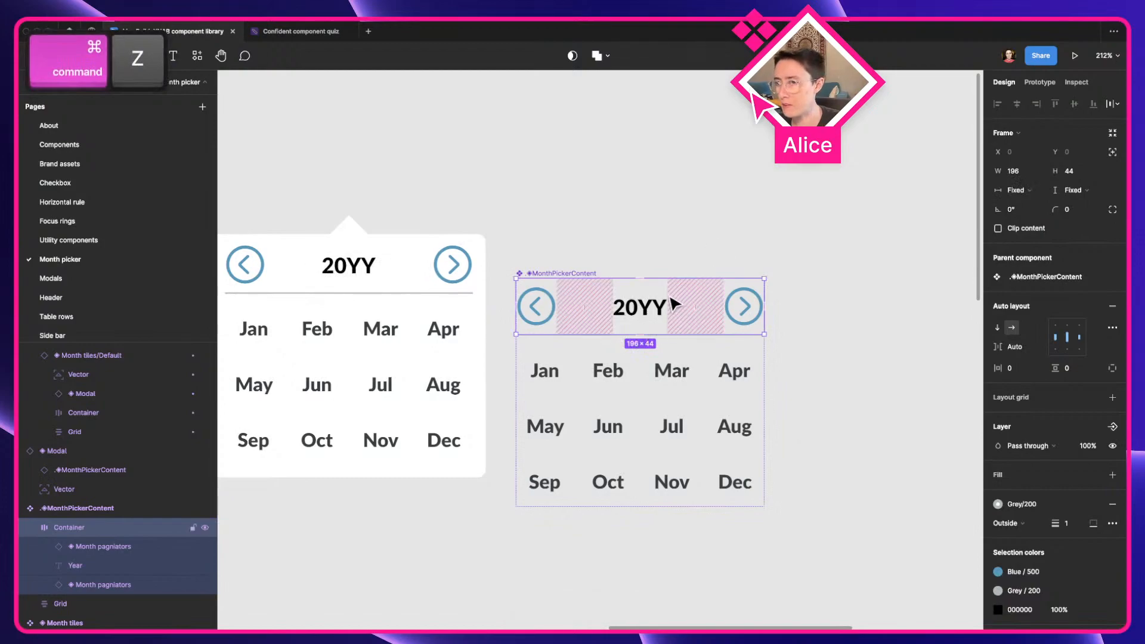
click(774, 194)
Set the horizontal resizing of the nested .◈MonthPickerContent instance inside the Modal of Month tiles/Default to Hug contents
scroll(774, 206, left, 6)
click(447, 281)
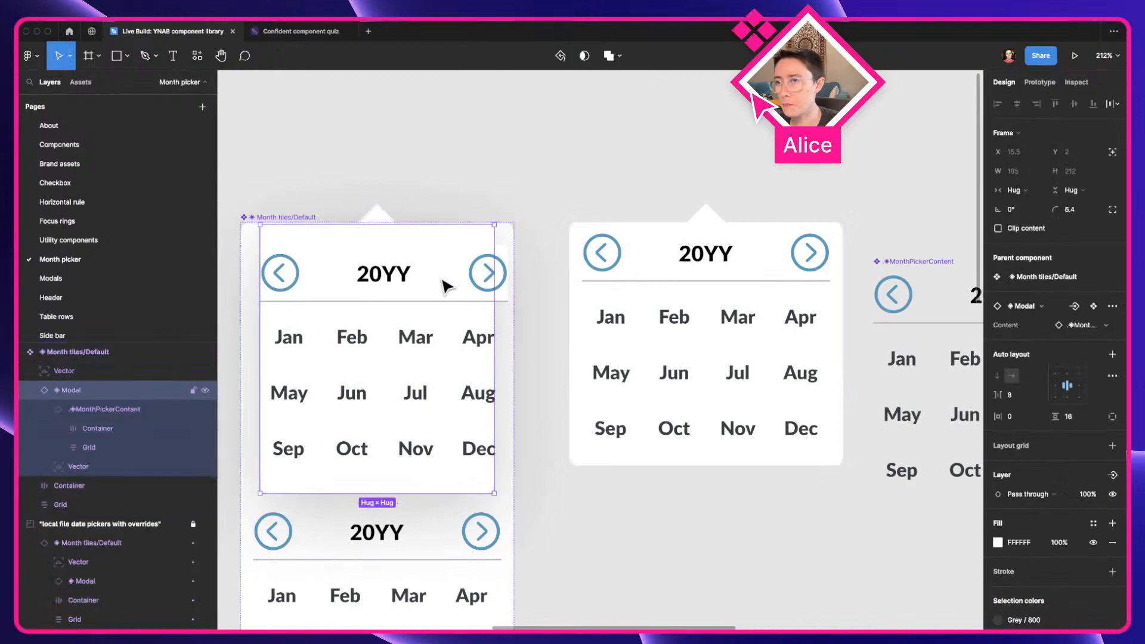
click(442, 281)
click(429, 282)
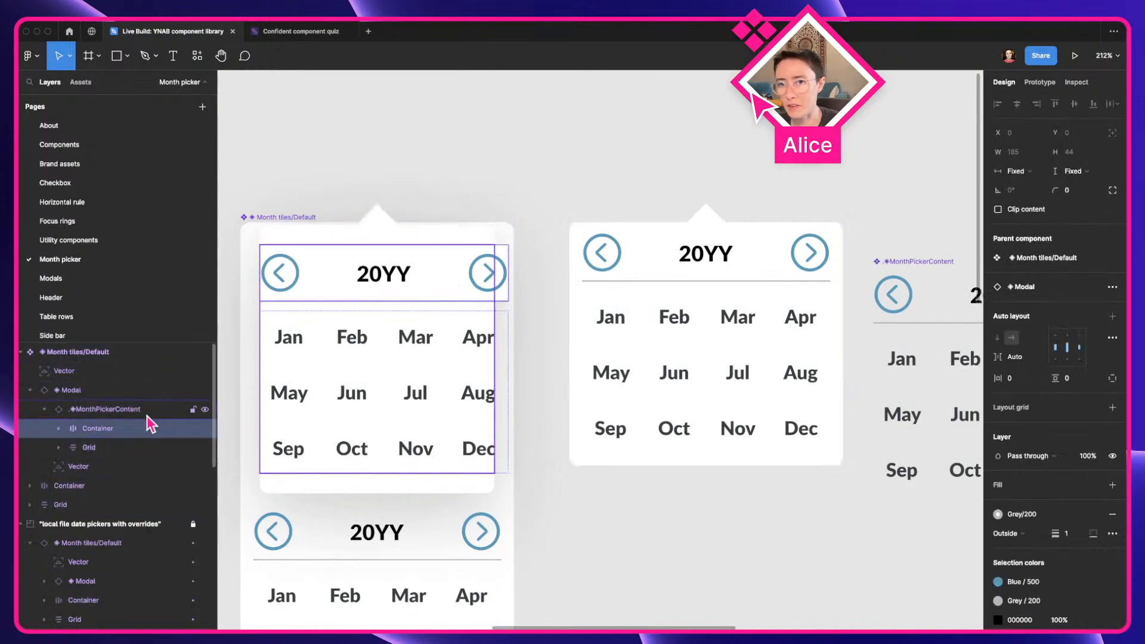
click(115, 405)
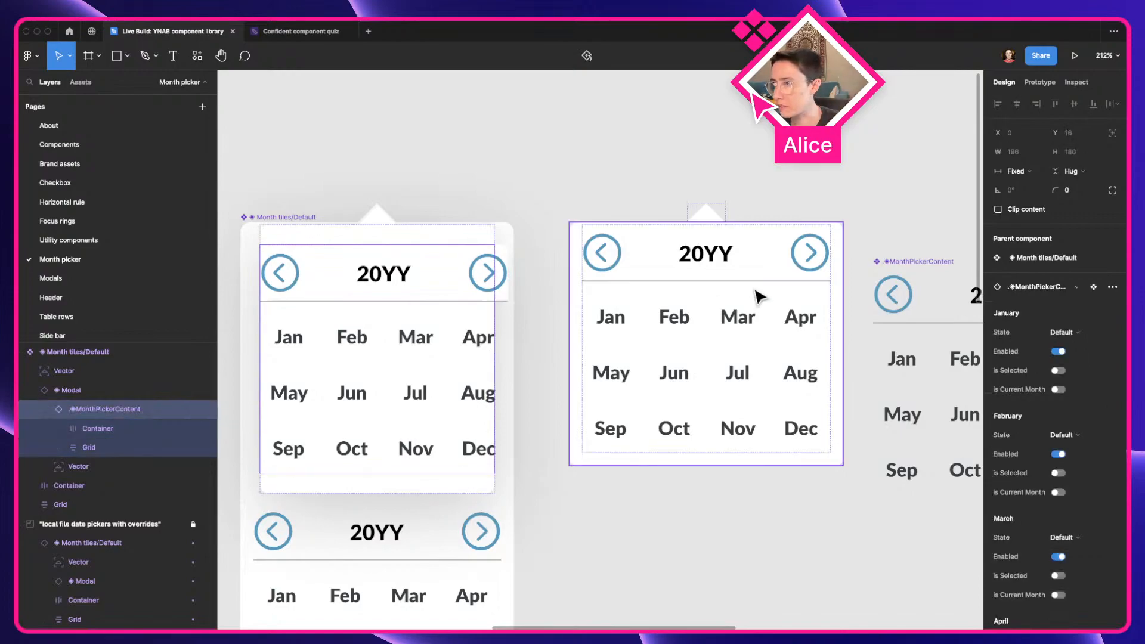
drag(652, 233, 781, 200)
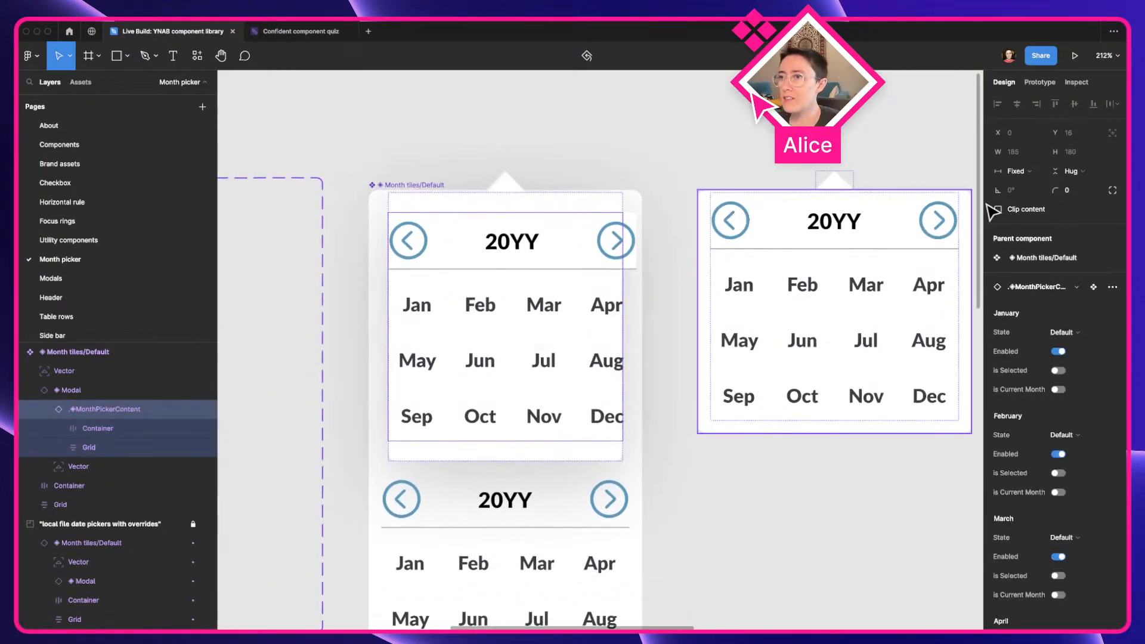
click(1013, 171)
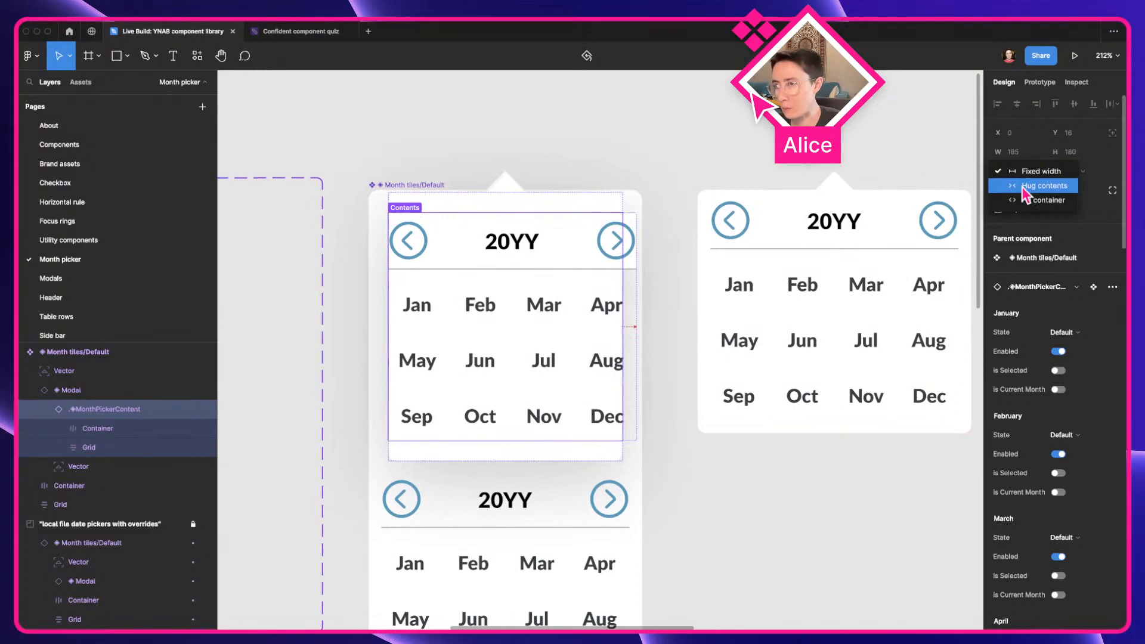
click(1022, 188)
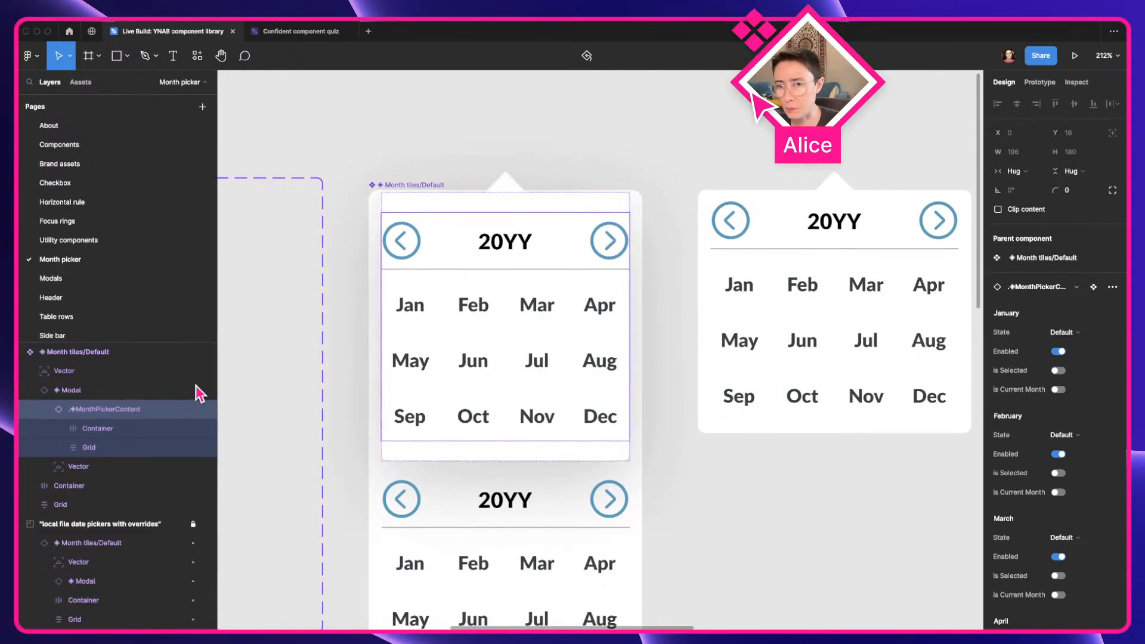
Give the Modal instance in Month tiles/Default individual padding of 2 at the top and 10 at the bottom, left and right
click(130, 394)
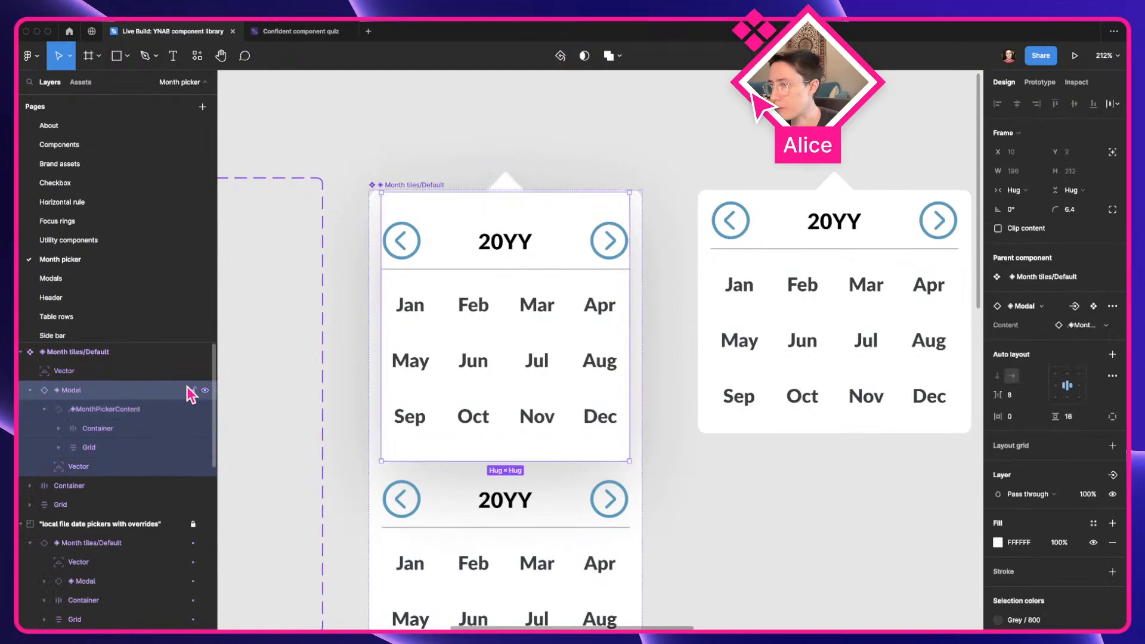
click(1113, 417)
click(1084, 420)
text(2)
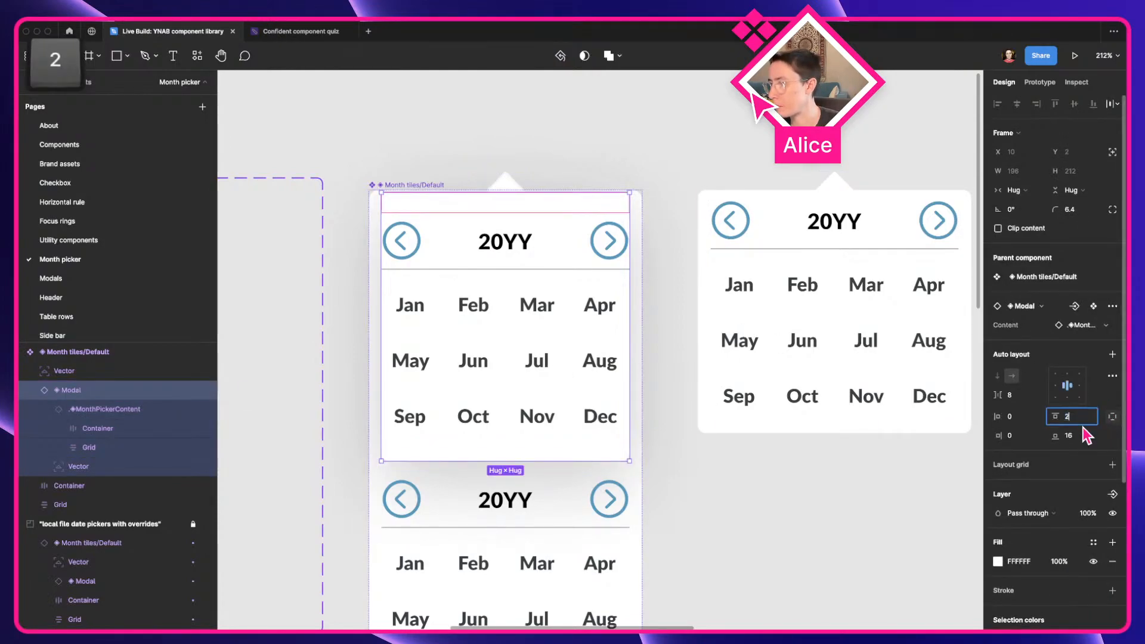
click(1082, 435)
text(10)
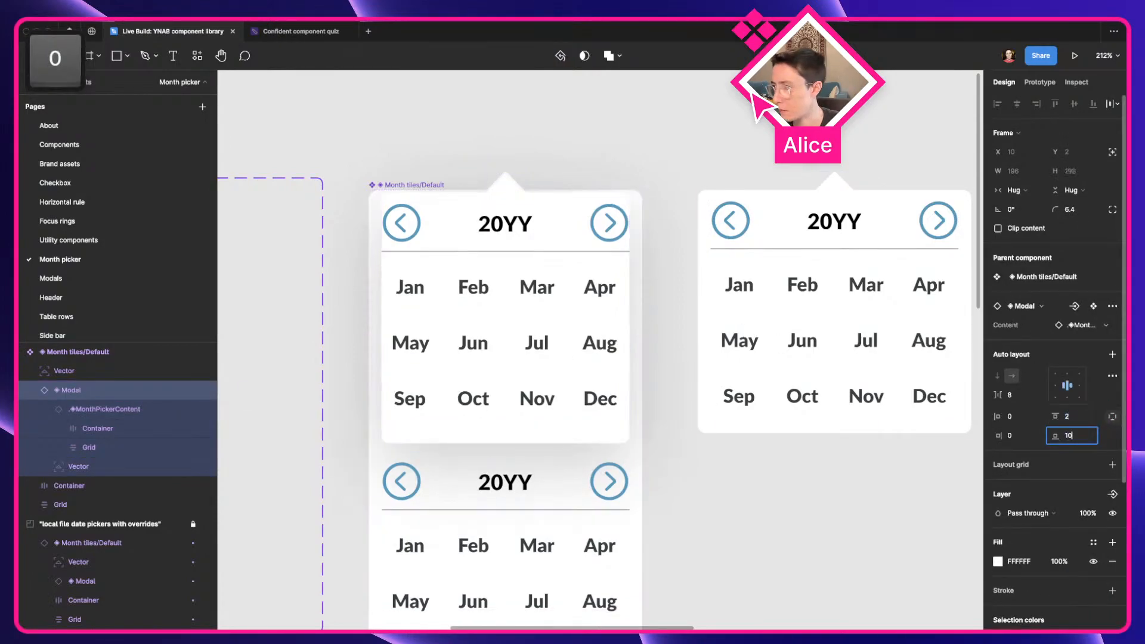
click(1024, 418)
text(1)
click(1022, 438)
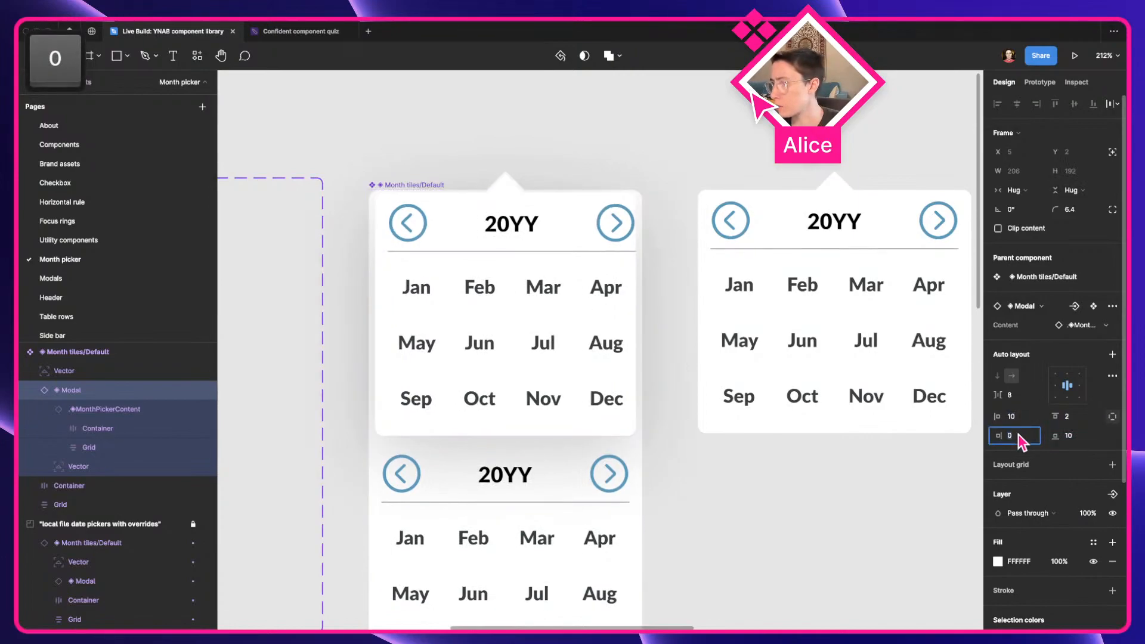
text(10)
key(Tab)
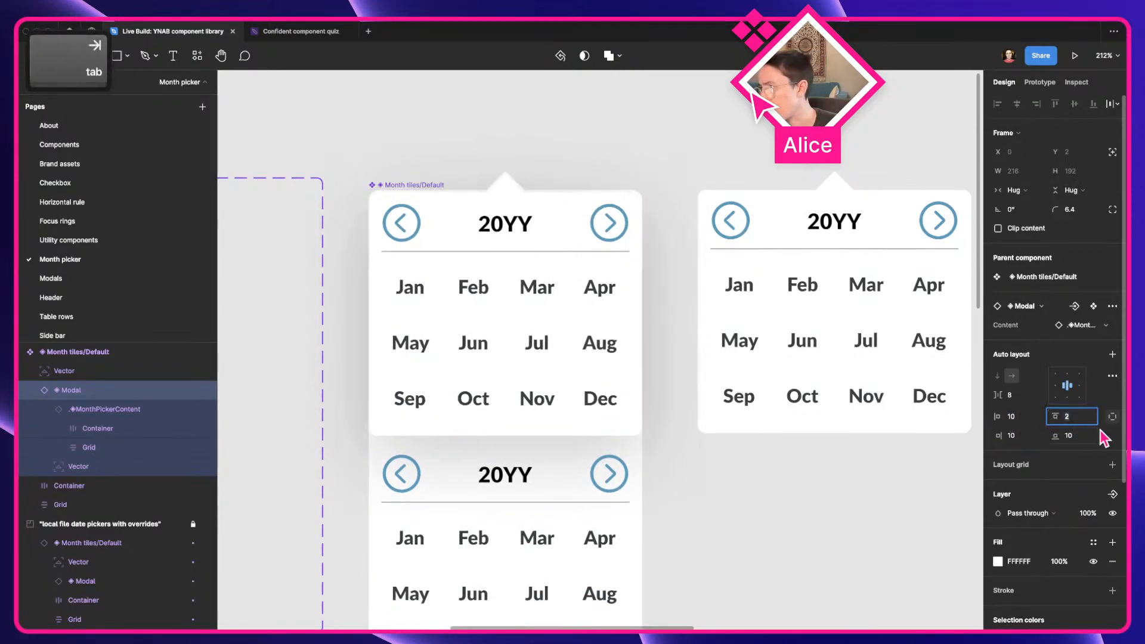
click(696, 174)
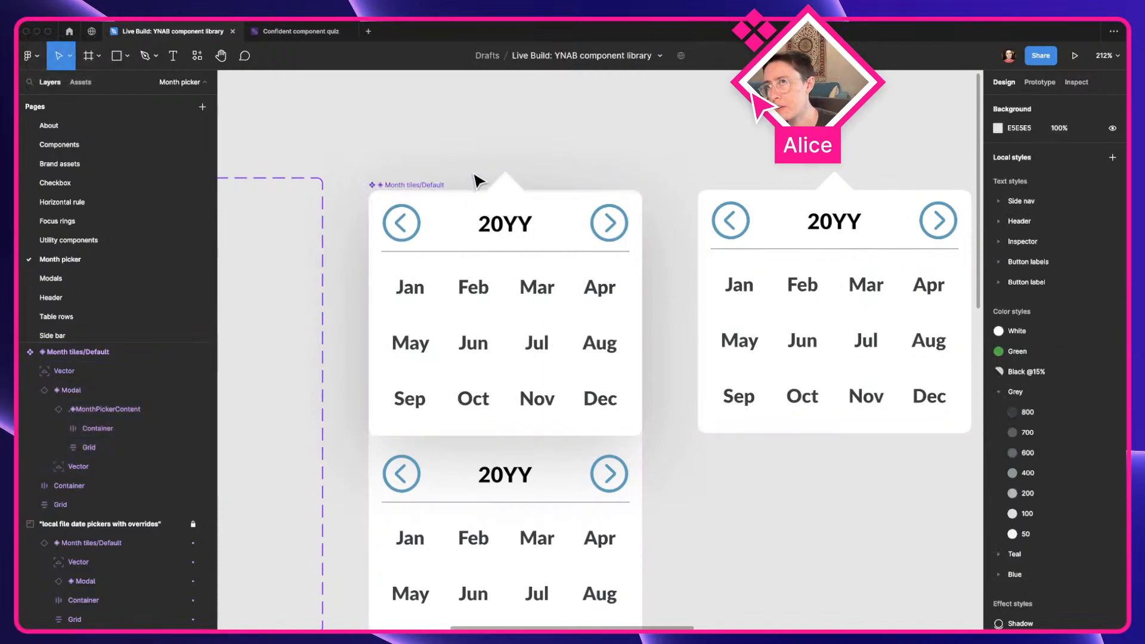
Examine the Month tiles/Default component with its new modal stacked above the old year header and month grid
scroll(529, 153, down, 3)
key(a)
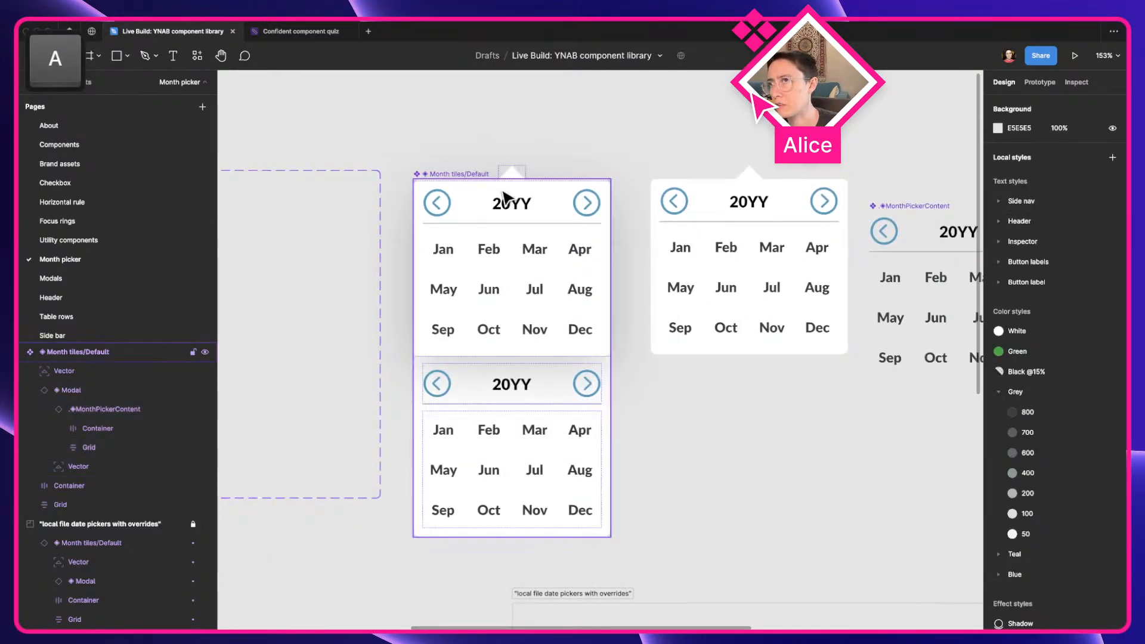
click(506, 197)
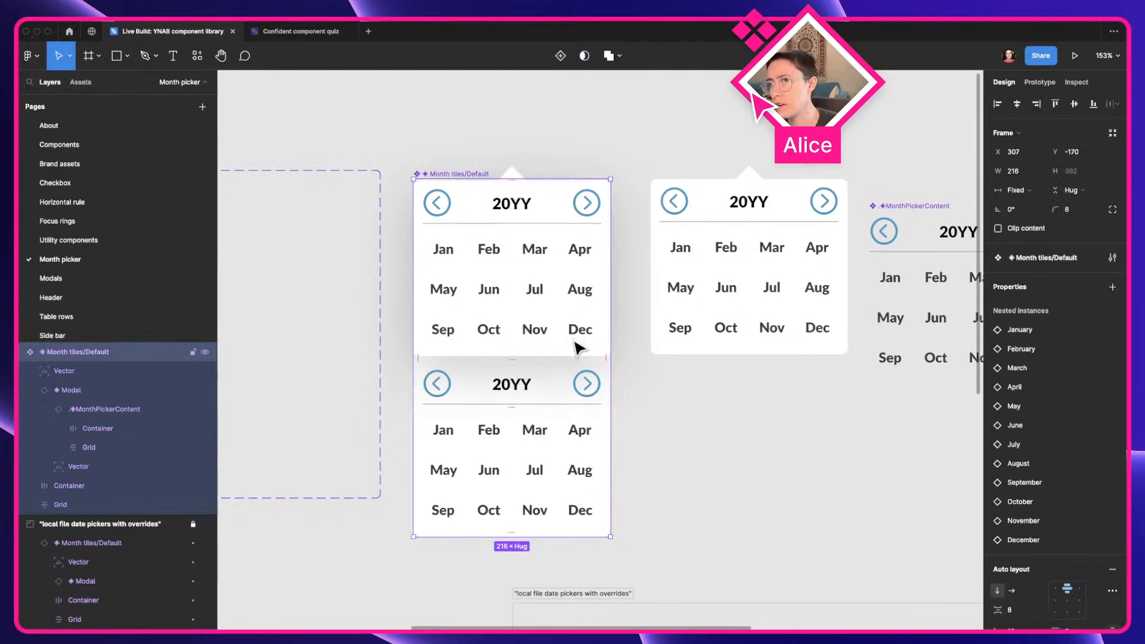
scroll(810, 399, down, 3)
click(813, 402)
key(space)
drag(939, 566, 612, 234)
key(space)
drag(633, 401, 962, 638)
scroll(662, 343, up, 2)
key(space)
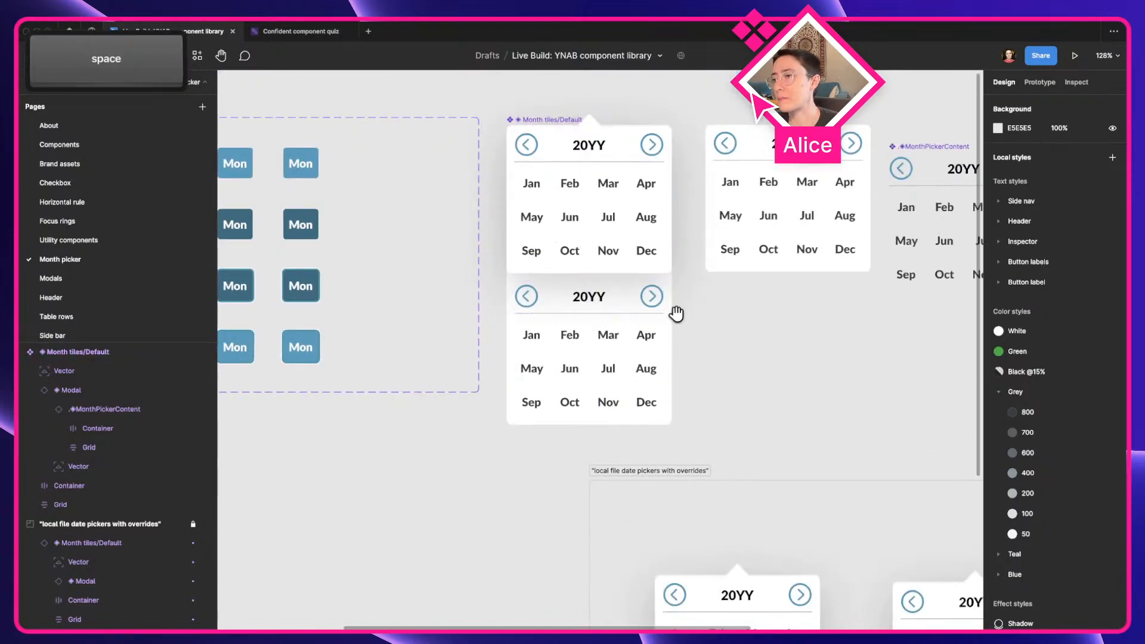
scroll(561, 391, up, 3)
Compare the main Month tiles/Default component with the instances in the "local file date pickers with overrides" frame
click(438, 378)
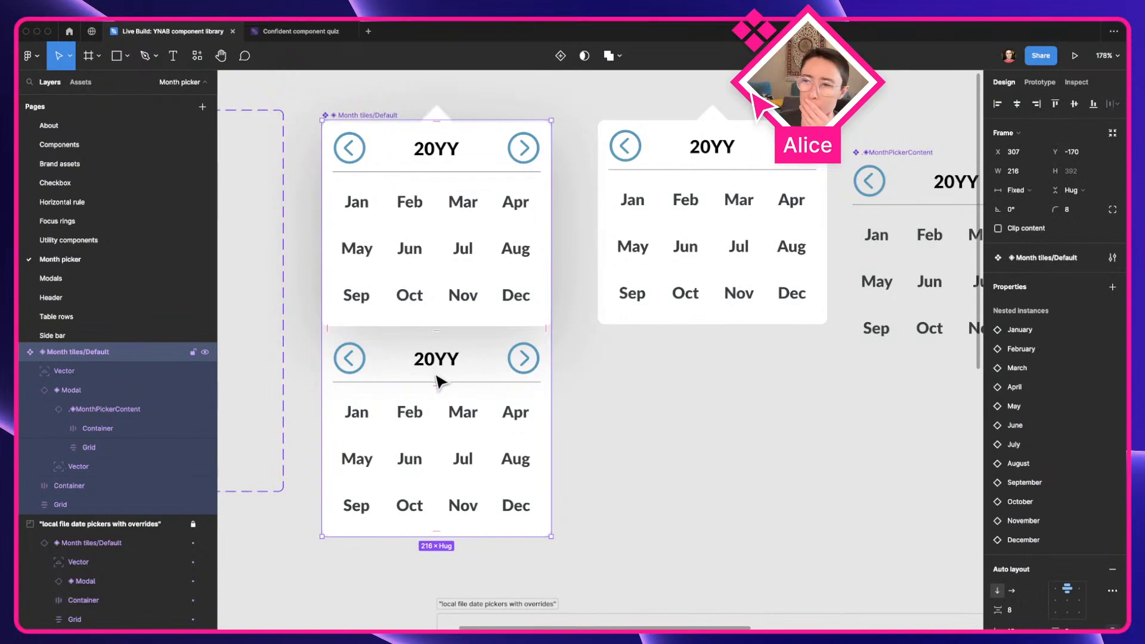
scroll(435, 373, down, 2)
scroll(439, 382, down, 2)
scroll(439, 373, down, 6)
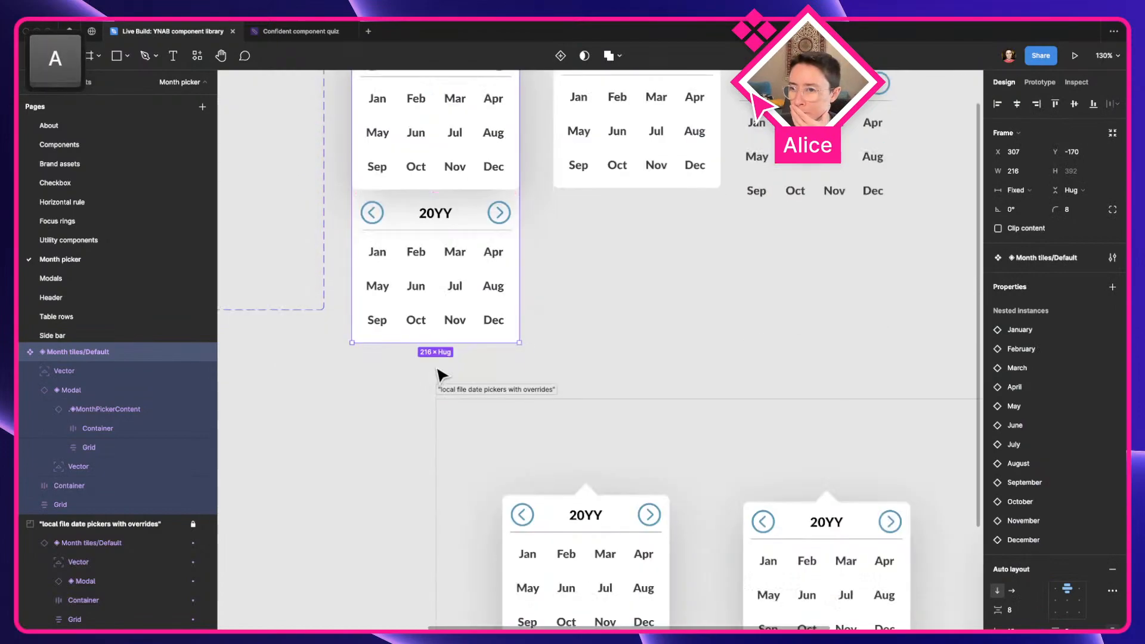
scroll(627, 435, down, 2)
drag(621, 430, 449, 355)
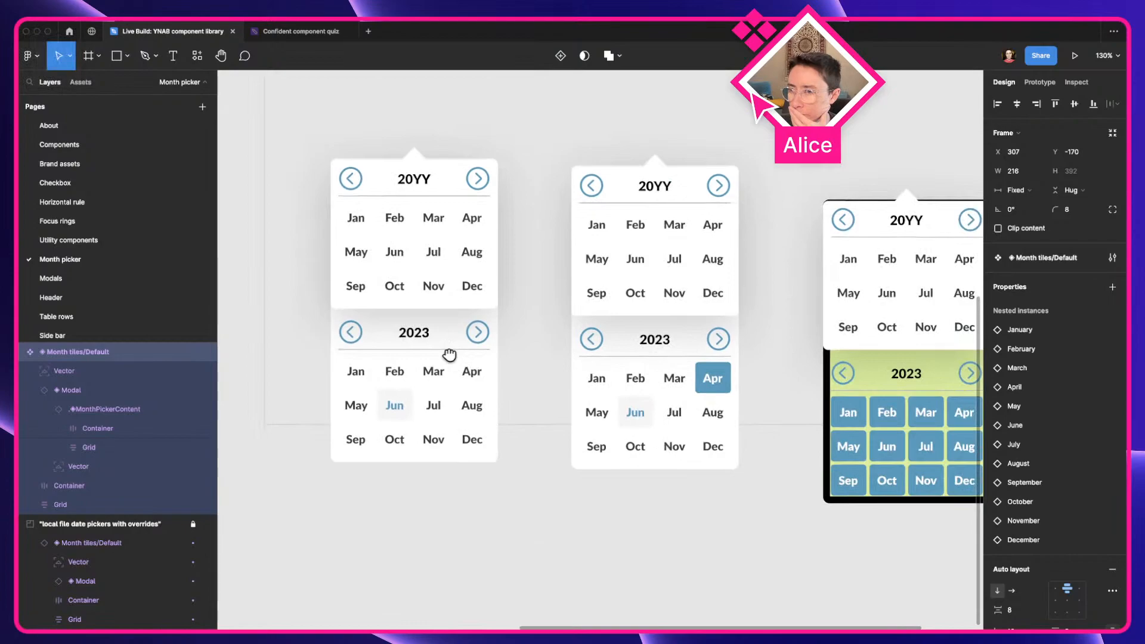
drag(449, 355, 567, 427)
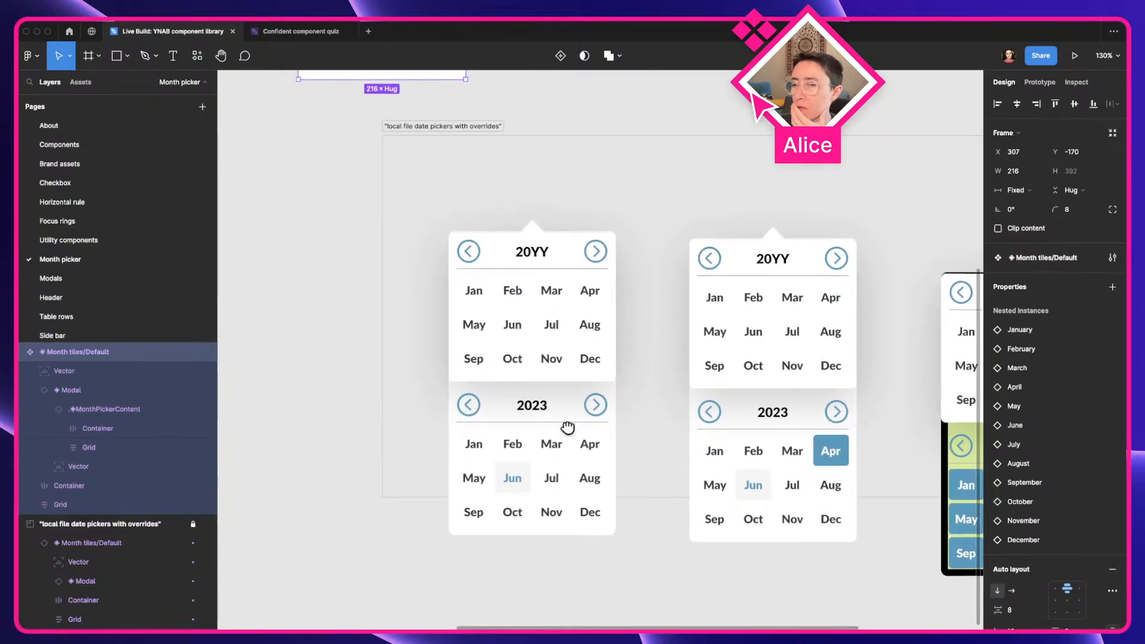
drag(568, 427, 772, 533)
scroll(646, 399, up, 5)
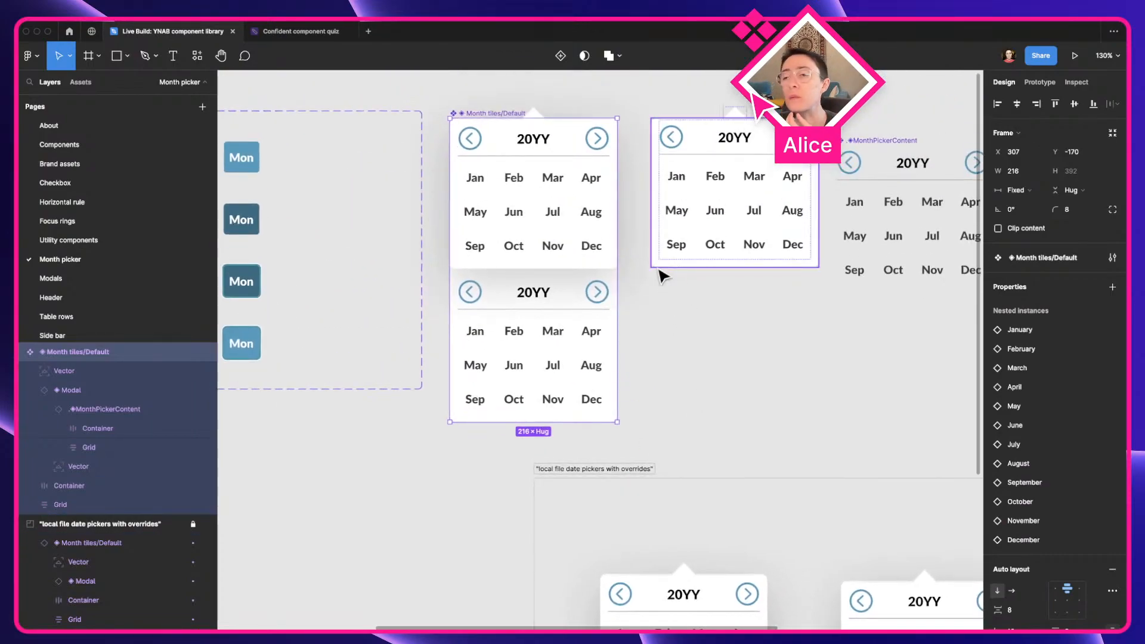
click(692, 358)
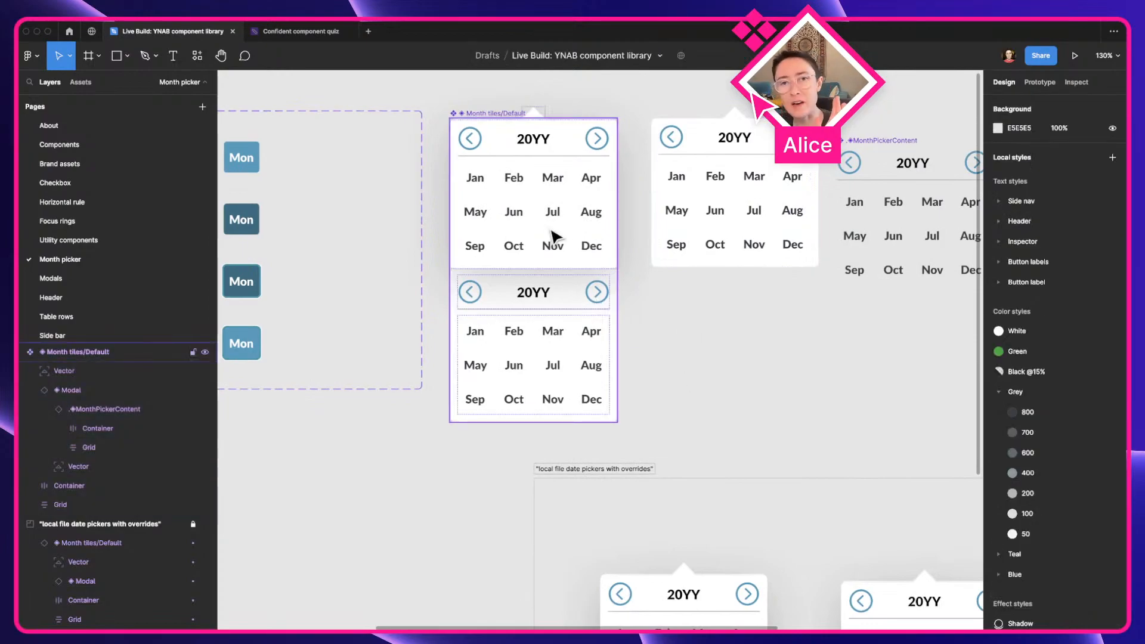
scroll(550, 238, up, 1)
Delete the old year header Container and month Grid from the main Month tiles/Default component, keeping the Modal instance
click(494, 212)
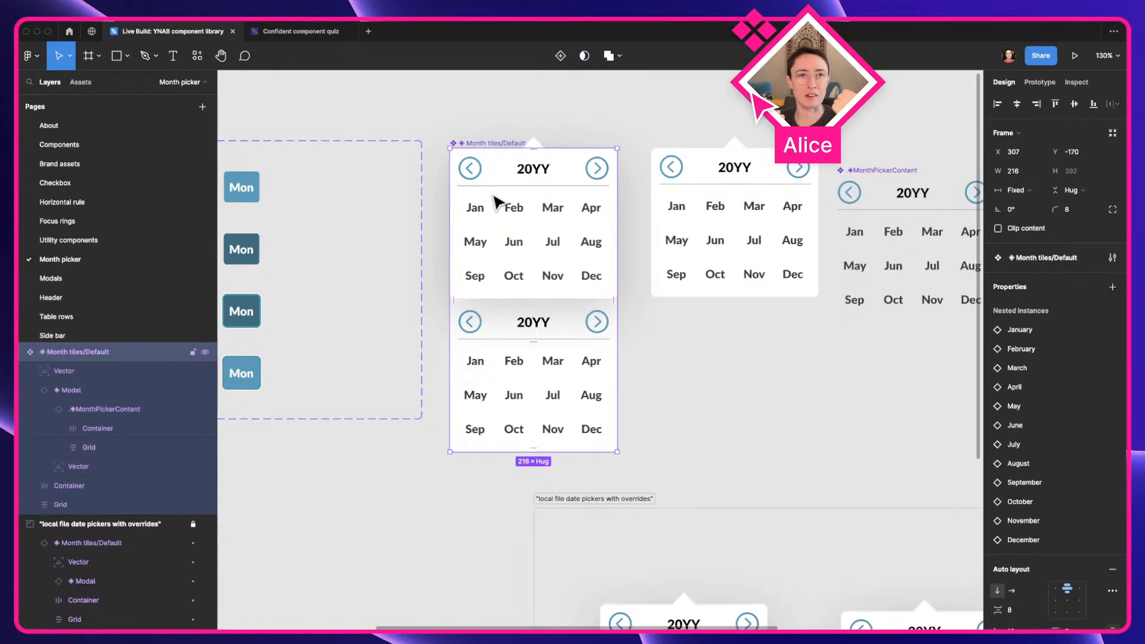
scroll(497, 196, up, 2)
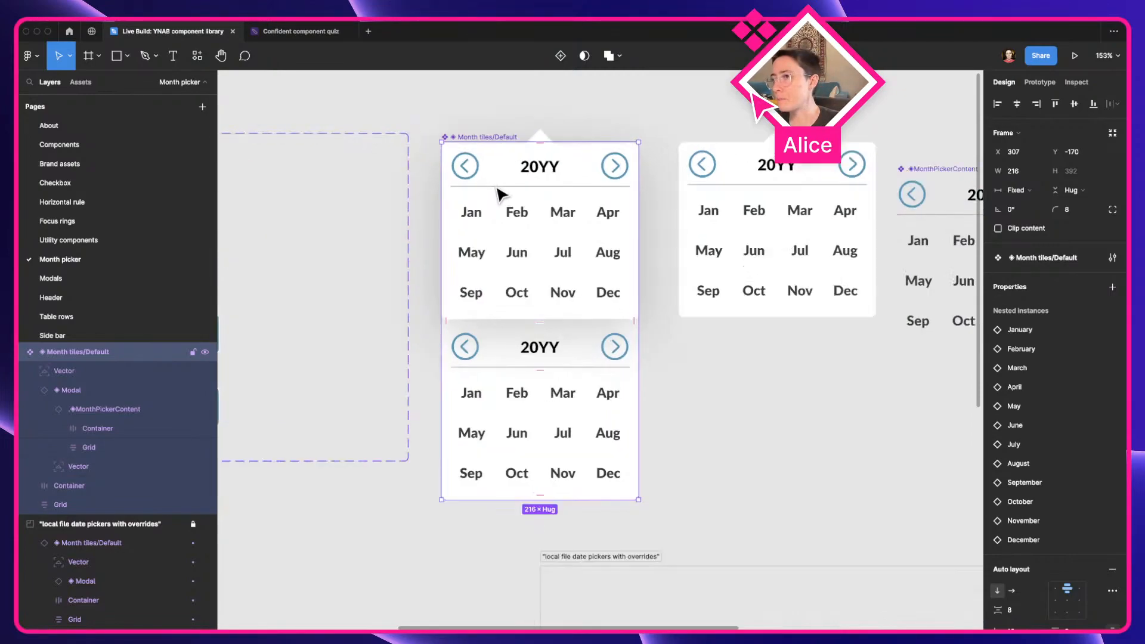
key(a)
click(552, 365)
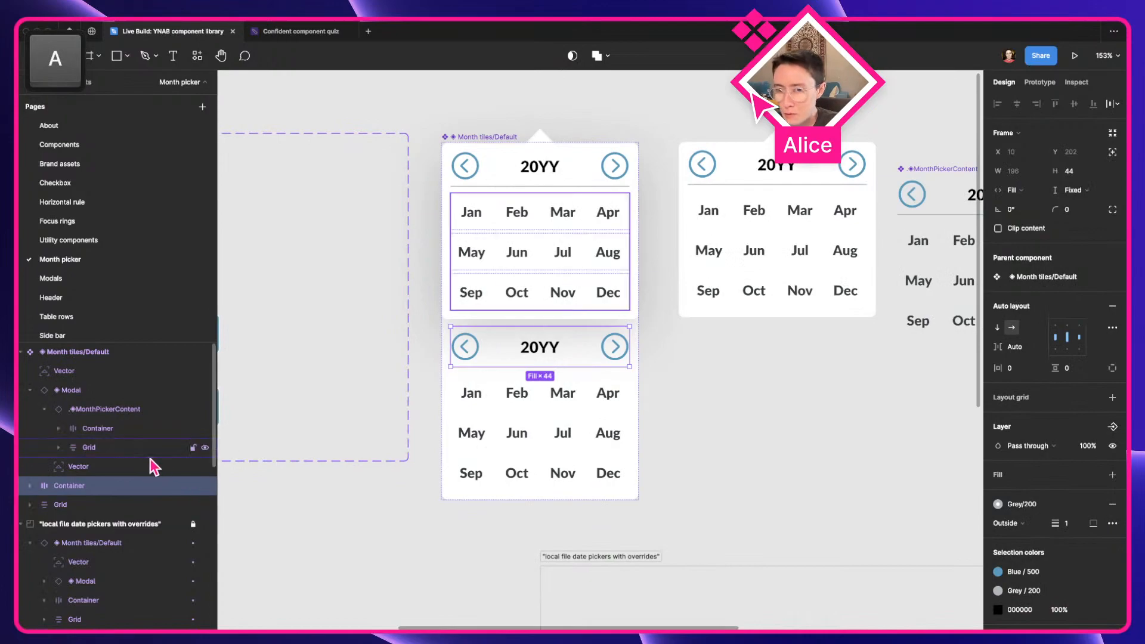
super+click(83, 506)
key(BackSpace)
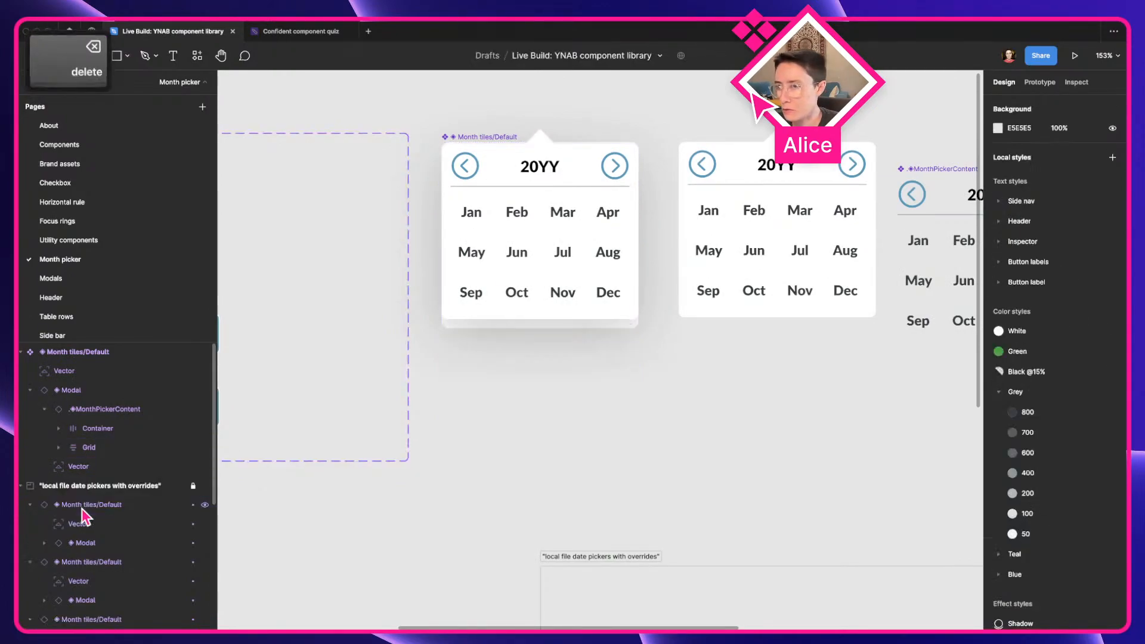
Delete the old arrow Vector directly inside Month tiles/Default, keeping the one nested in the Modal instance
click(468, 287)
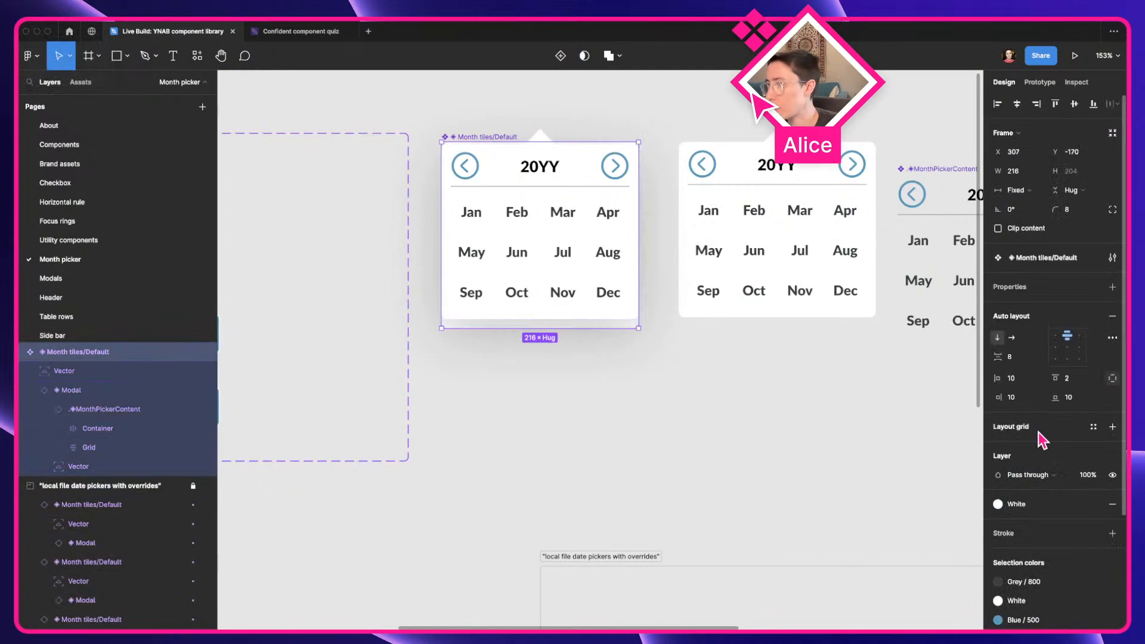
scroll(512, 274, up, 3)
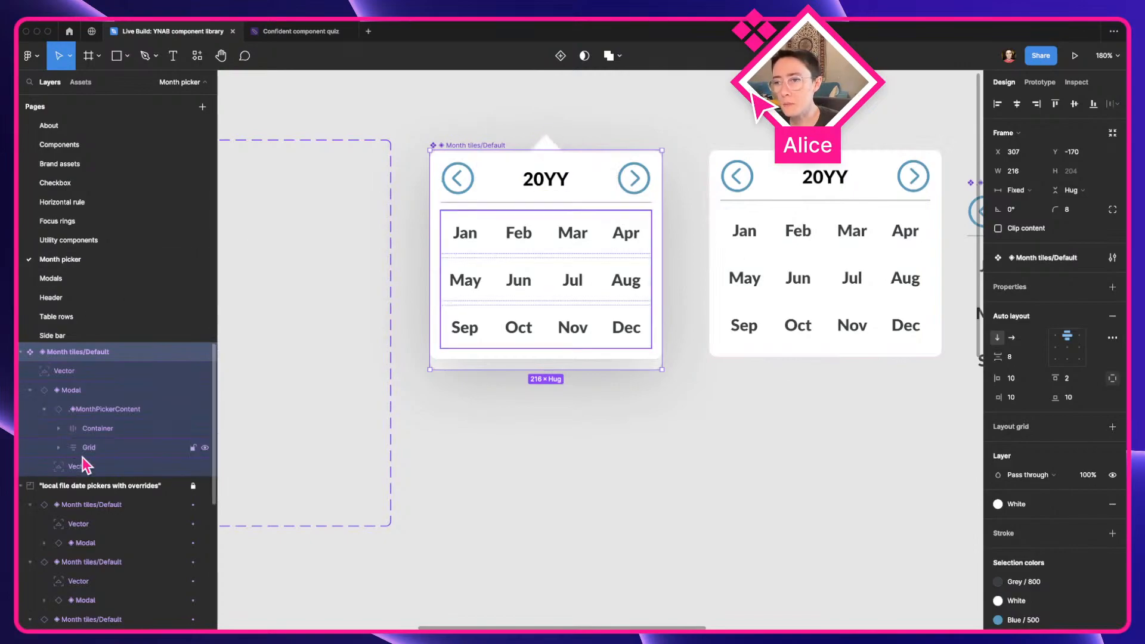
click(77, 392)
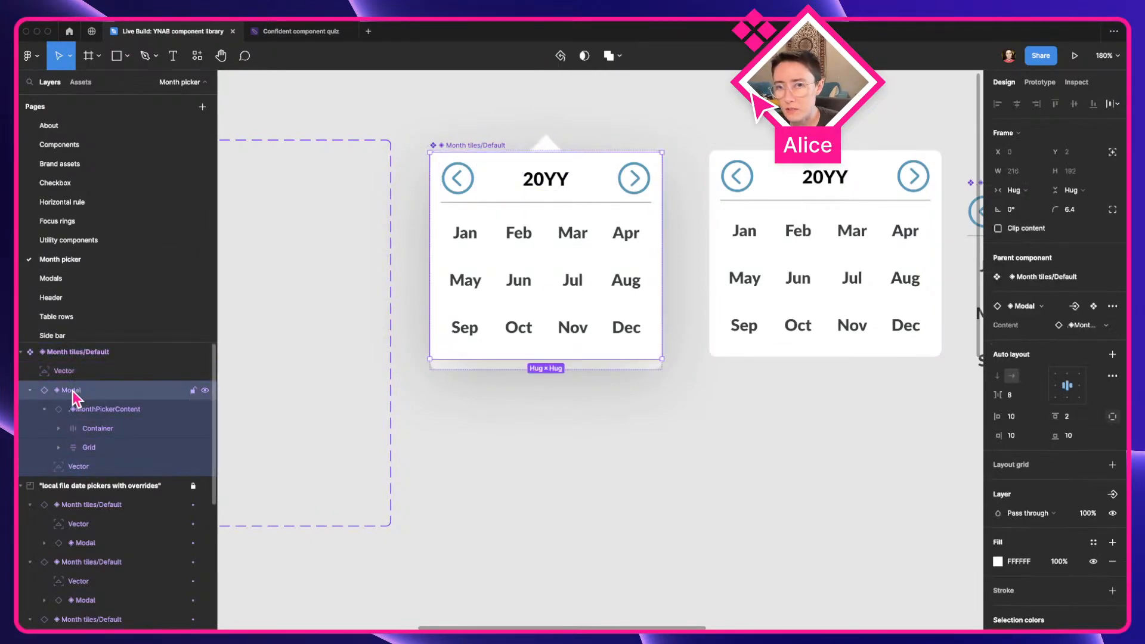
click(35, 390)
click(36, 391)
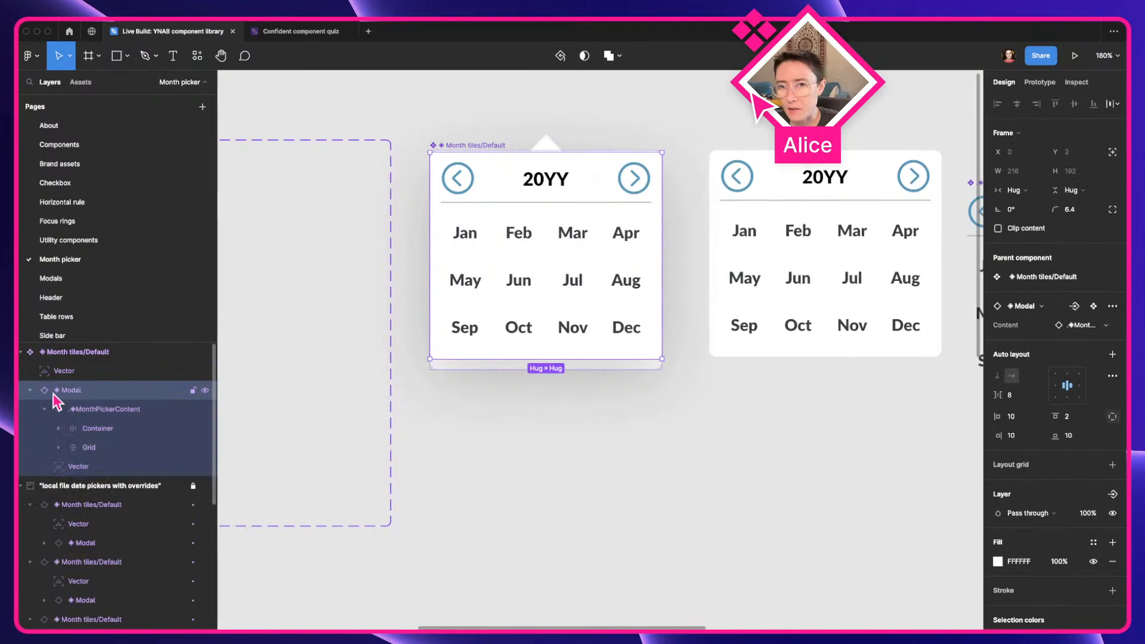
click(69, 468)
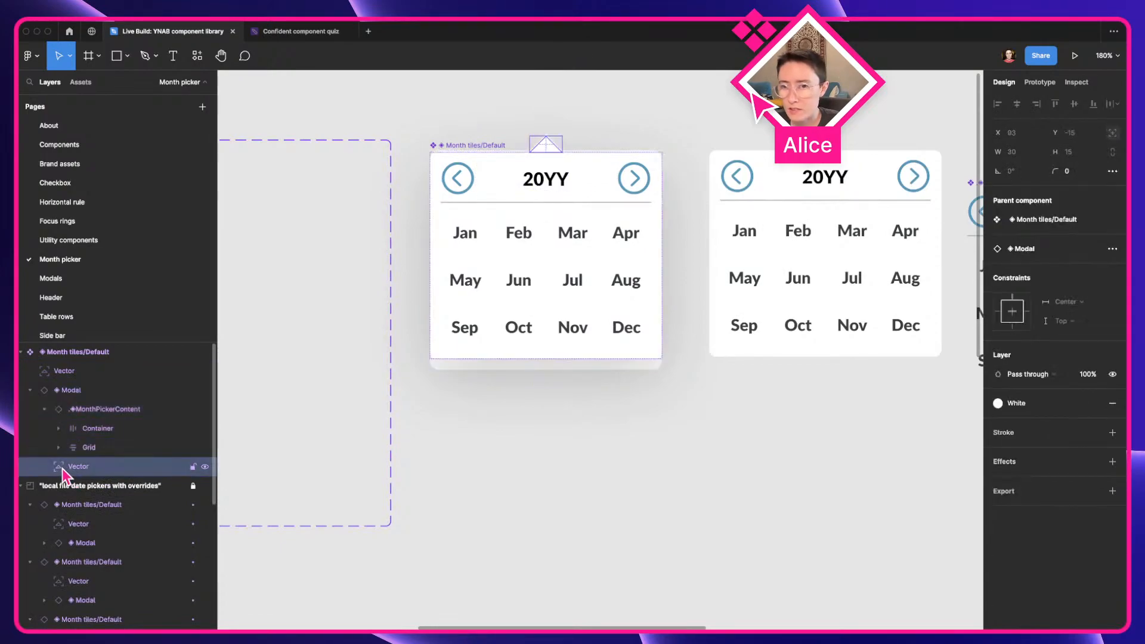
click(62, 376)
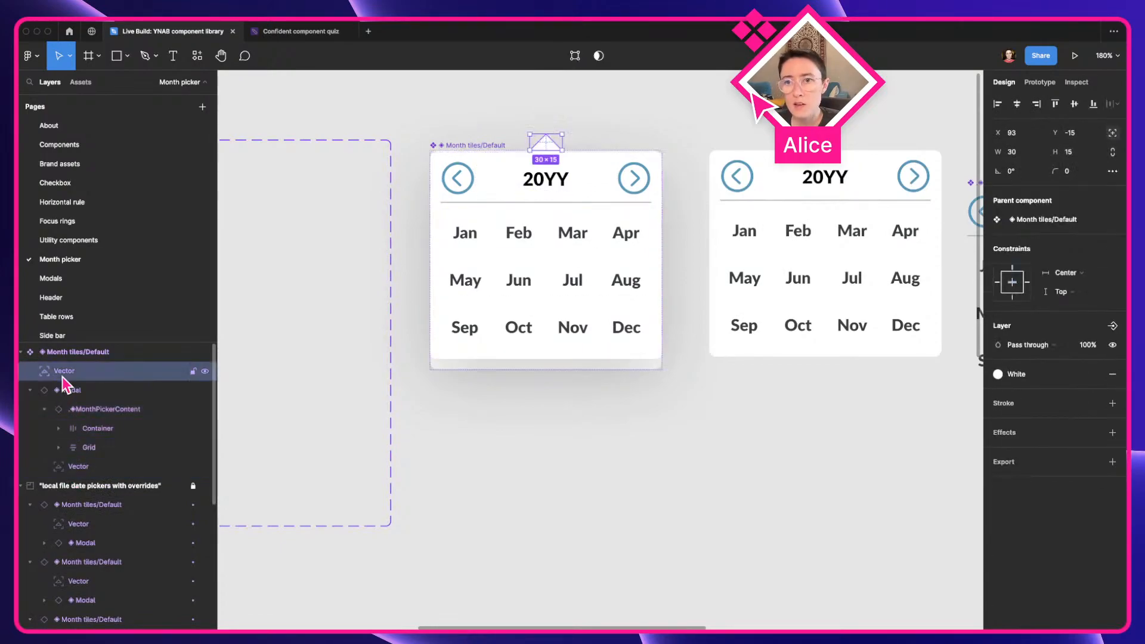
key(BackSpace)
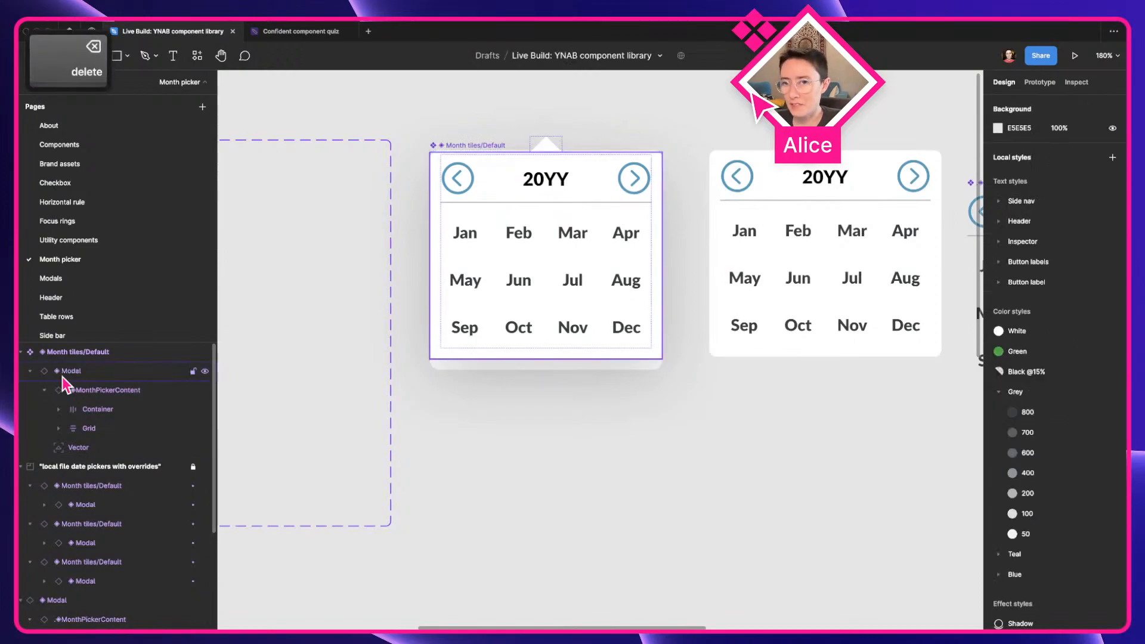
Remove the white fill from the main Month tiles/Default component and set its auto layout spacing and all padding to 0
click(83, 353)
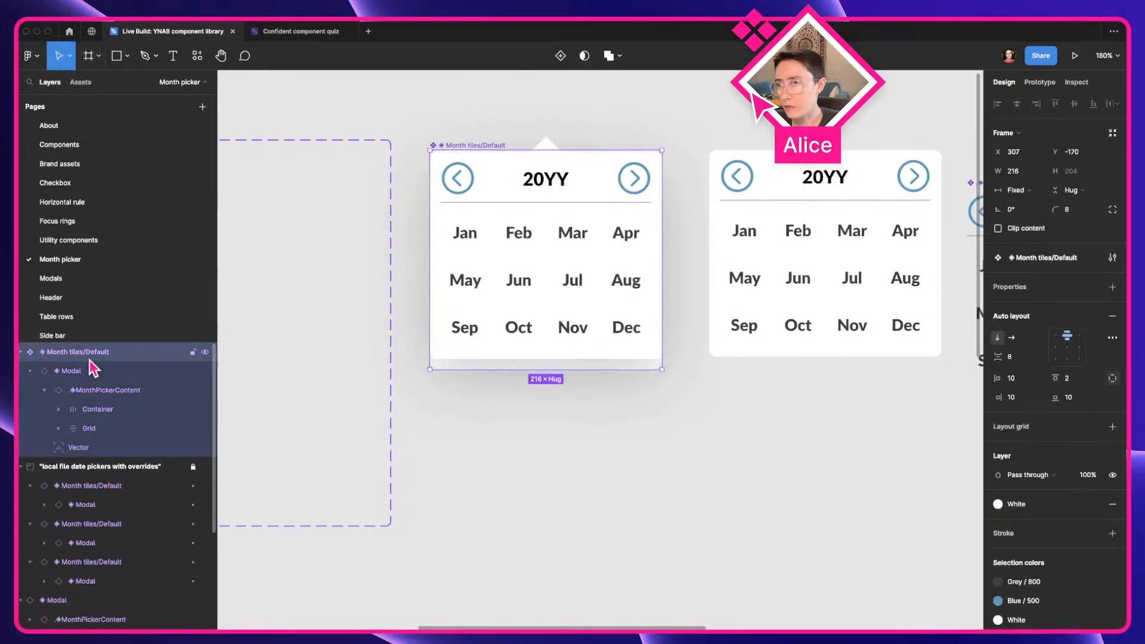
click(1113, 504)
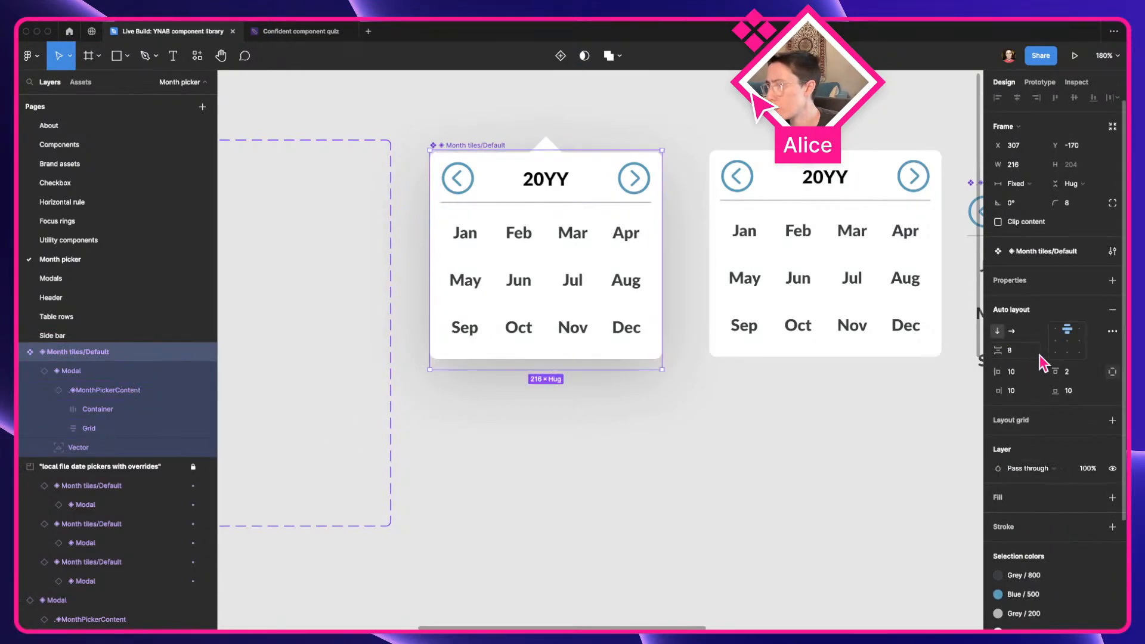
click(1022, 351)
text(0)
key(Tab)
text(0)
key(Tab)
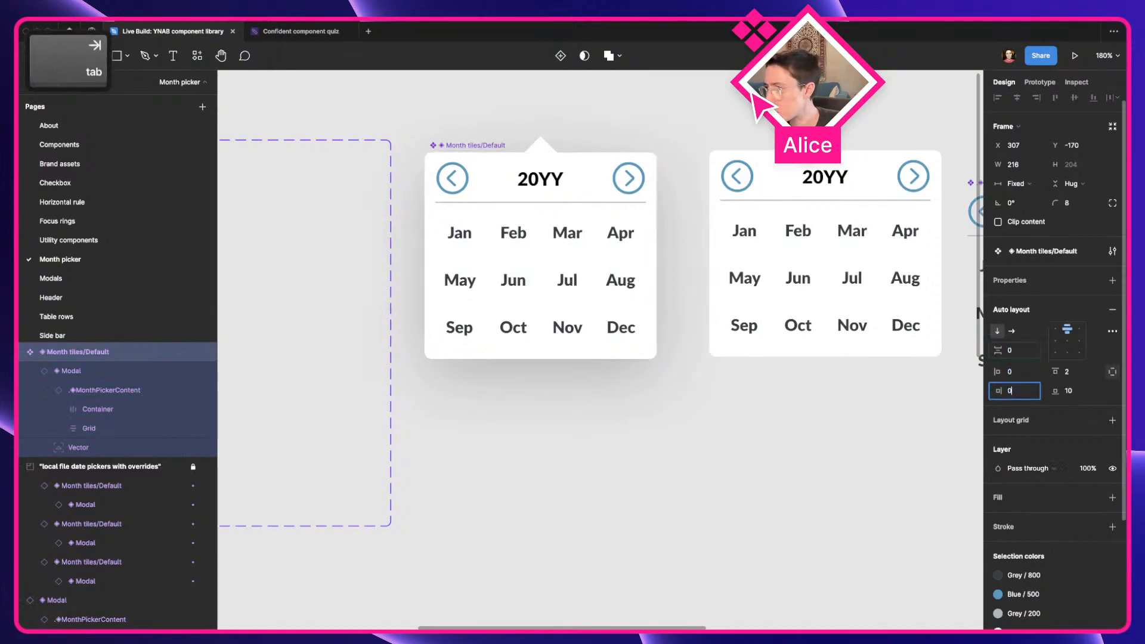
text(0)
key(Tab)
text(0)
key(Tab)
text(0)
key(Tab)
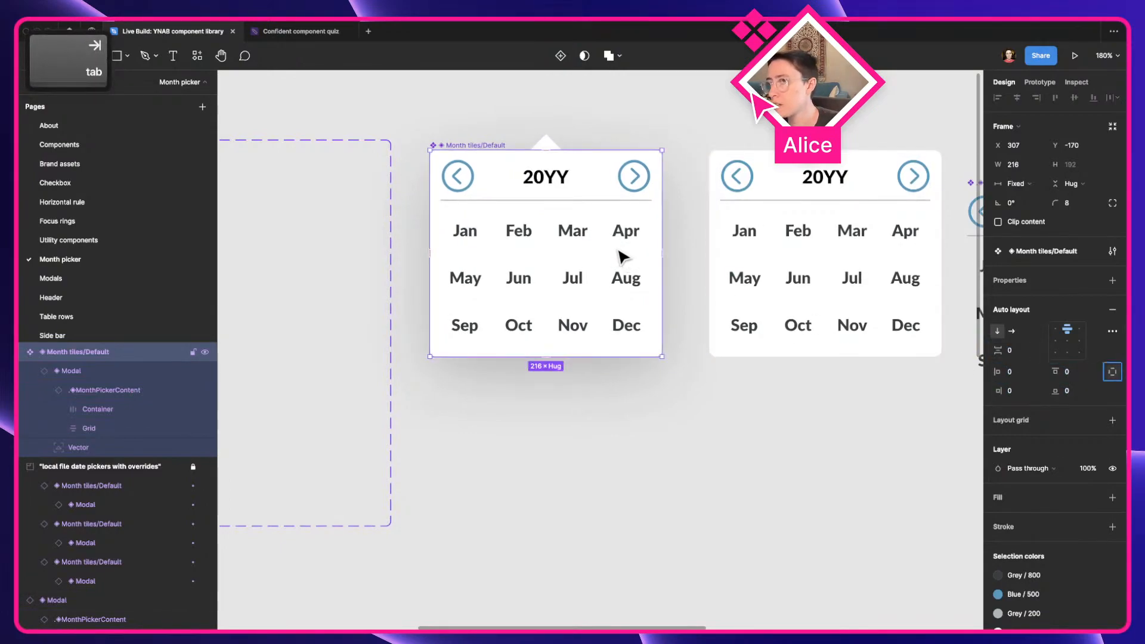
Compare the Modal inside Month tiles/Default with the live month picker in the YNAB web app, then return to Figma
click(142, 374)
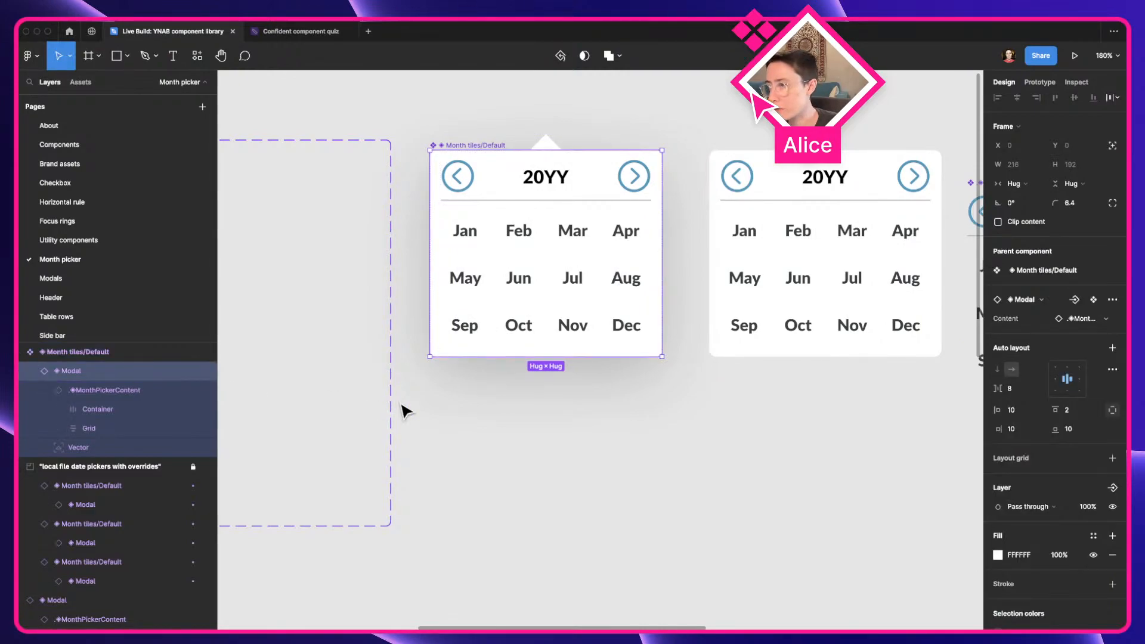
key(super+Tab)
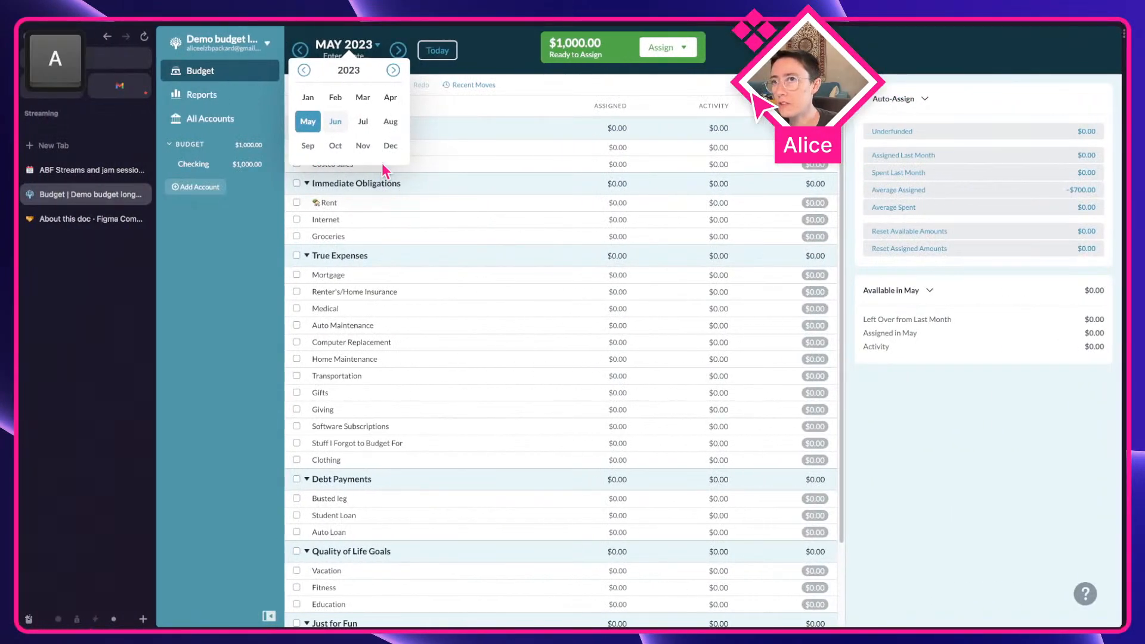
click(503, 53)
click(351, 53)
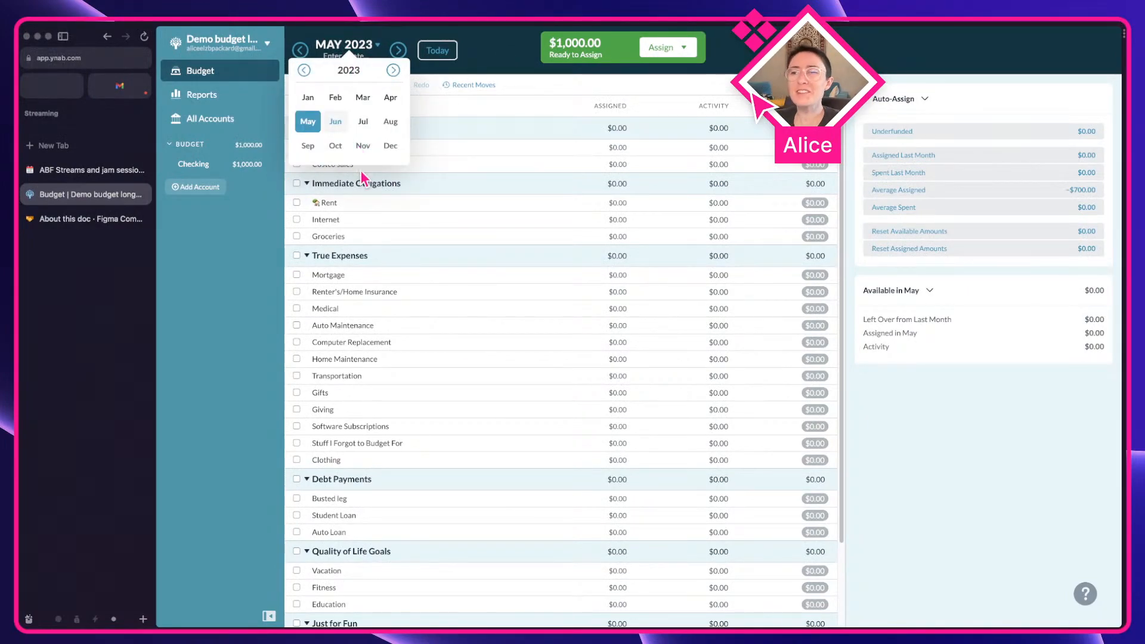
key(super+Tab)
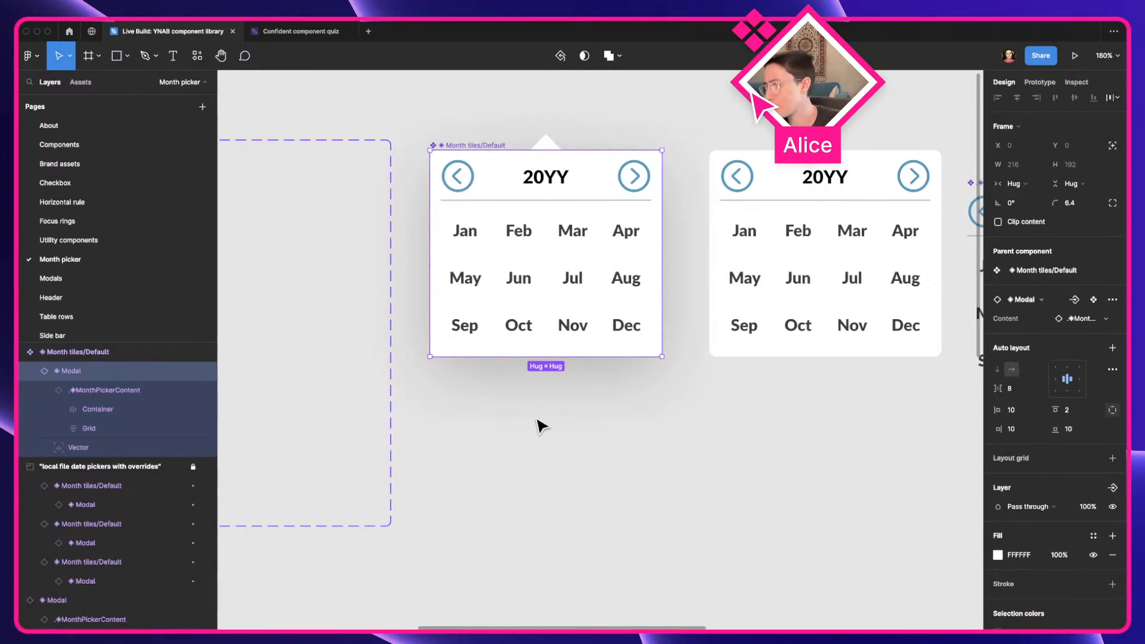
Correct the name of the effect style applied to the Modal to "Modal shadow"
scroll(1038, 465, down, 5)
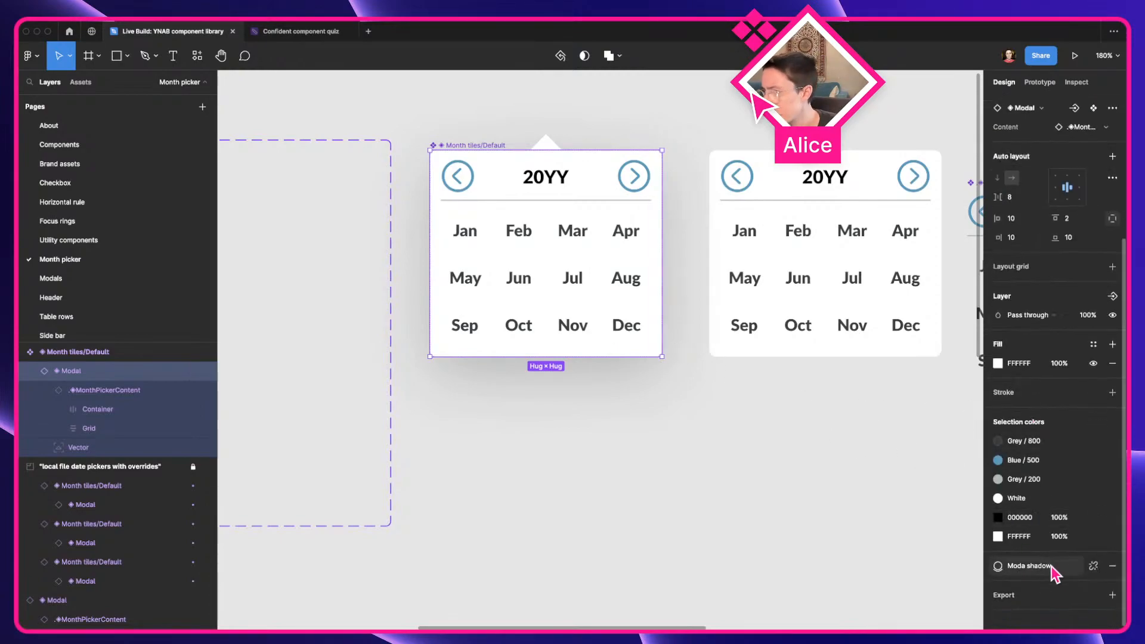
click(1062, 567)
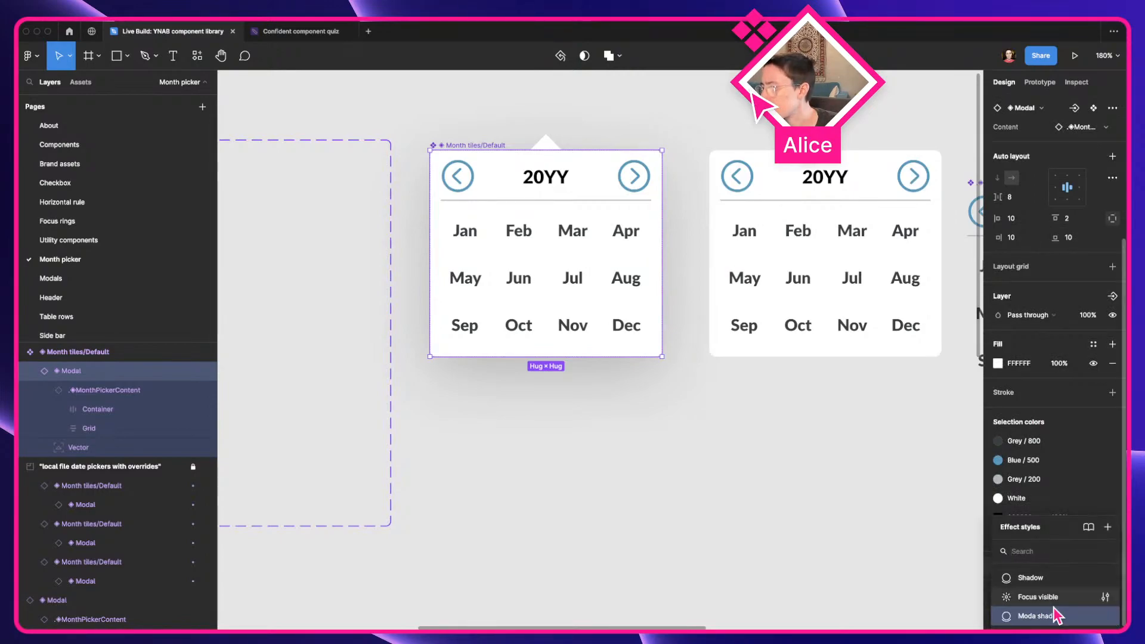
click(1087, 617)
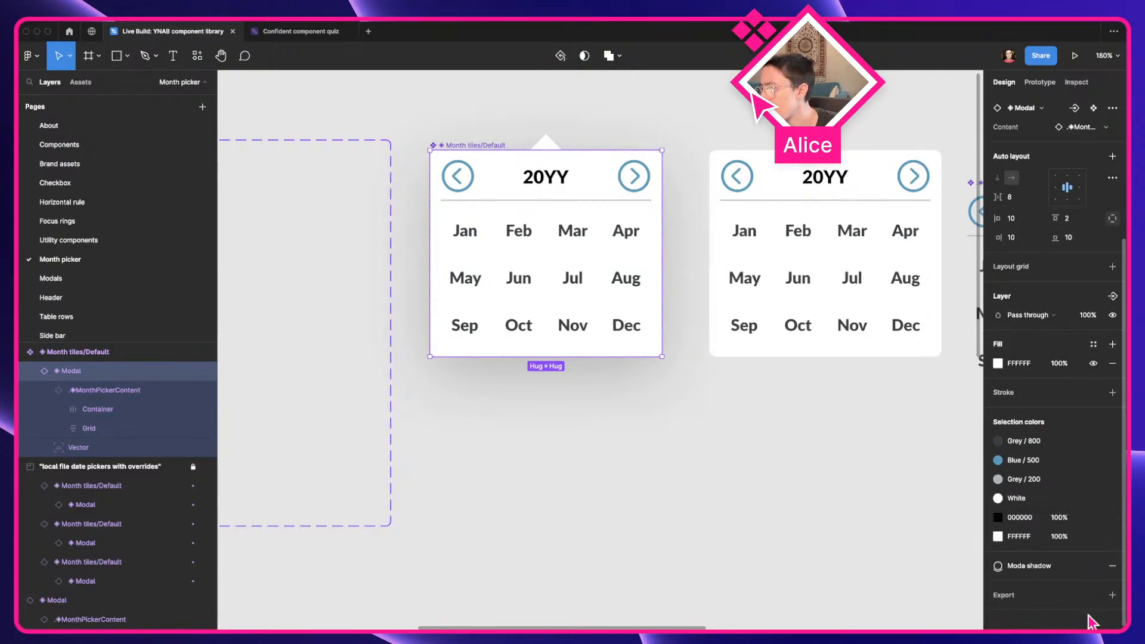
click(1016, 567)
right_click(1038, 616)
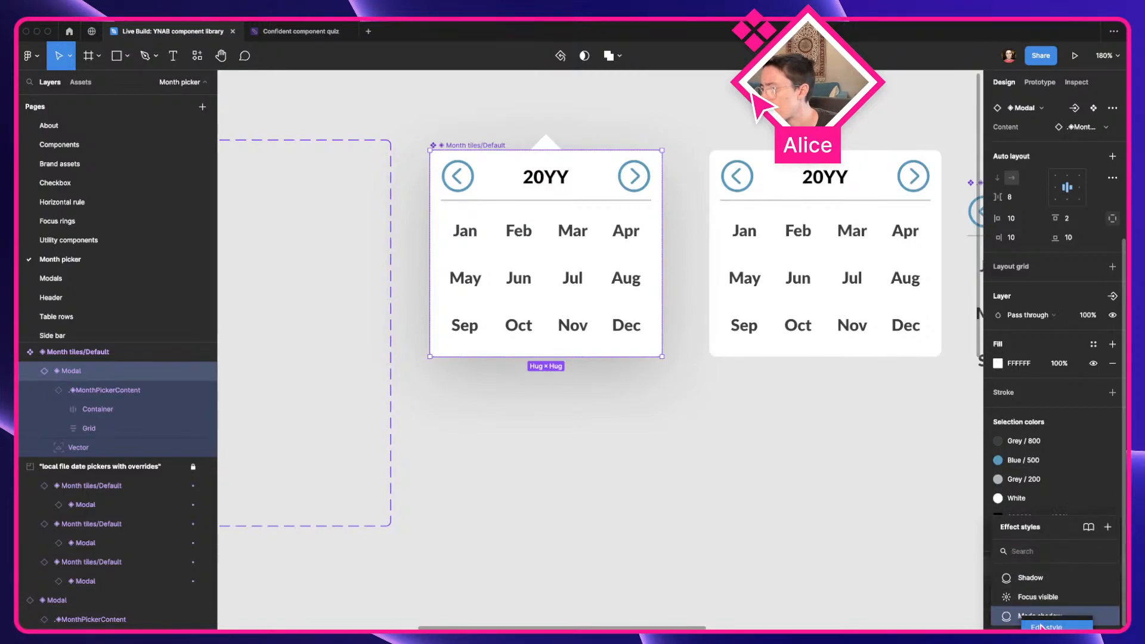
click(1041, 626)
click(946, 530)
key(Left)
key(Left)
key(Left)
key(Left)
key(Left)
key(Left)
key(Left)
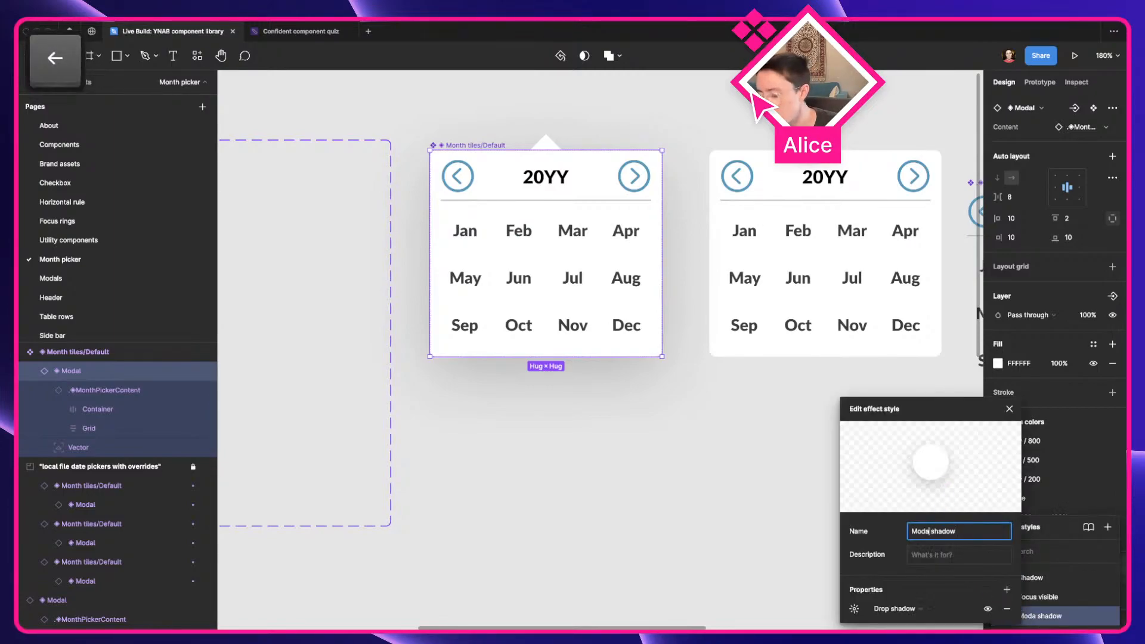
text(l)
key(super+Return)
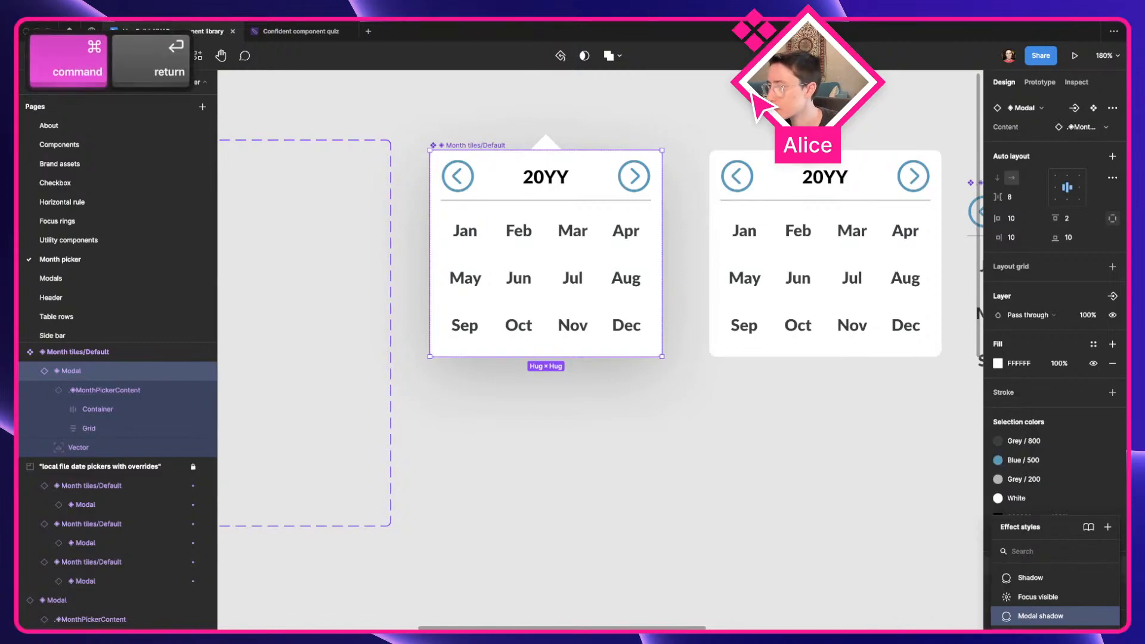
click(790, 458)
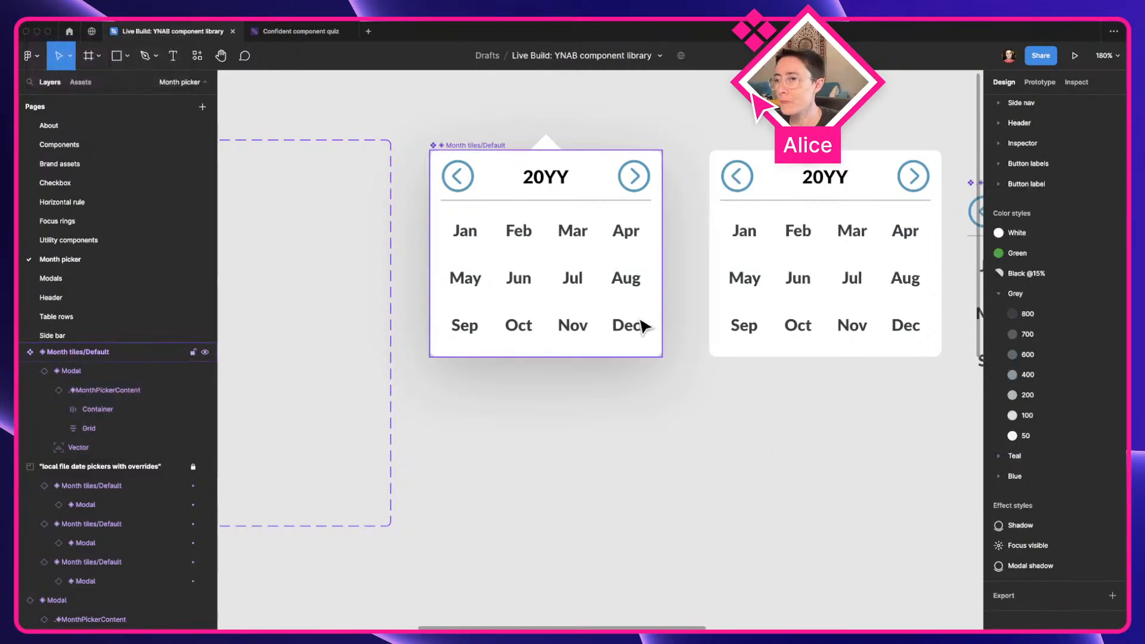
Compare the rebuilt Month tiles/Default component with its instances in the "local file date pickers with overrides" frame and the standalone Modal
click(519, 301)
scroll(564, 275, down, 5)
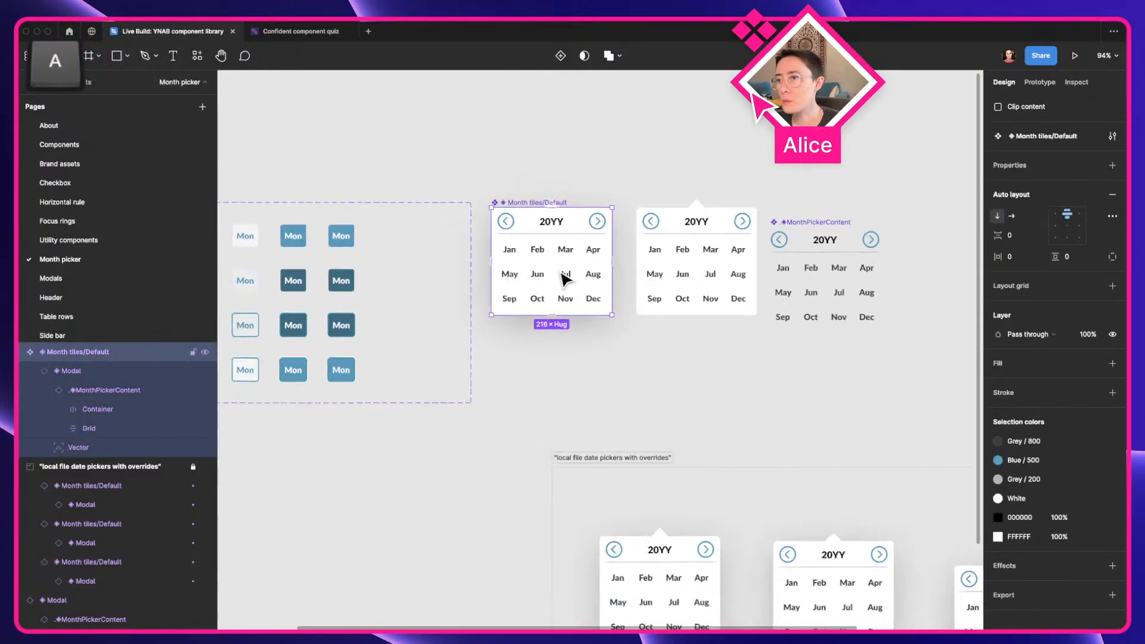
key(space)
drag(615, 389, 453, 261)
drag(634, 353, 563, 289)
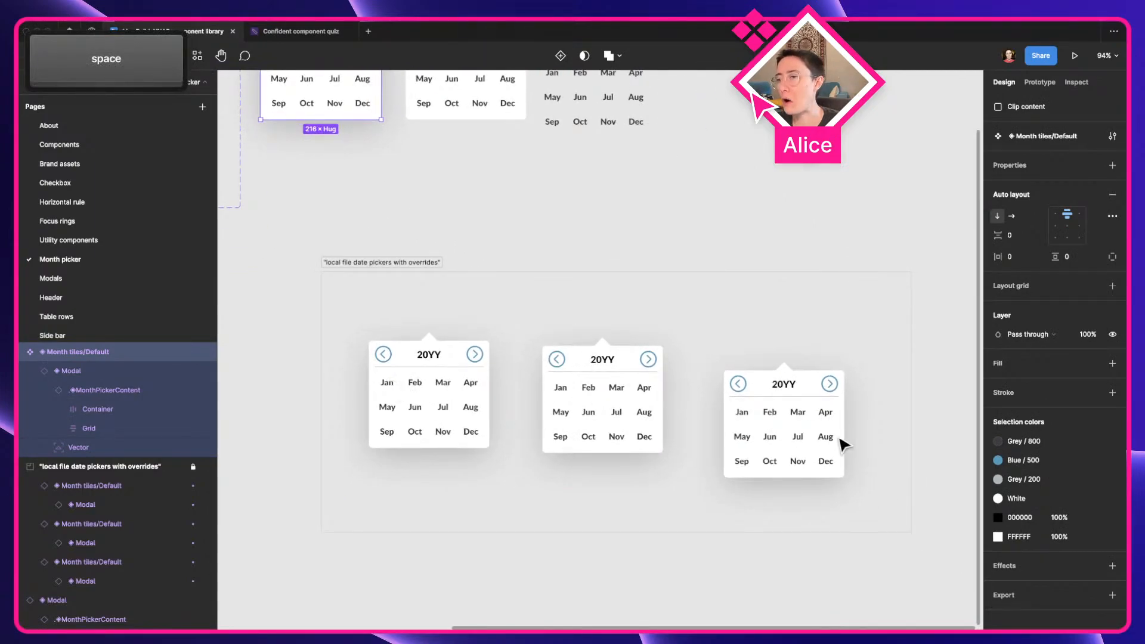
scroll(835, 471, up, 5)
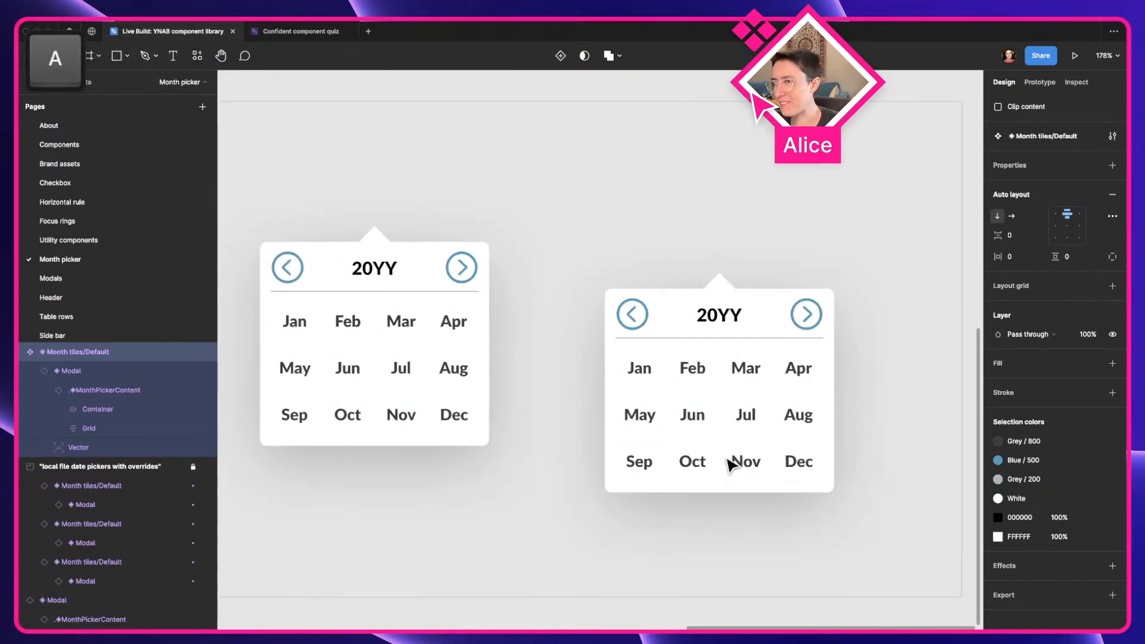
scroll(546, 403, down, 2)
key(a)
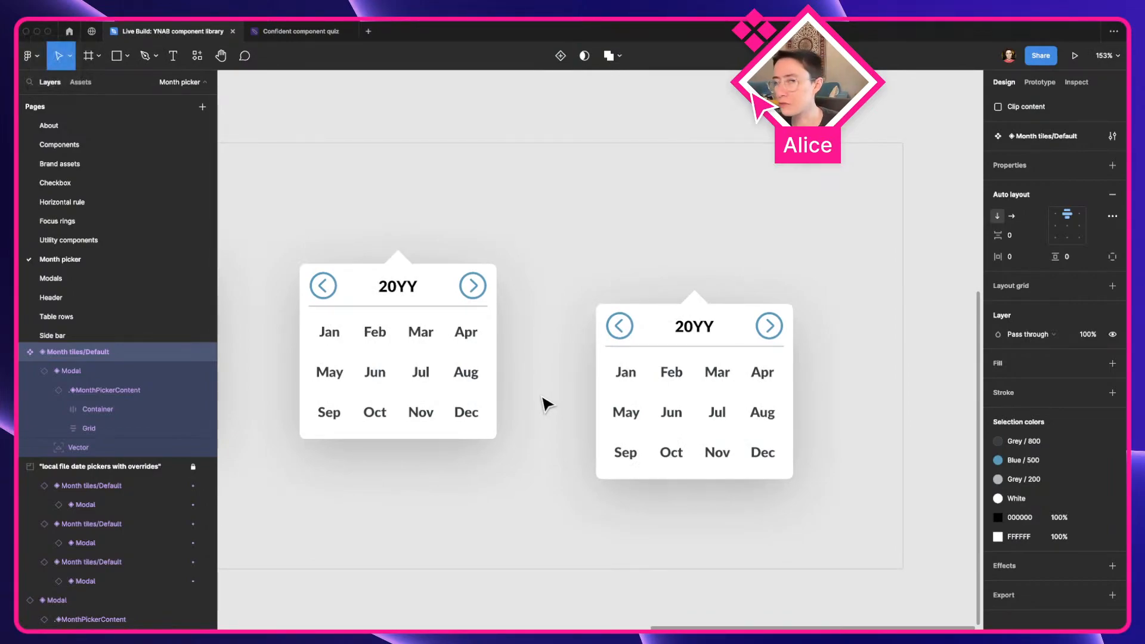
key(space)
drag(486, 371, 623, 353)
scroll(670, 363, down, 2)
key(space)
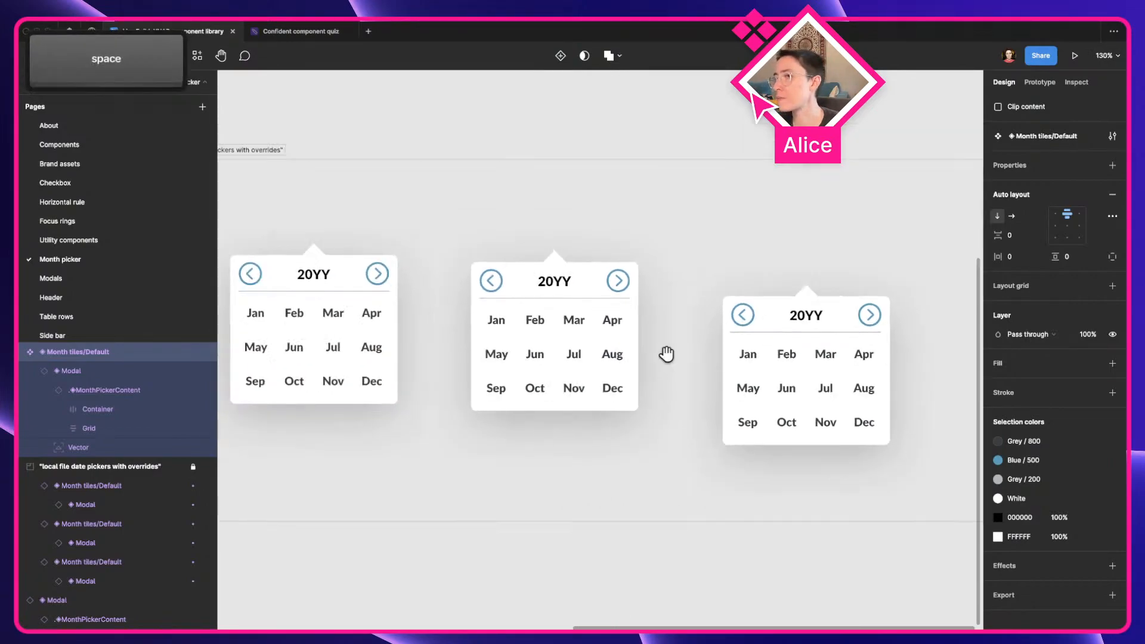
drag(535, 253, 639, 339)
scroll(688, 385, up, 5)
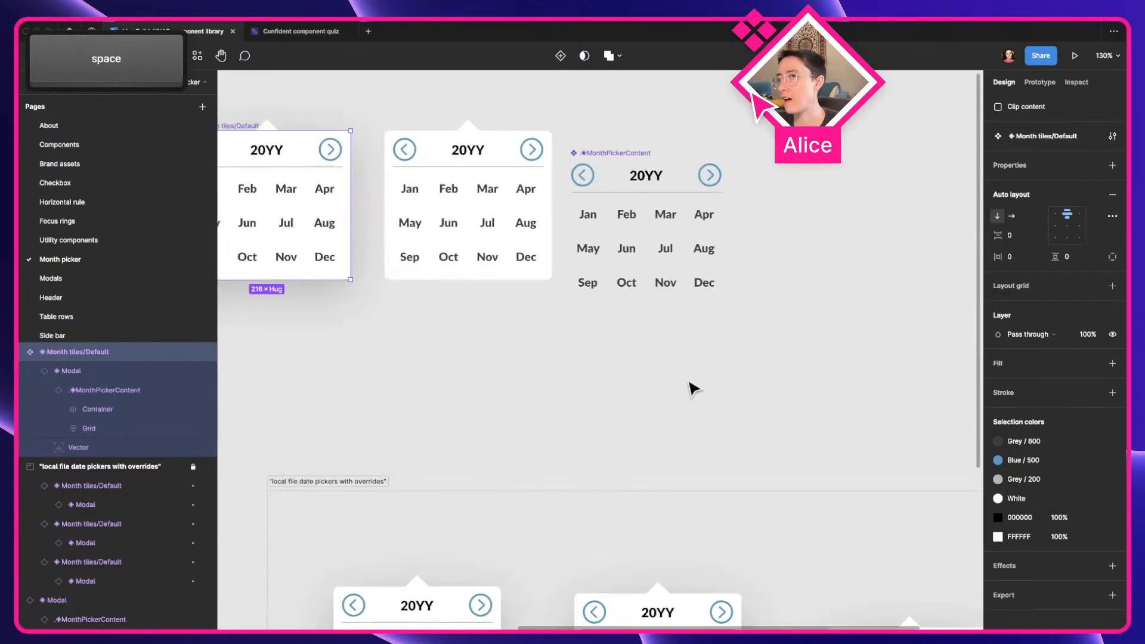
scroll(645, 428, left, 2)
click(575, 286)
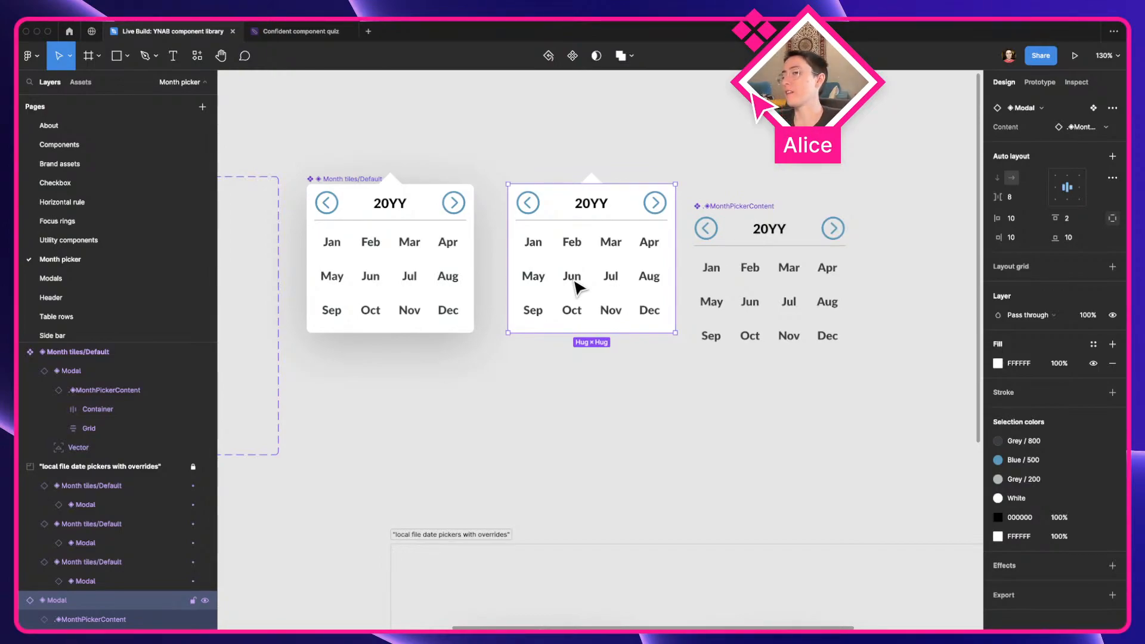
click(360, 239)
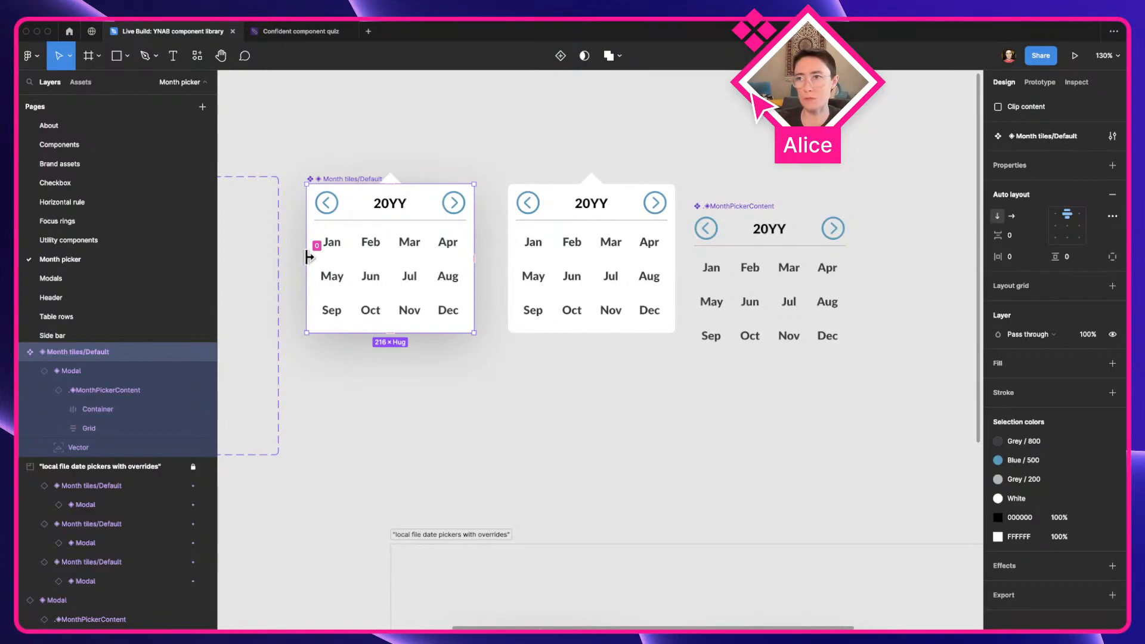
click(768, 388)
click(445, 260)
alt+drag(391, 276, 586, 447)
key(super+z)
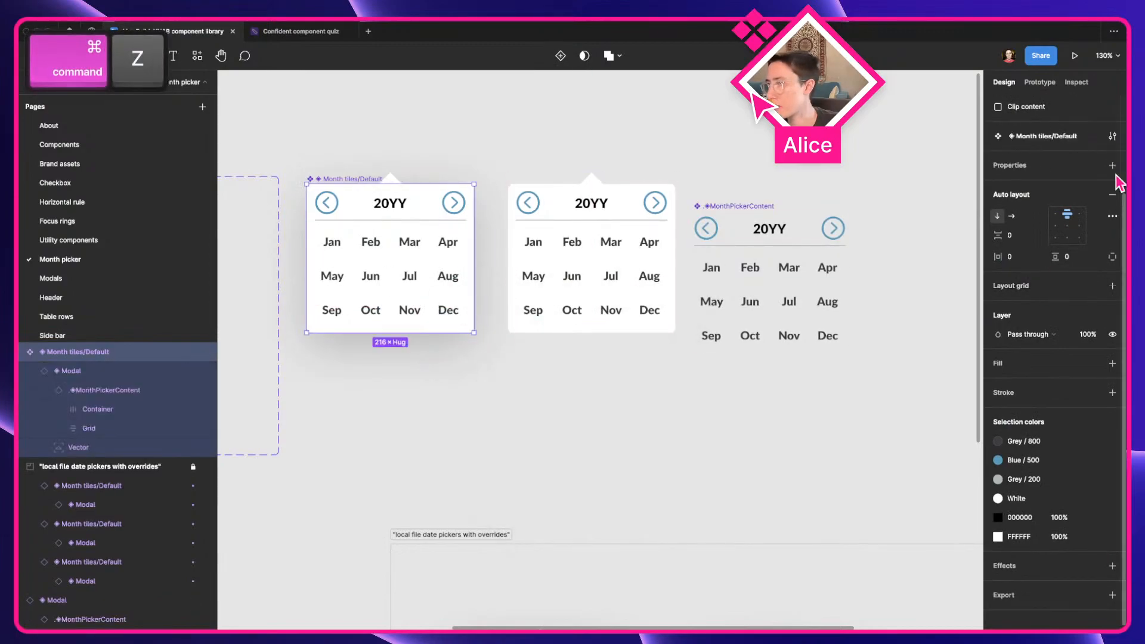
Set the main Month tiles/Default component's description to "Will be deleted on June 2nd."
click(1112, 136)
text(Will be)
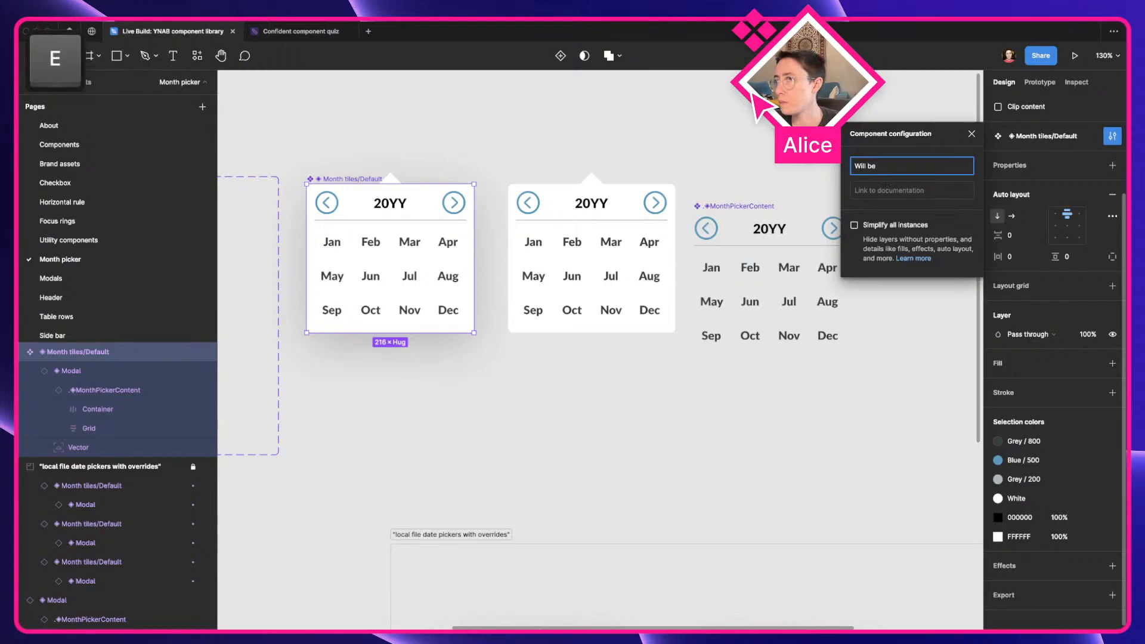
text( officiall)
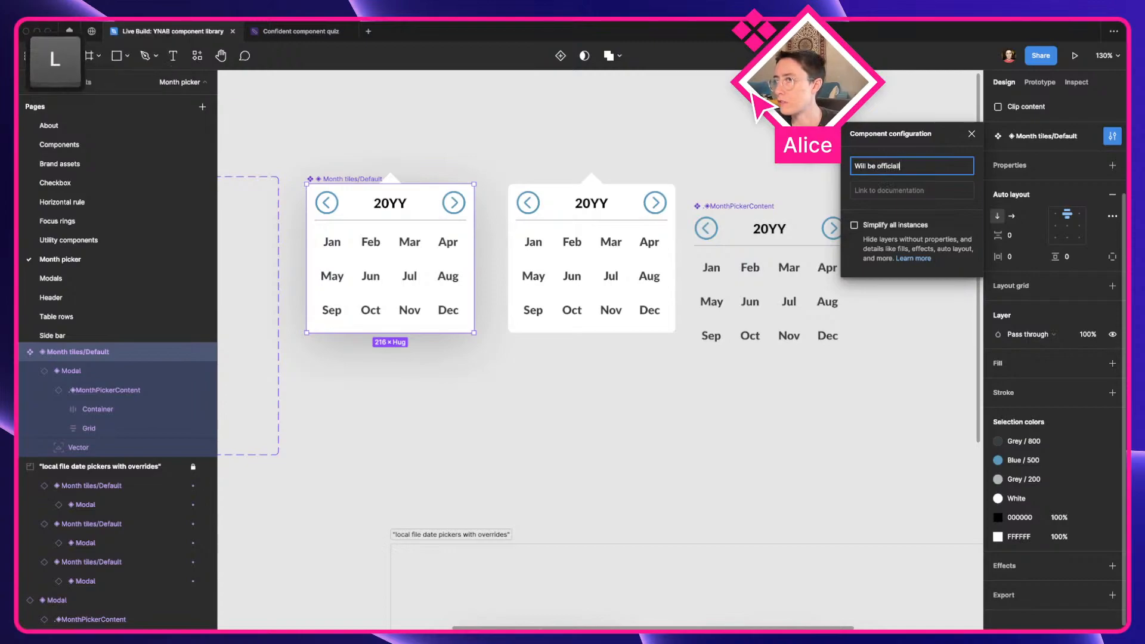
text(y archived/)
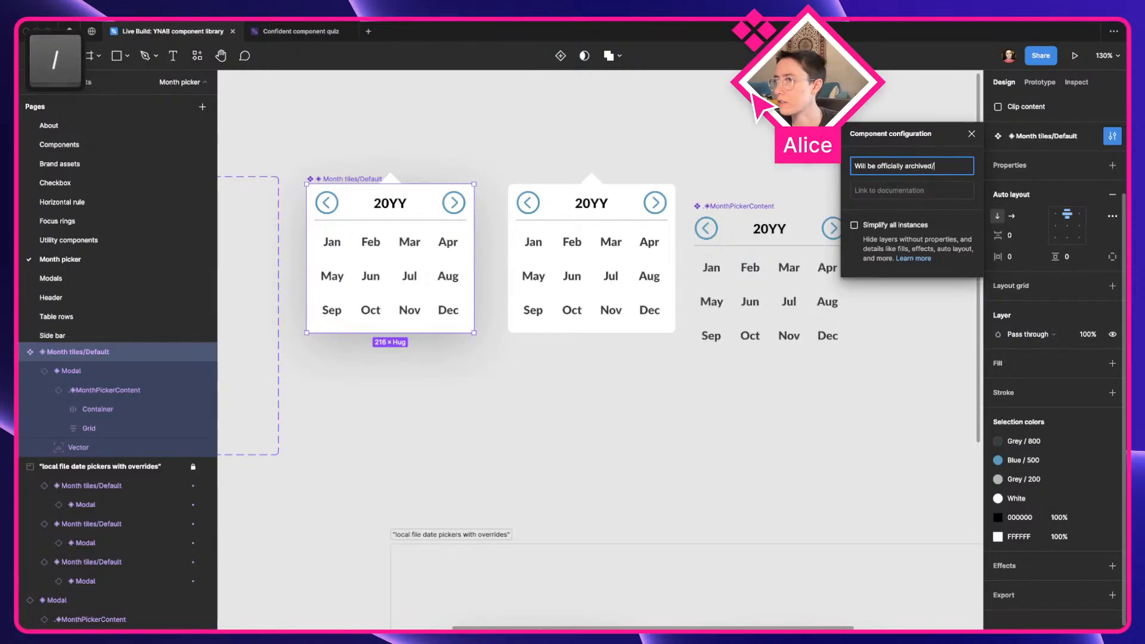
key(alt+shift+Left)
key(alt+shift+Left)
text(del)
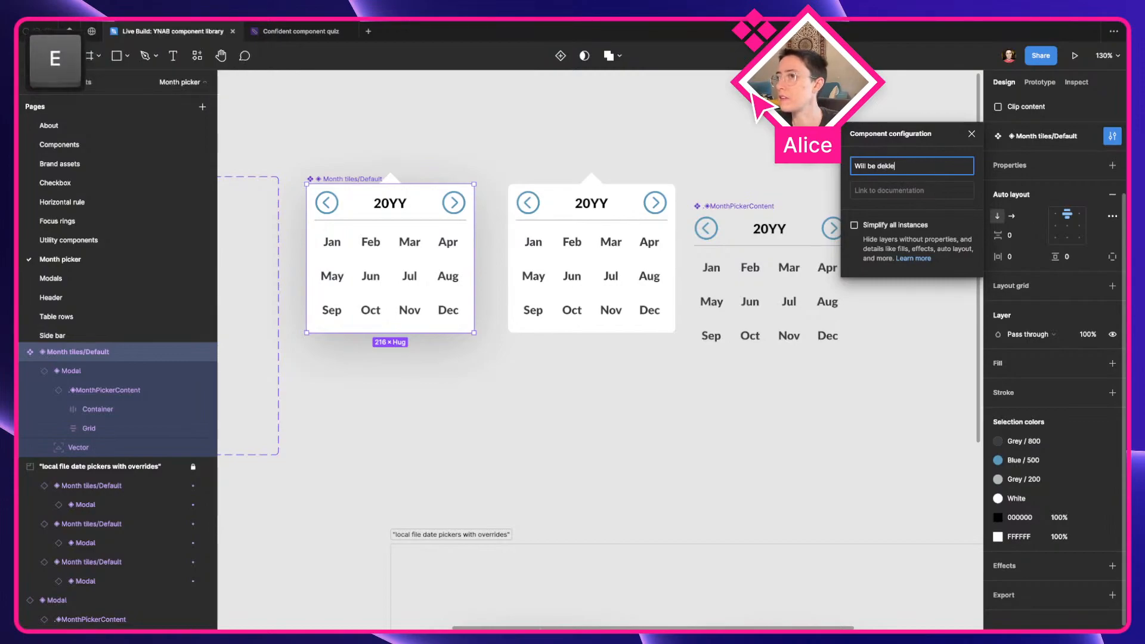
text(eted )
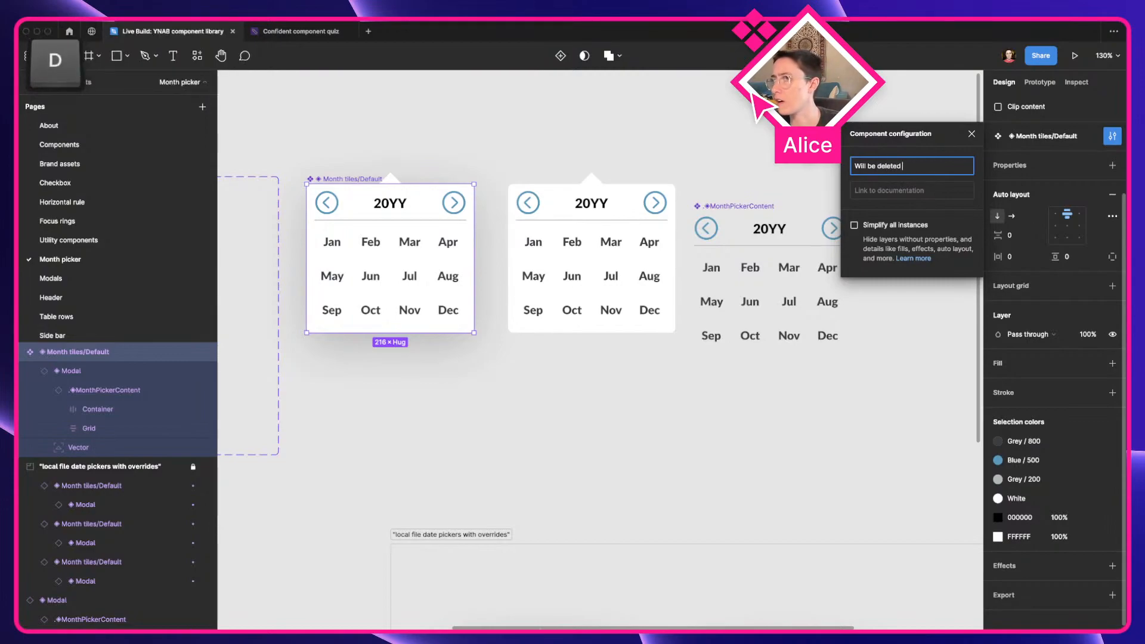
text(on June 2nd.)
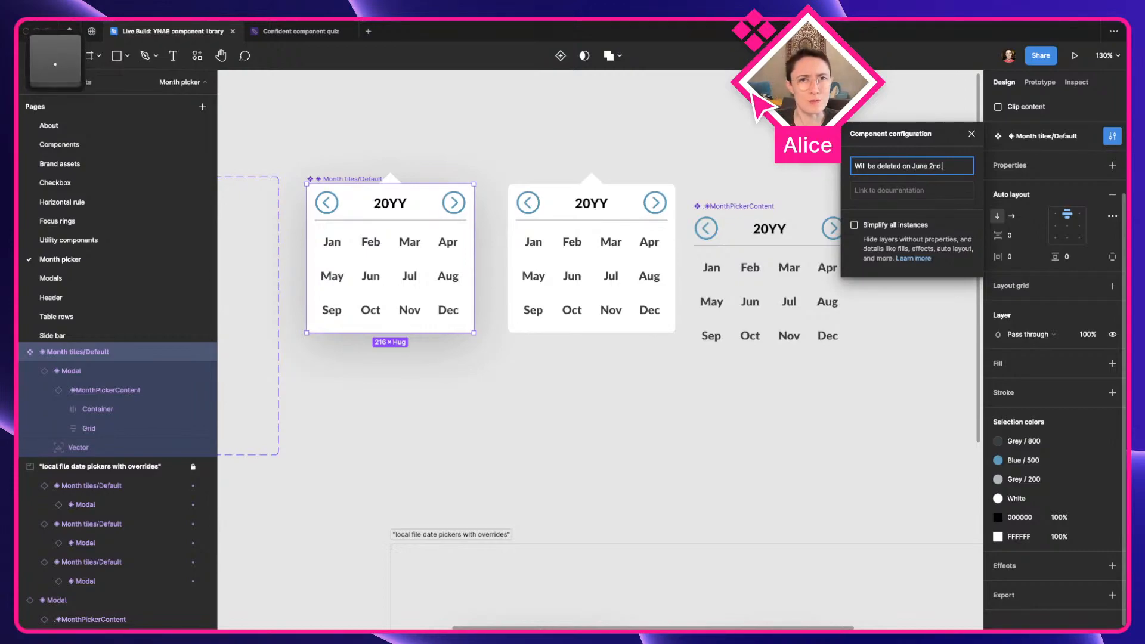
key(Return)
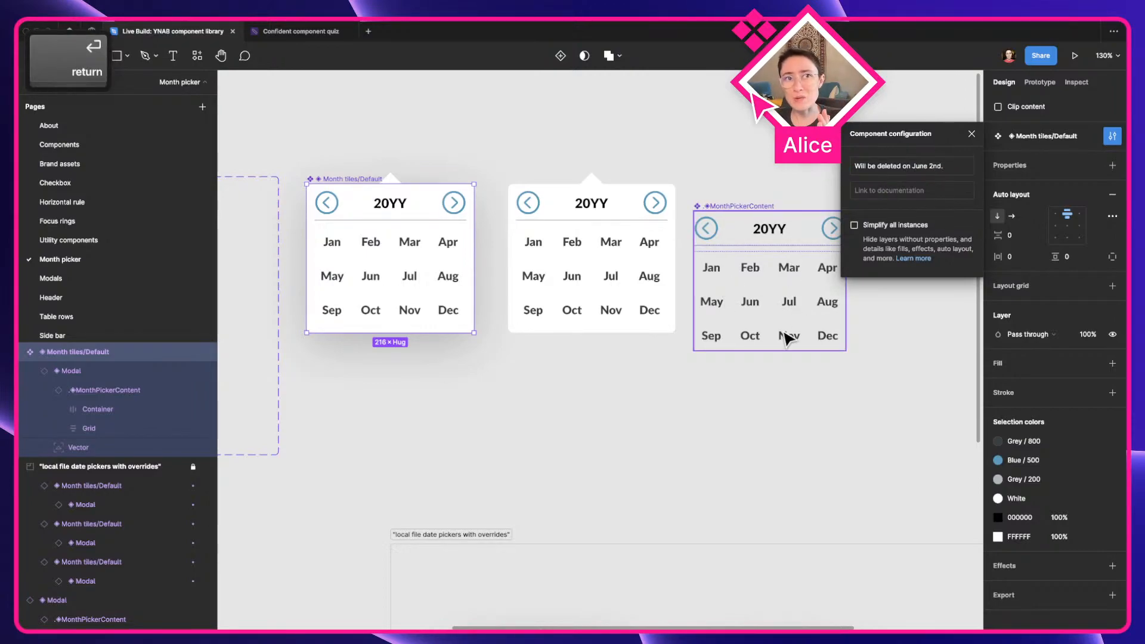
click(697, 400)
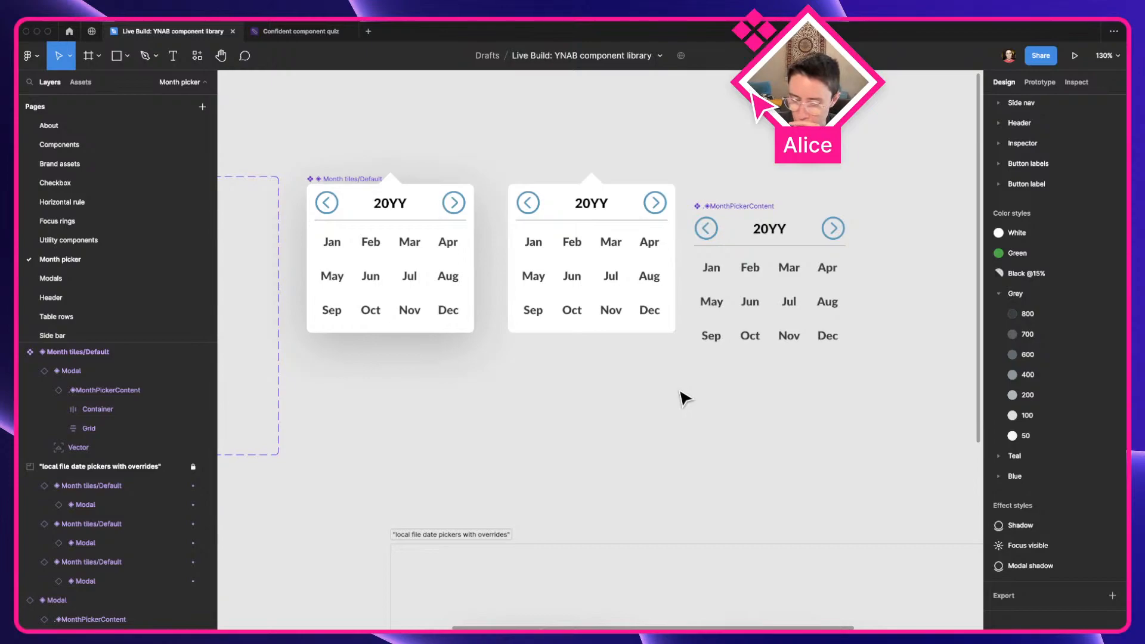
Switch to the web browser and open figma.com/pricing in a new tab
key(ctrl+Left)
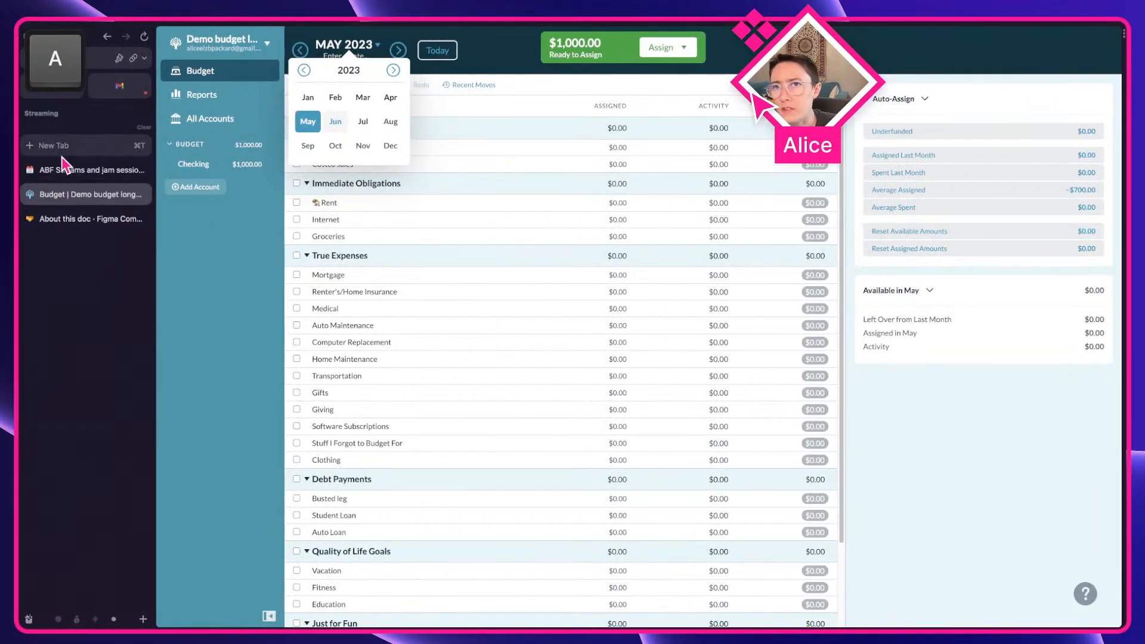
click(57, 144)
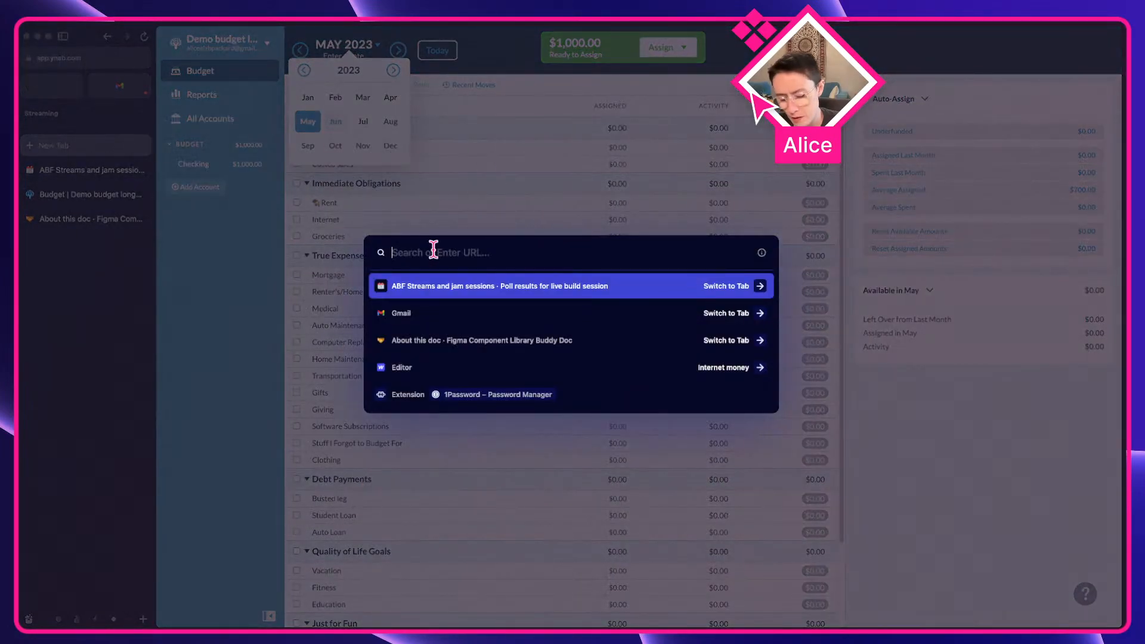
text(figma.com/pric)
key(BackSpace)
text(cing)
key(Return)
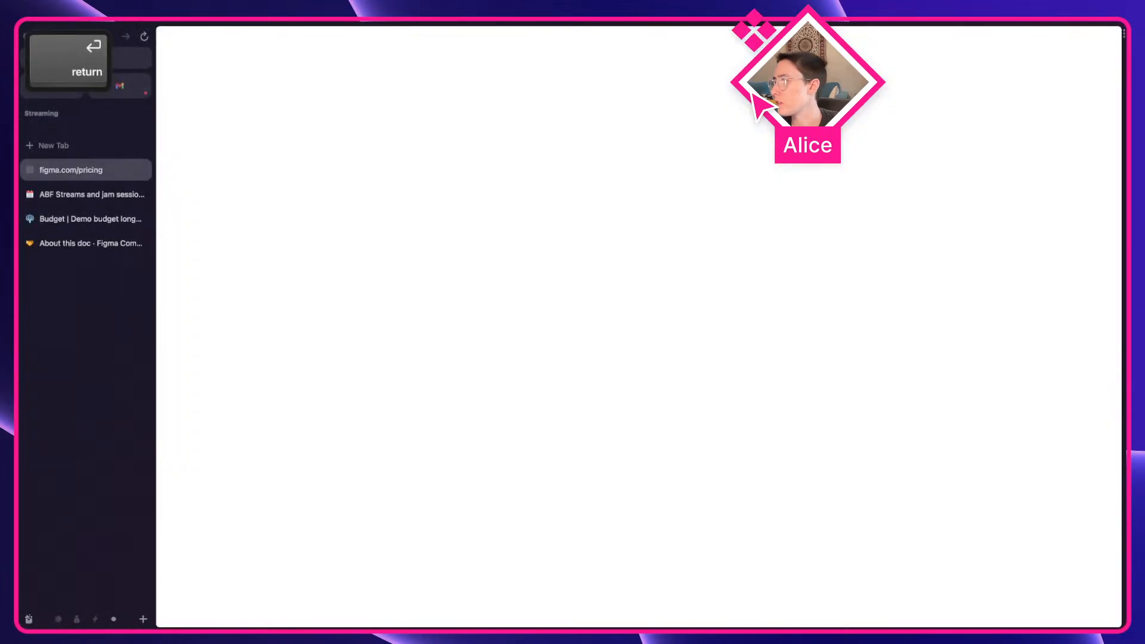
Search the Figma pricing page for "analytic"
scroll(528, 392, down, 15)
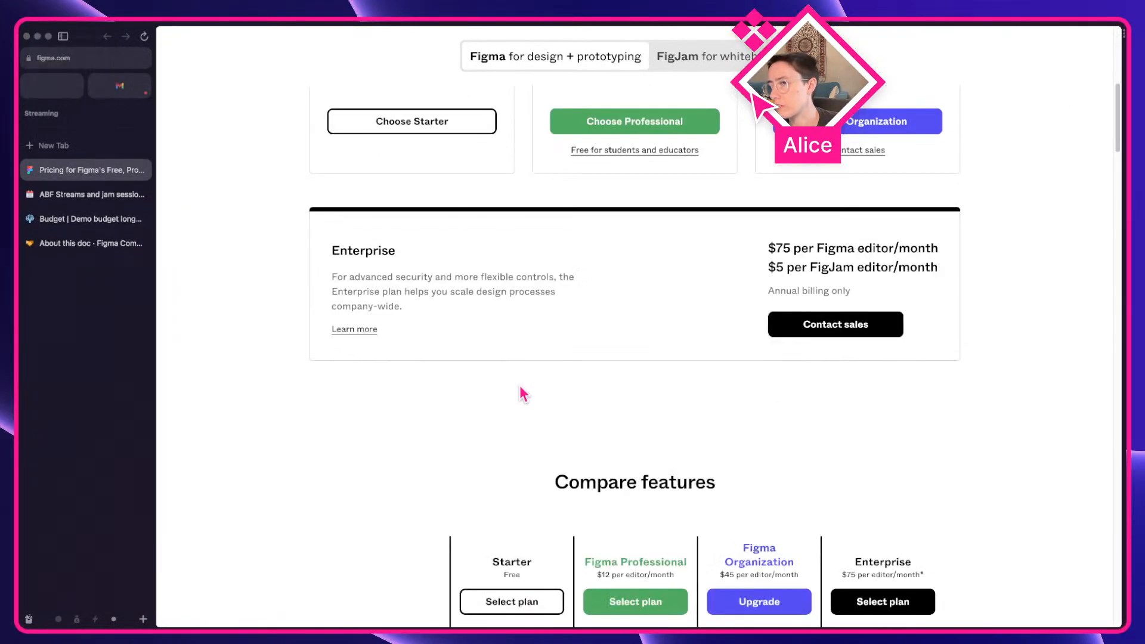
key(super+f)
text(an)
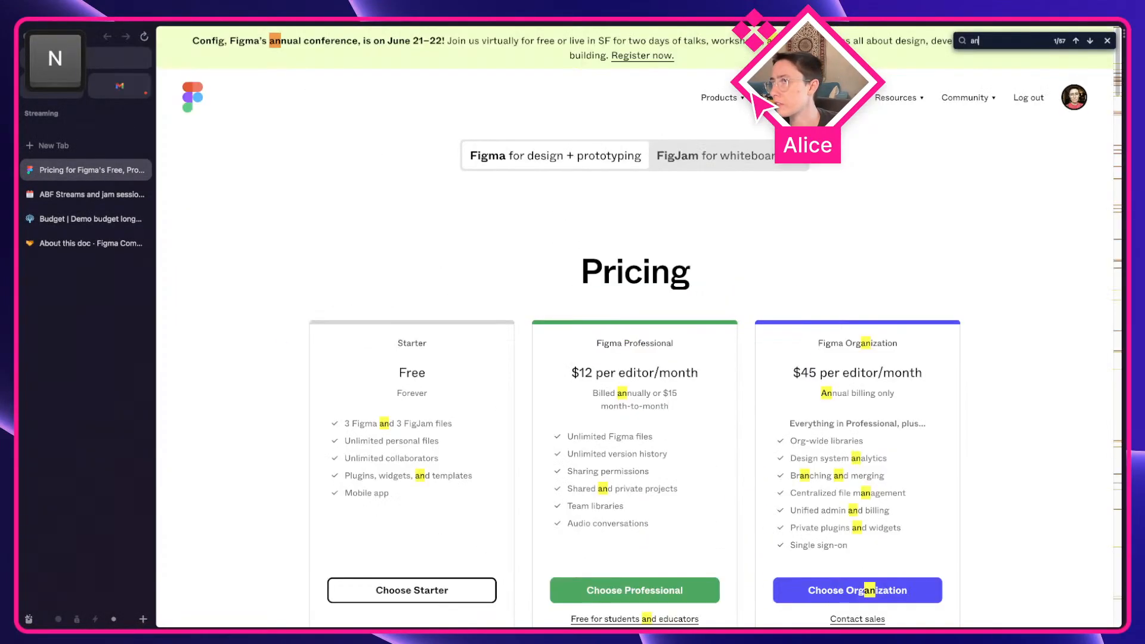
text(alyti)
key(BackSpace)
key(BackSpace)
text(ytic)
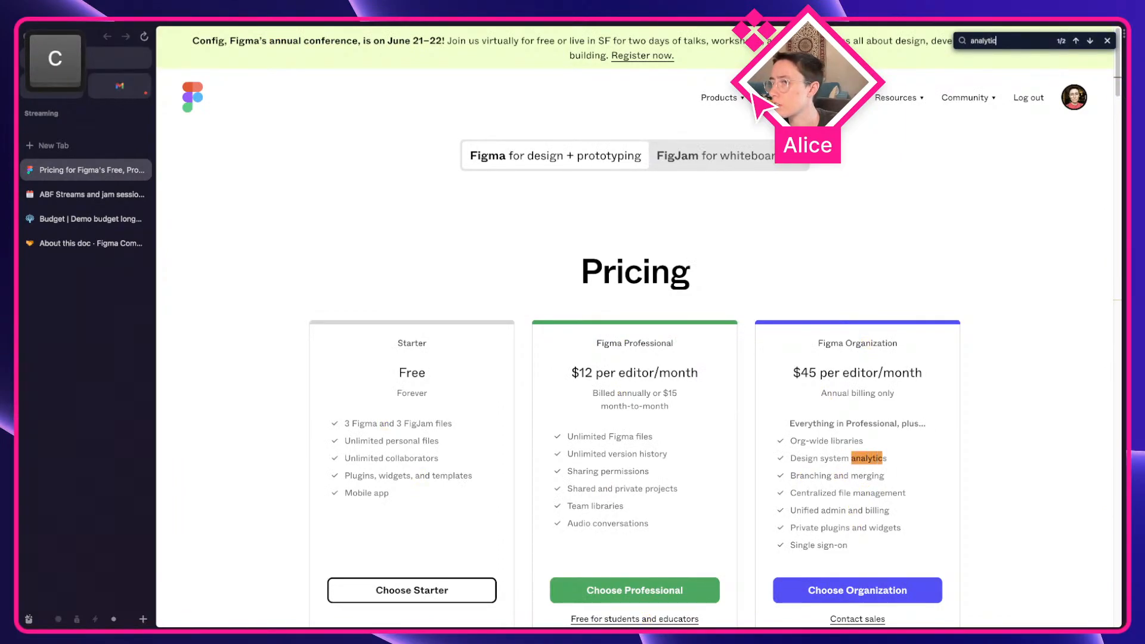
Check the plan cards and feature comparison for design system analytics, and switch back to the YNAB component library file in Figma
scroll(540, 510, down, 3)
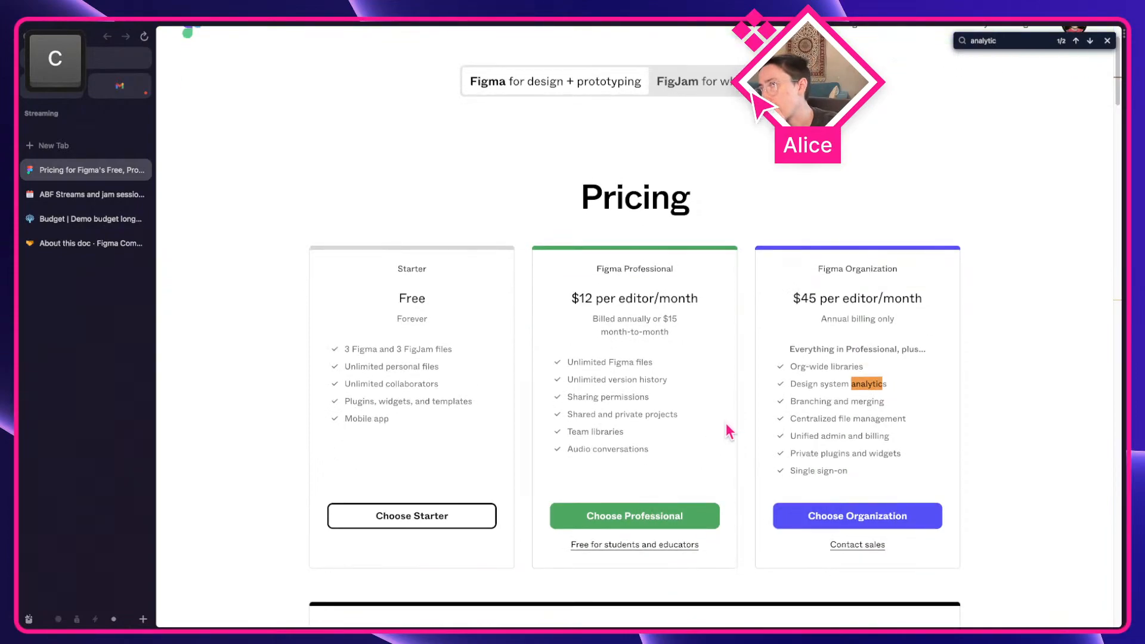
scroll(847, 358, down, 3)
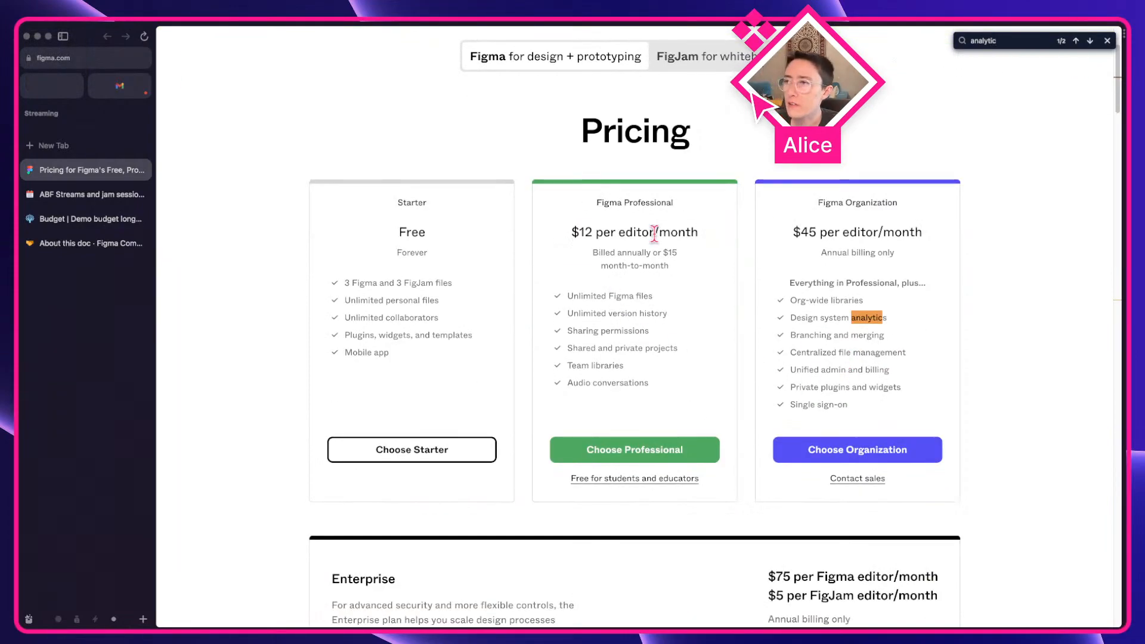
scroll(655, 234, down, 9)
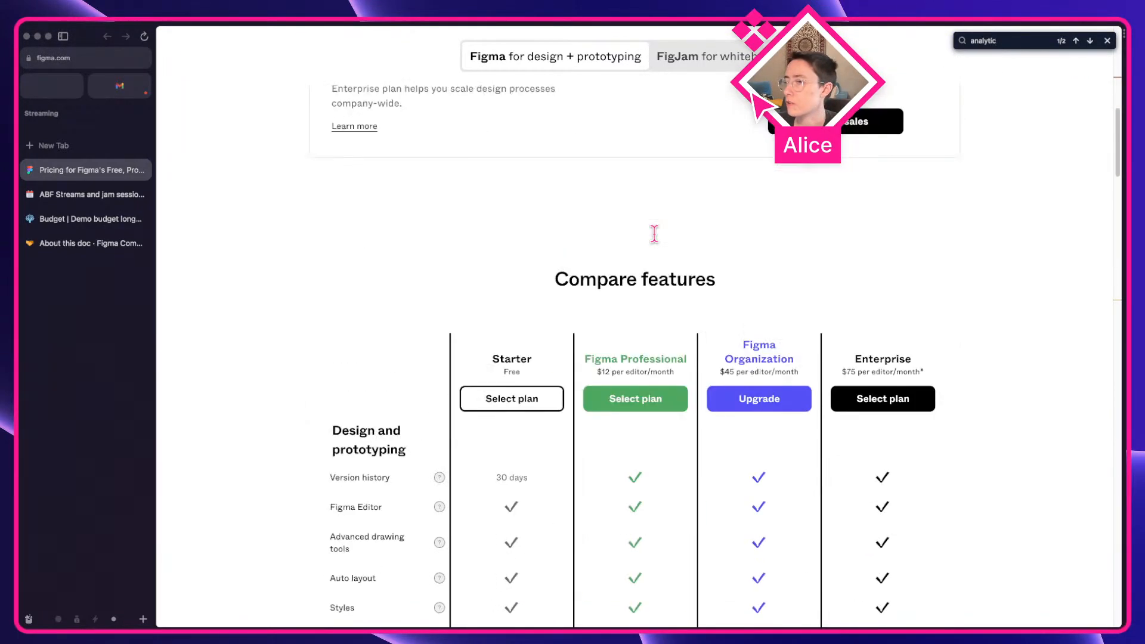
scroll(659, 243, up, 10)
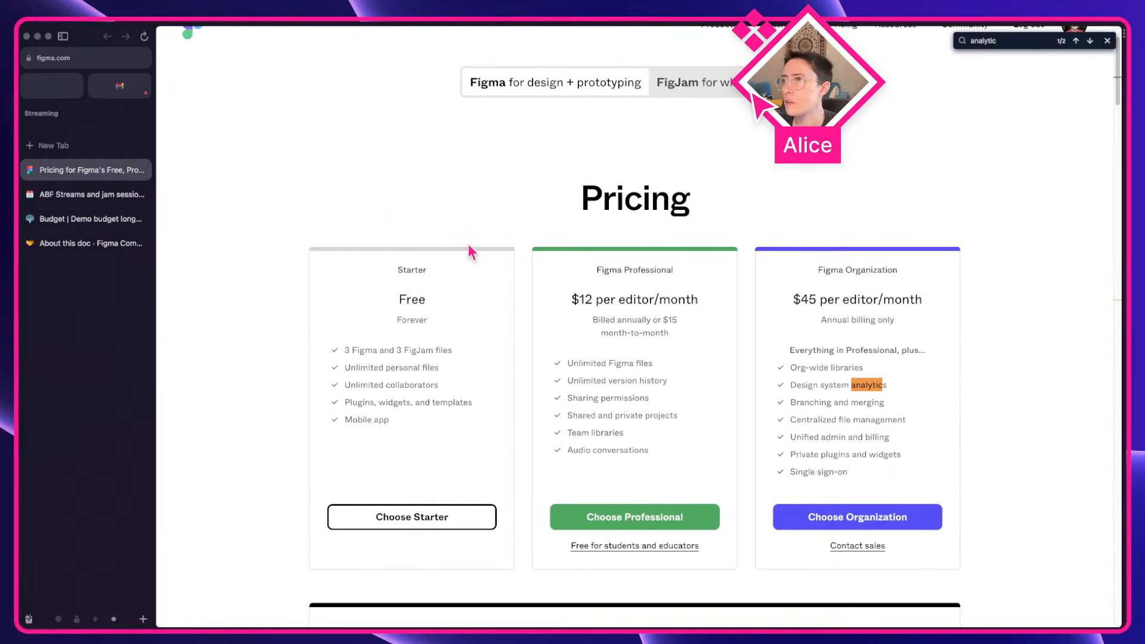
key(ctrl+Right)
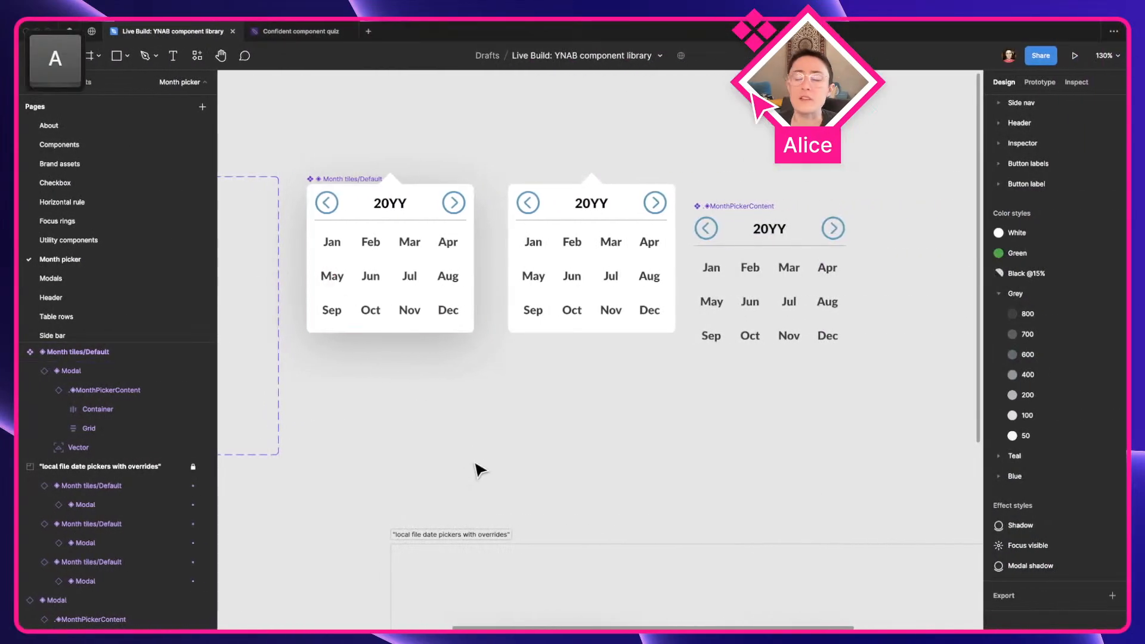
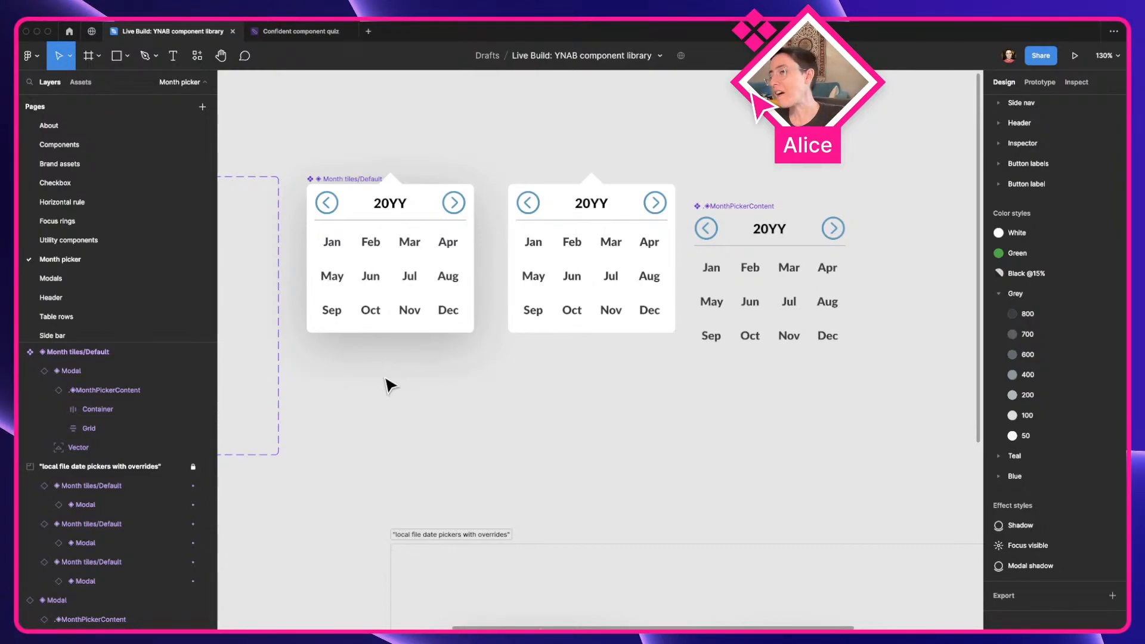
Select the Month tiles/Default main component and compare it with its instances in the "local file date pickers with overrides" frame
click(405, 242)
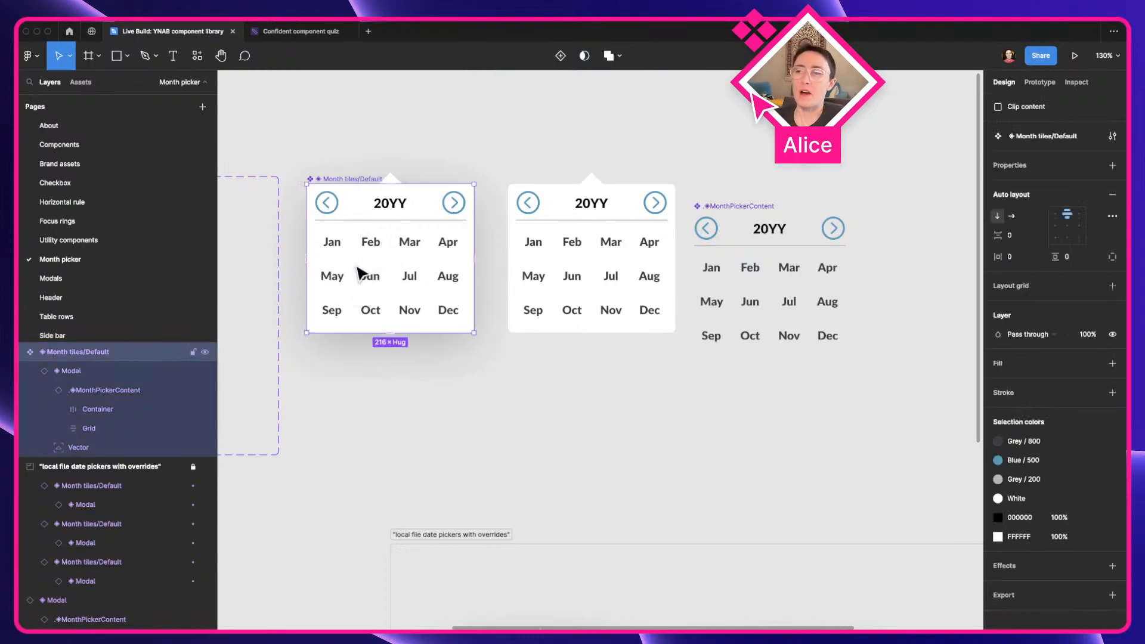
scroll(358, 269, down, 5)
drag(463, 397, 297, 303)
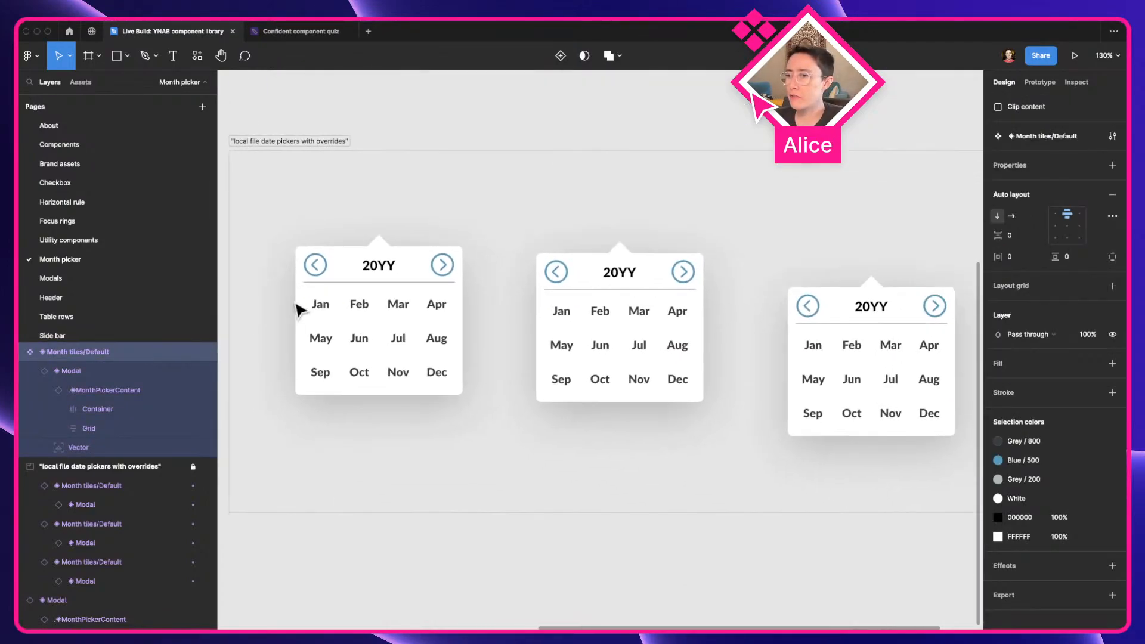
drag(583, 359, 468, 341)
scroll(470, 341, up, 5)
scroll(470, 341, left, 5)
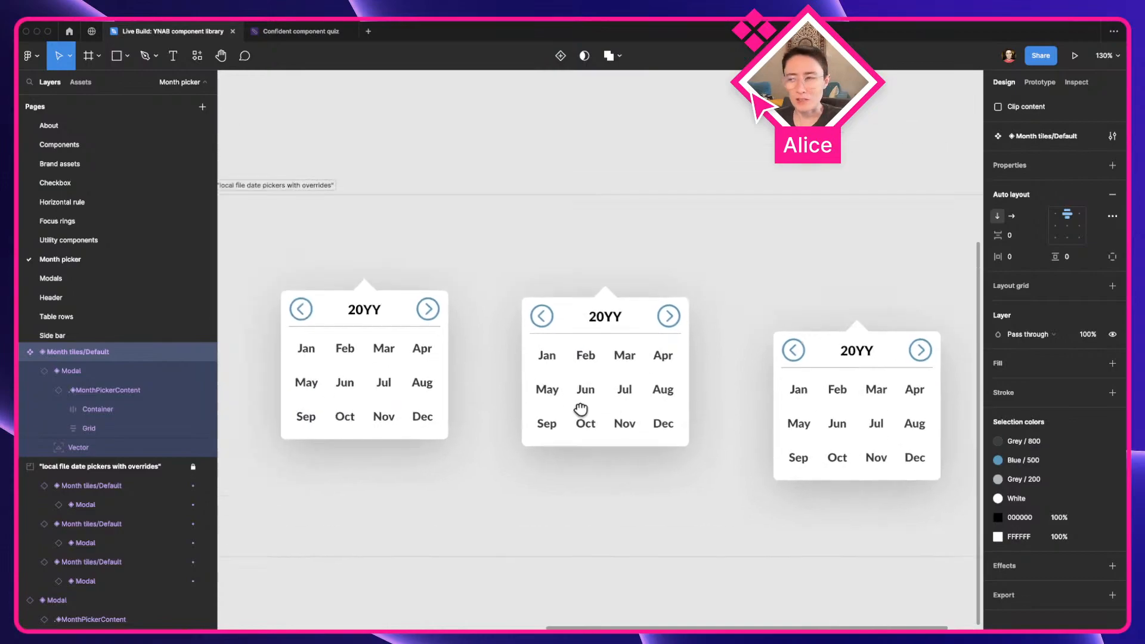
scroll(565, 382, up, 3)
scroll(566, 382, left, 3)
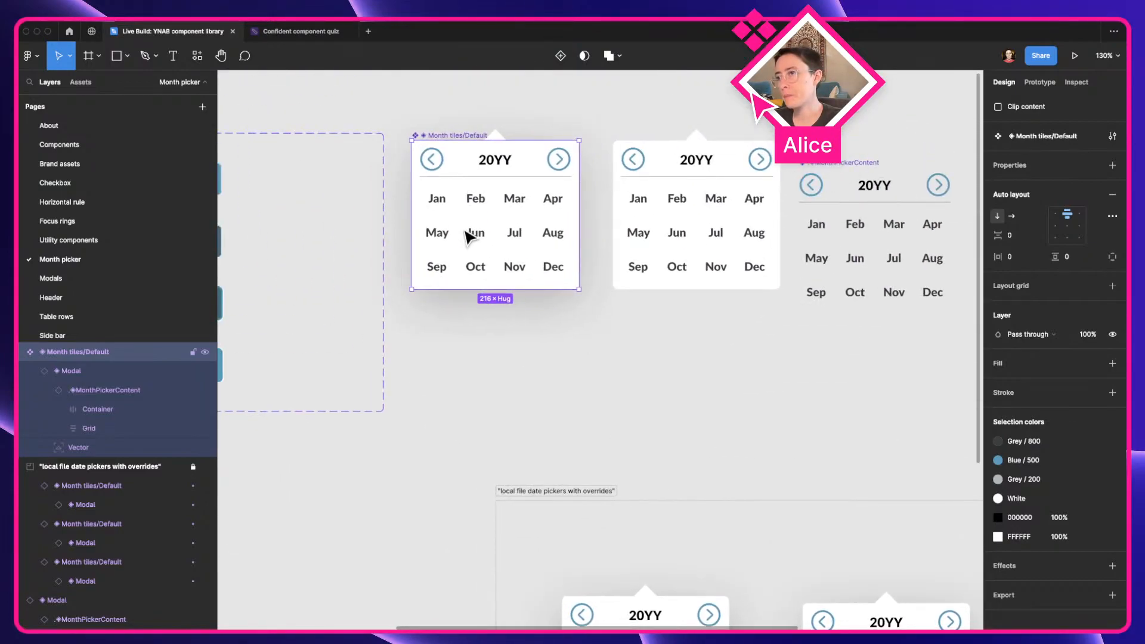
click(501, 330)
click(463, 233)
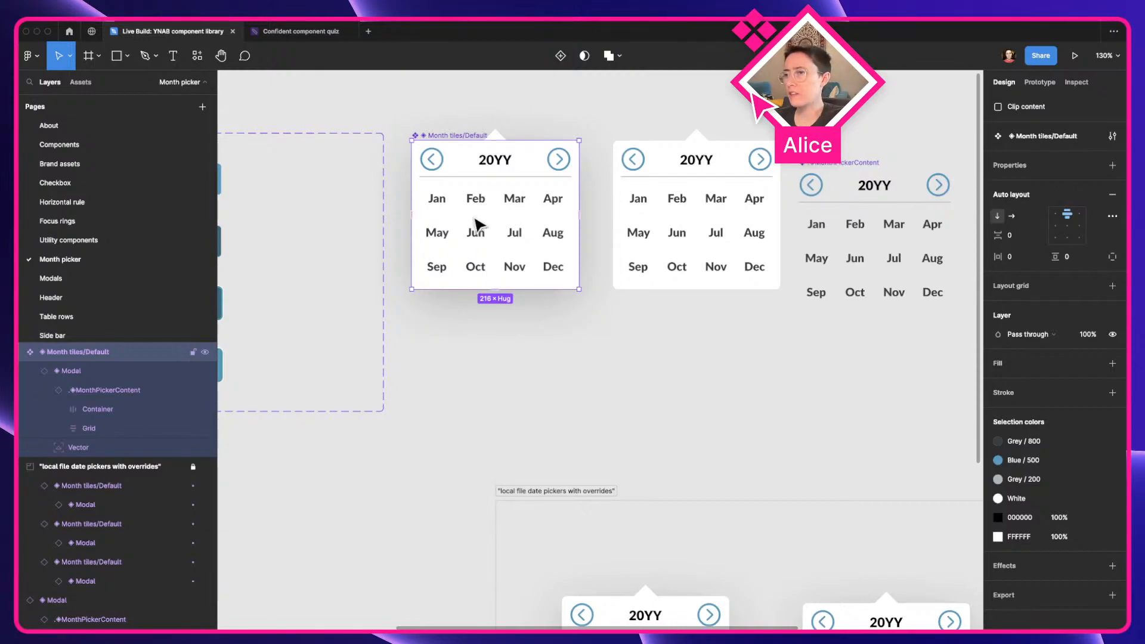
scroll(560, 397, down, 5)
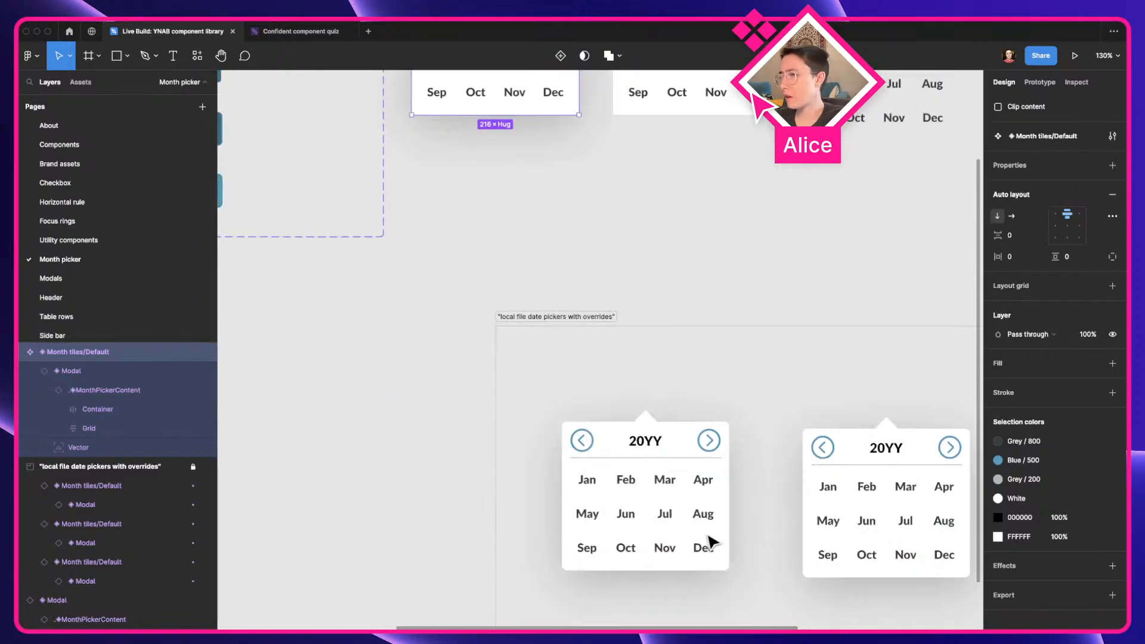
scroll(709, 537, right, 2)
scroll(680, 386, right, 2)
scroll(680, 387, down, 1)
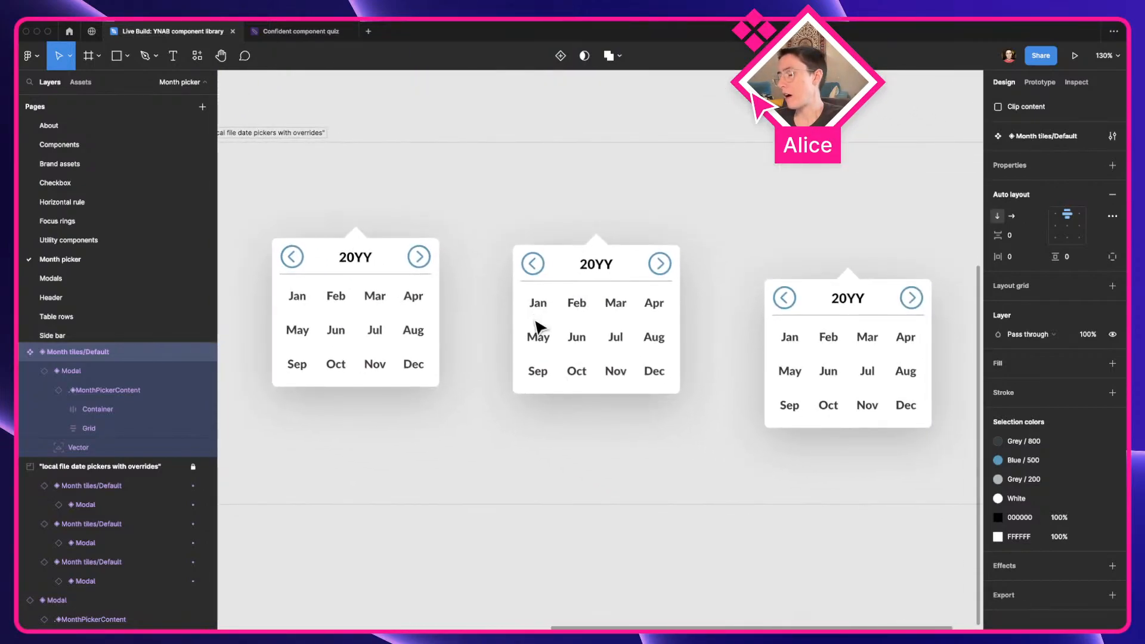